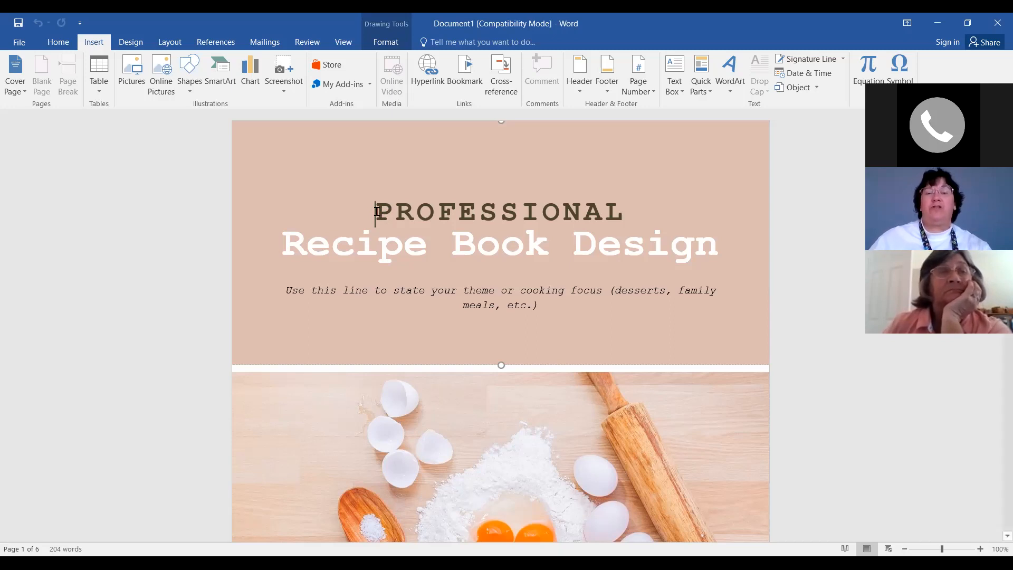
Replace PROFESSIONAL on the cover's top line with the owner's name
left_click_drag(377, 211, 624, 217)
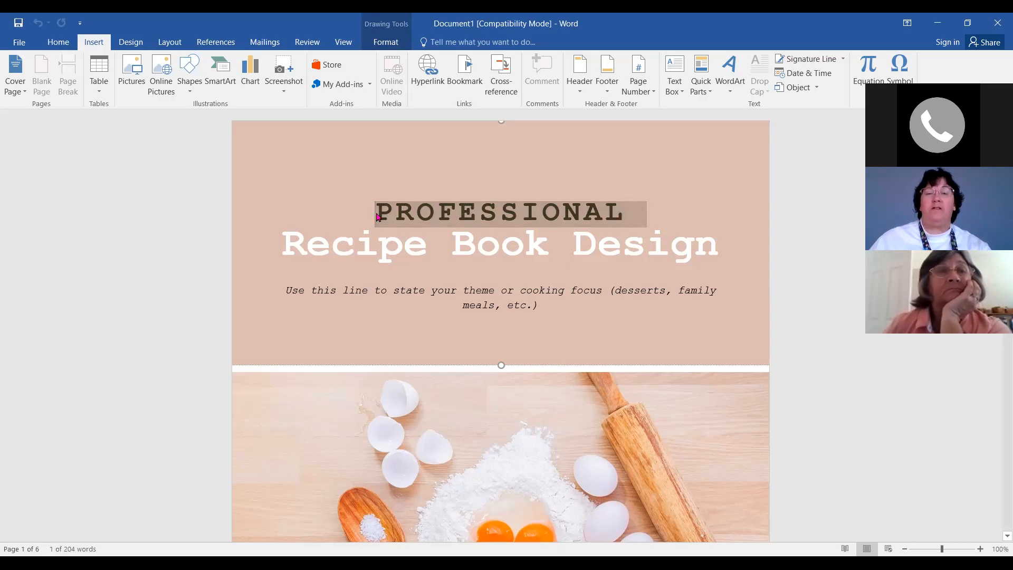
mouse_move(373, 214)
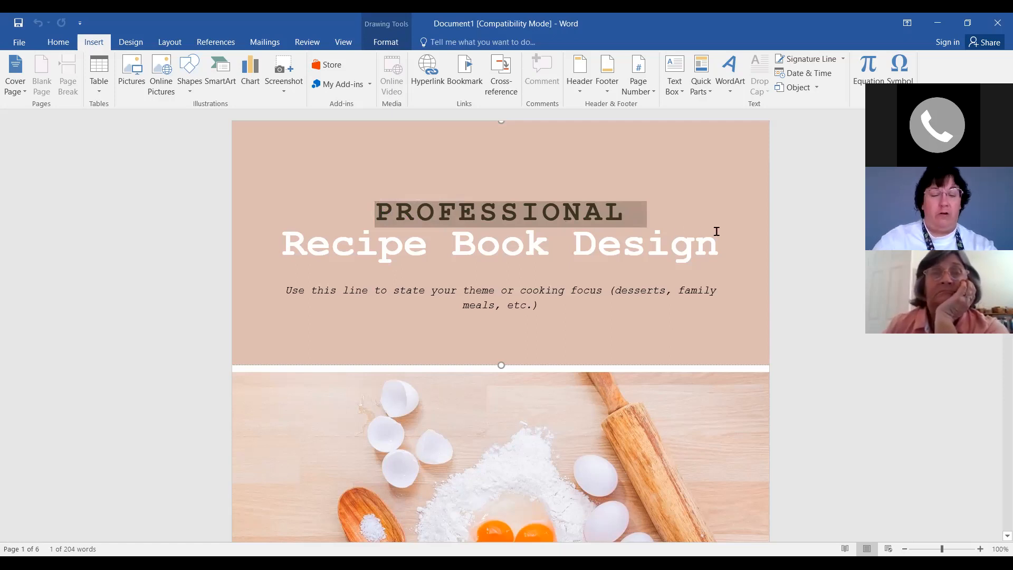
type("ELAIN")
type("E'S")
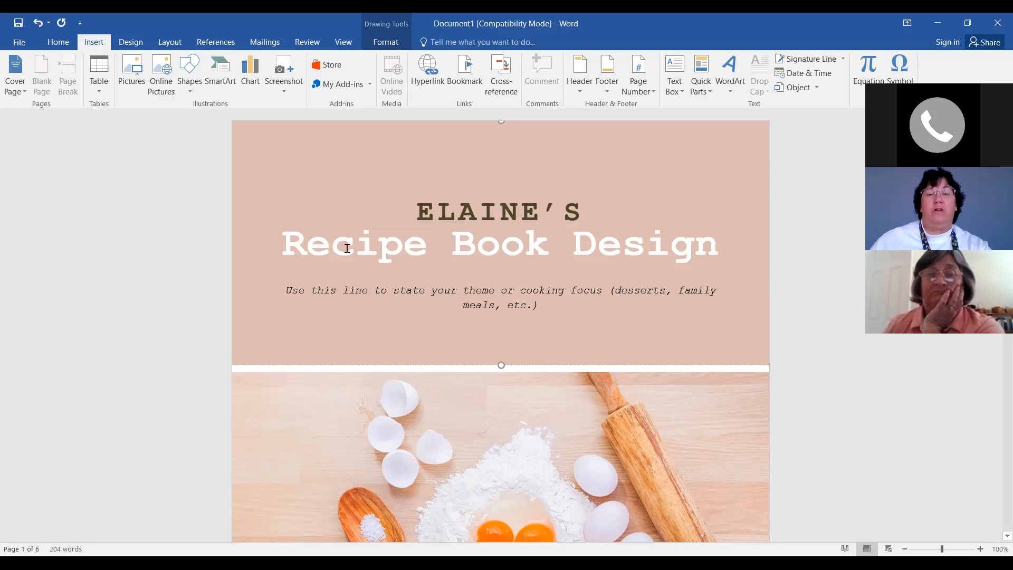
Put the cursor right after Book and start deleting the word Design
left_click(552, 246)
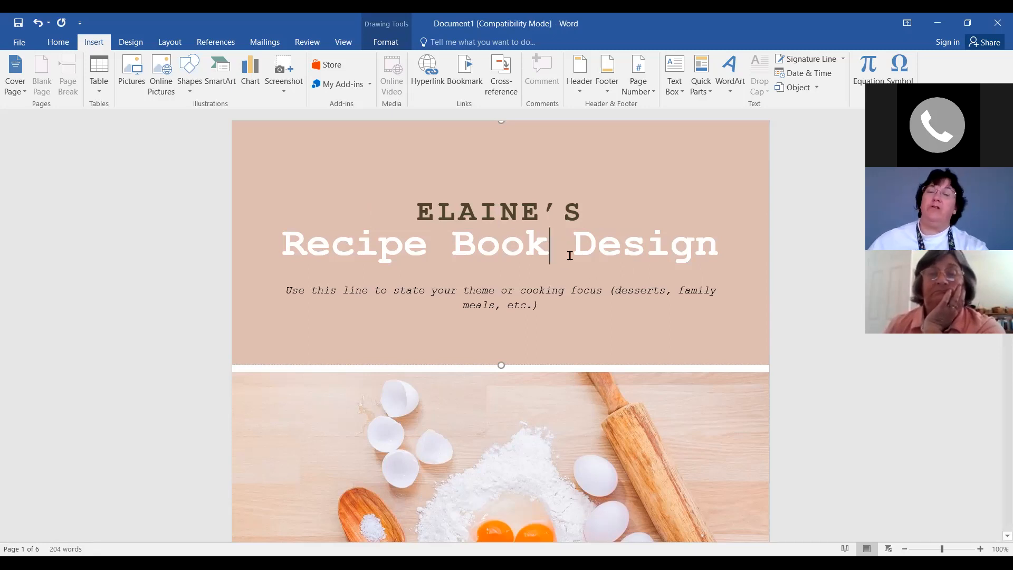
double_click(552, 245)
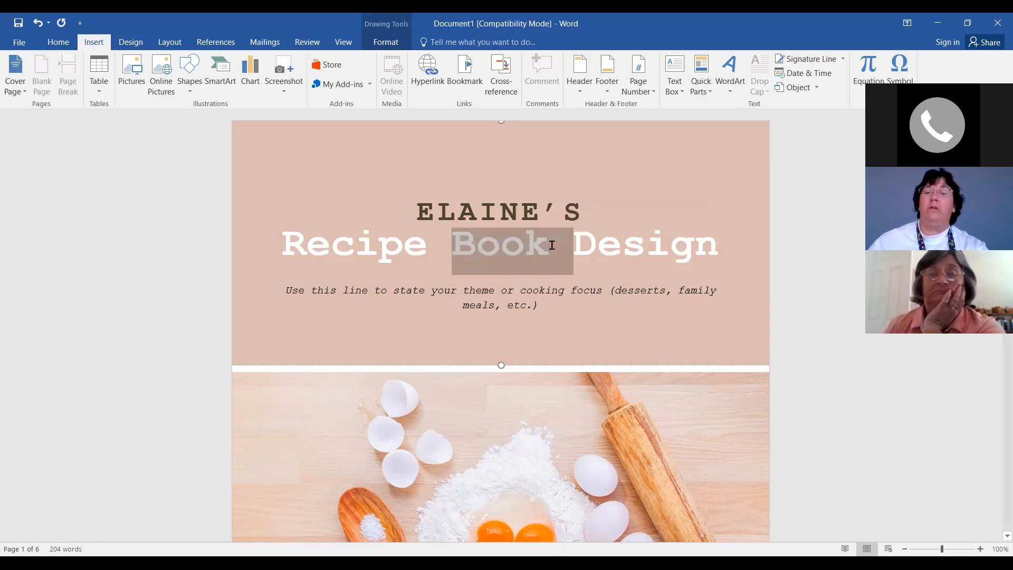
left_click(552, 245)
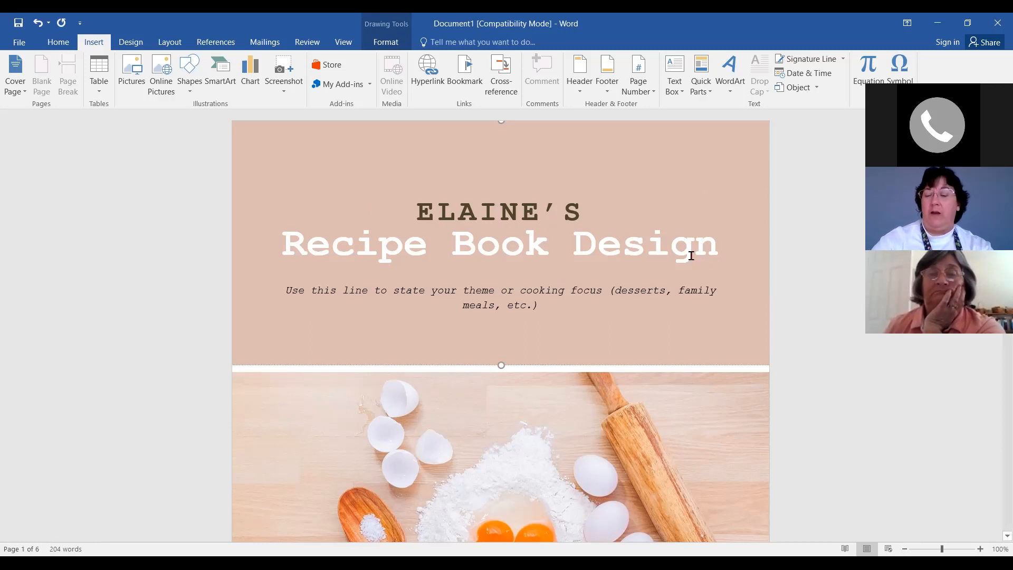
key("Delete")
key("Delete")
key("Delete")
key("Delete")
key("Delete")
key("Delete")
key("Delete")
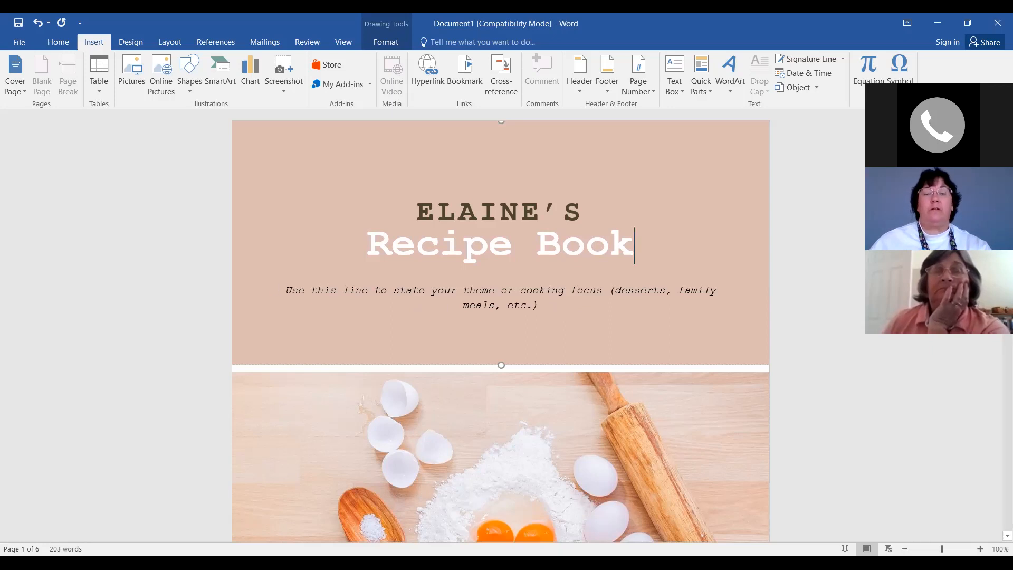
Select the whole placeholder tagline beneath the Recipe Book title
left_click(286, 290)
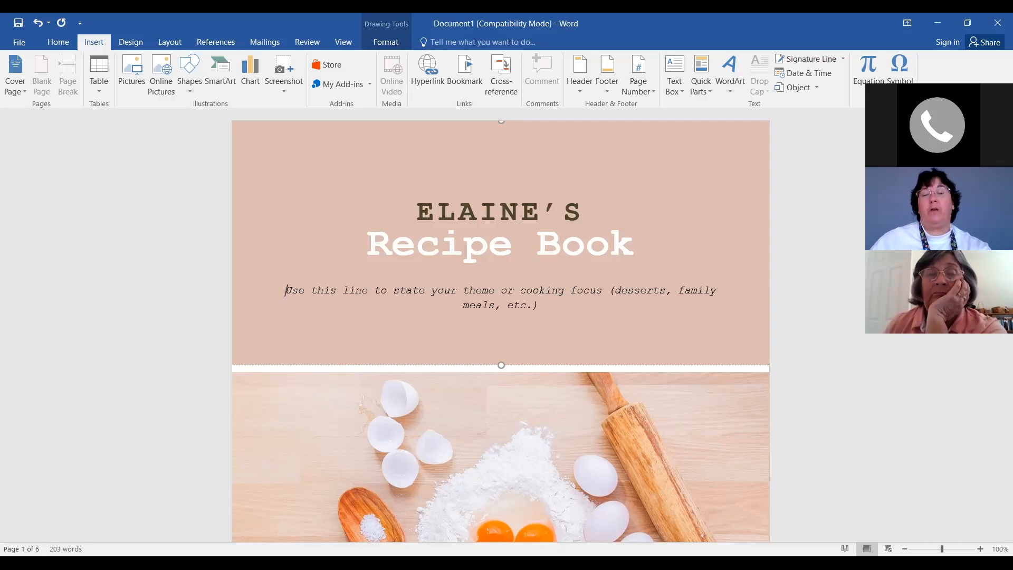
triple_click(558, 313)
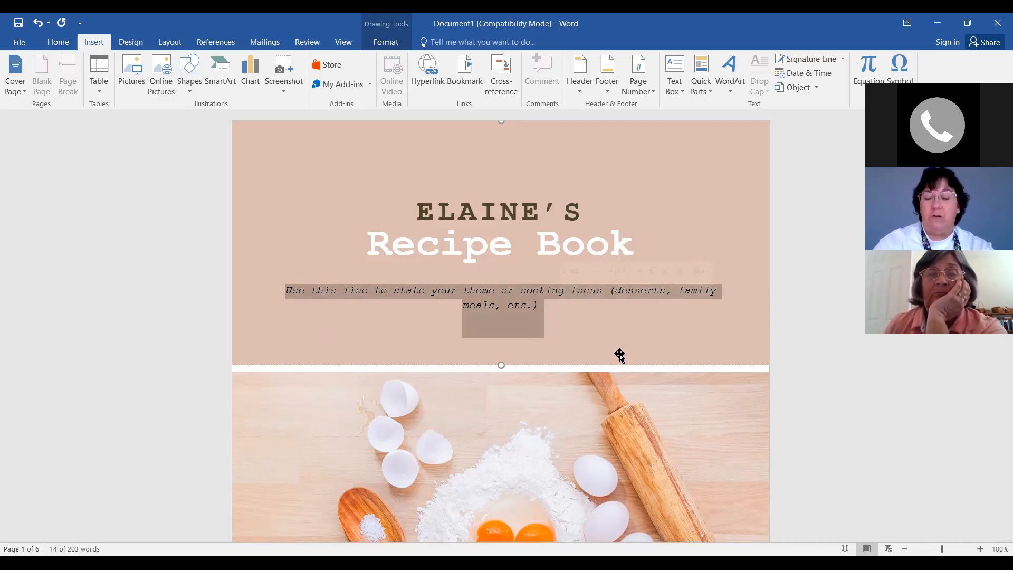
Type Appetizers over the placeholder tagline, then select the new line
type("Appetizers")
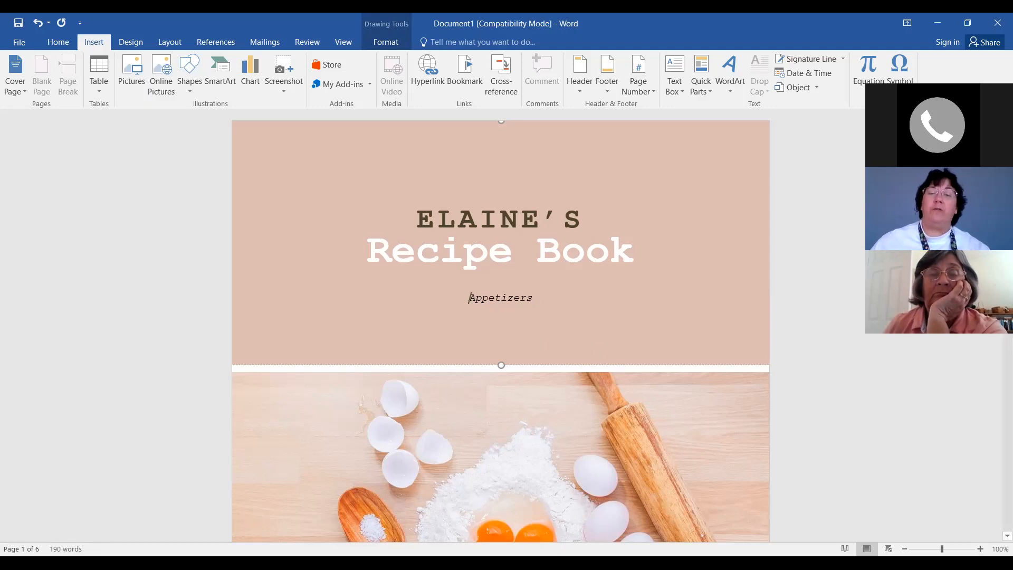
key("ctrl+a")
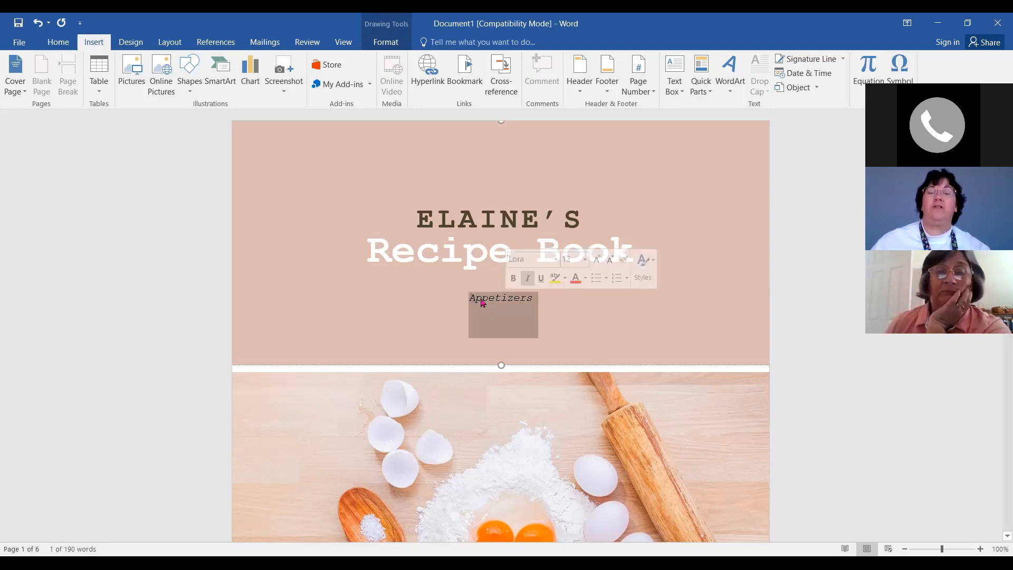
Set the Appetizers line to 18 pt from the Home tab font size list
left_click(59, 44)
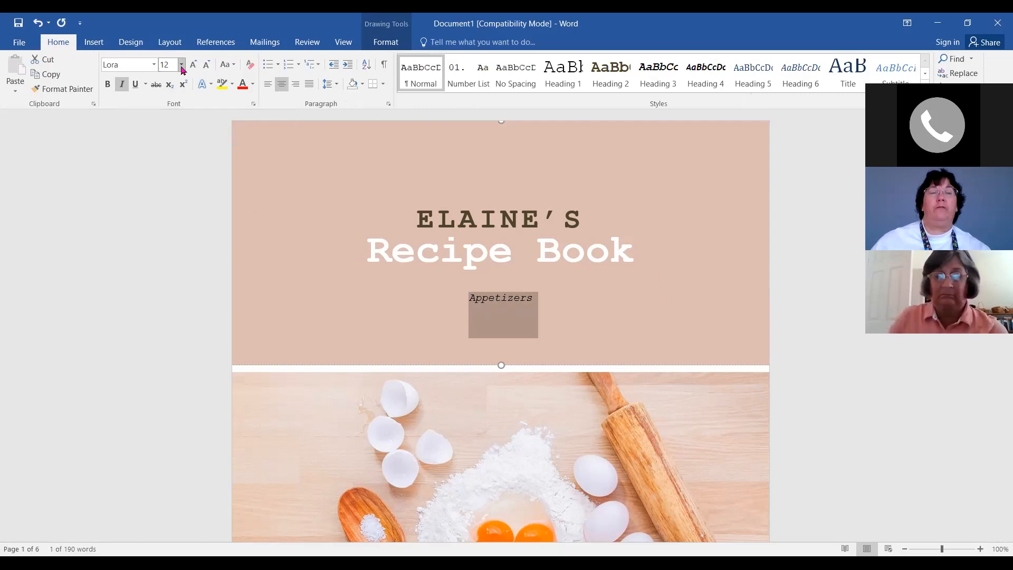
left_click(181, 64)
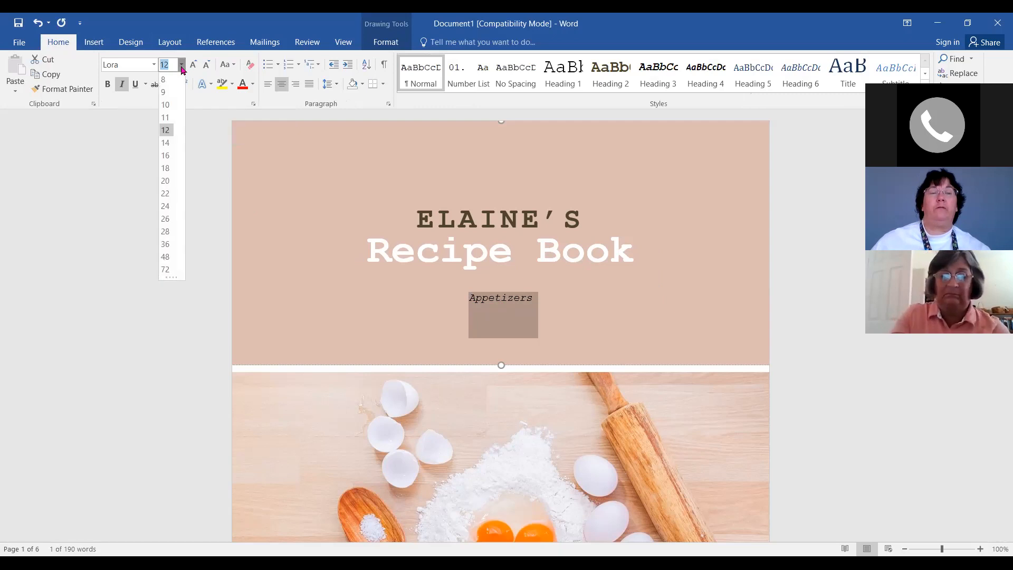
left_click(166, 168)
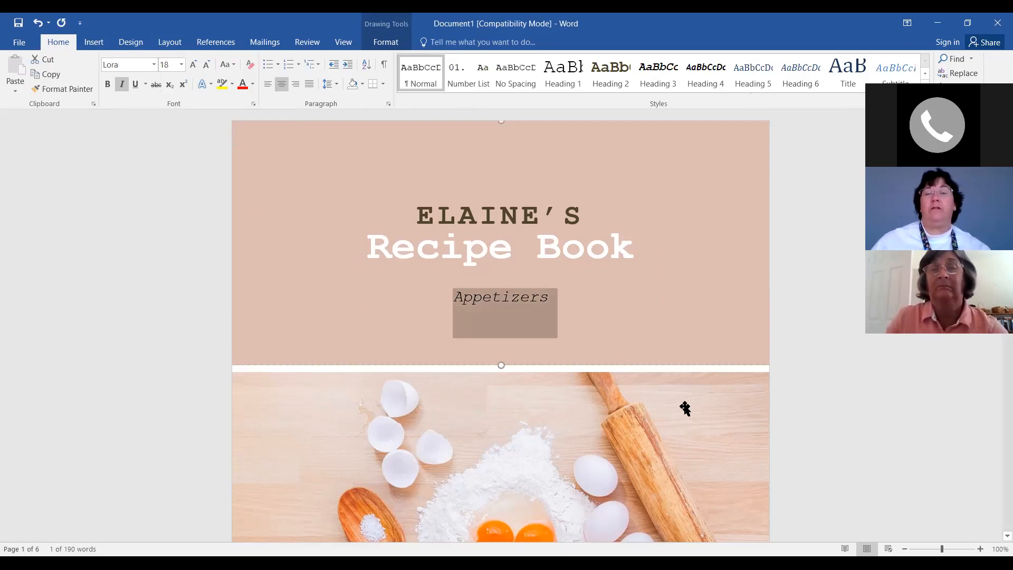
left_click(600, 300)
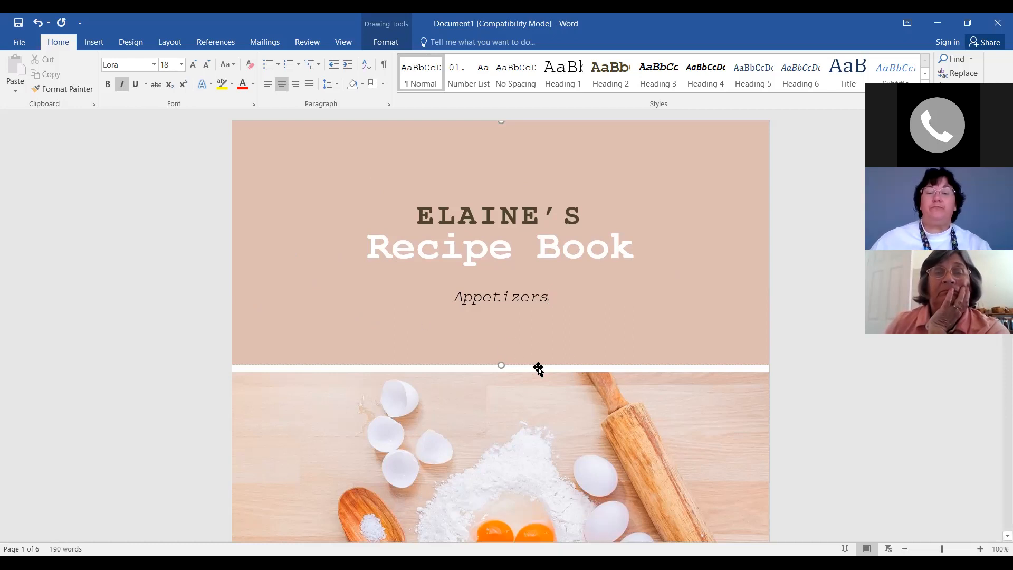
left_click(586, 251)
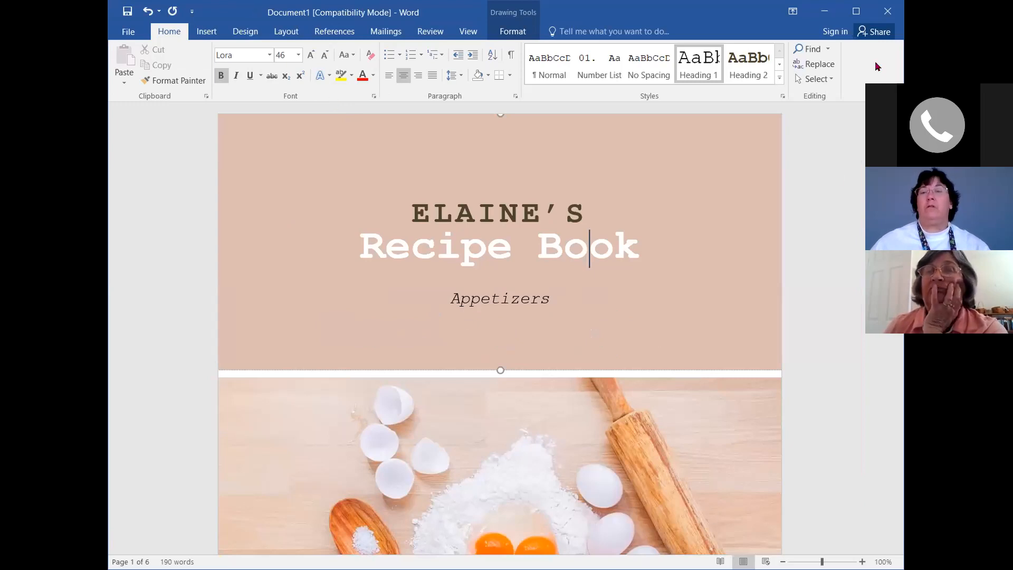
Maximise and restore the Word window, then show the Drawing Tools Format options
double_click(225, 8)
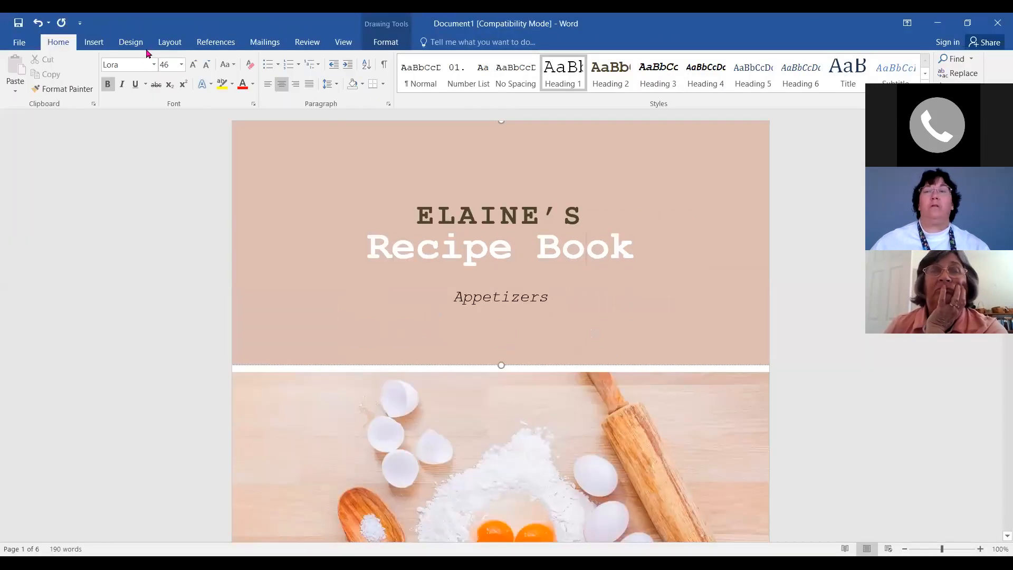
left_click(968, 22)
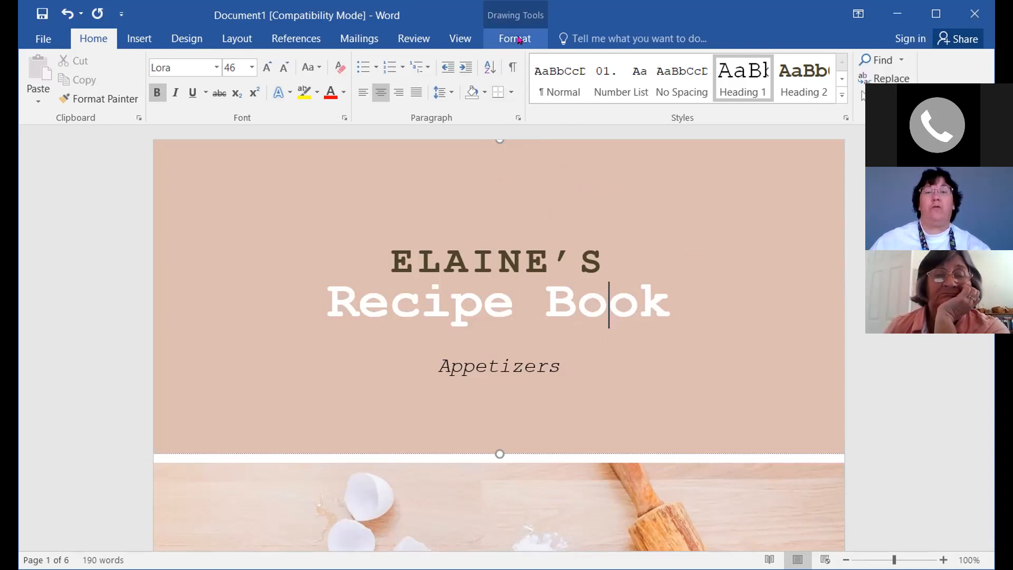
left_click(520, 40)
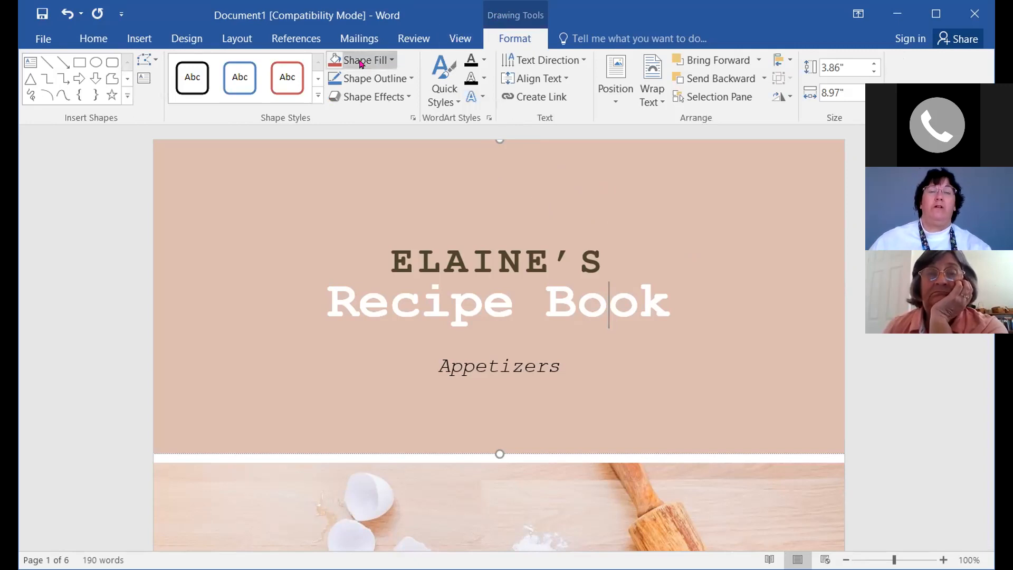
Browse the Shape Fill colours without applying one, then select the eggs-and-flour photo
left_click(391, 62)
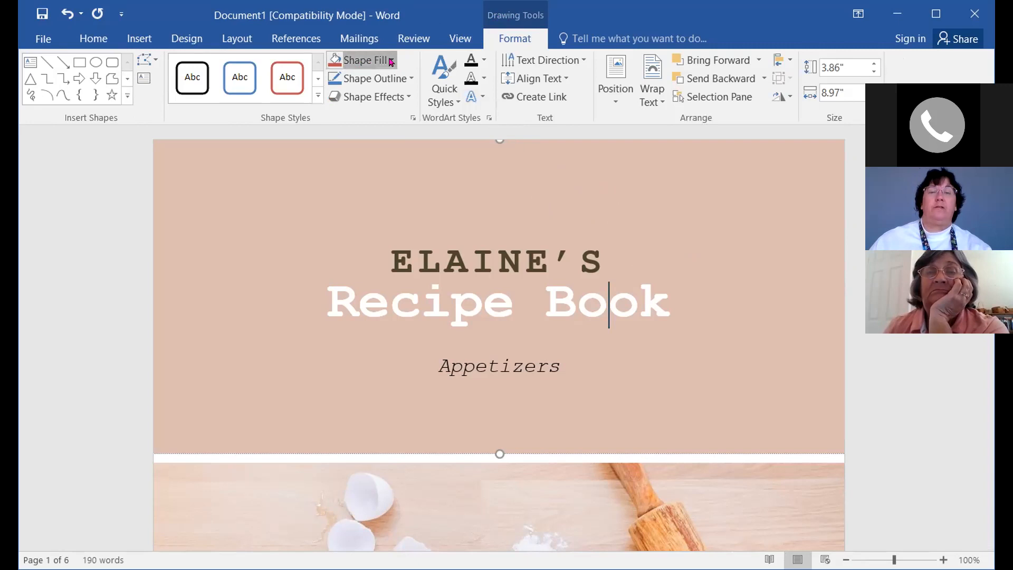
left_click(391, 63)
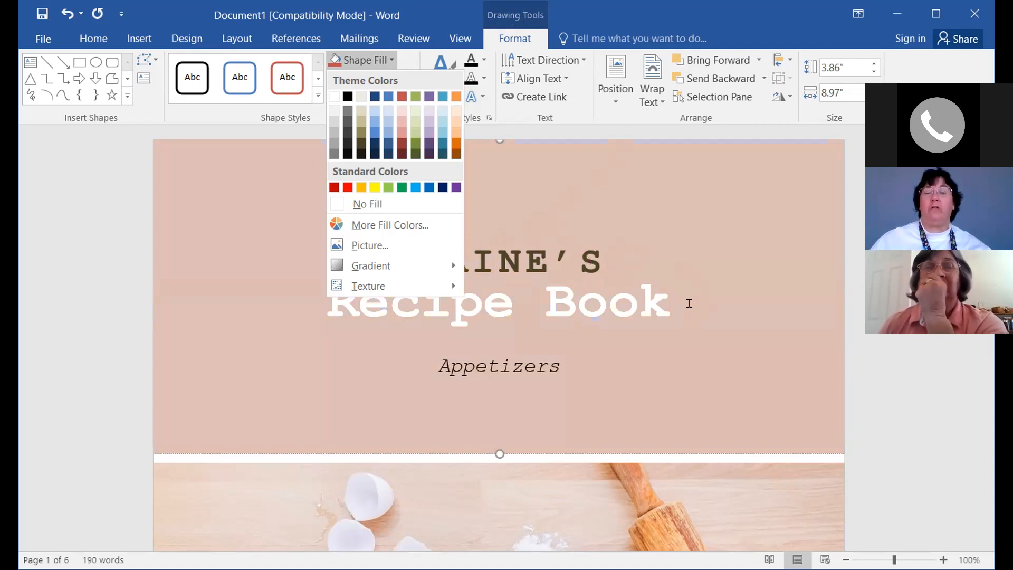
left_click(591, 436)
left_click(782, 520)
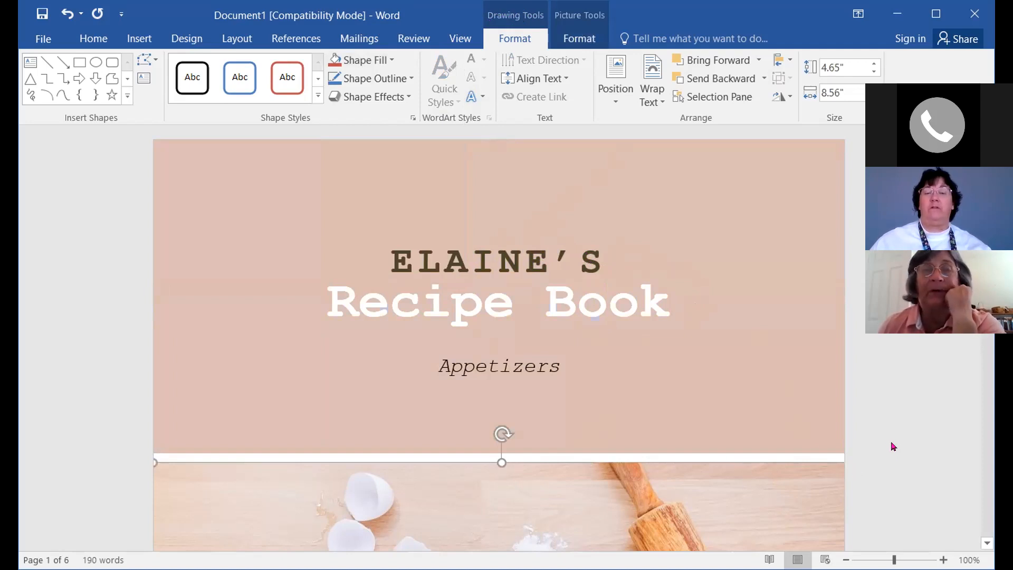
scroll(888, 429, "down", 1)
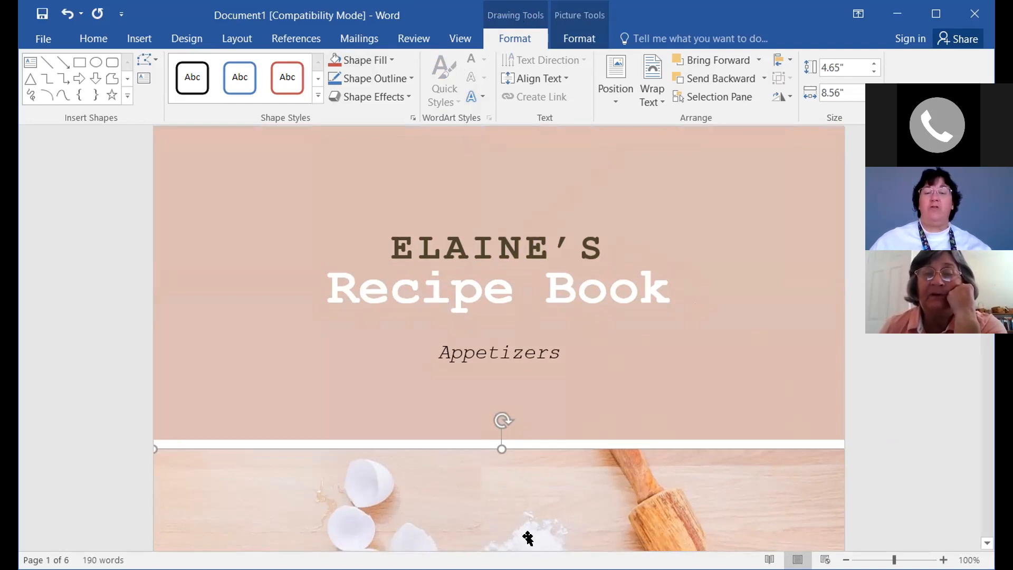
Select the pink title box and show its Shape Fill colour choices
scroll(503, 523, "down", 3)
scroll(503, 522, "down", 5)
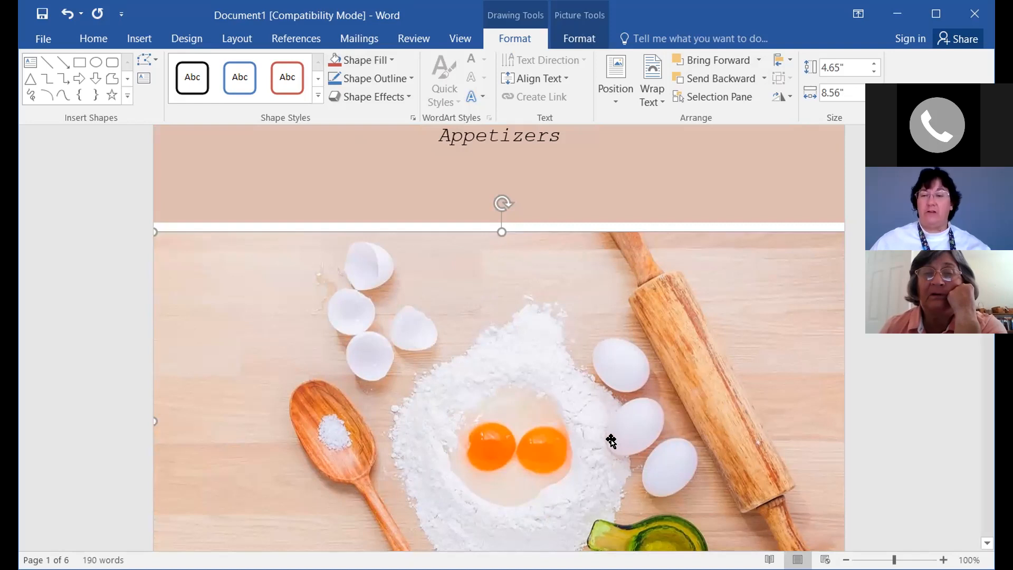
scroll(611, 441, "up", 8)
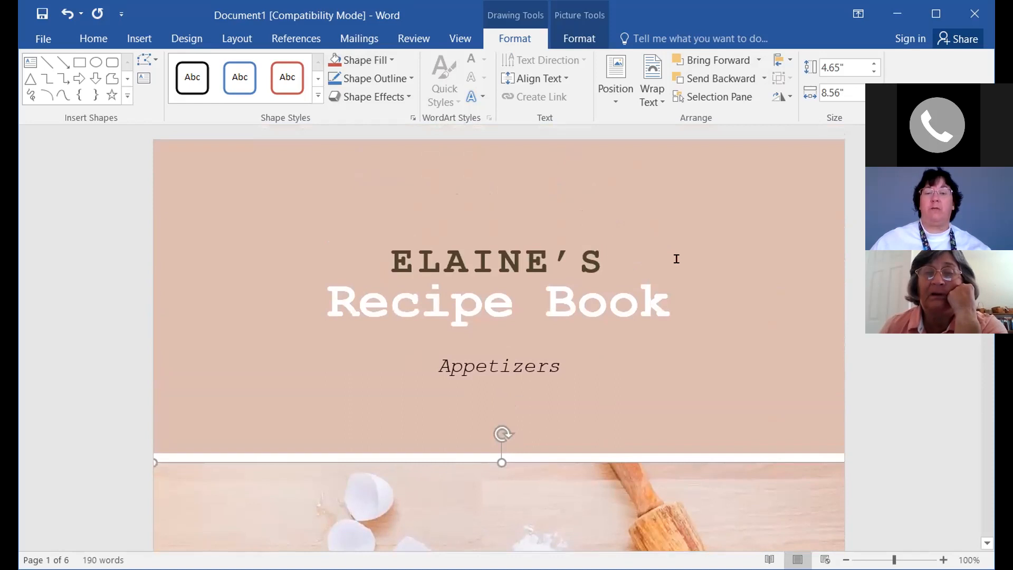
left_click(618, 260)
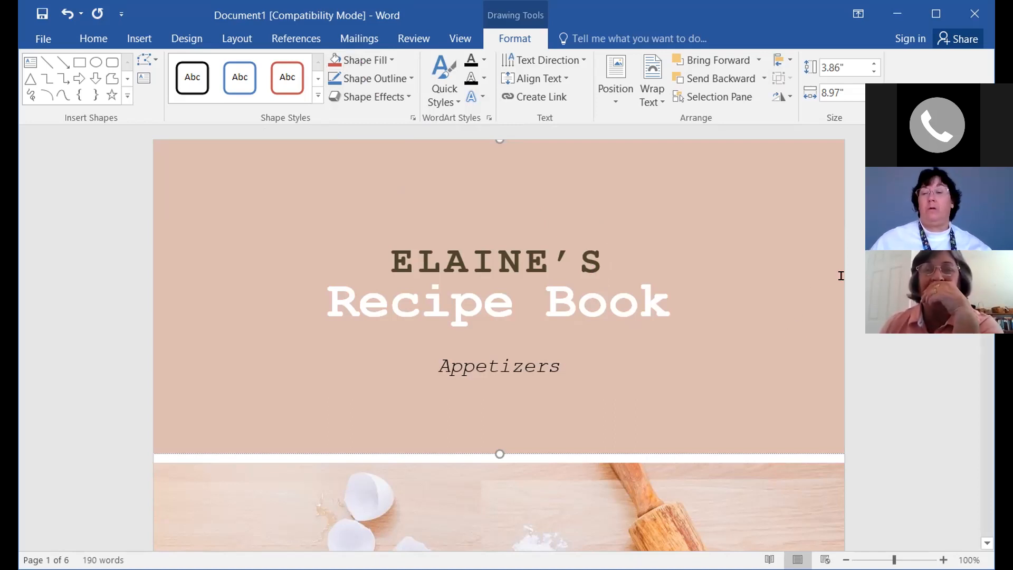
left_click(352, 61)
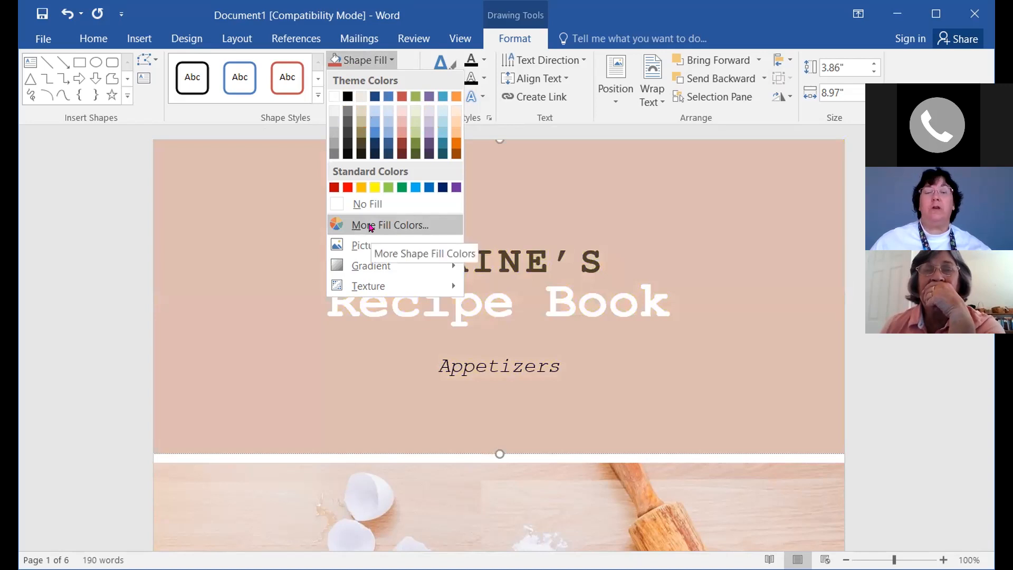
Open custom colours for the title box (RGB 221/190/177) and cancel without changes
left_click(371, 225)
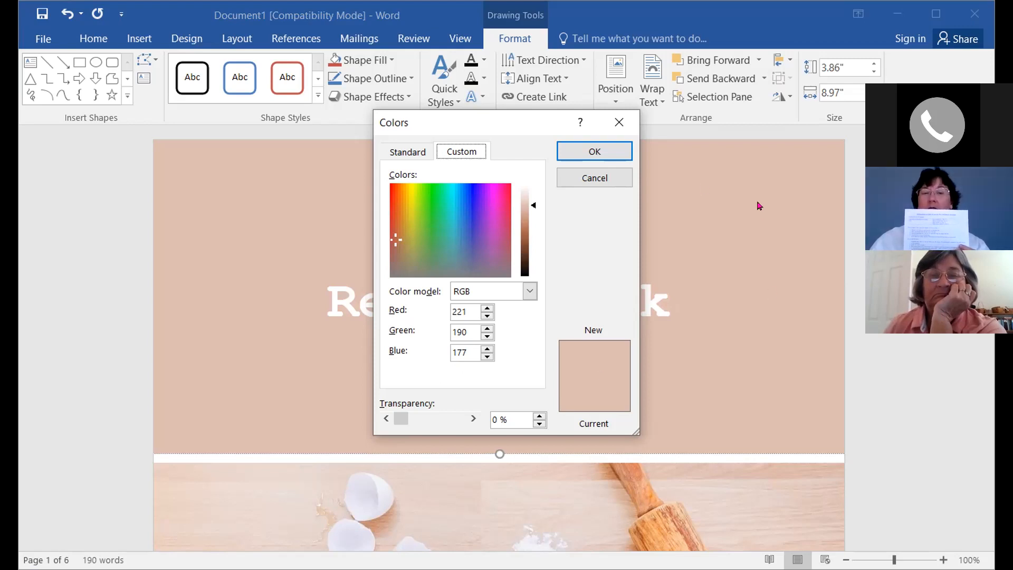
left_click(597, 181)
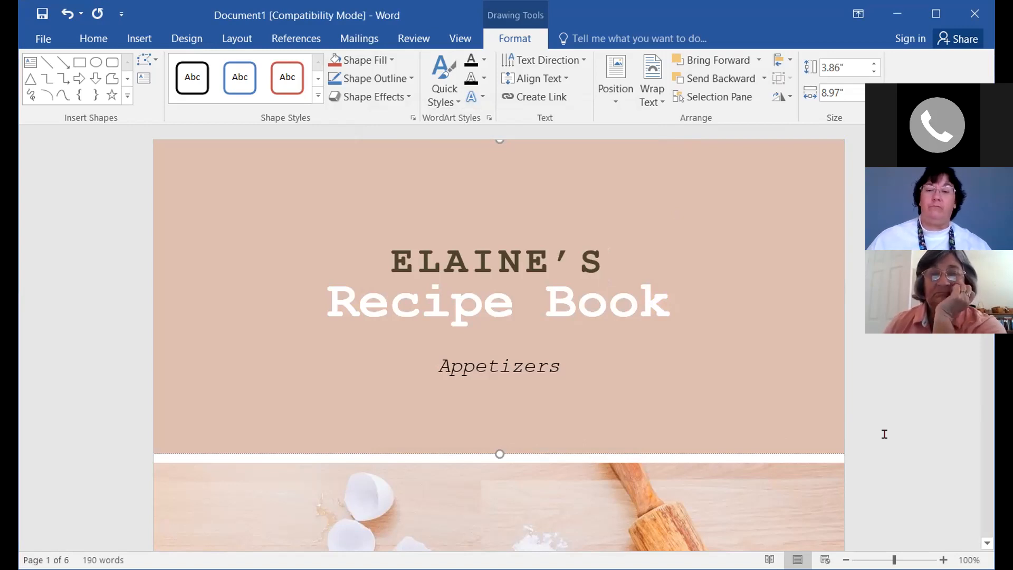
Scroll down until the eggs-and-flour photo and the Curated by line are visible
scroll(886, 436, "down", 3)
scroll(885, 413, "down", 6)
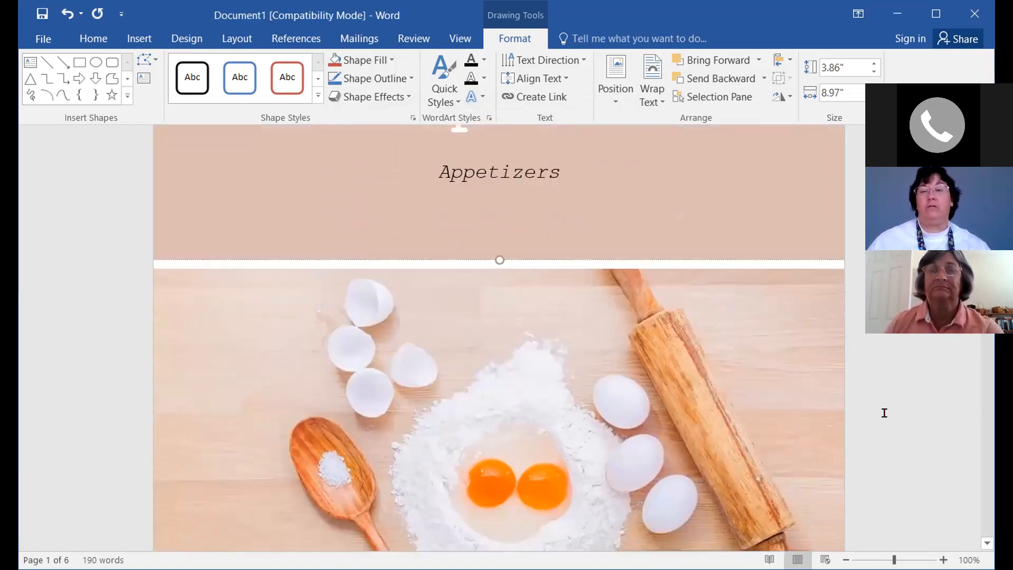
scroll(885, 413, "up", 1)
scroll(884, 413, "down", 1)
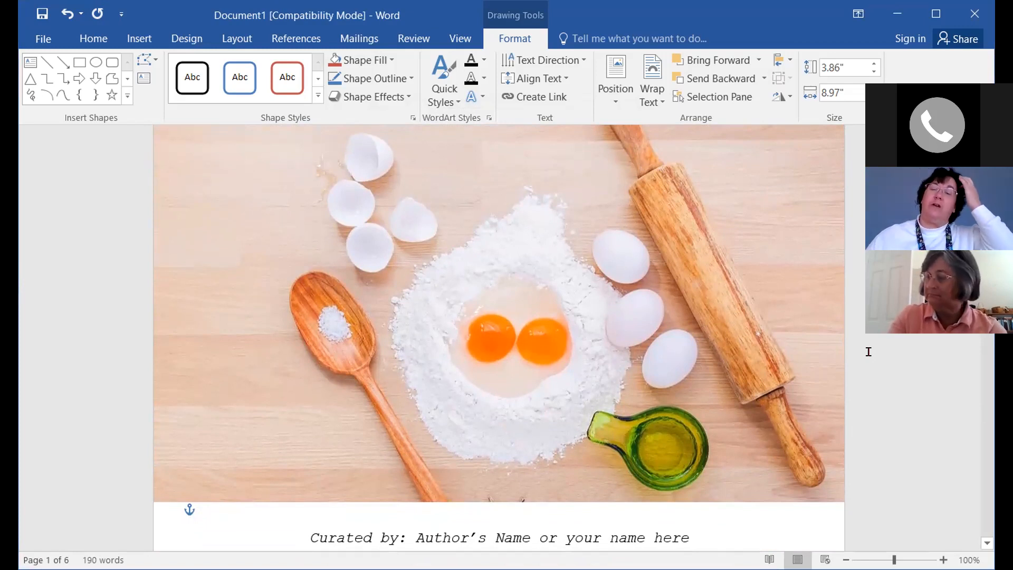
scroll(868, 351, "down", 1)
scroll(868, 351, "up", 3)
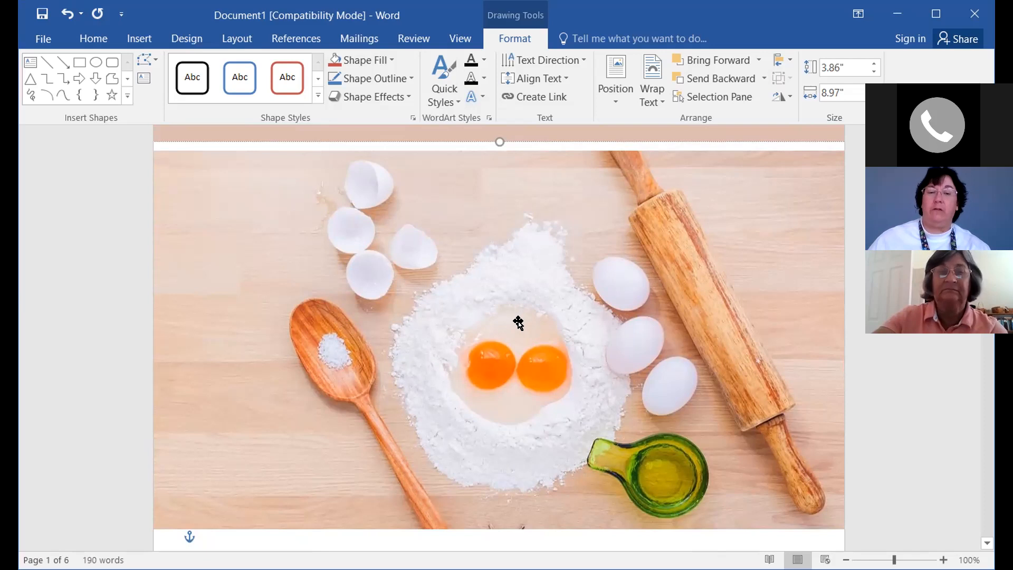
Select the egg photo and choose Shape Fill > Picture to open Insert Pictures
left_click(513, 343)
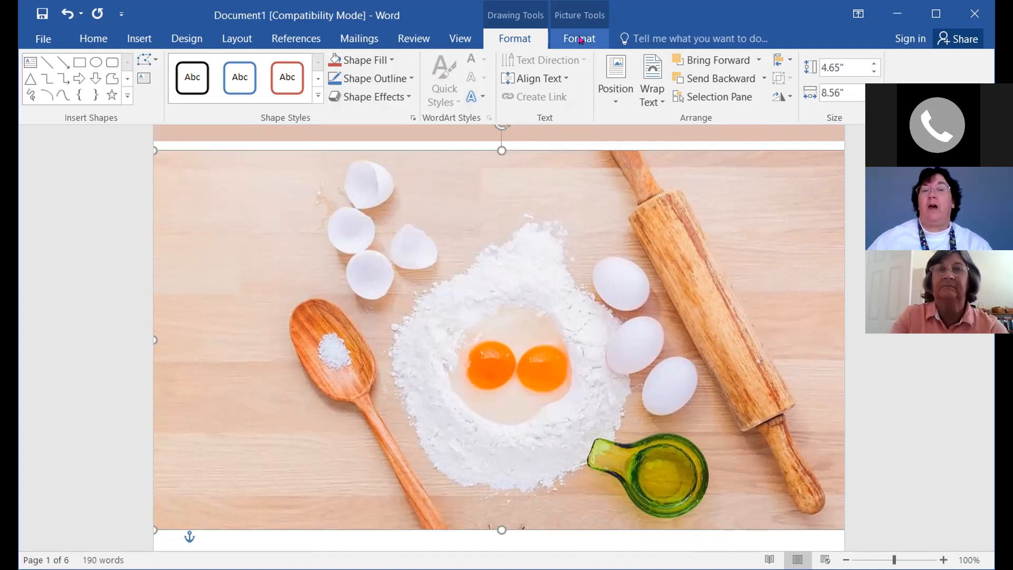
left_click(579, 39)
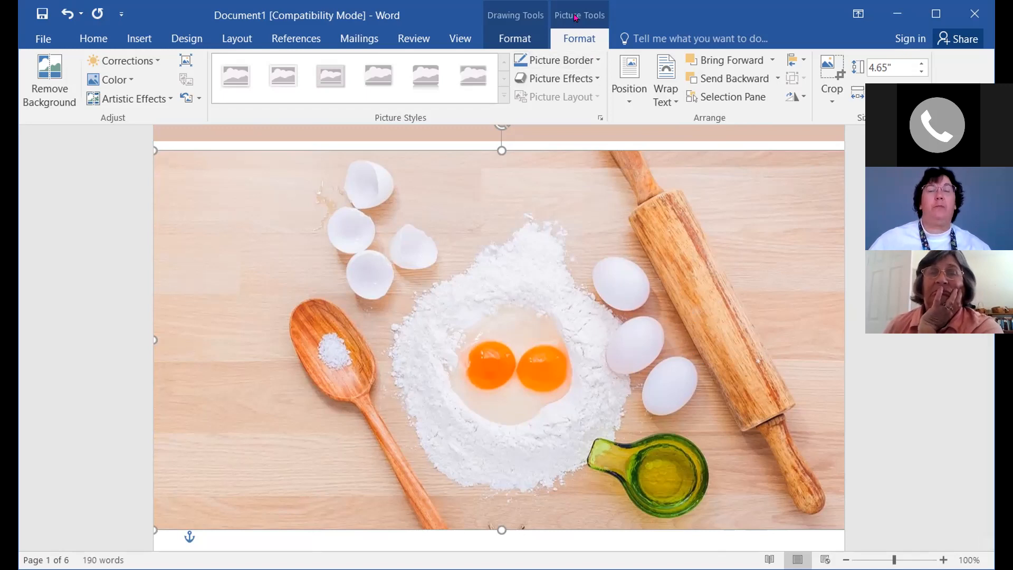
left_click(514, 37)
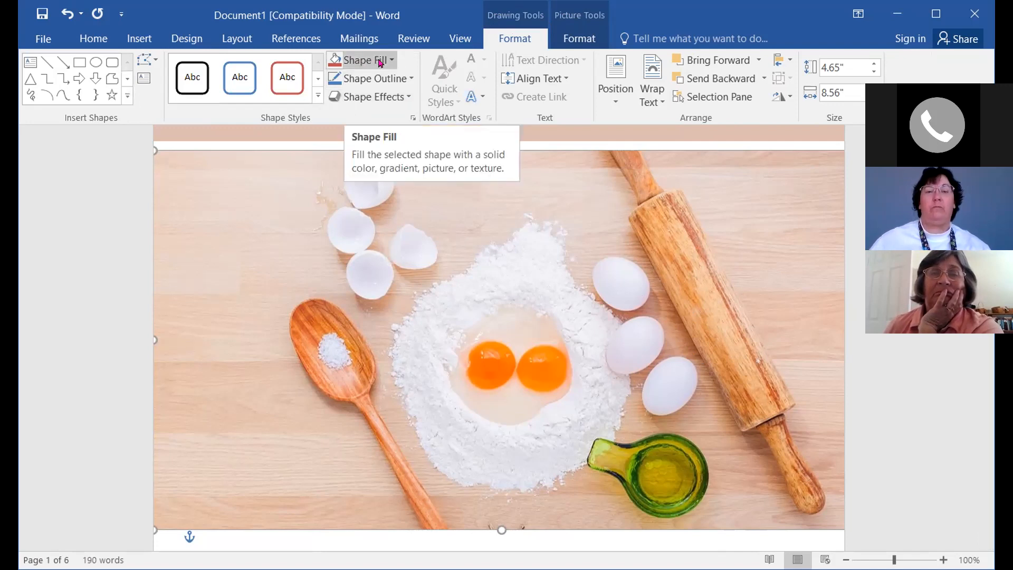
left_click(381, 62)
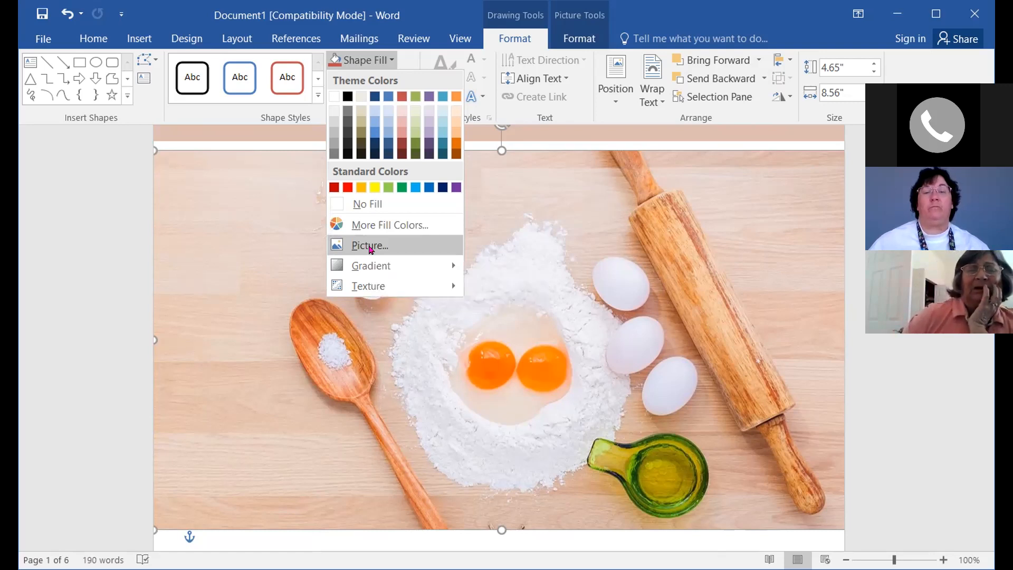
left_click(371, 247)
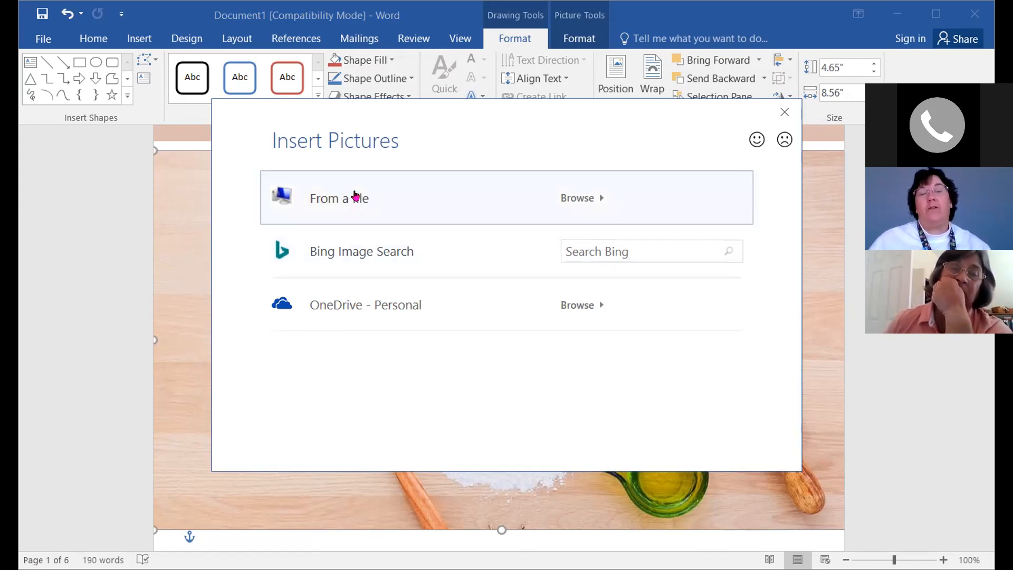
Fill the header shape with vegetable-skewer-3317055_1920.jpg from the USB drive's Class folder
left_click(359, 197)
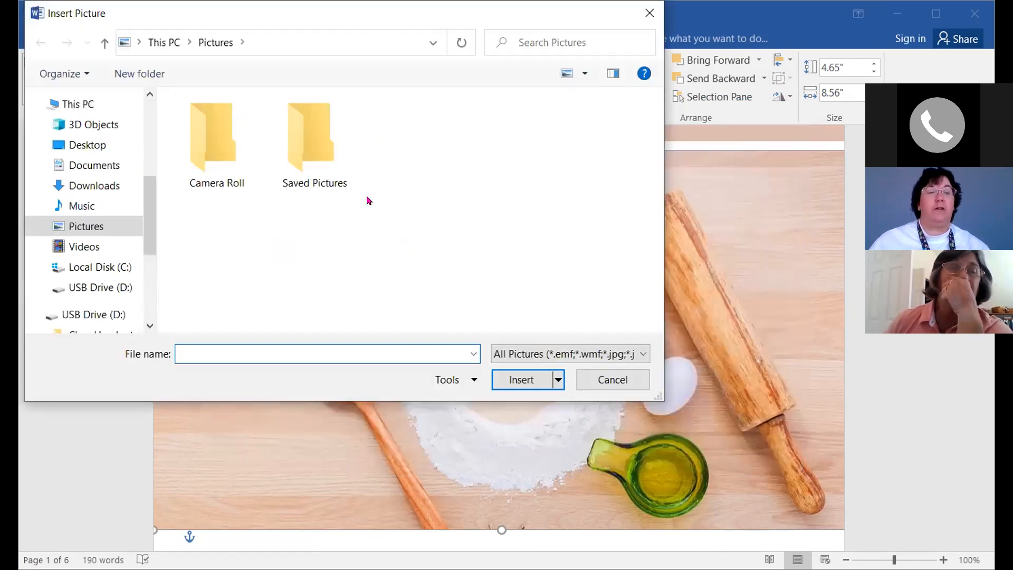
left_click(146, 307)
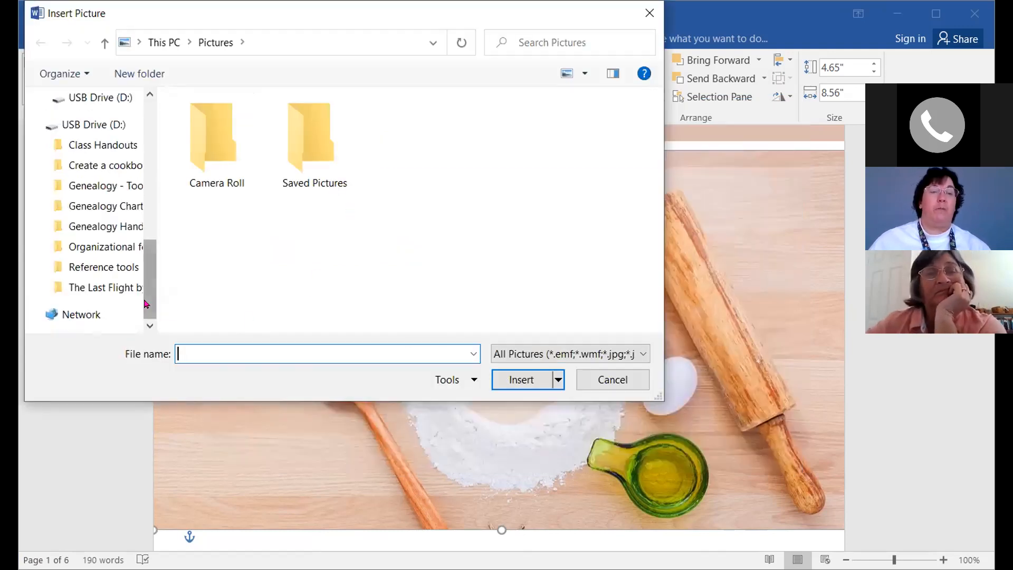
left_click(89, 169)
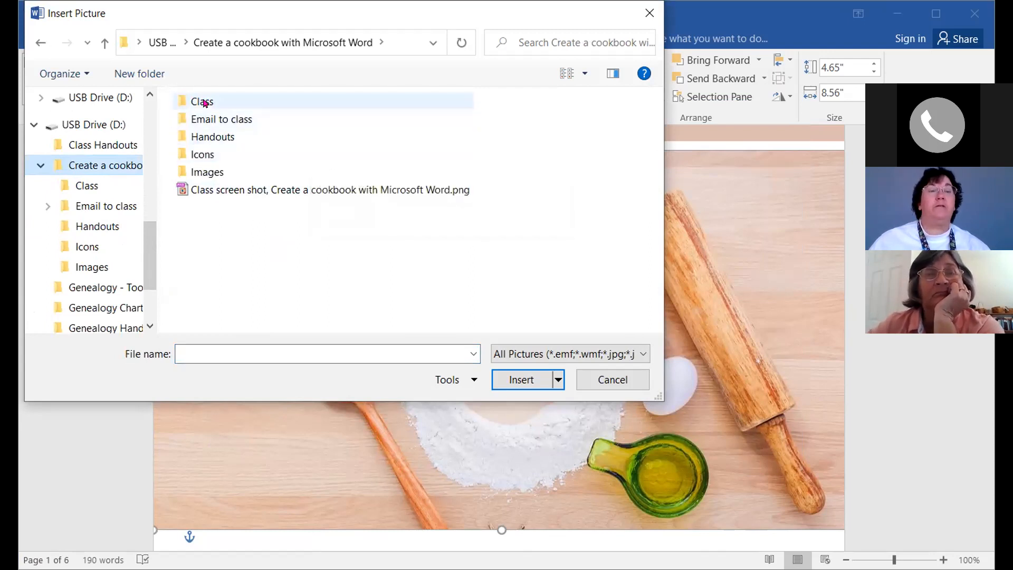
double_click(202, 104)
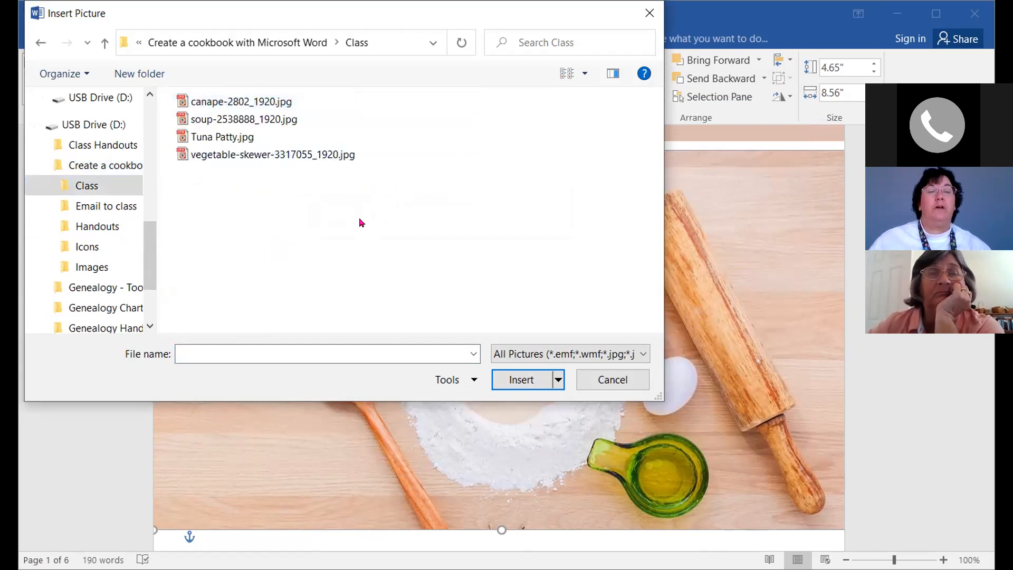
left_click(209, 156)
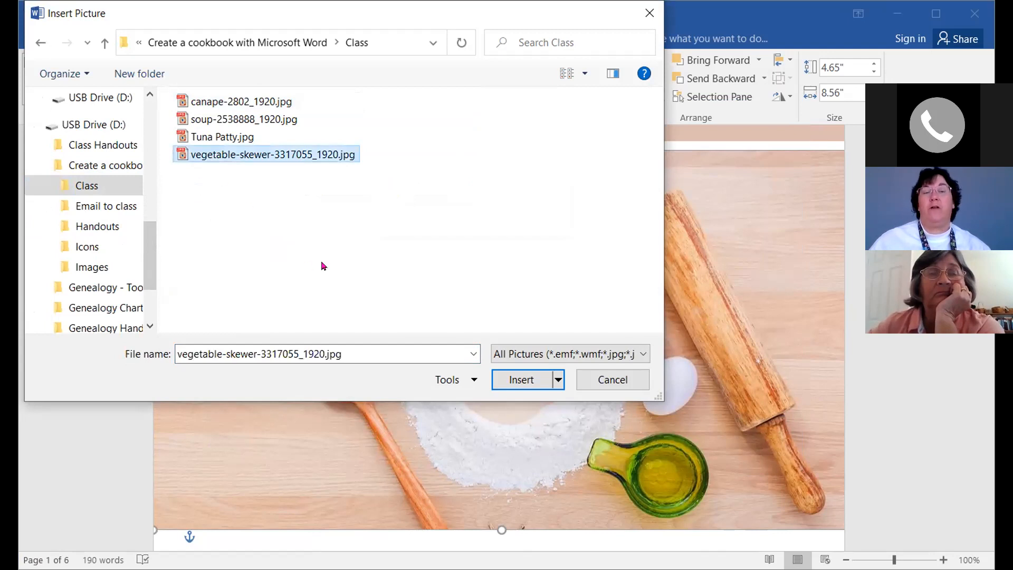
left_click(523, 380)
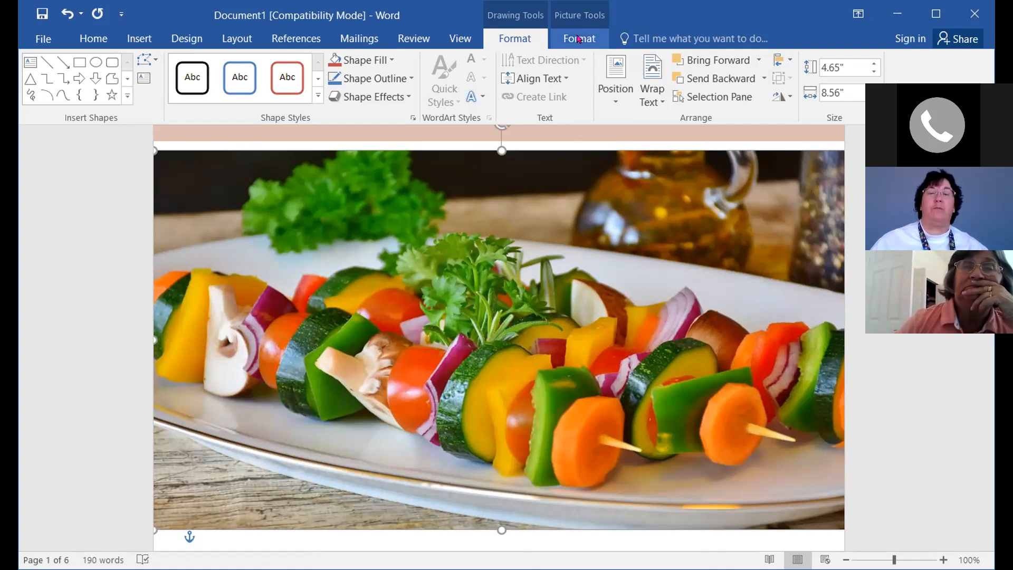
Crop the vegetable skewer photo to Fill and nudge it into position within the header frame
left_click(579, 39)
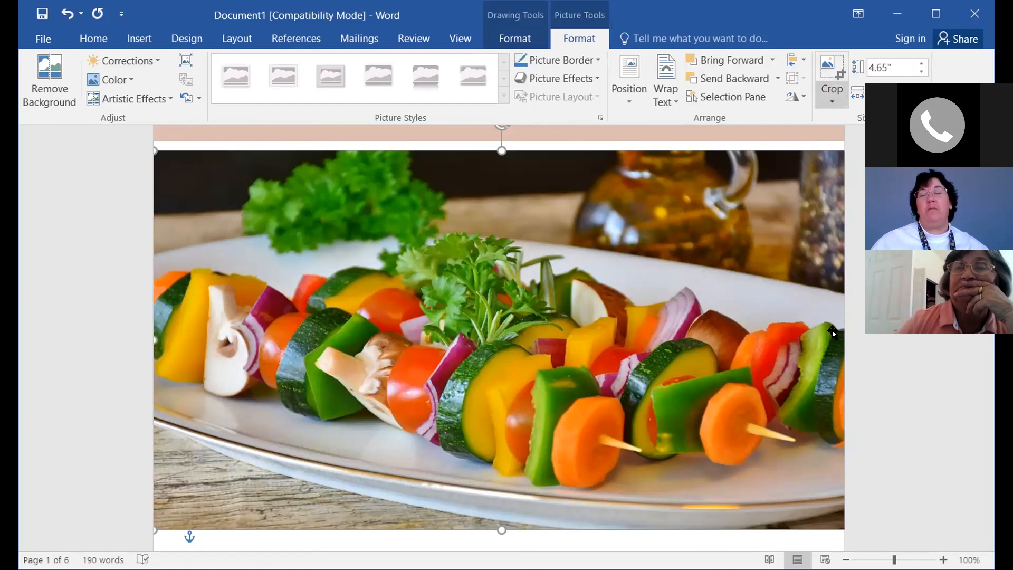
left_click(831, 102)
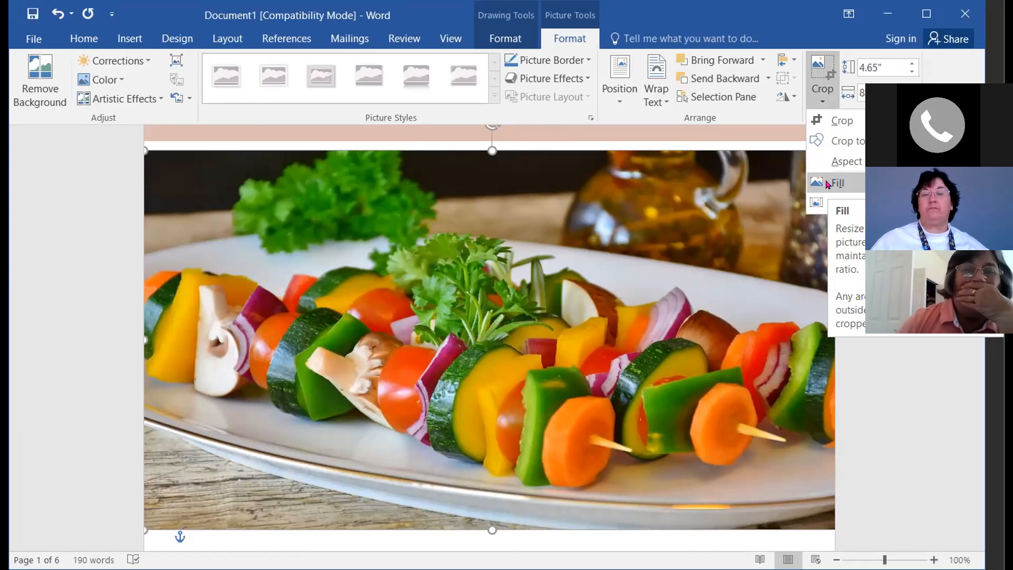
left_click(827, 183)
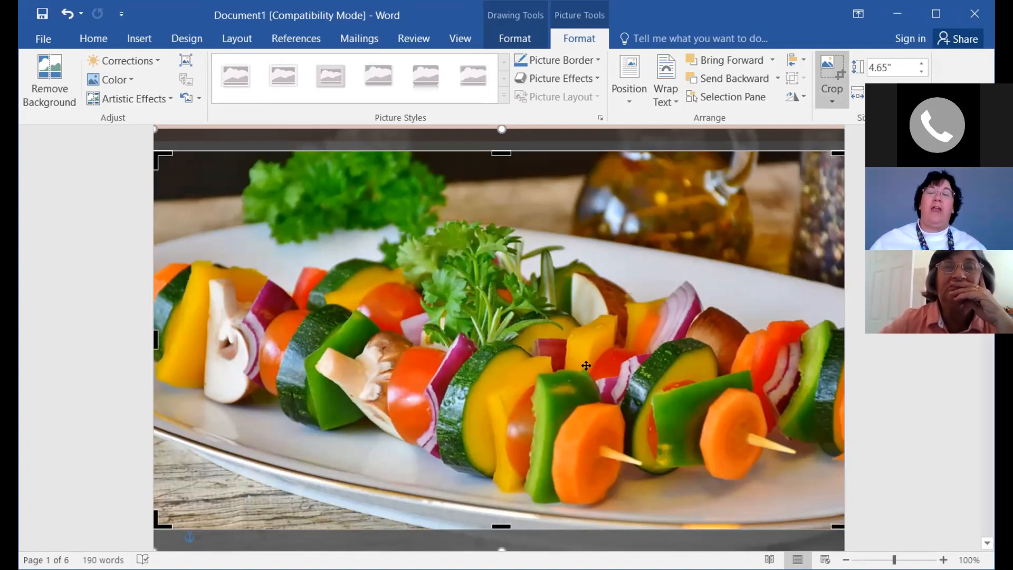
mouse_move(485, 311)
left_mouse_down()
mouse_move(484, 275)
mouse_move(482, 359)
mouse_move(484, 320)
left_mouse_up()
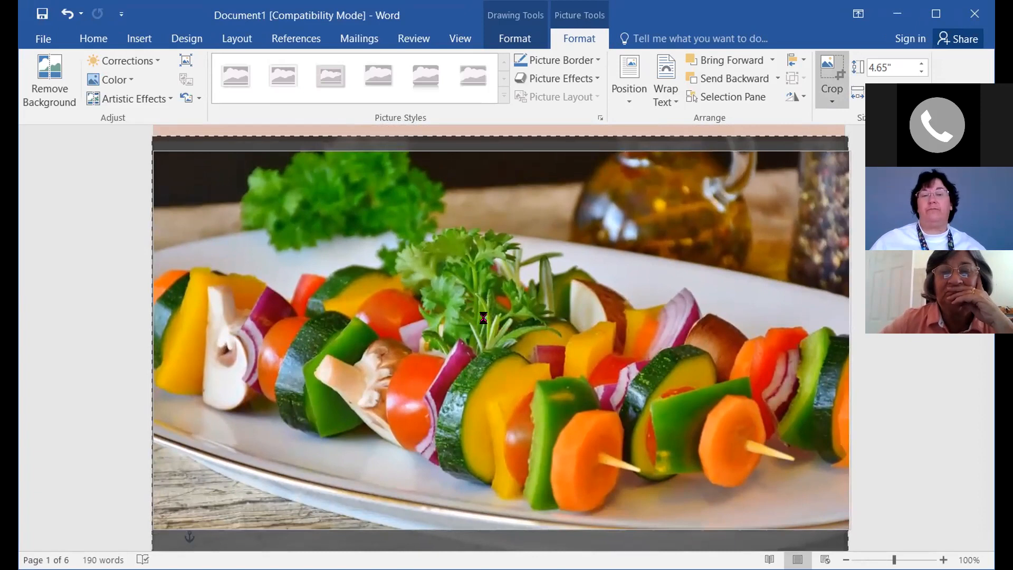
left_click_drag(484, 319, 484, 320)
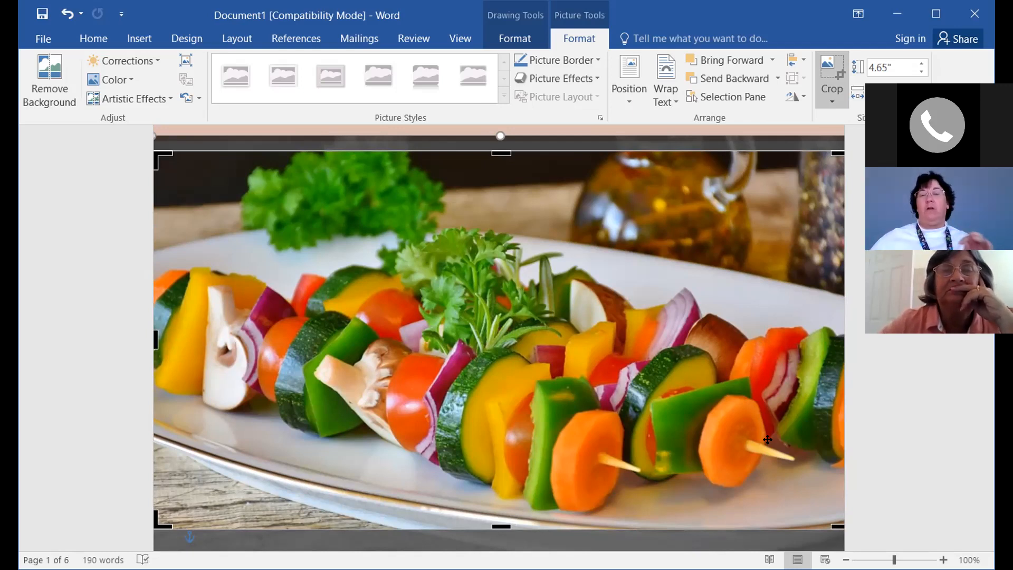
Exit cropping and scroll so the credit and city/state lines below Curated by show
scroll(909, 452, "down", 1)
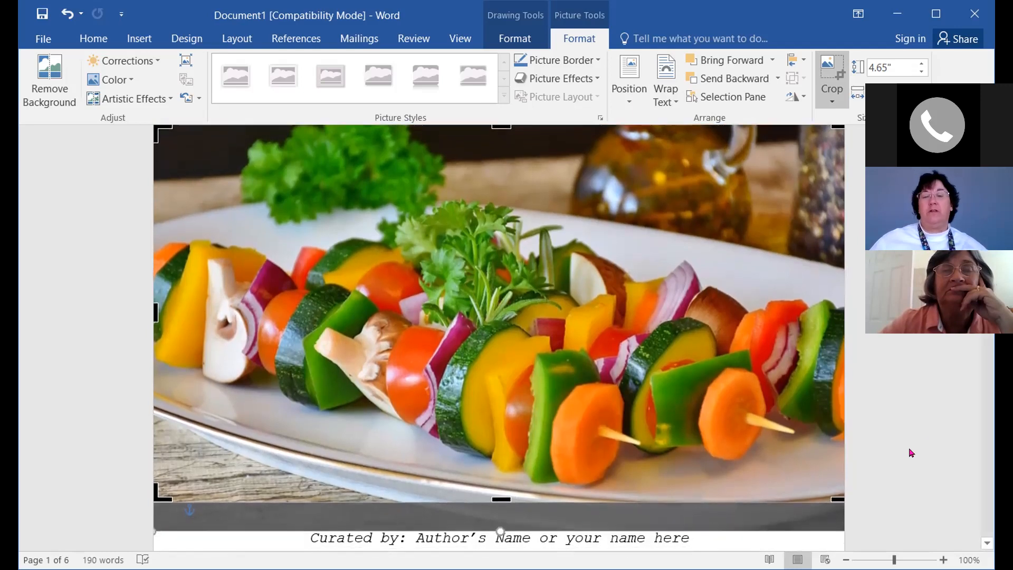
scroll(910, 452, "down", 1)
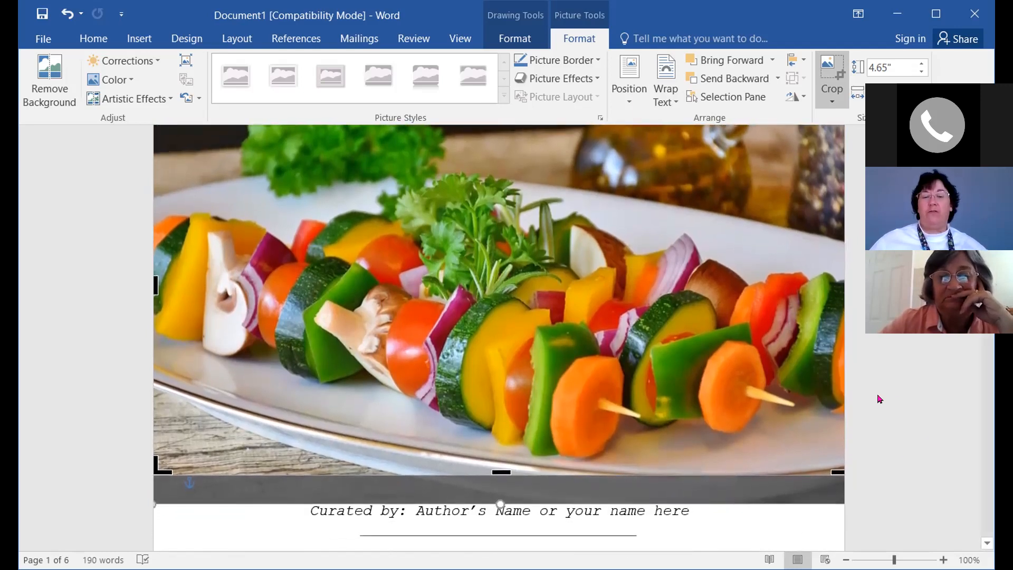
scroll(879, 400, "down", 1)
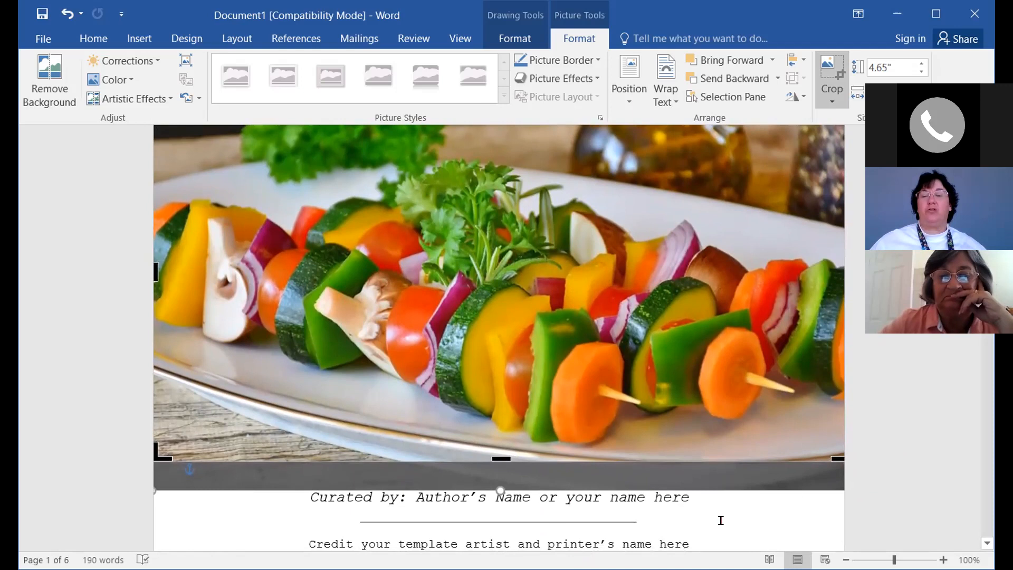
left_click(559, 521)
scroll(928, 409, "up", 4)
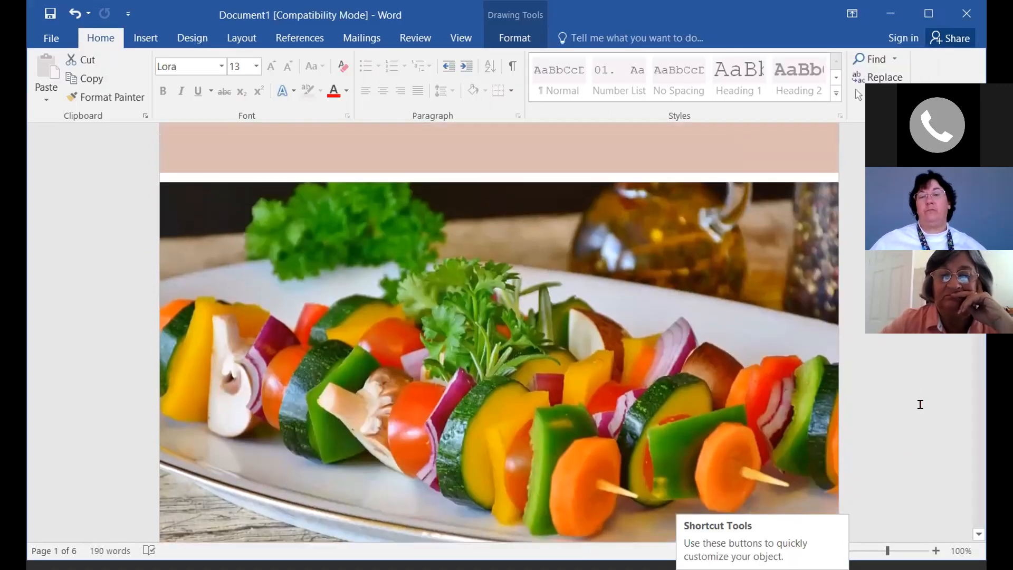
scroll(921, 404, "up", 1)
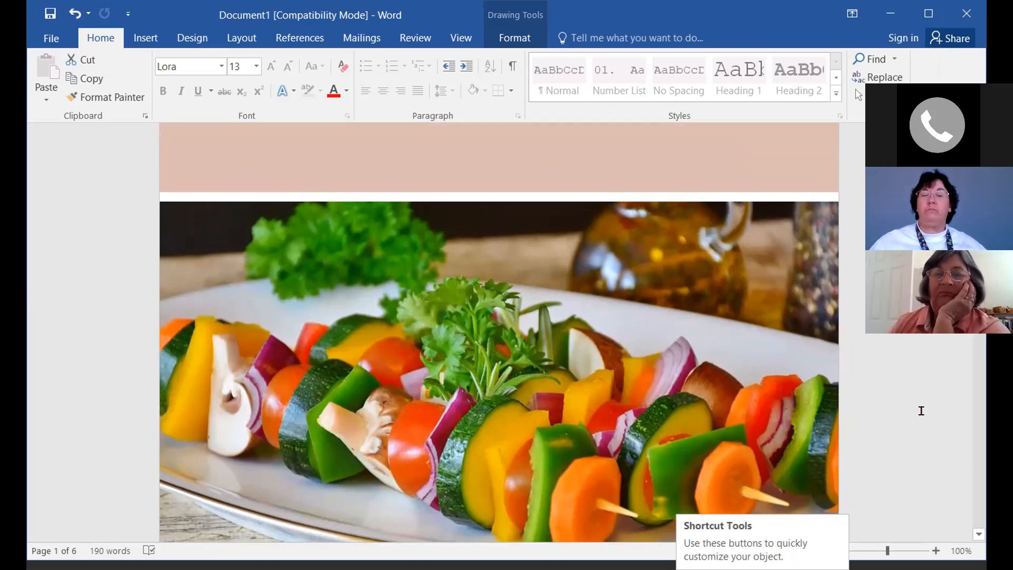
scroll(922, 410, "up", 5)
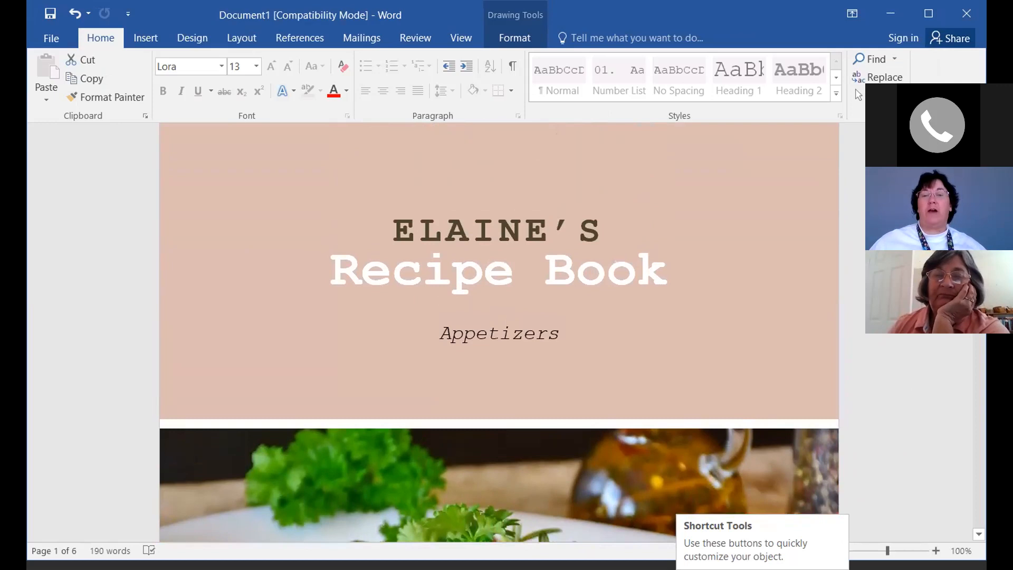
scroll(499, 338, "down", 5)
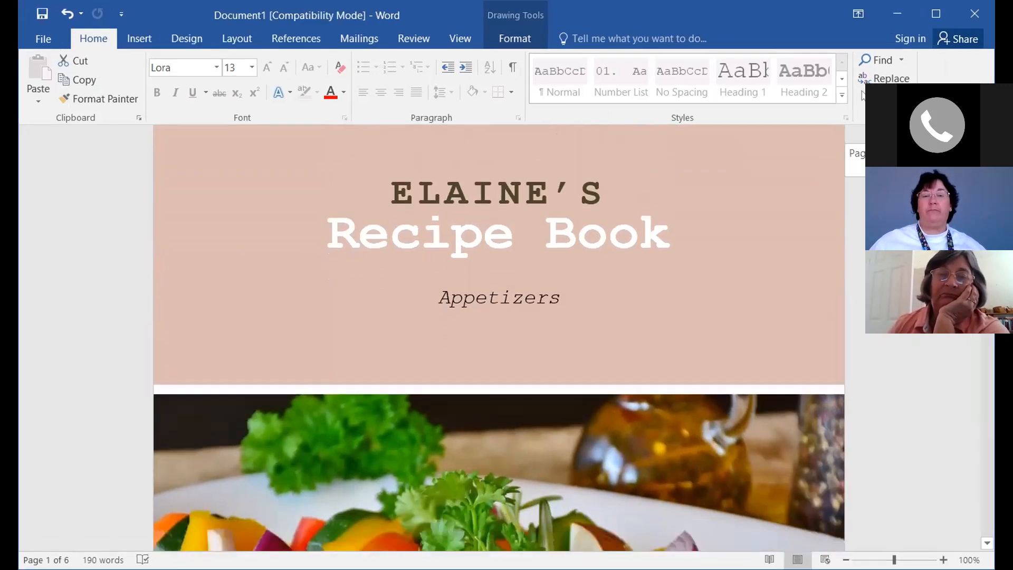
scroll(499, 338, "down", 1)
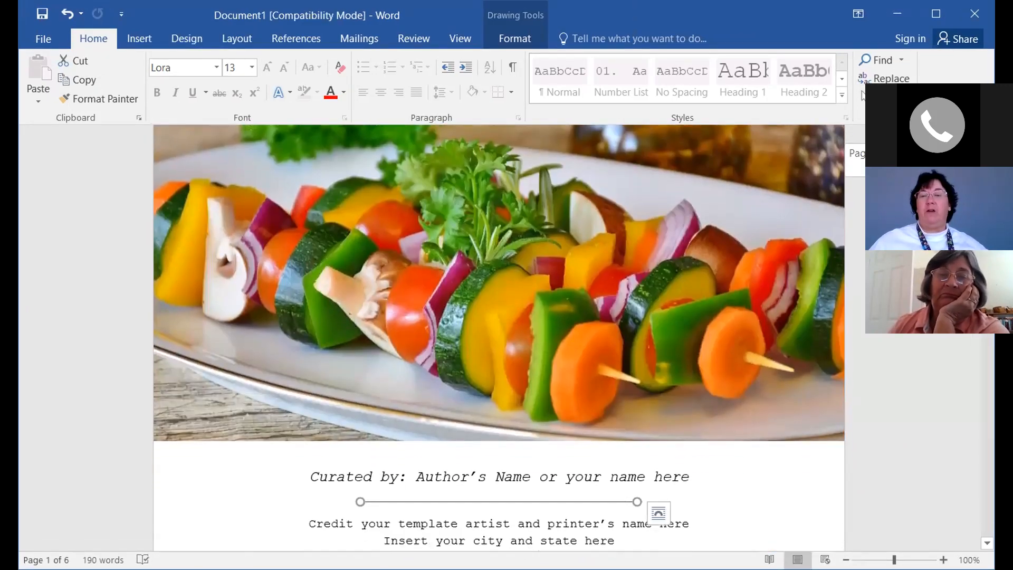
scroll(499, 338, "down", 4)
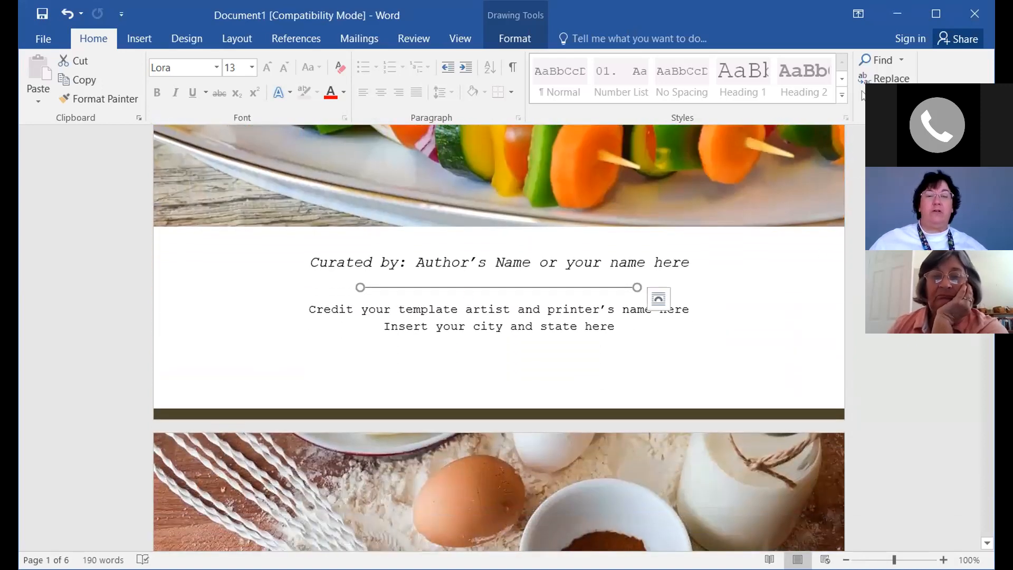
Replace the 'Author's Name or your name here' placeholder after 'Curated by:' with the curator's name
left_click(416, 262)
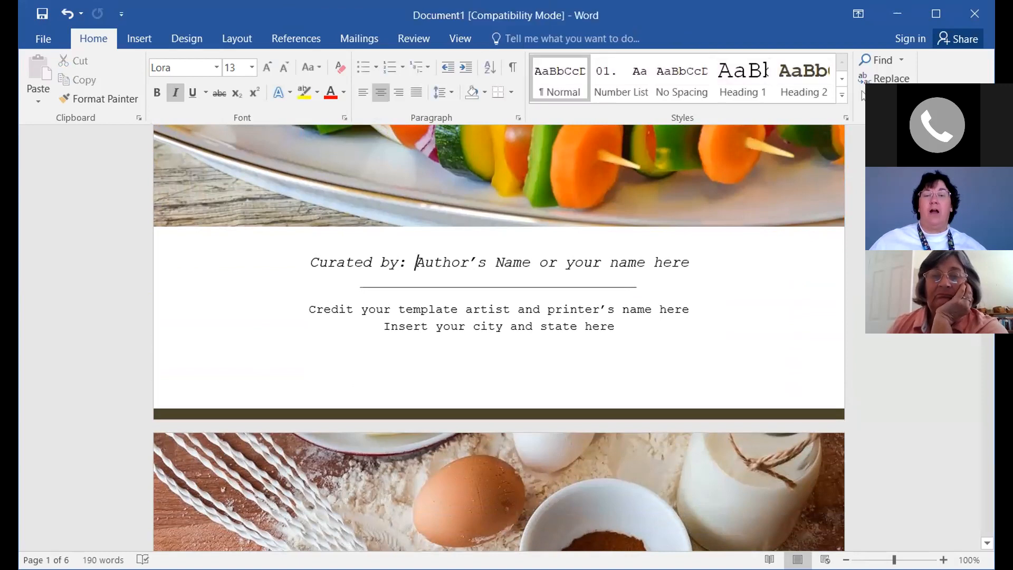
left_click_drag(416, 262, 689, 263)
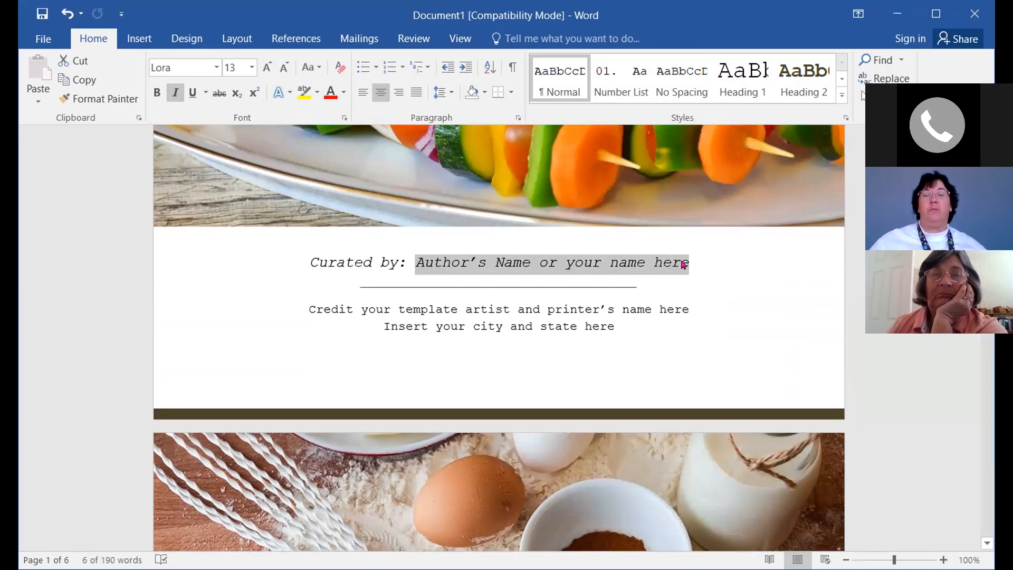
left_click(415, 265)
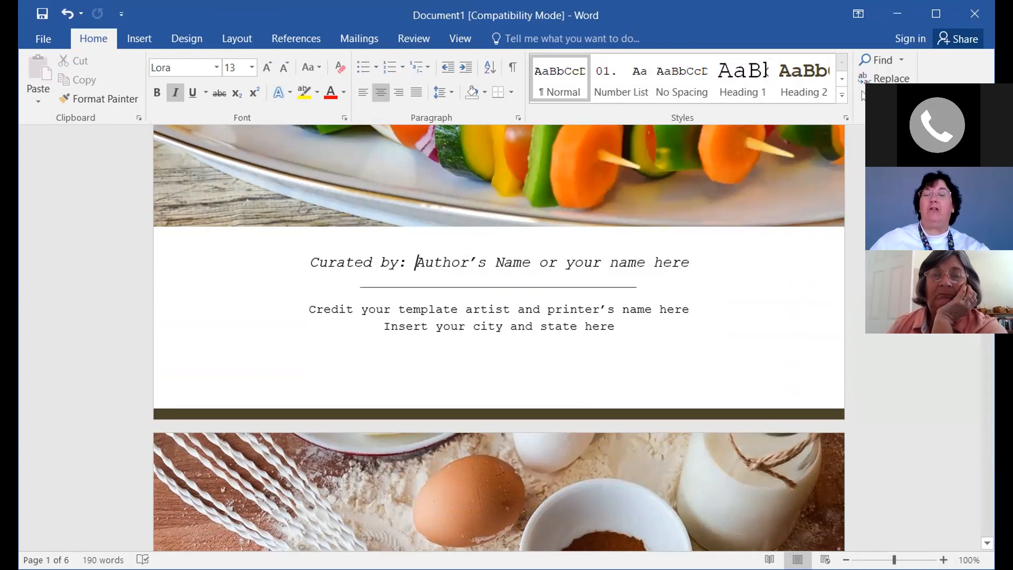
left_click_drag(416, 262, 689, 263)
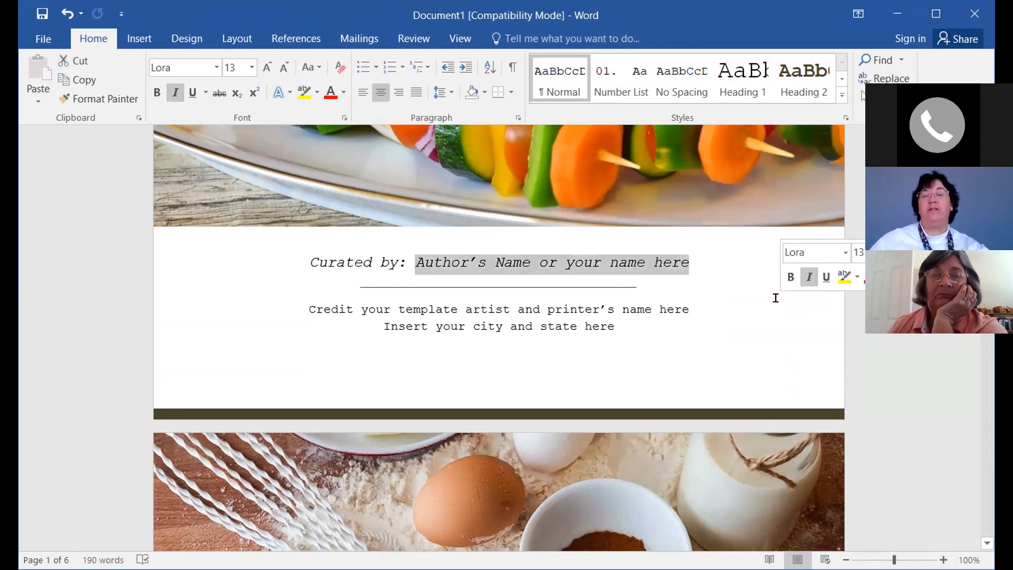
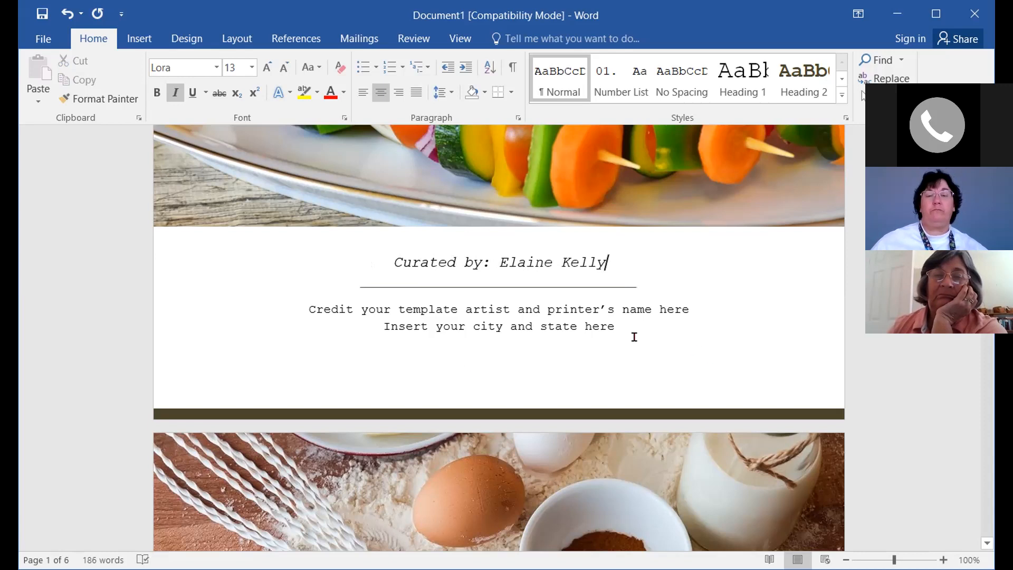
left_click(385, 325)
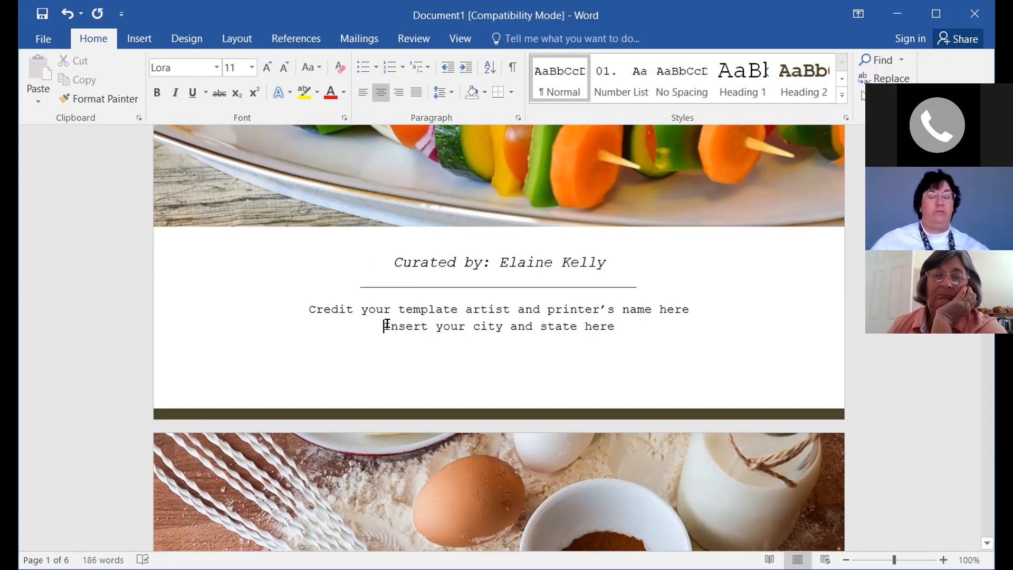
Set the city line to 'Leesburg, Florida' and the credit line to 'Credit: Used to Tech template design'
triple_click(612, 325)
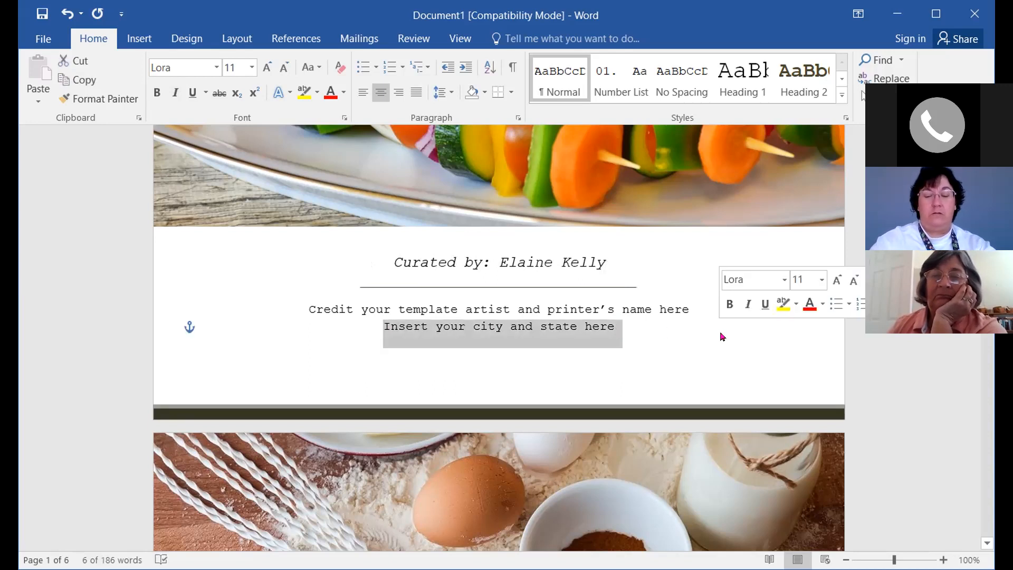
type("Leesburg, Florida")
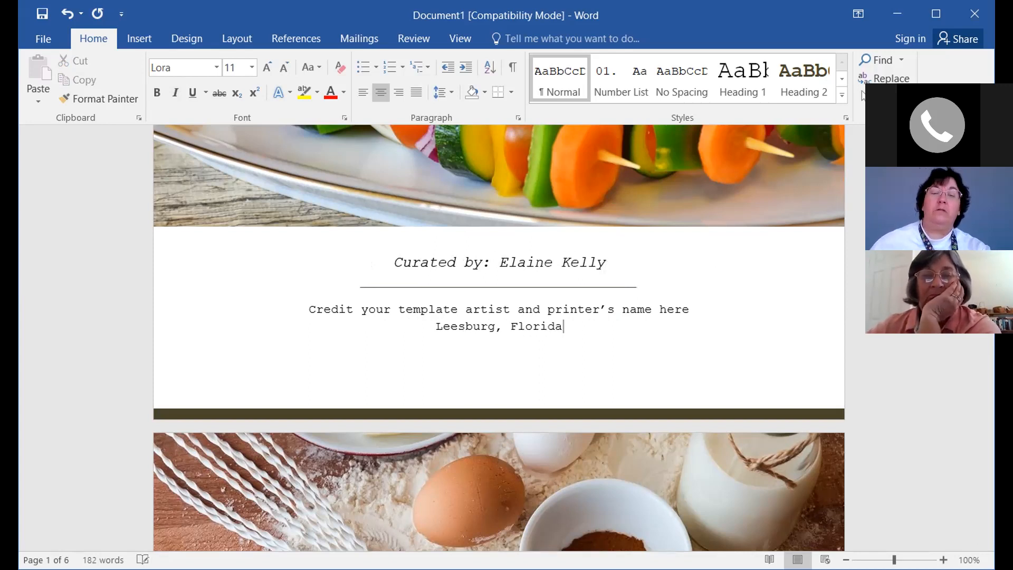
left_click(353, 305)
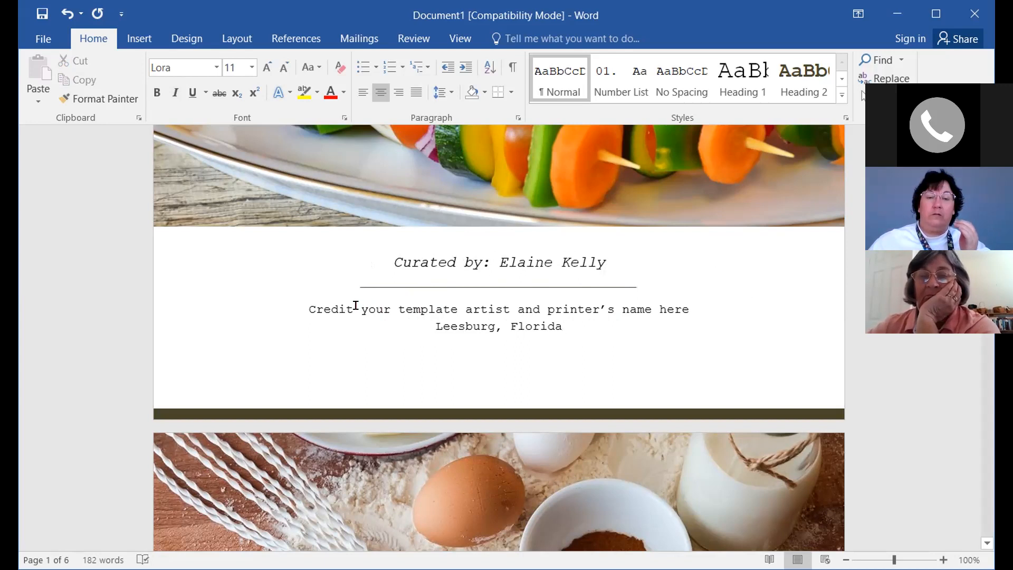
double_click(363, 310)
left_click(362, 310)
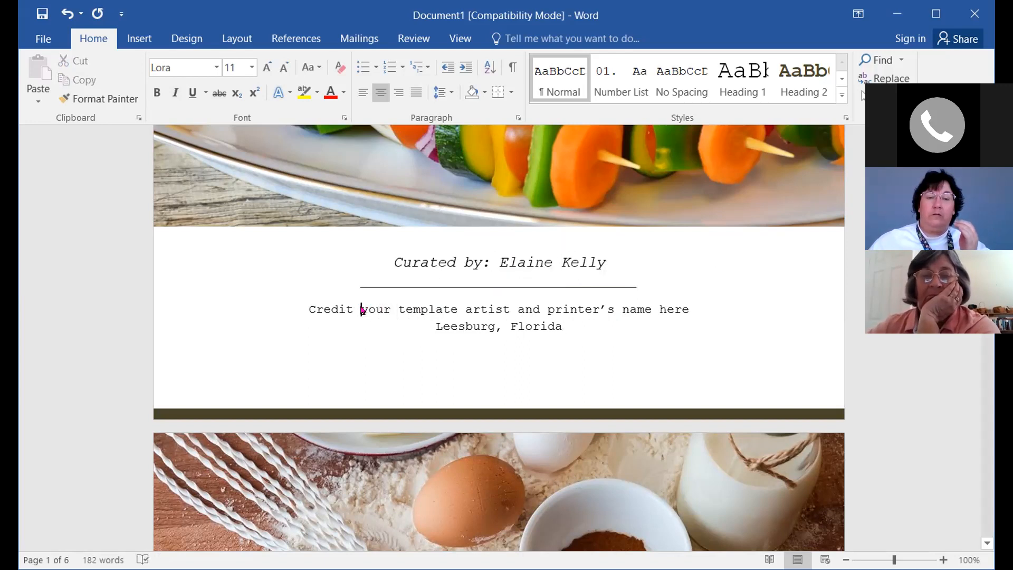
left_click(686, 310, "shift")
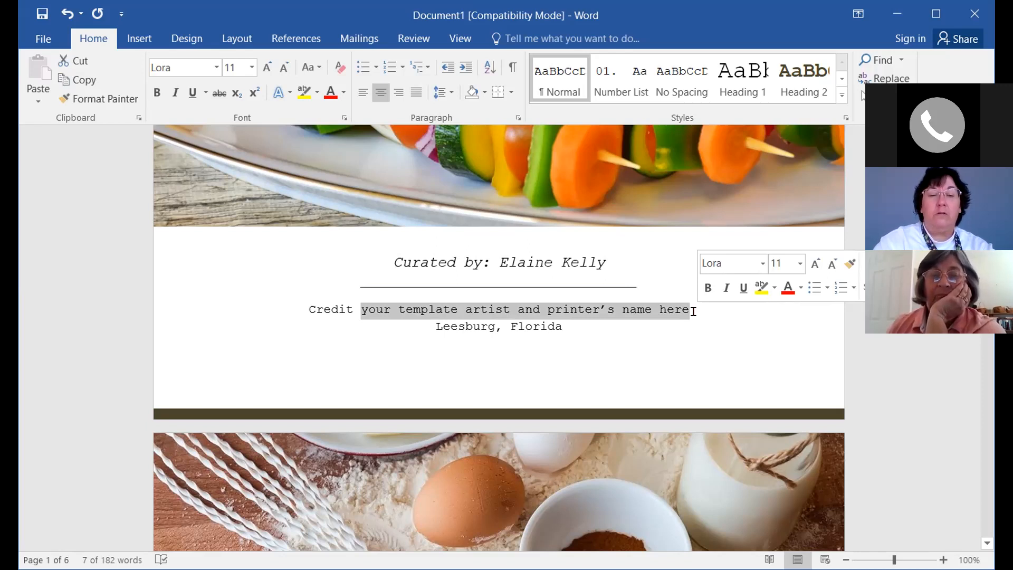
key("BackSpace")
key("BackSpace")
type(": Used to Tech template design")
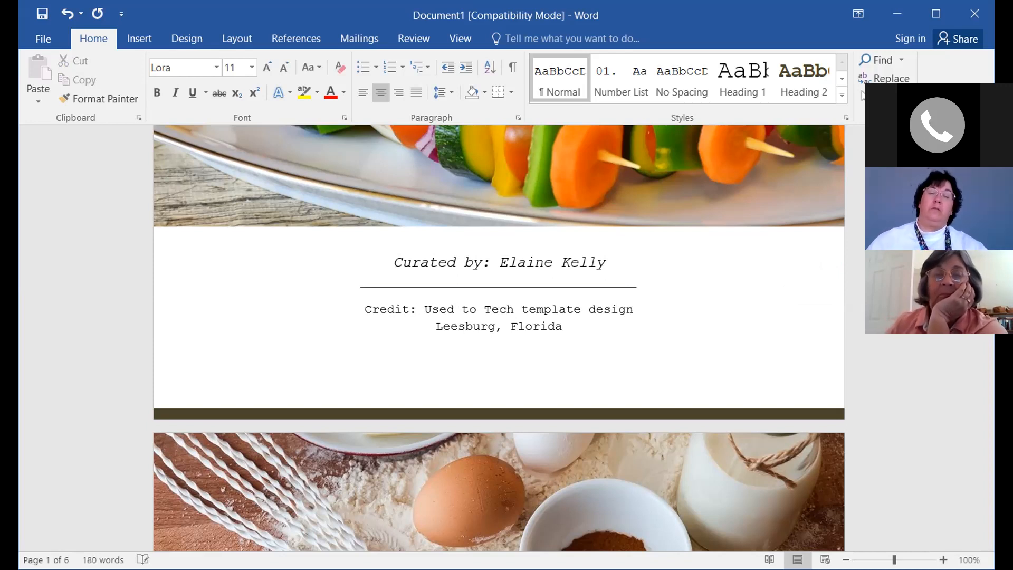
left_click(691, 328)
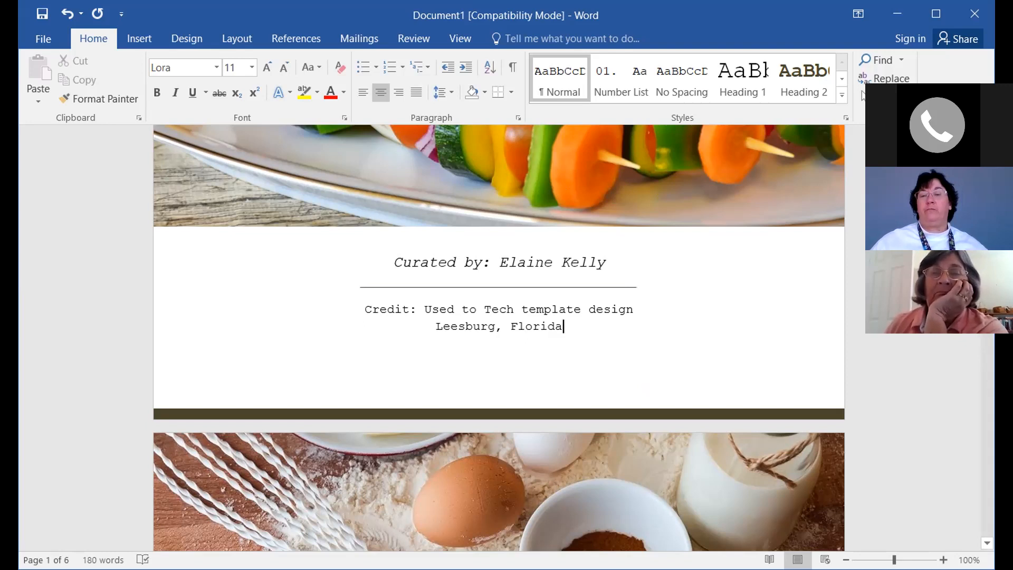
left_click_drag(988, 196, 987, 218)
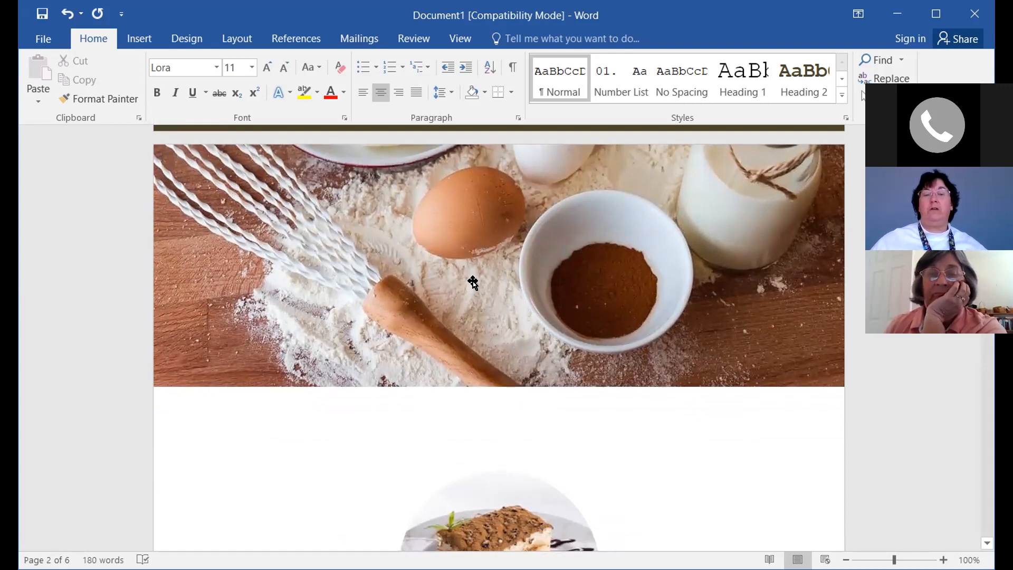
Select page 2's eggs-and-flour header photo and open its Drawing Tools Shape Fill menu
left_click(501, 260)
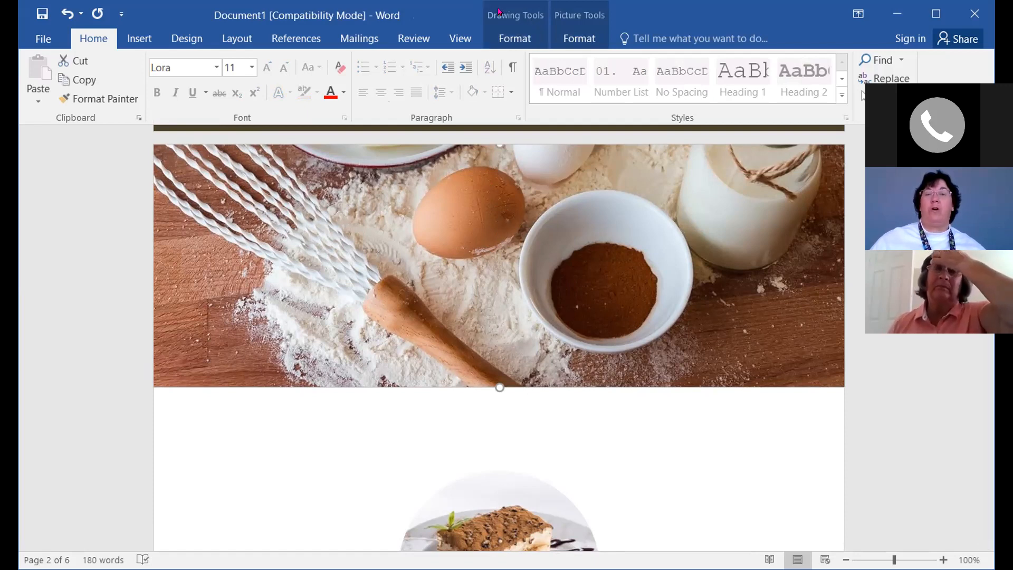
left_click(515, 39)
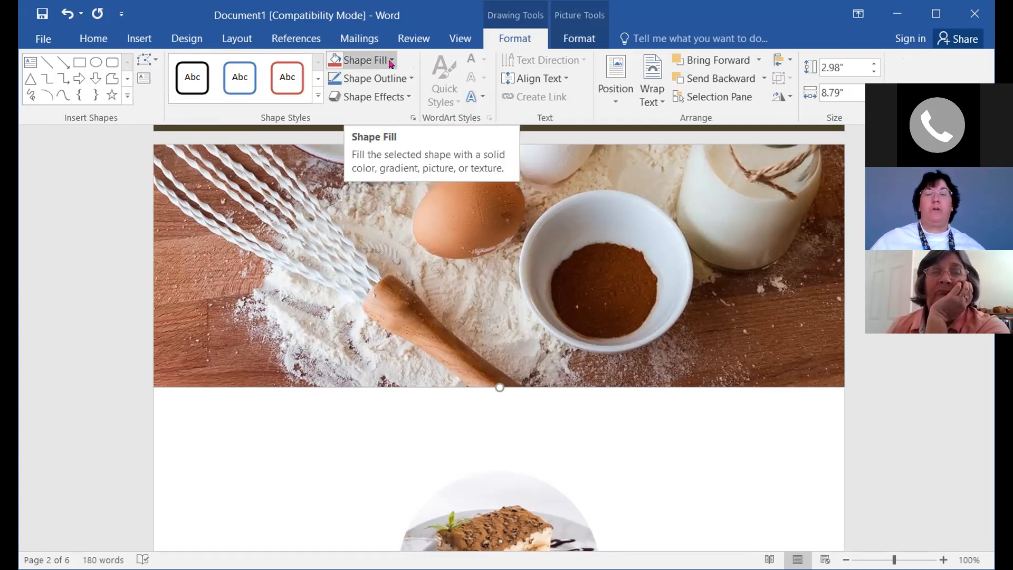
left_click(391, 64)
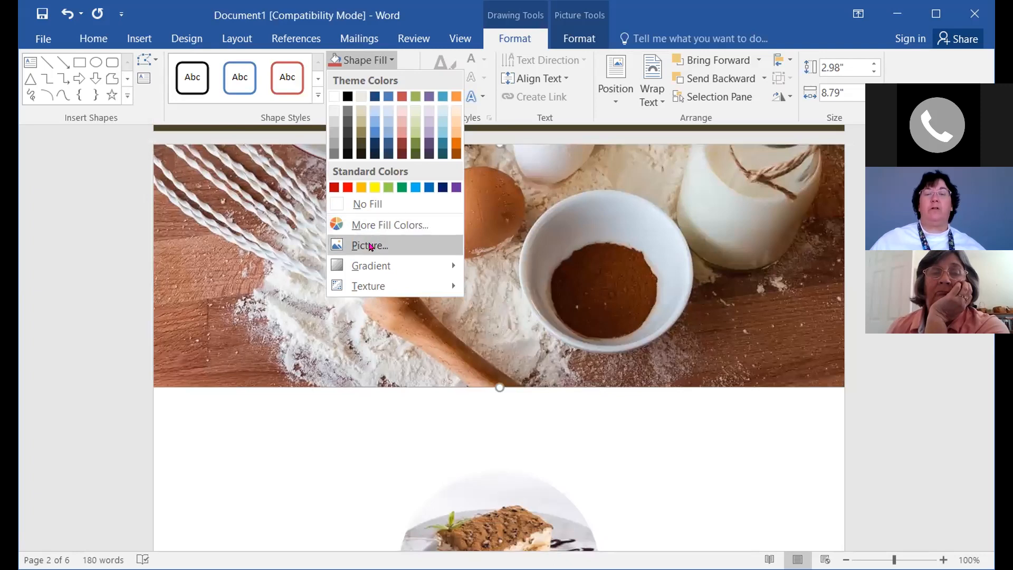
Fill the page-2 header shape with canape-2802_1920.jpg from the Class folder
left_click(429, 252)
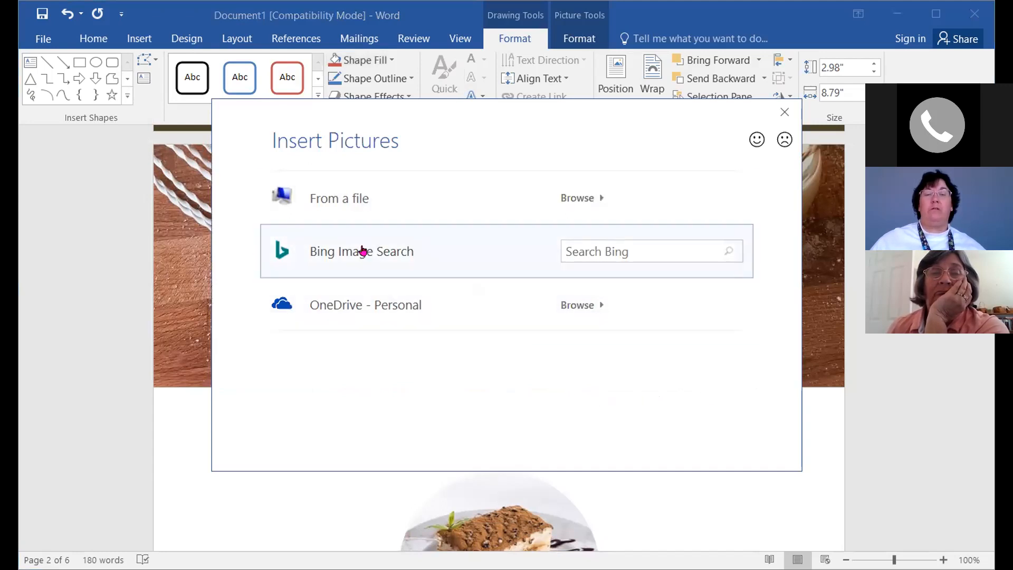
left_click(342, 201)
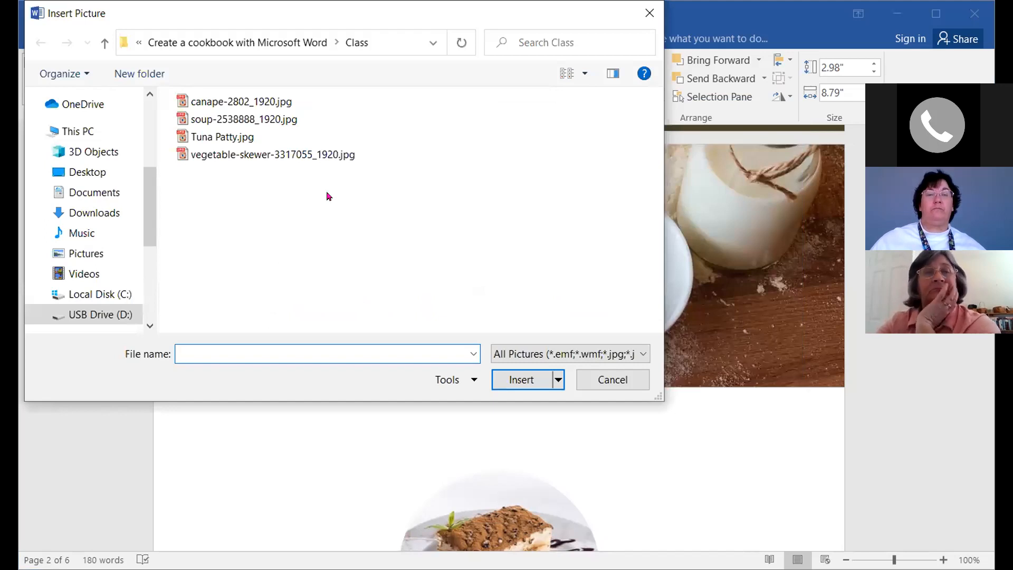
double_click(205, 105)
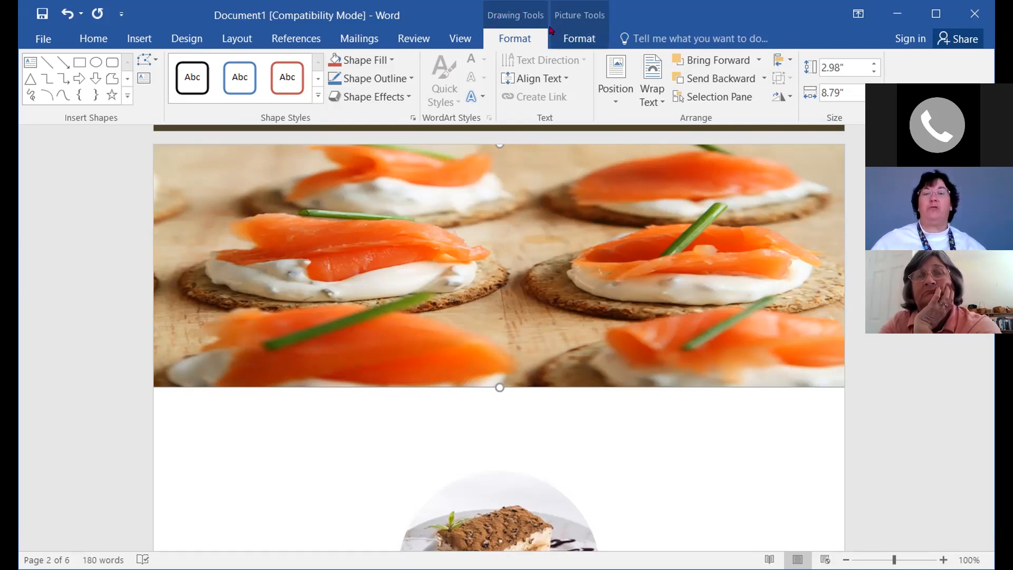
left_click(580, 39)
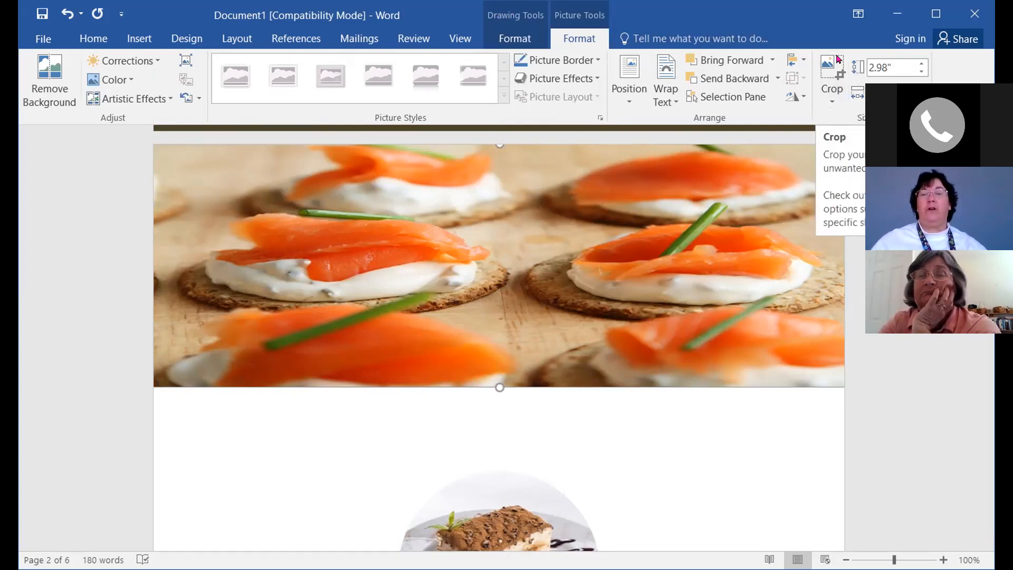
Crop the canapé photo to Fill, shift it within the banner, then finish cropping and deselect
left_click(831, 102)
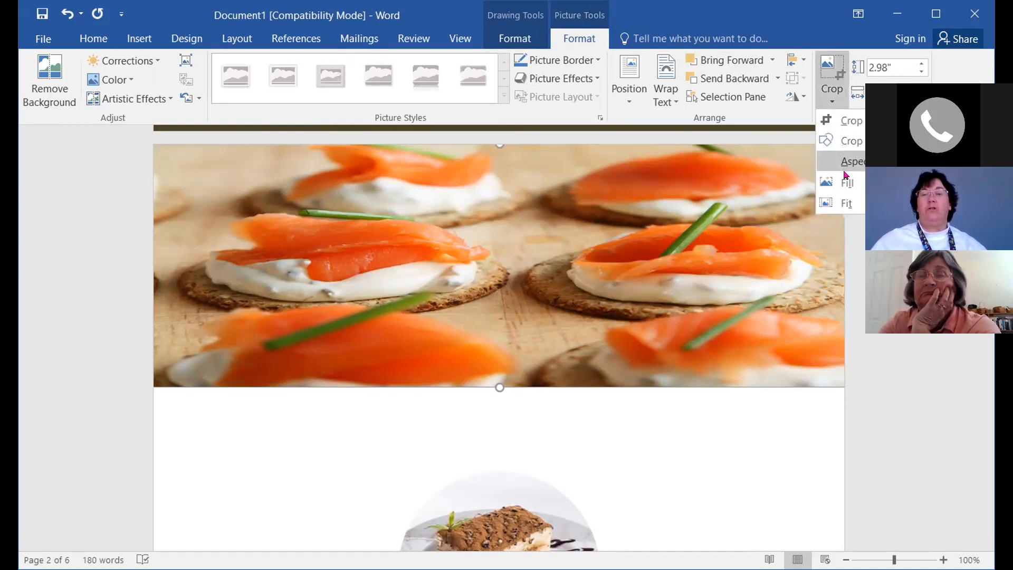
left_click(847, 184)
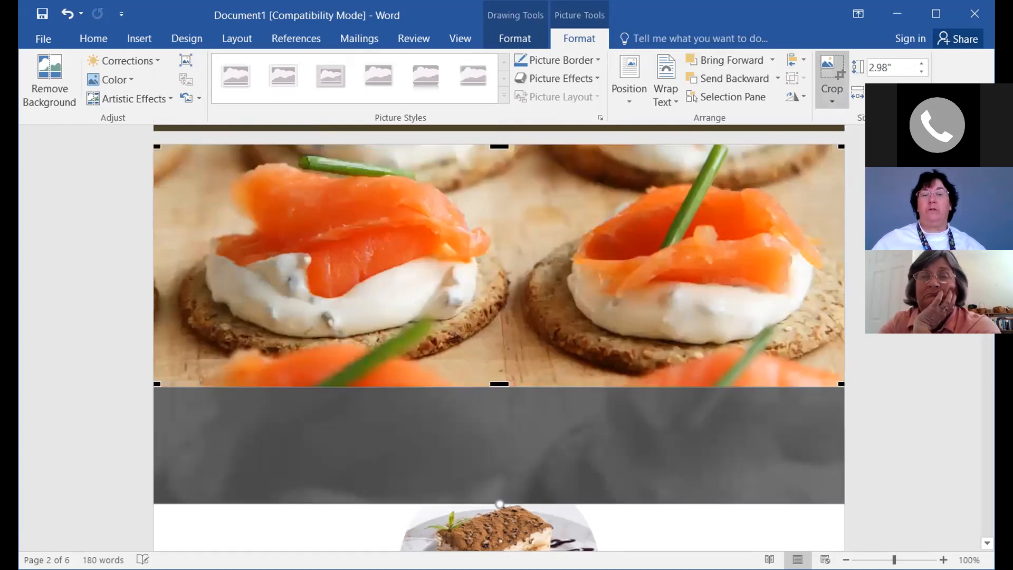
scroll(919, 372, "up", 1)
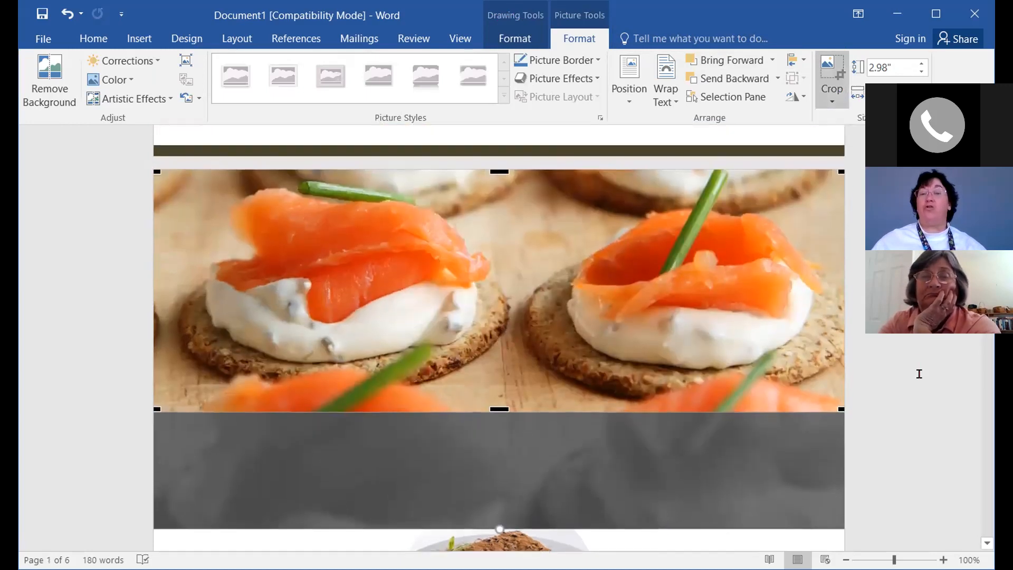
scroll(919, 367, "up", 1)
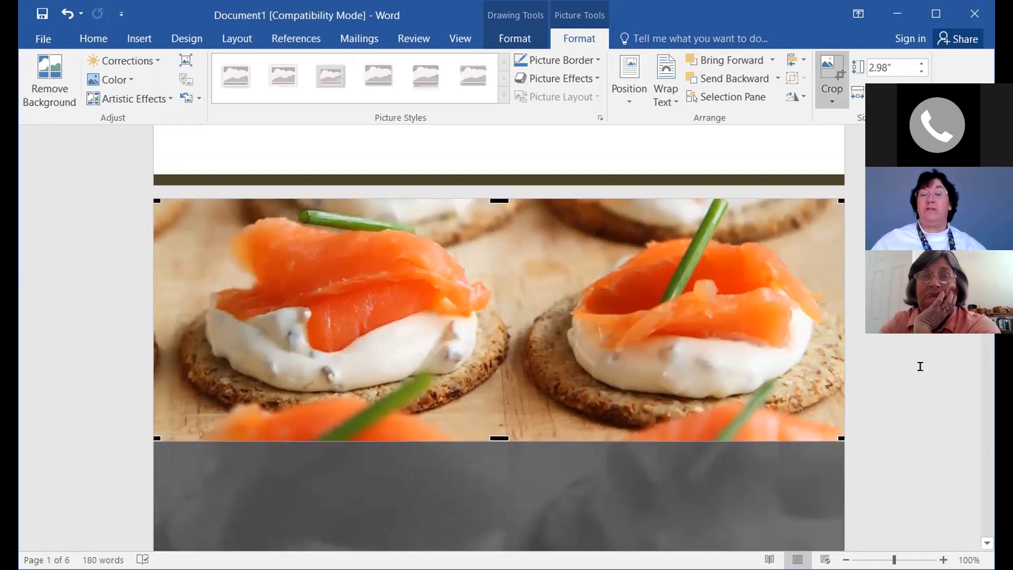
scroll(912, 360, "down", 2)
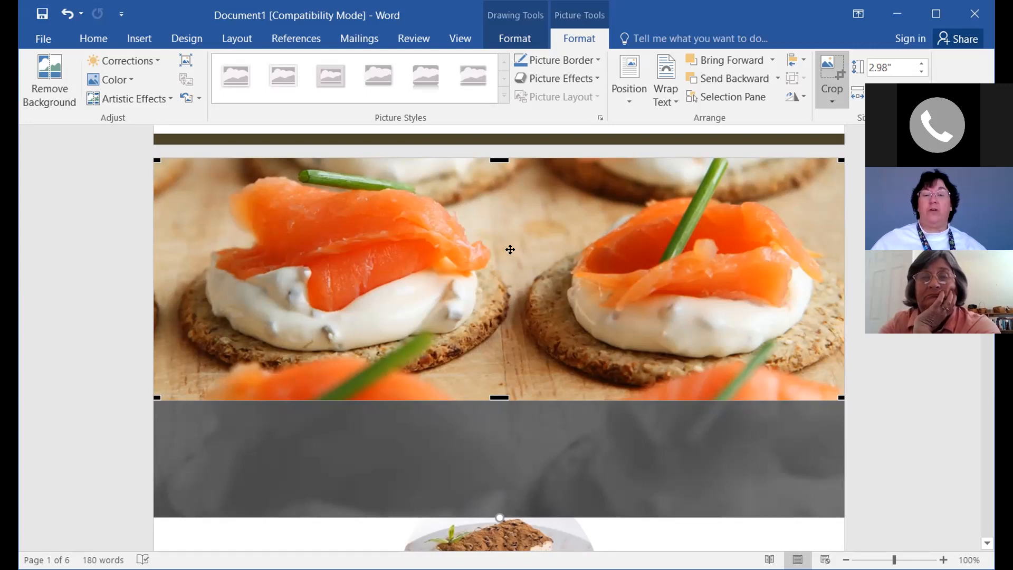
mouse_move(504, 269)
left_mouse_down()
mouse_move(501, 363)
mouse_move(524, 211)
mouse_move(514, 237)
mouse_move(520, 283)
mouse_move(504, 280)
mouse_move(516, 280)
mouse_move(506, 278)
mouse_move(512, 258)
left_mouse_up()
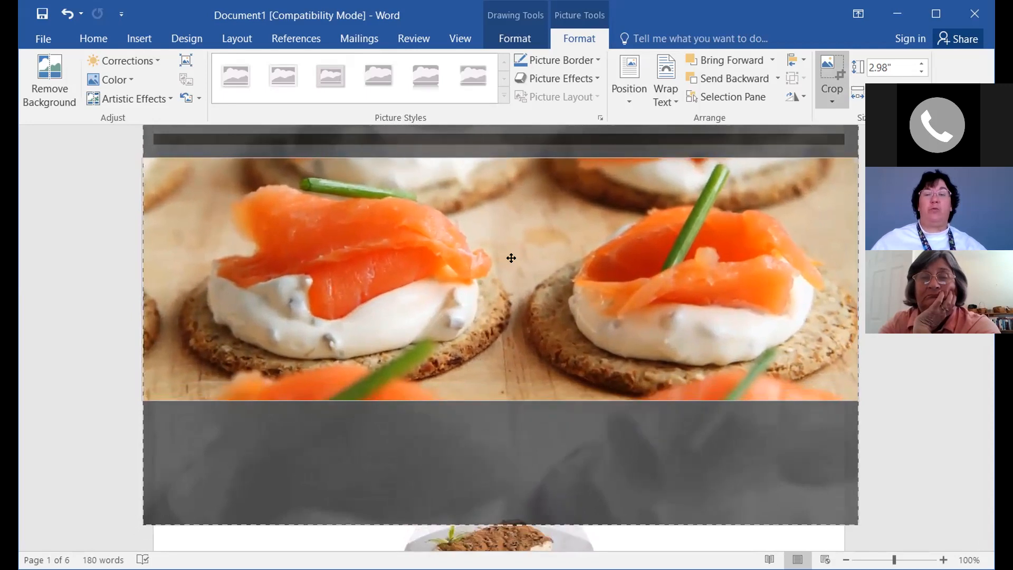
key("Escape")
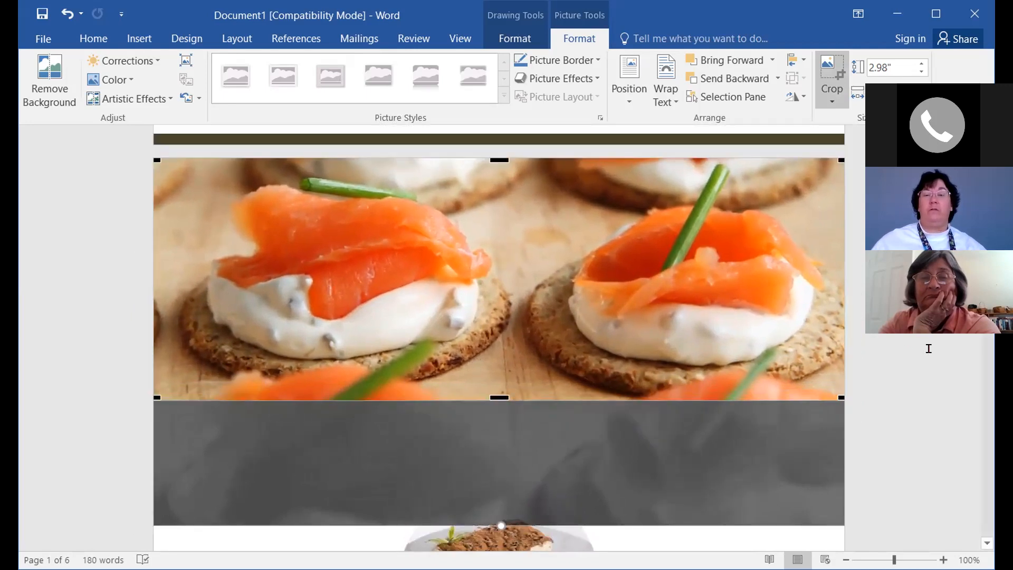
scroll(900, 411, "down", 1)
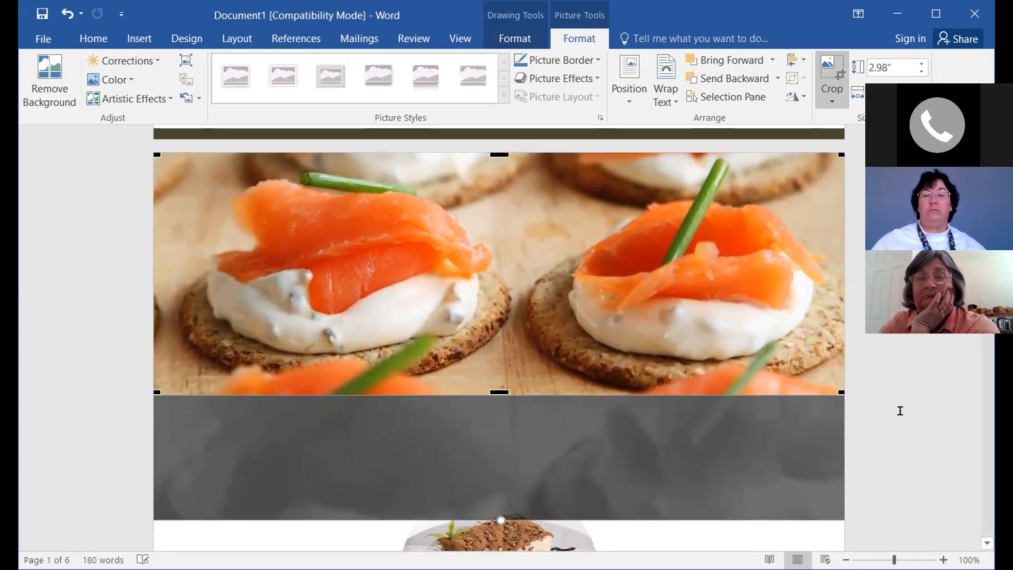
scroll(900, 410, "down", 3)
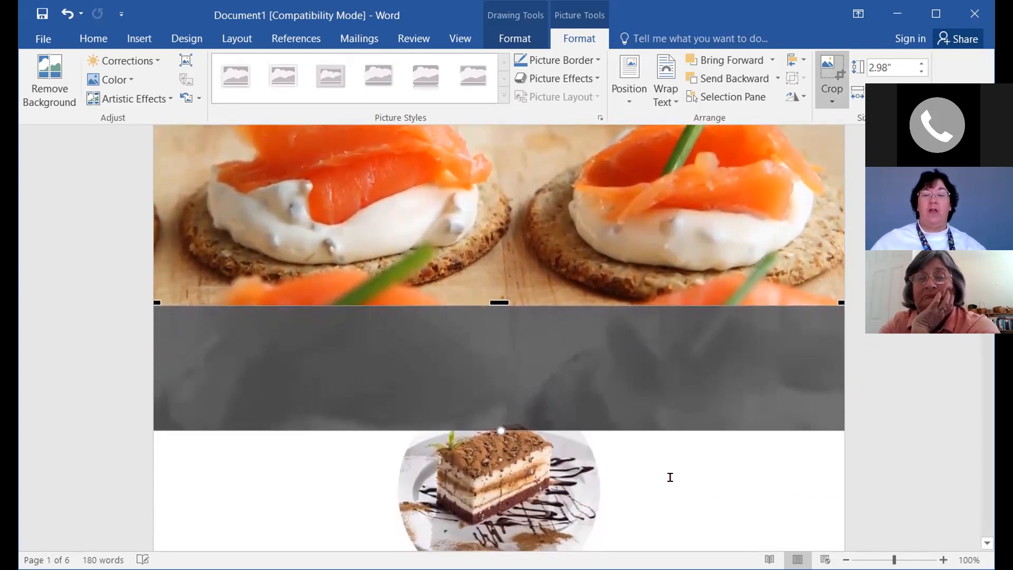
left_click(785, 464)
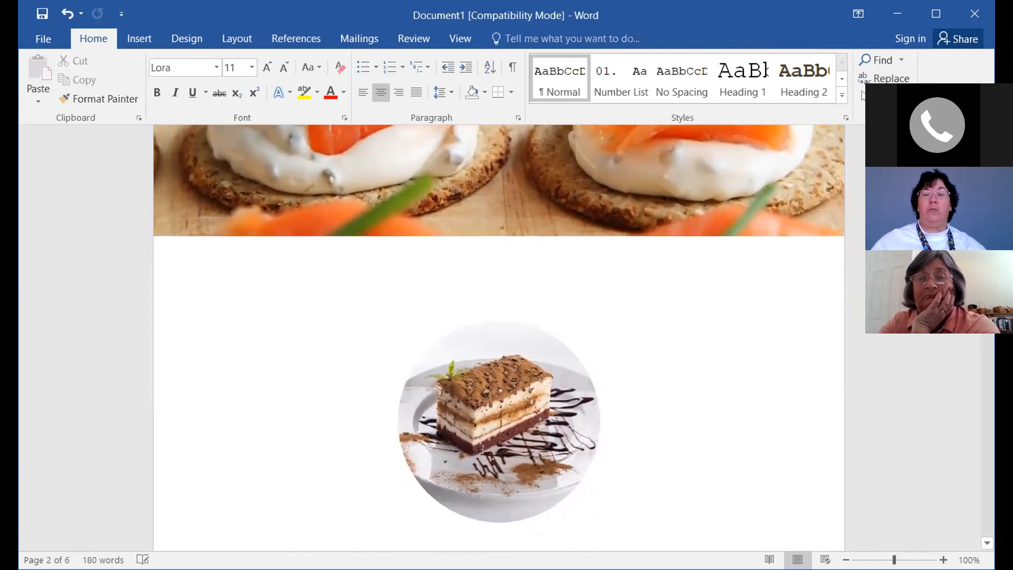
scroll(832, 448, "up", 8)
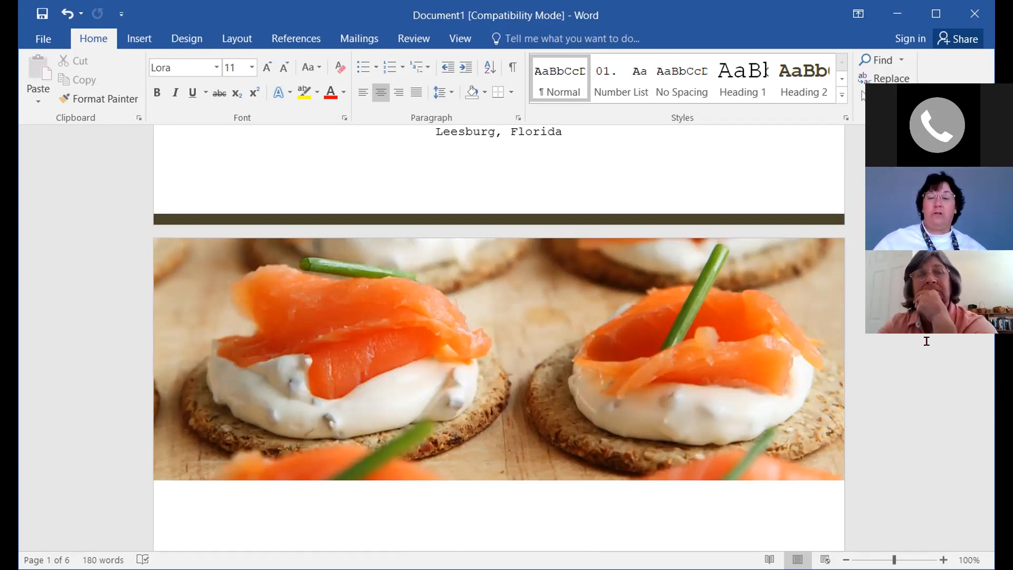
scroll(926, 342, "down", 1)
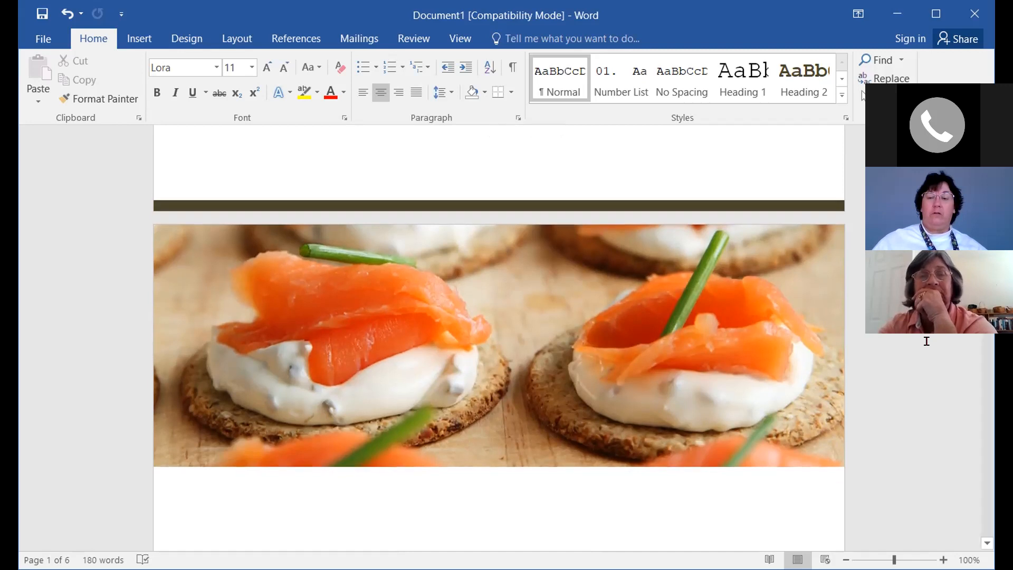
scroll(927, 341, "down", 3)
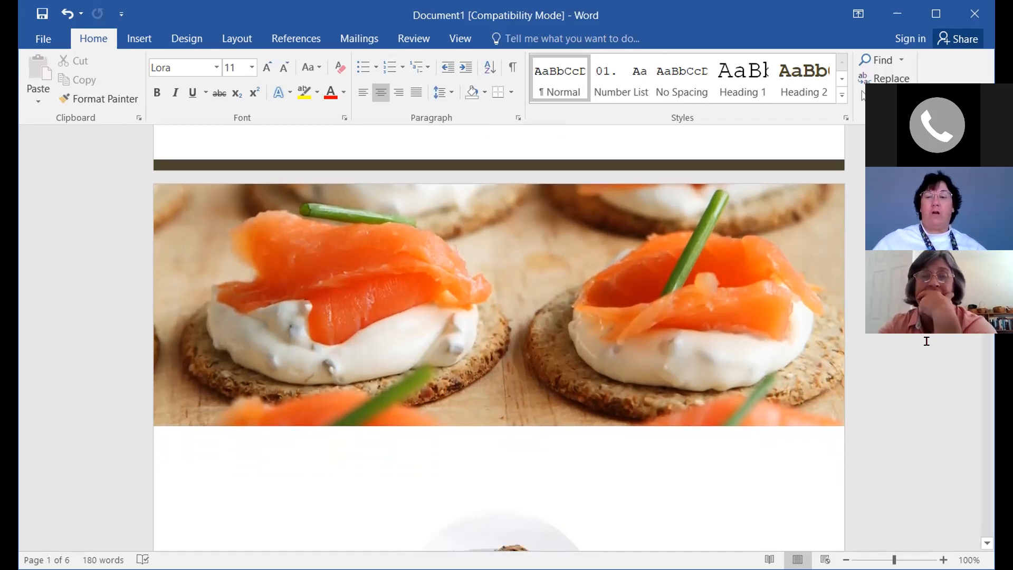
scroll(926, 342, "down", 15)
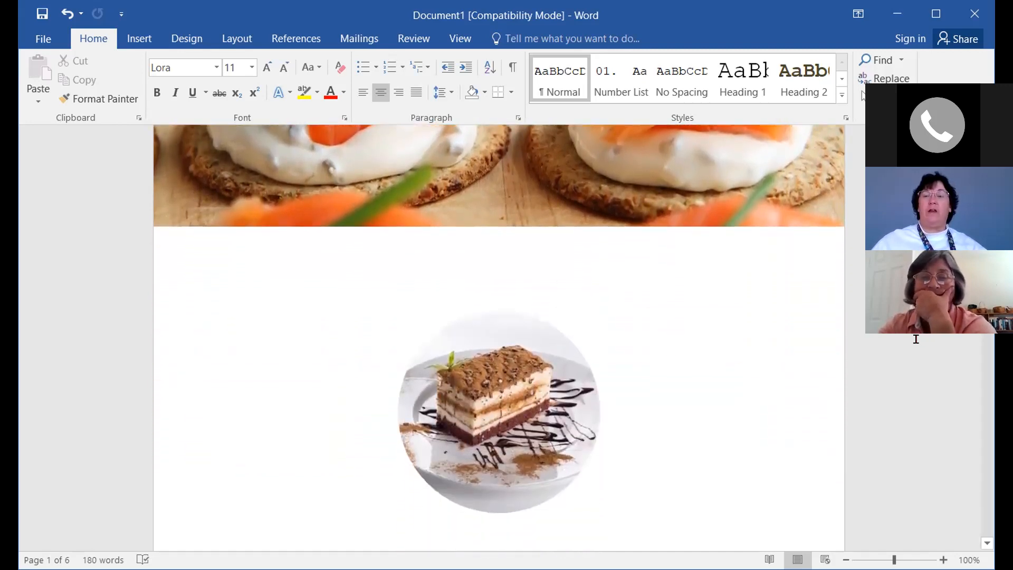
scroll(889, 354, "down", 4)
scroll(888, 352, "down", 3)
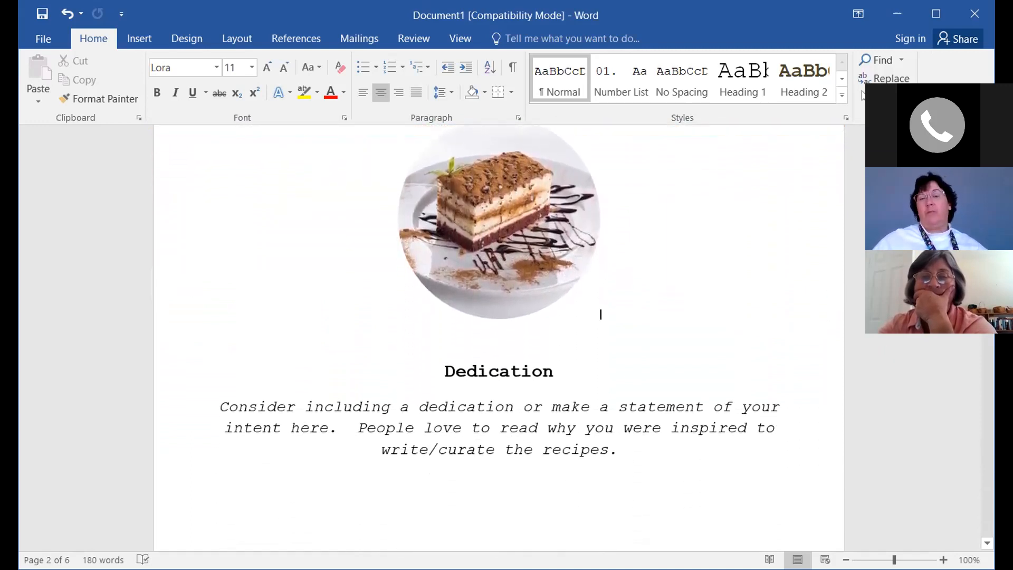
scroll(747, 334, "down", 4)
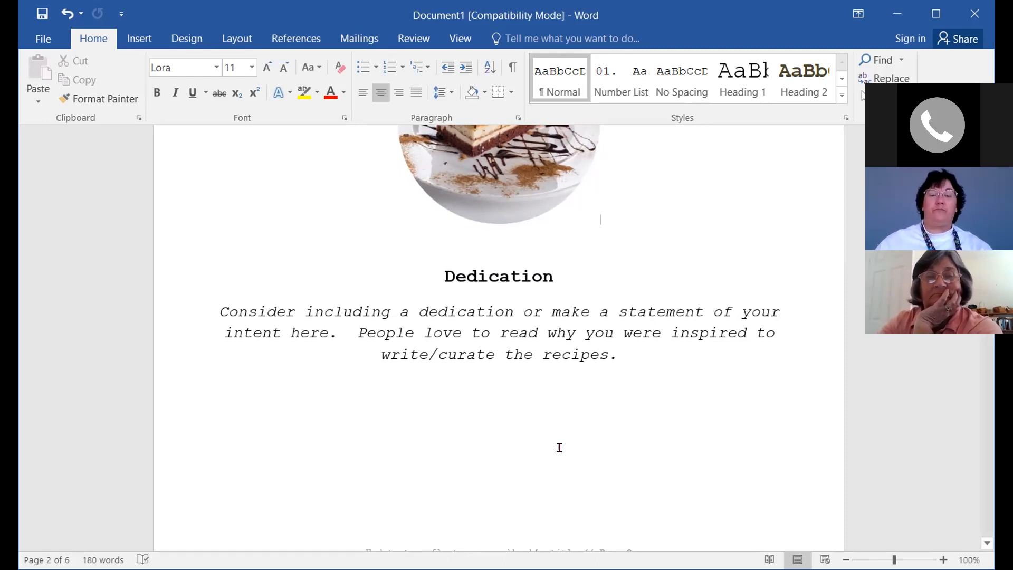
scroll(557, 452, "down", 1)
scroll(557, 452, "down", 1)
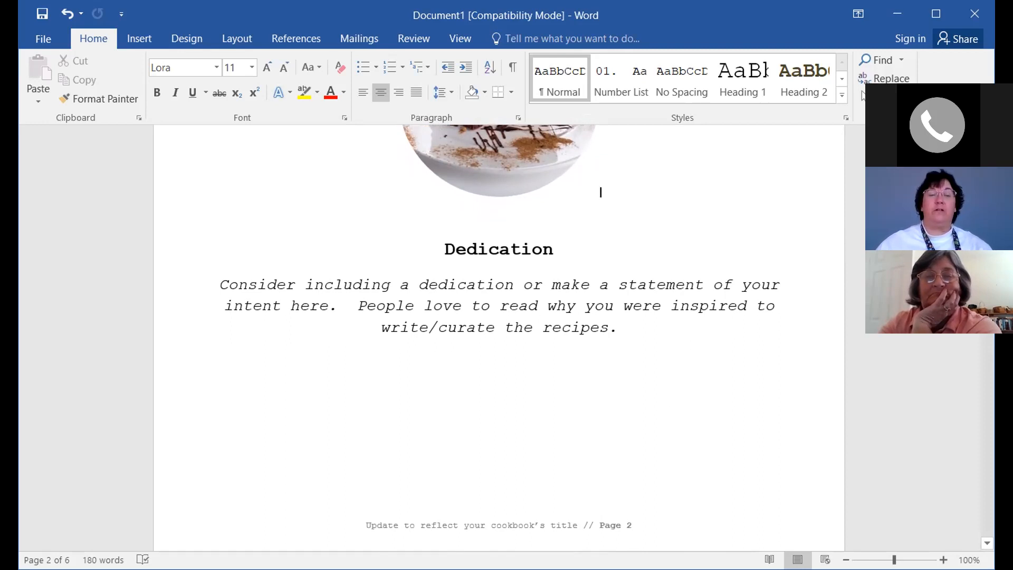
Replace the dedication placeholder paragraph with 'Because I wanted to.'
left_click(220, 285)
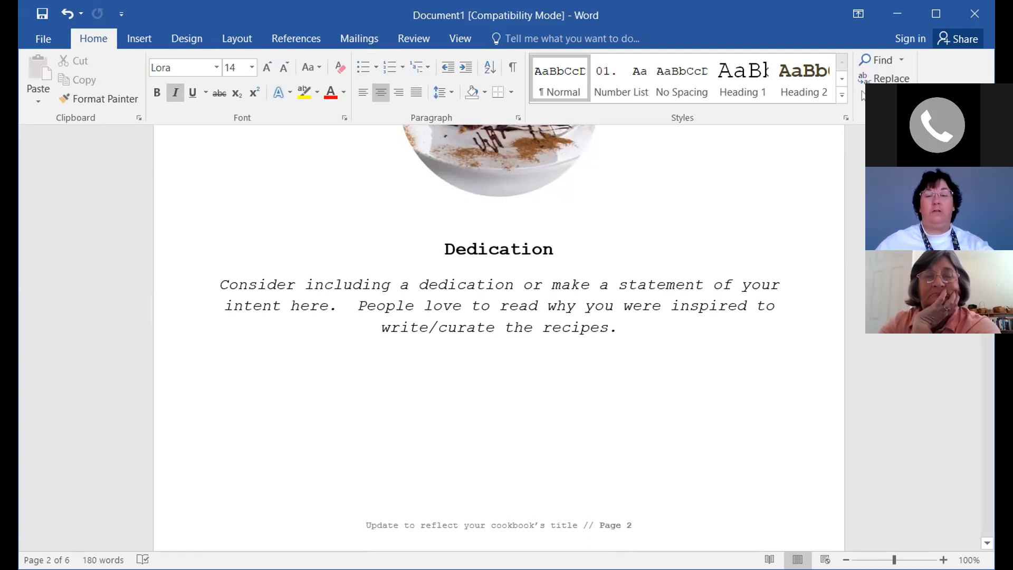
left_click(641, 343, "shift")
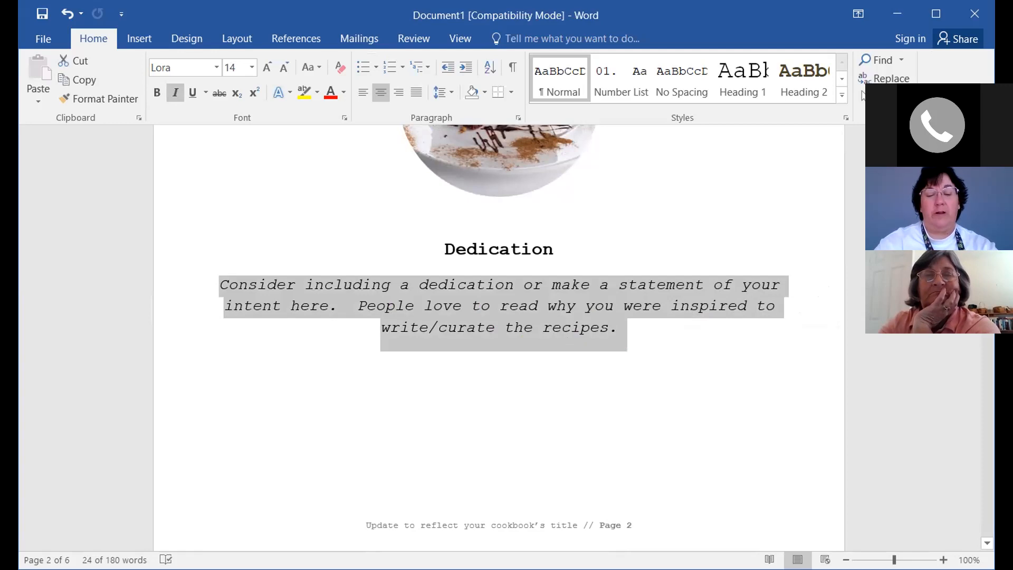
type("Be")
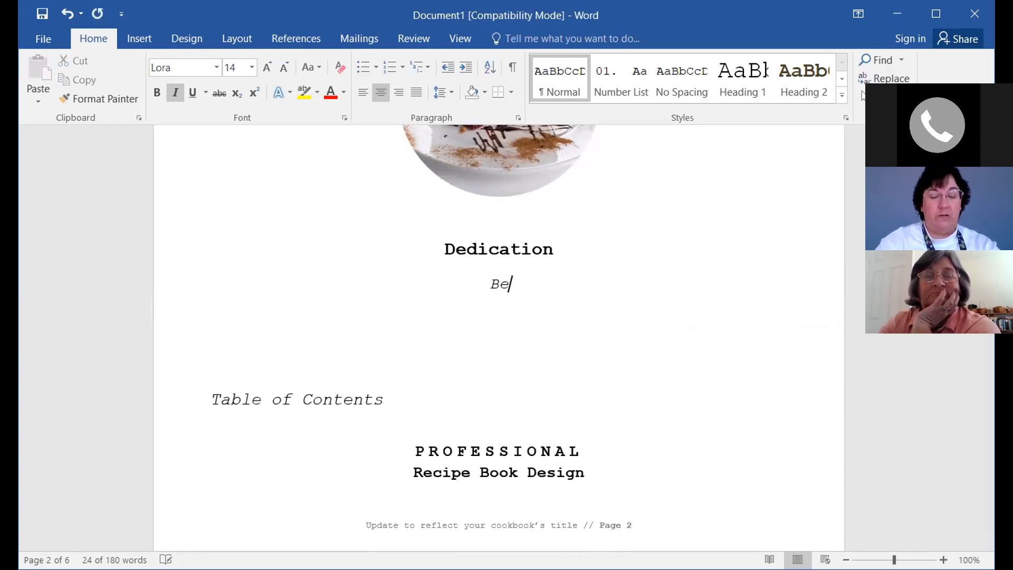
type("cause I")
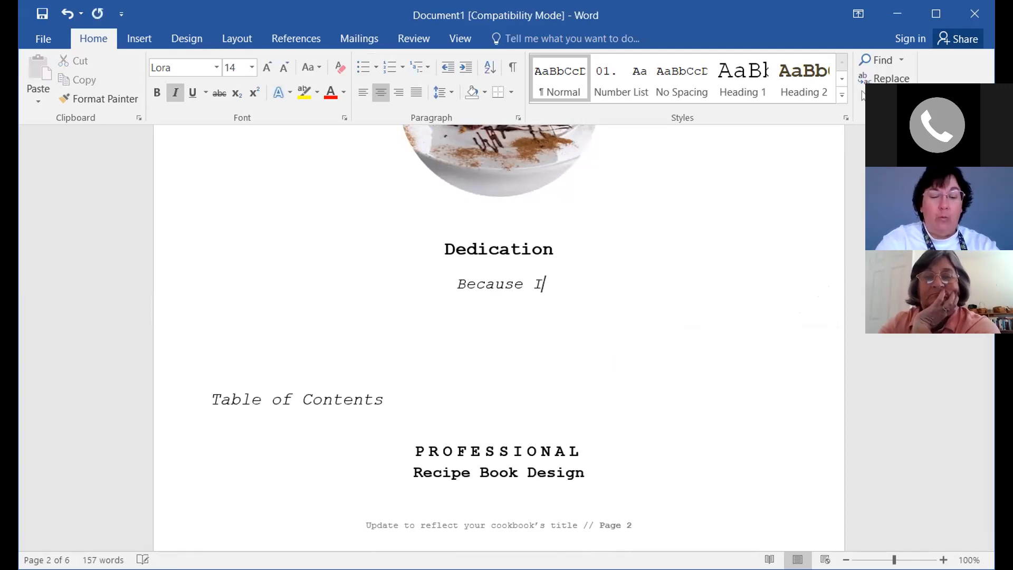
type(" wanted to.")
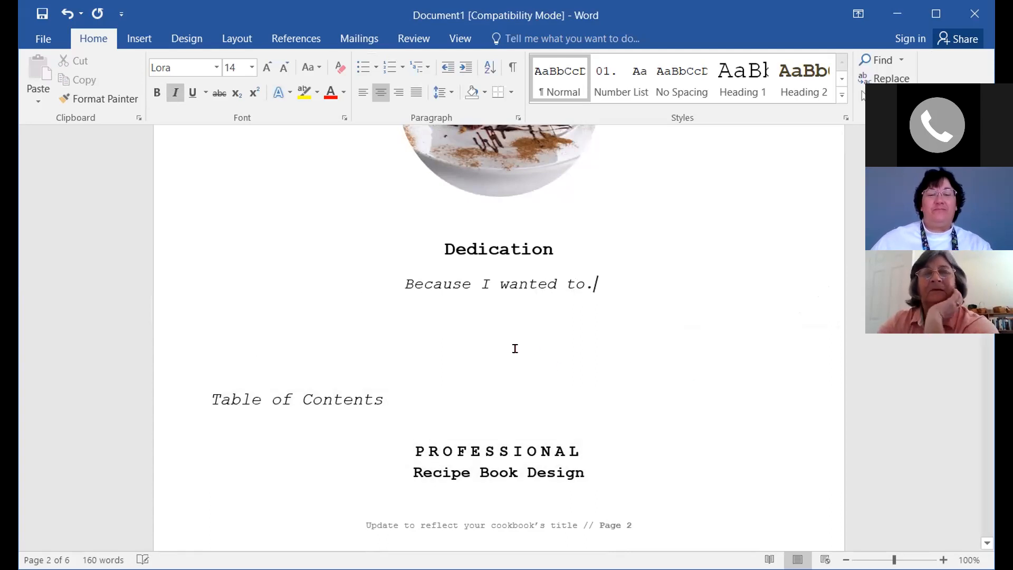
scroll(501, 359, "down", 1)
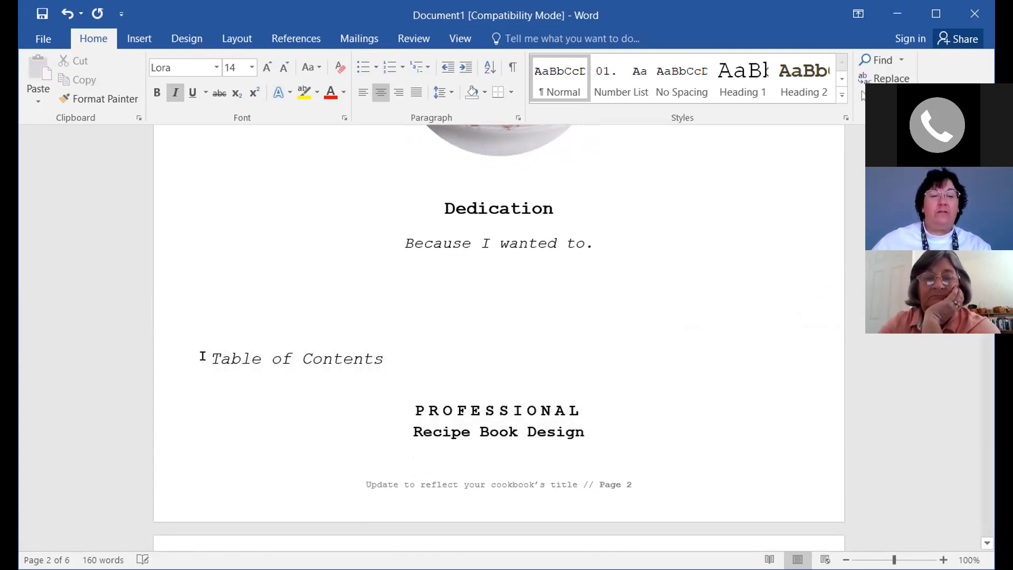
scroll(274, 396, "down", 3)
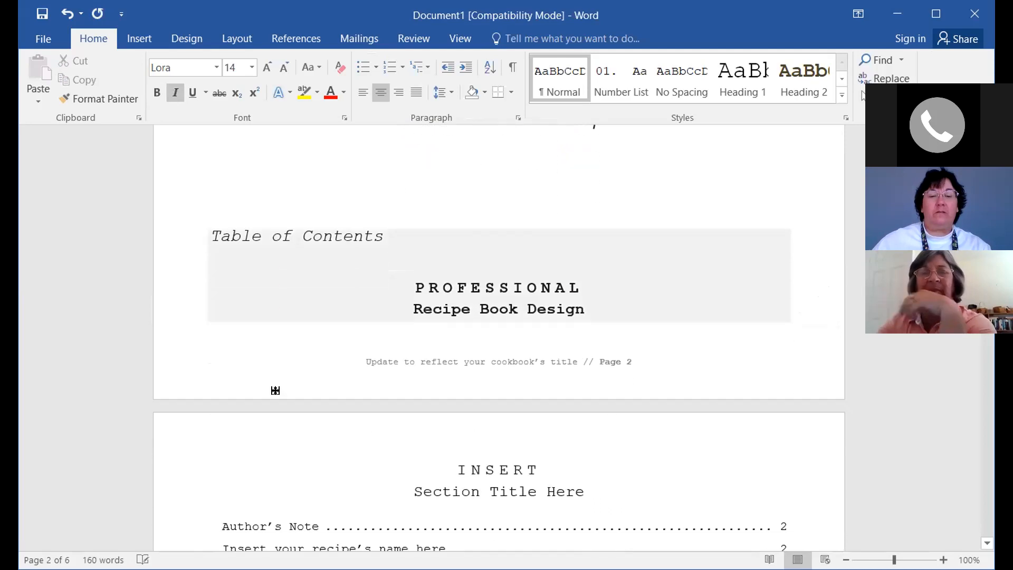
scroll(272, 370, "up", 2)
Select the round cake picture above the Dedication heading
left_click(599, 189)
scroll(599, 264, "up", 2)
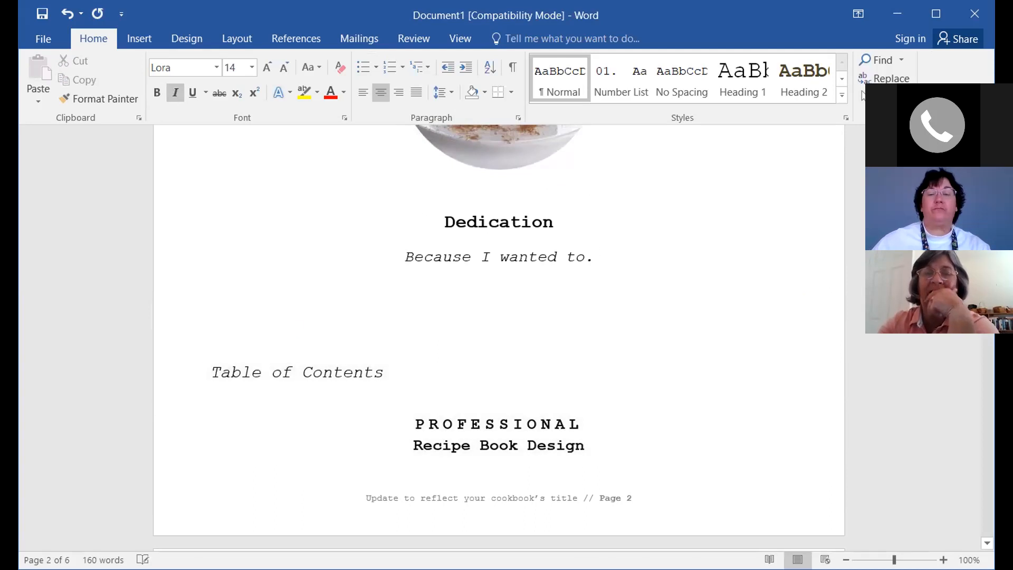
scroll(606, 283, "up", 6)
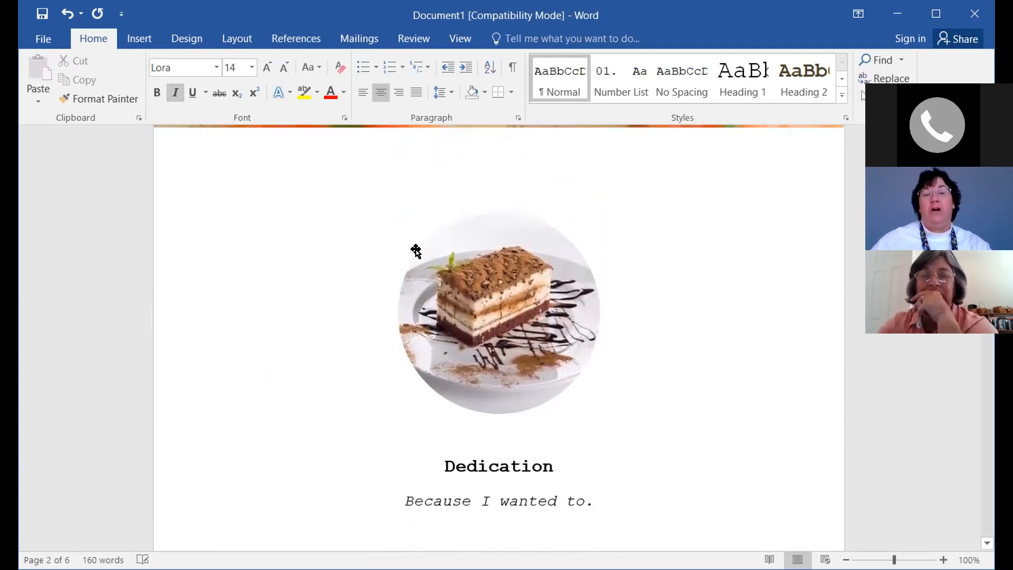
left_click(504, 300)
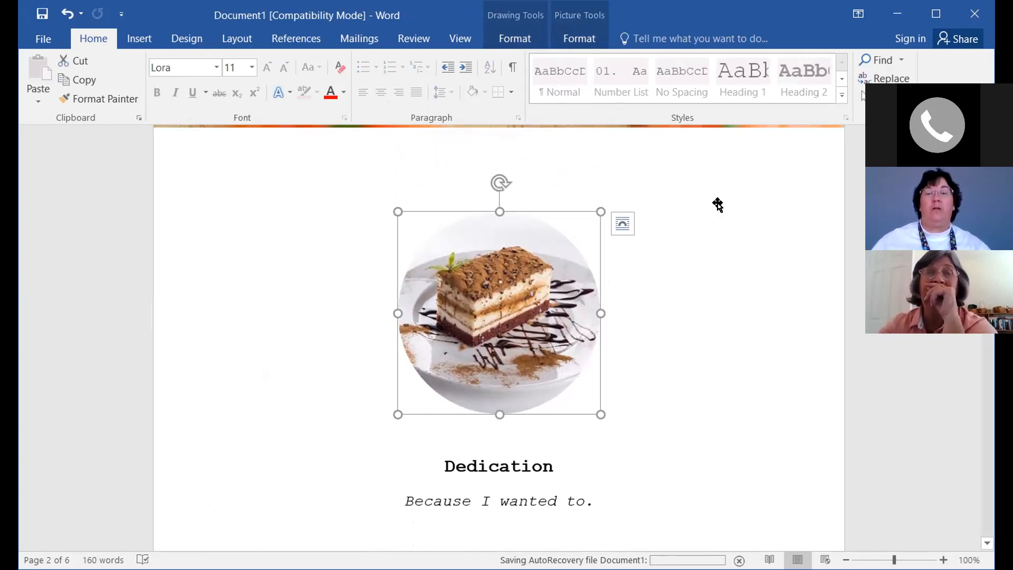
Fill the round frame with Tuna Patty.jpg using Shape Fill > Picture > From a file
left_click(513, 39)
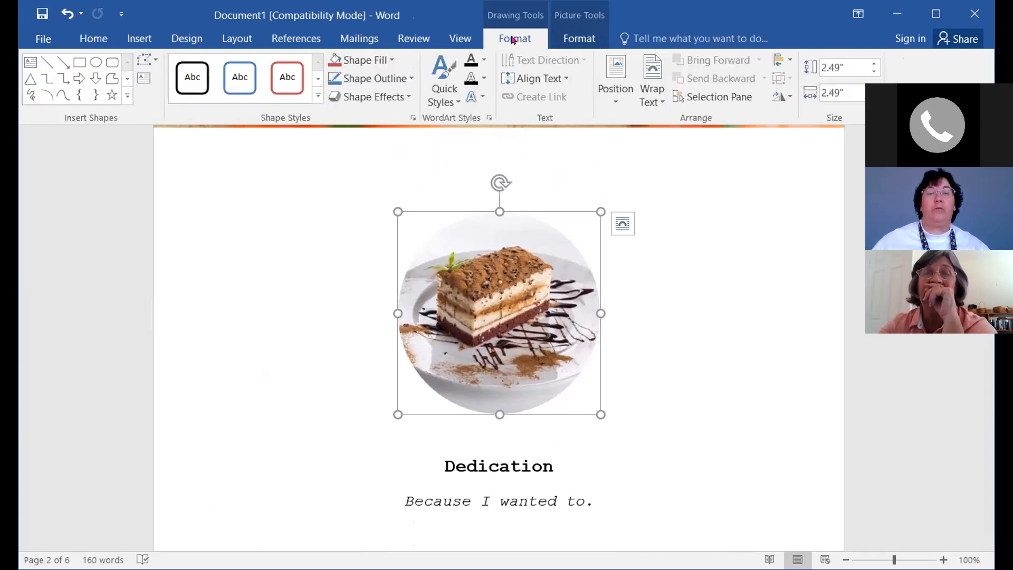
left_click(390, 61)
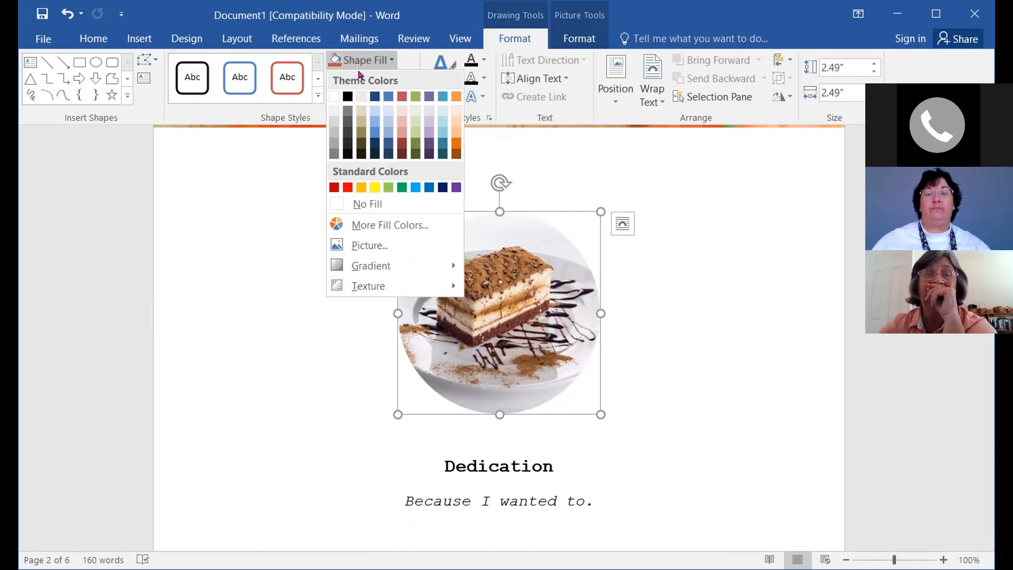
left_click(361, 246)
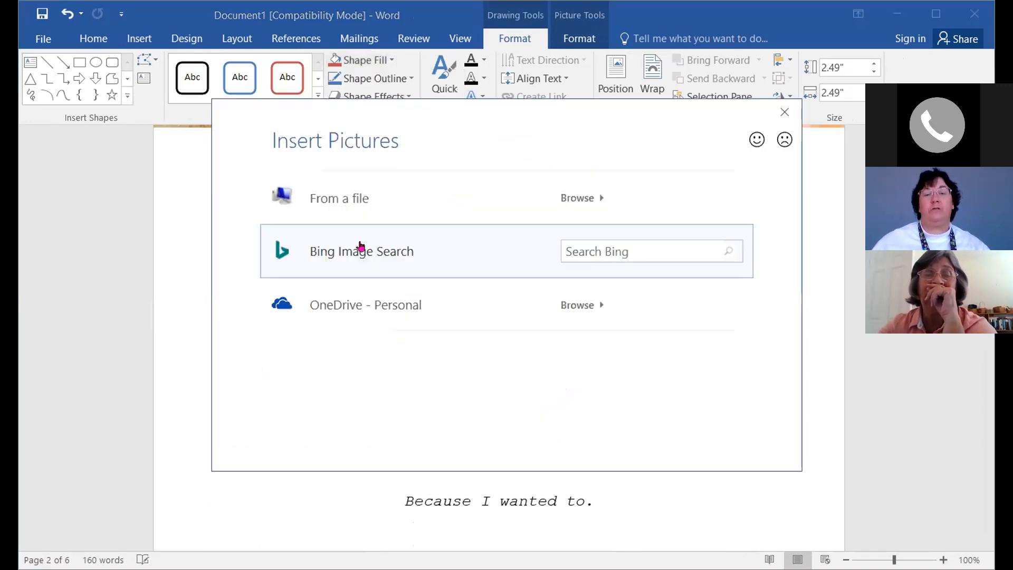
left_click(344, 196)
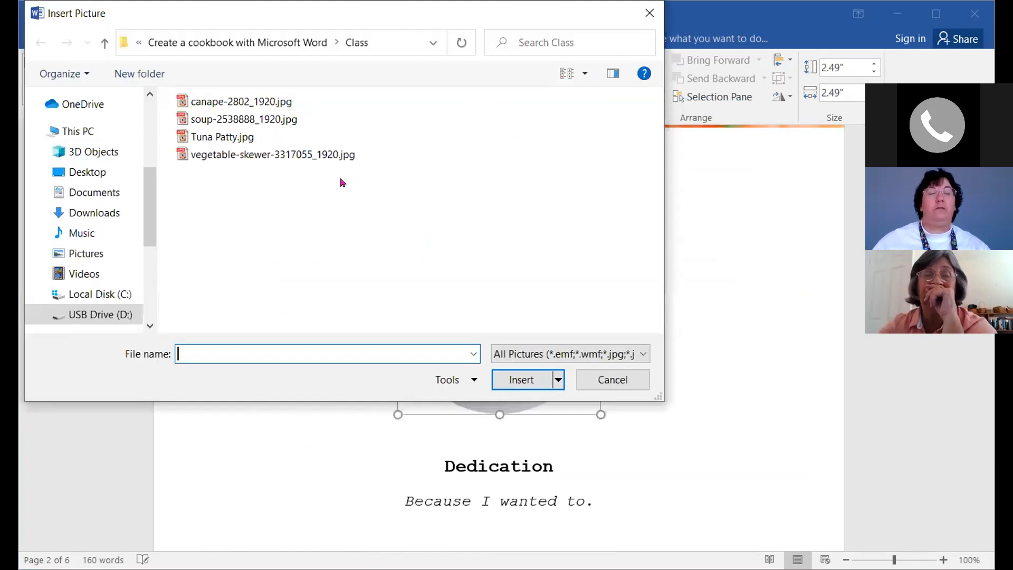
left_click(220, 137)
left_click(523, 379)
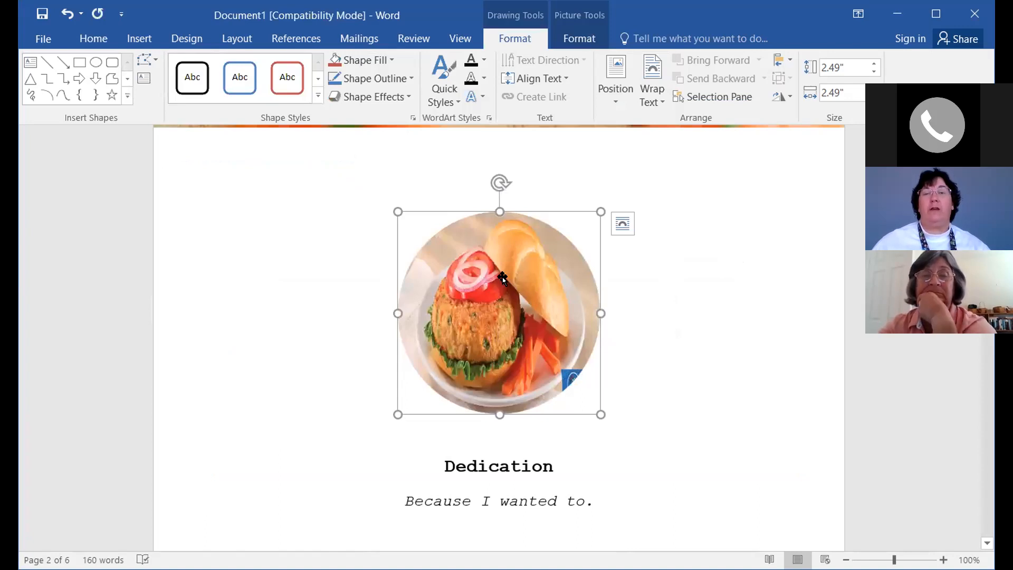
Crop the tuna patty photo to Fill its circle, shifted right so the burger sits centred
left_click(585, 38)
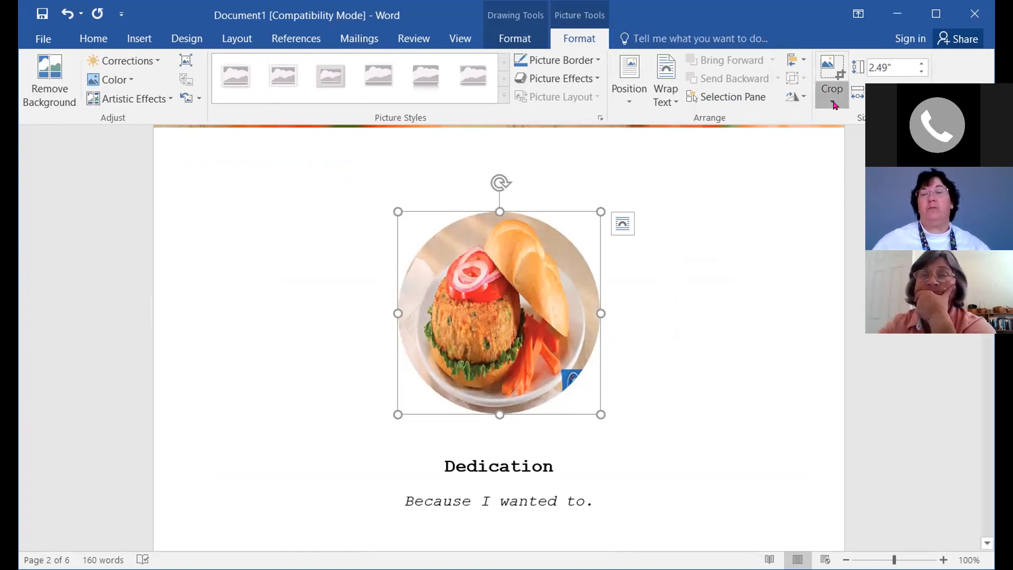
left_click(833, 103)
left_click(840, 179)
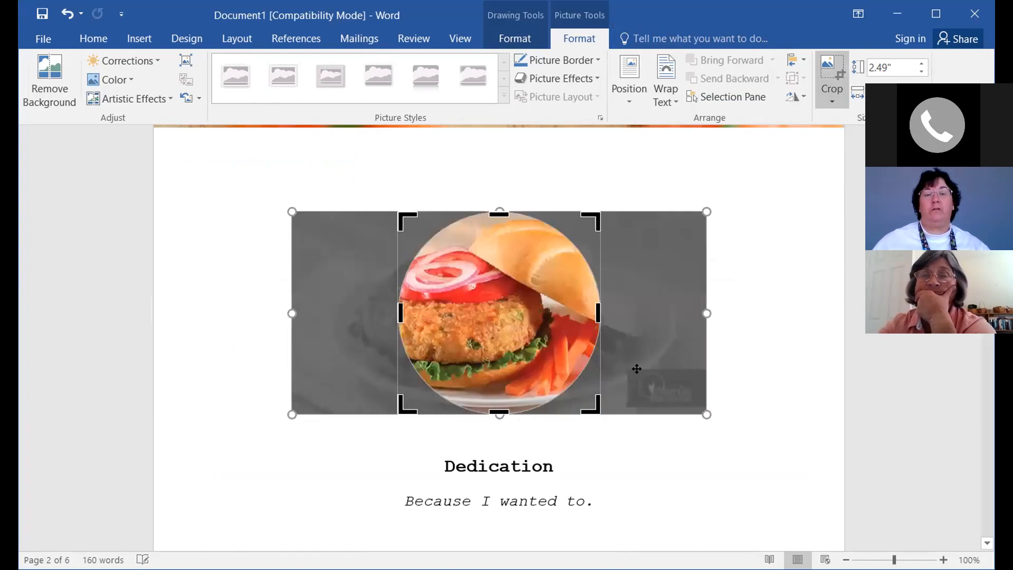
left_click_drag(475, 313, 512, 319)
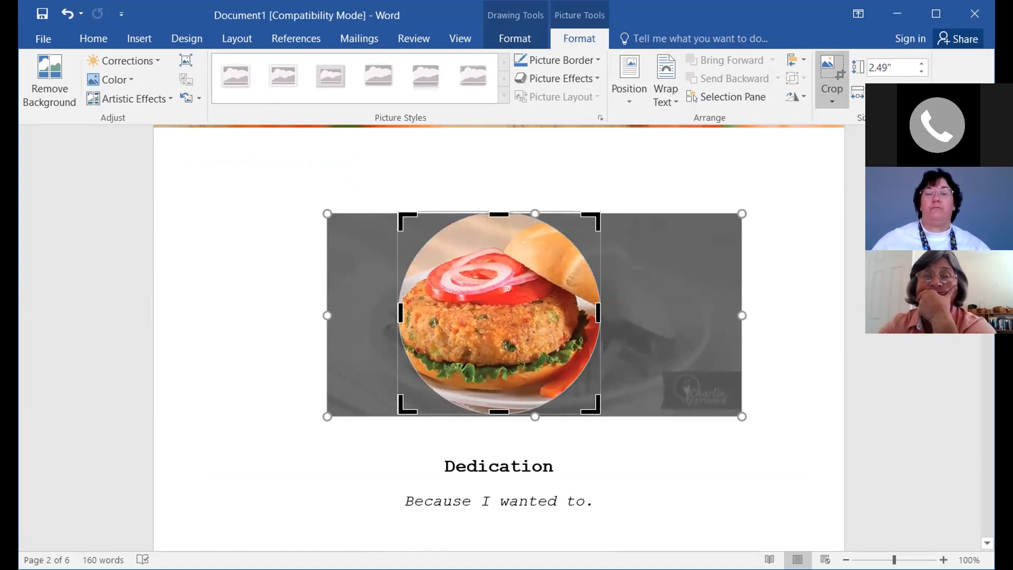
left_click(694, 366)
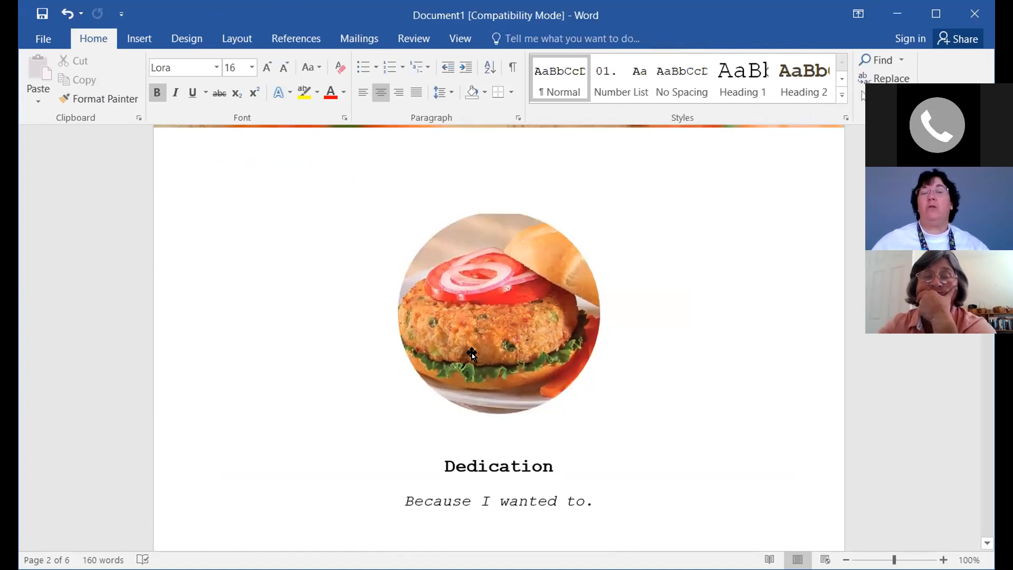
left_click(505, 281)
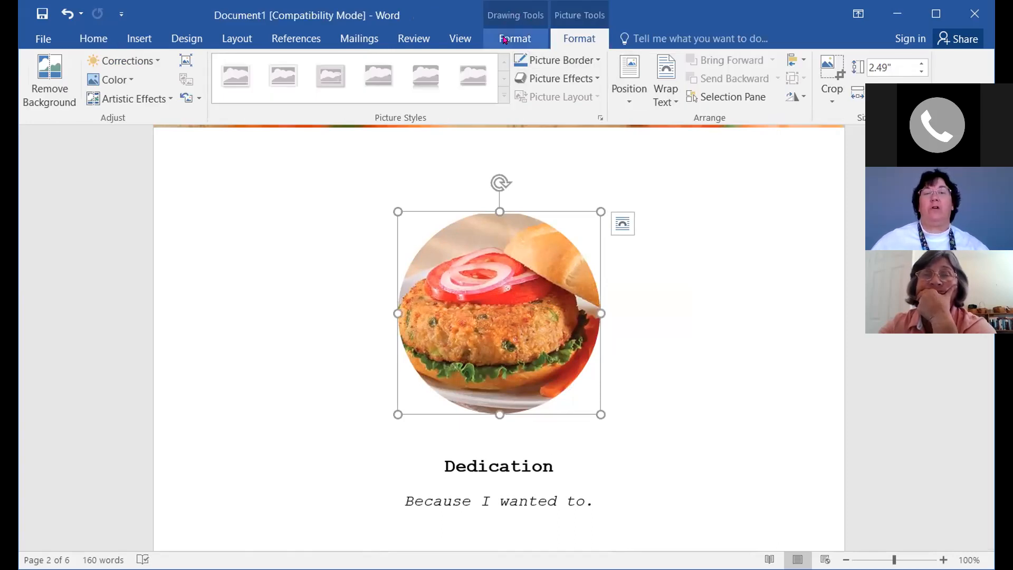
Pick the Cross shape from the Drawing Tools Insert Shapes gallery
left_click(508, 40)
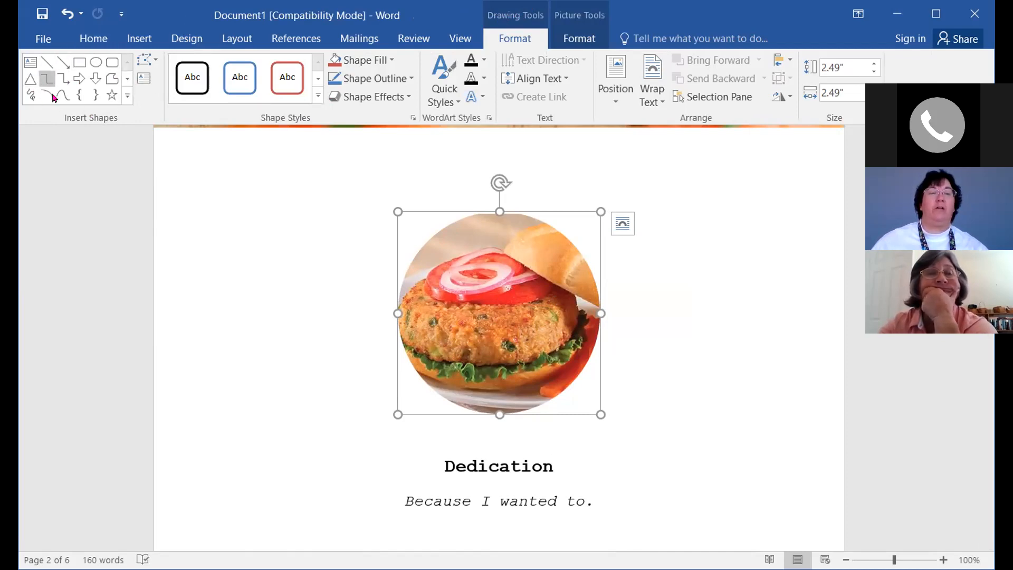
left_click(127, 96)
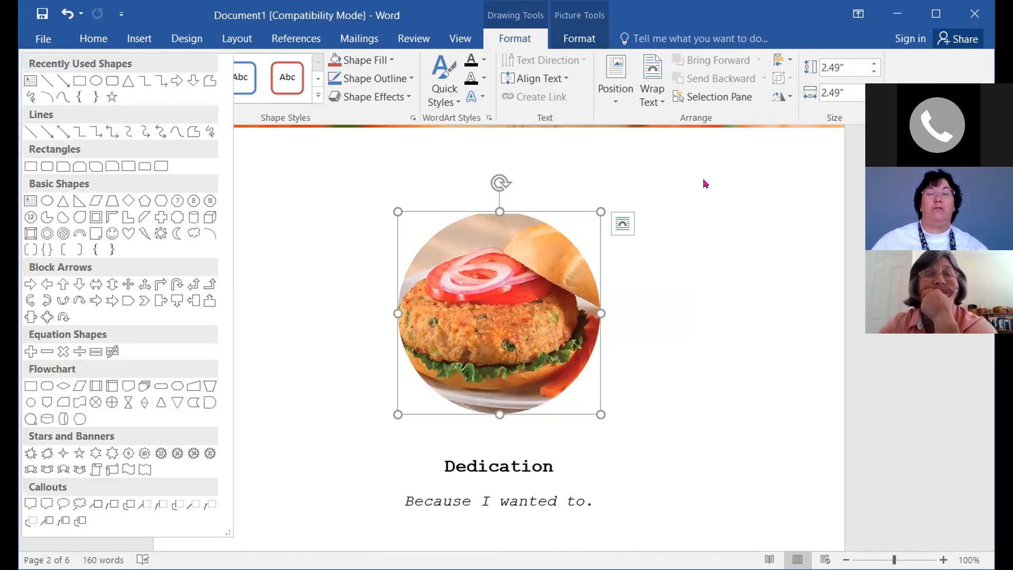
left_click(704, 156)
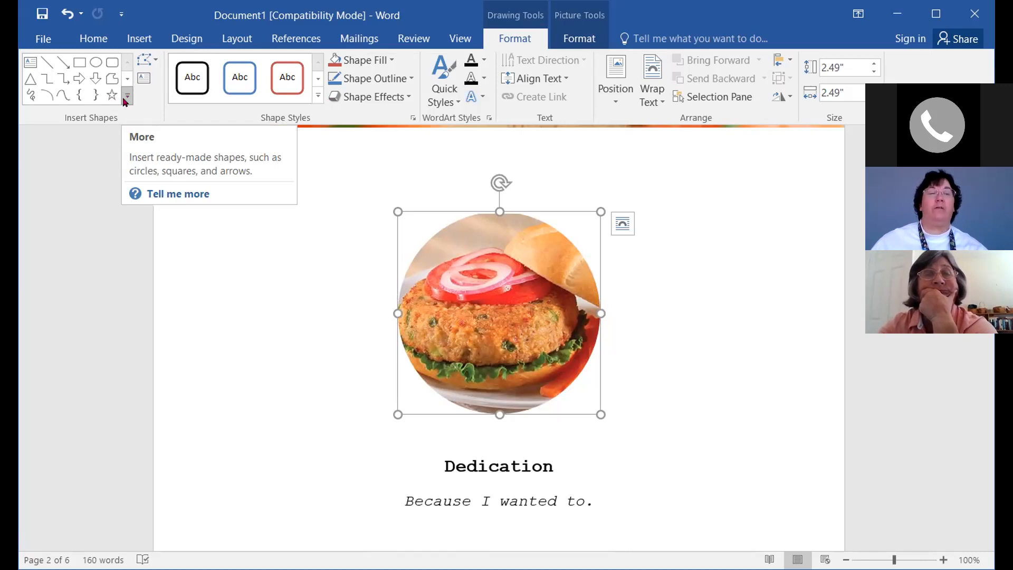
left_click(127, 97)
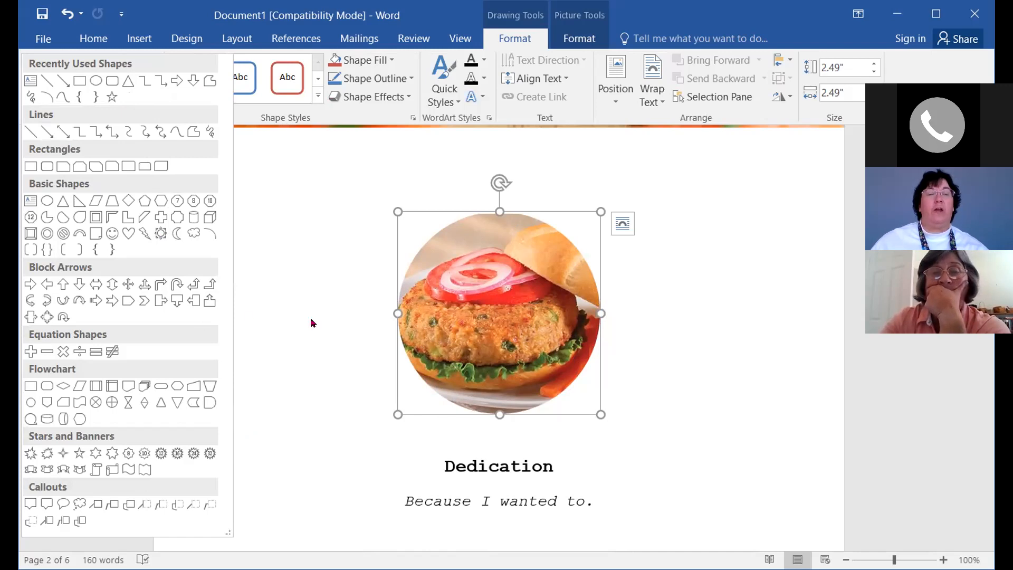
left_click(162, 217)
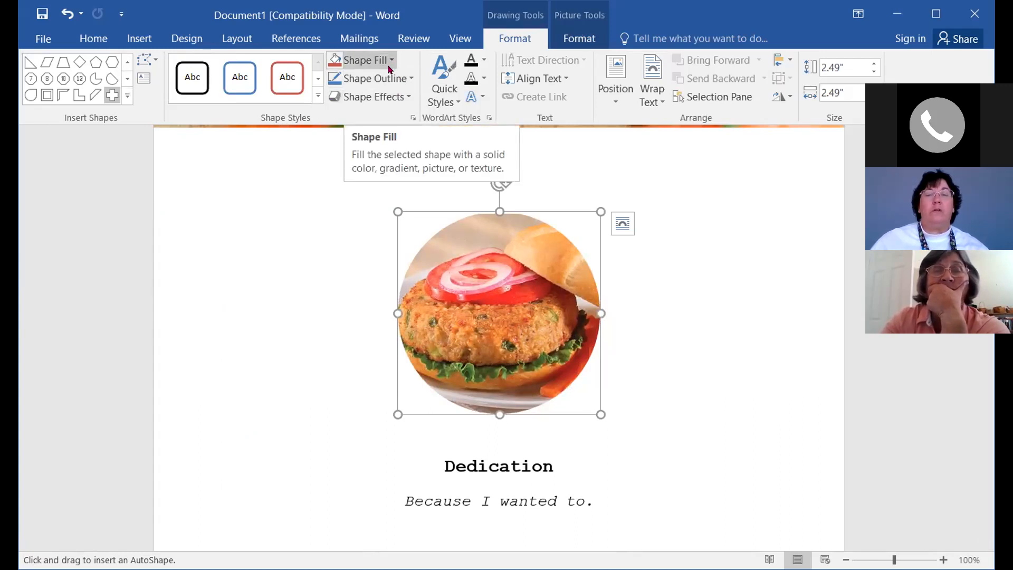
left_click(390, 60)
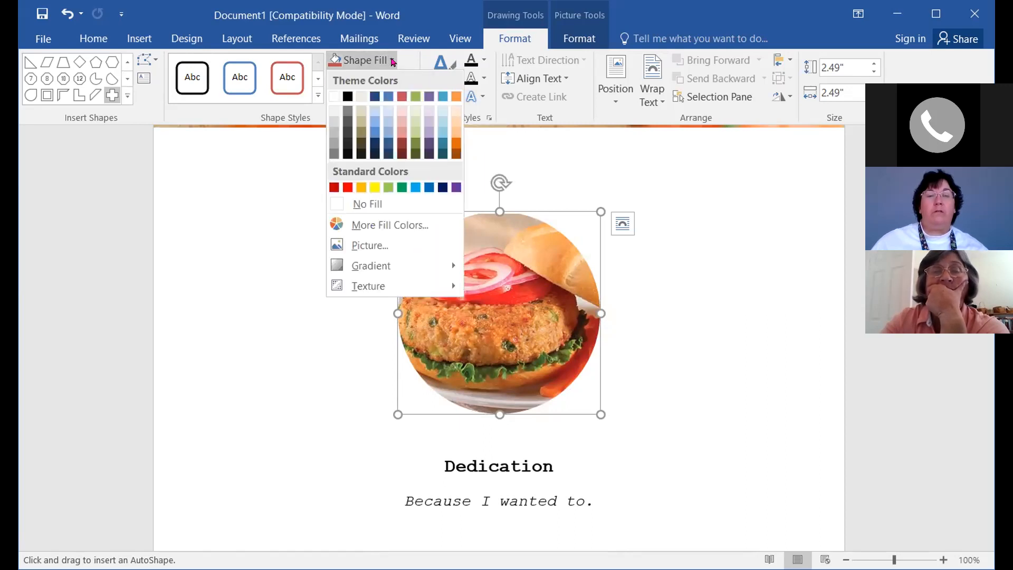
left_click(613, 154)
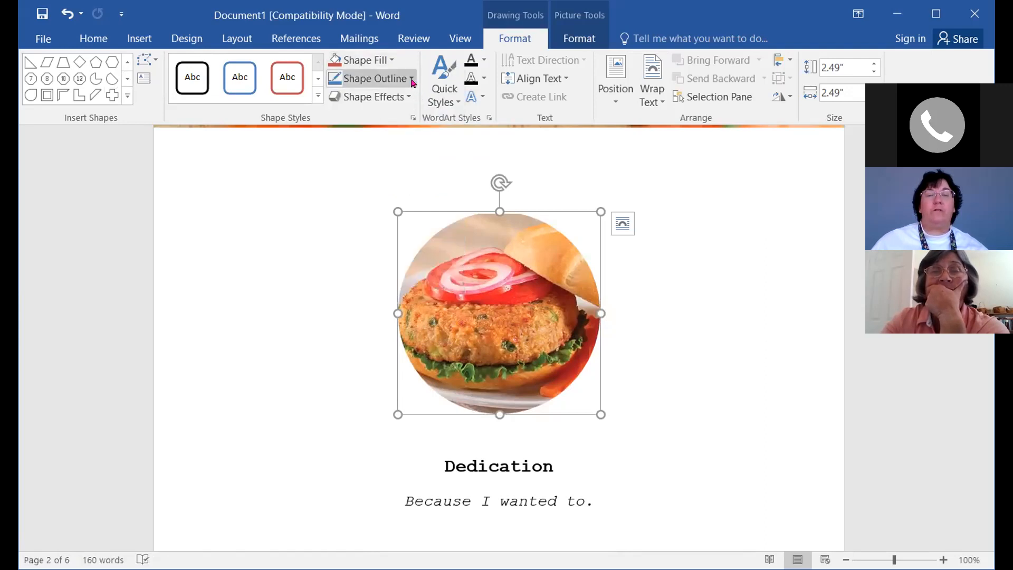
left_click(410, 79)
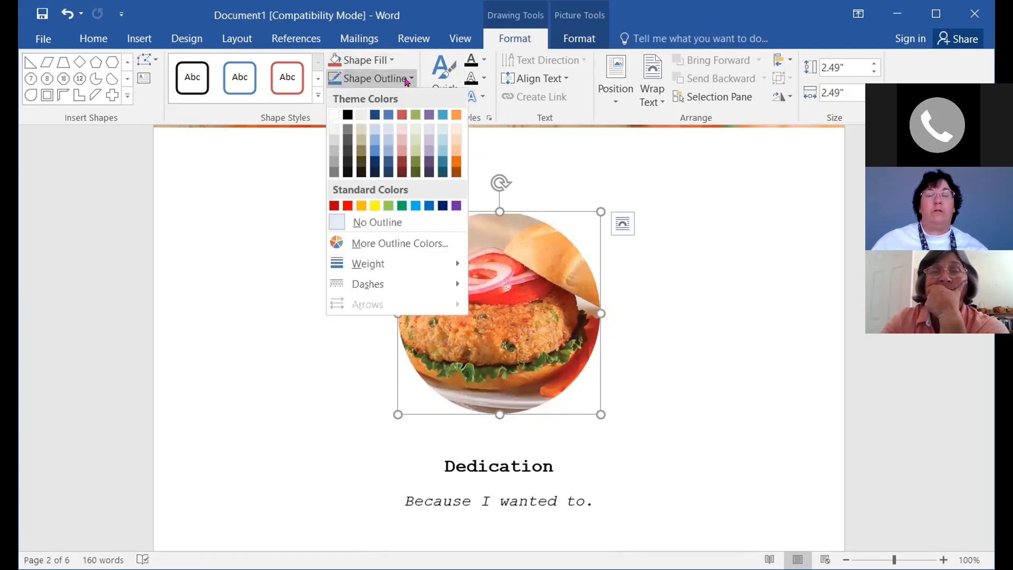
left_click(293, 198)
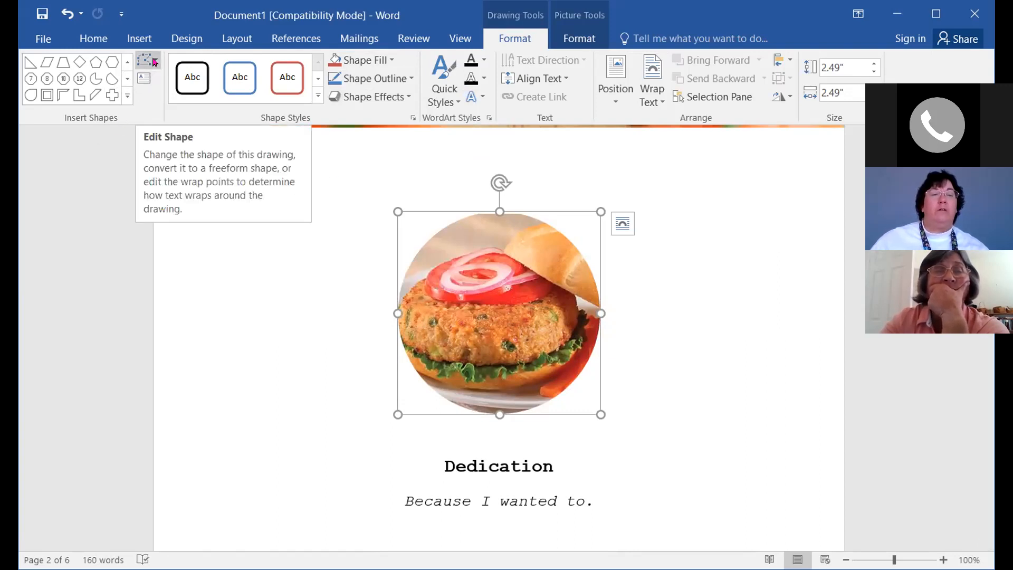
left_click(155, 63)
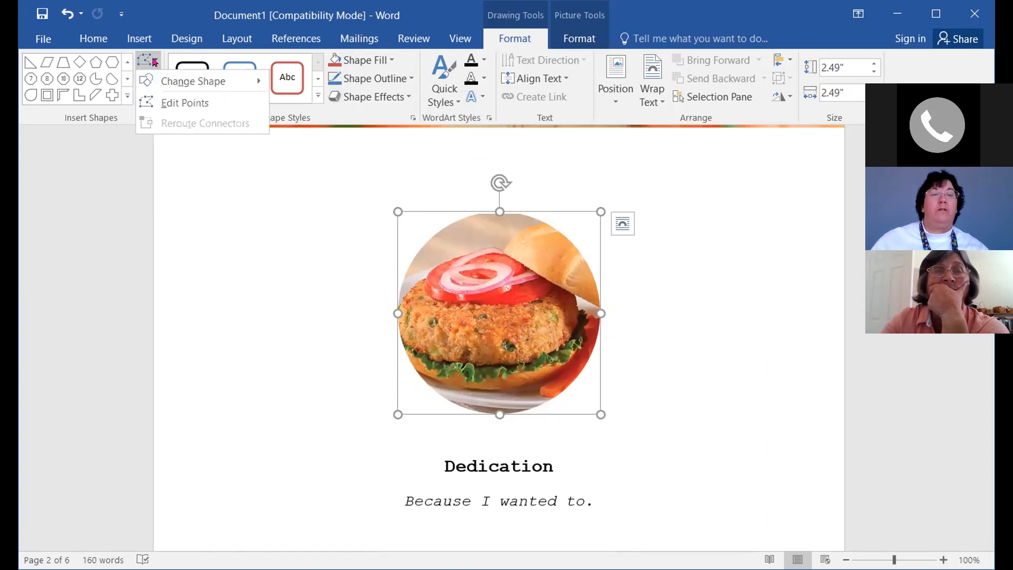
left_click(170, 80)
left_click(154, 63)
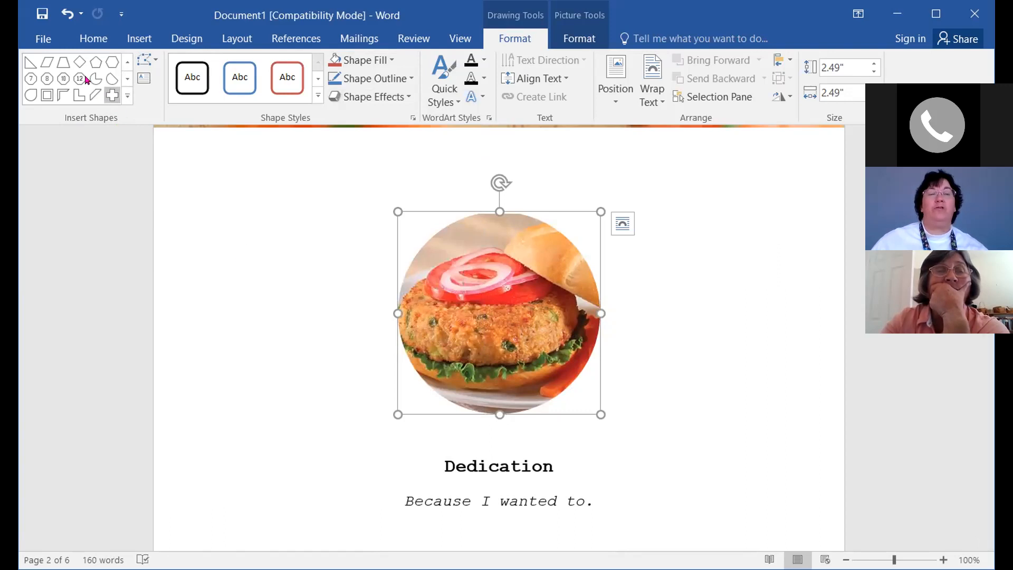
left_click(112, 95)
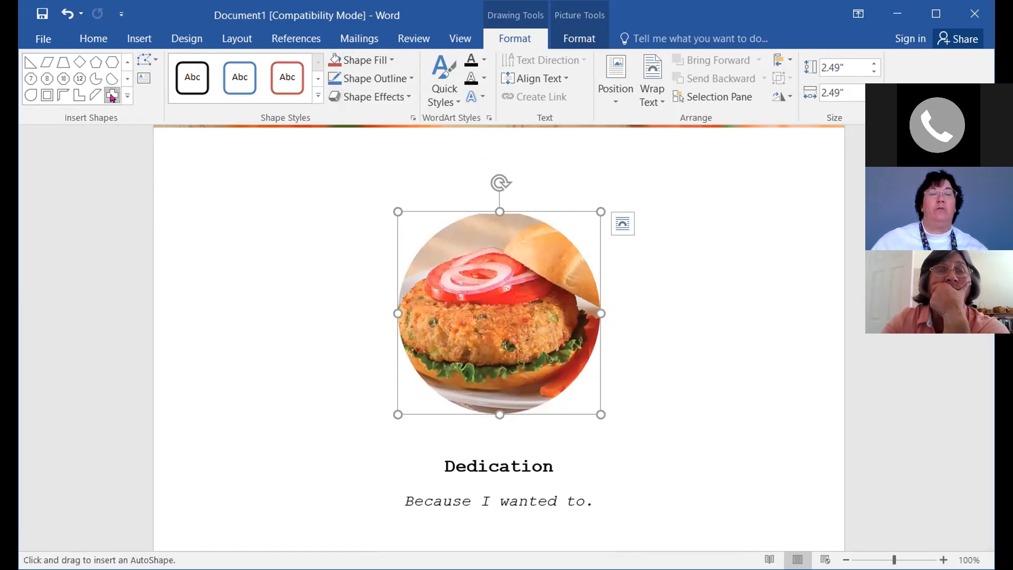
left_click(189, 202)
left_click_drag(243, 209, 330, 222)
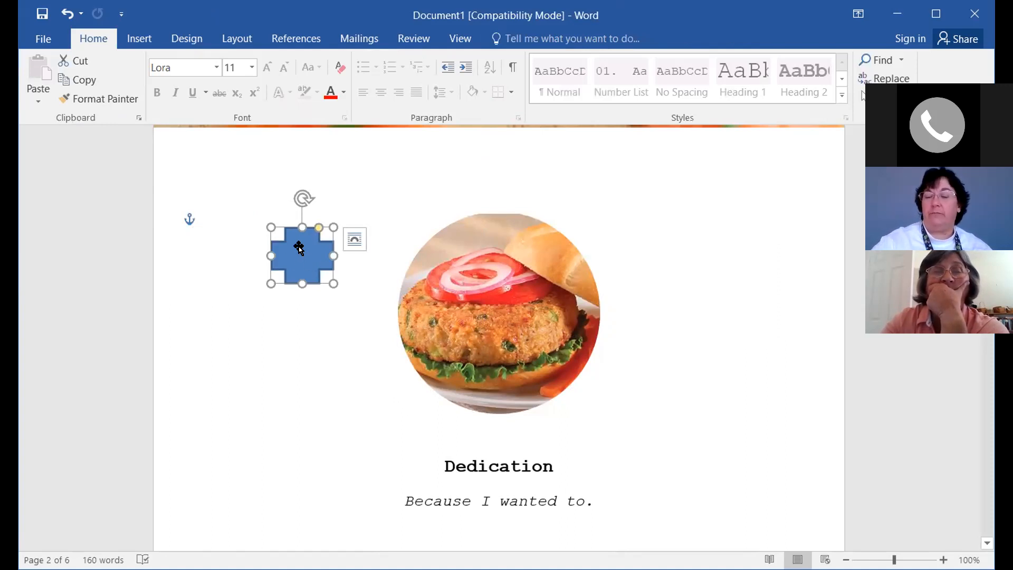
key("Delete")
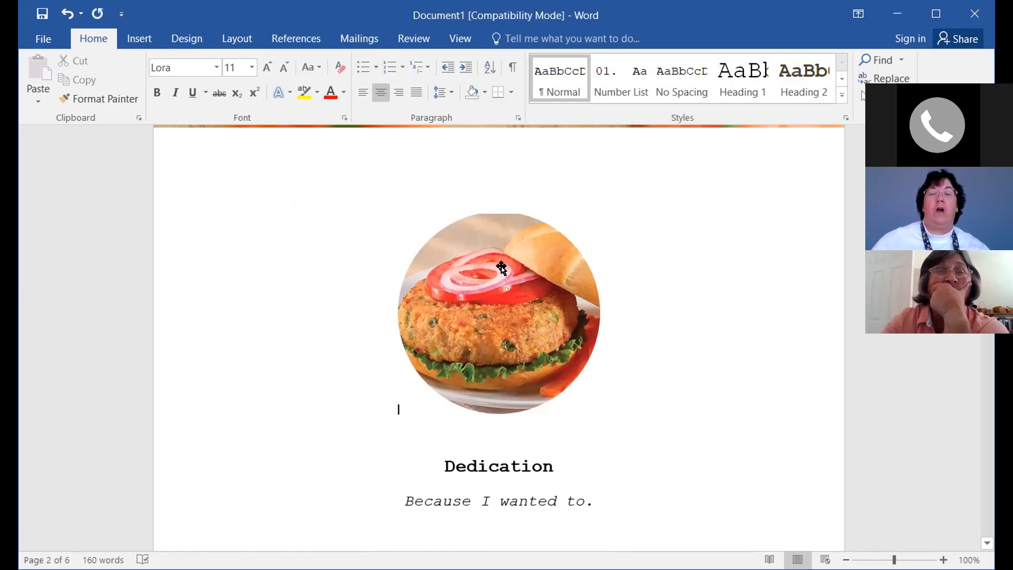
left_click(507, 306)
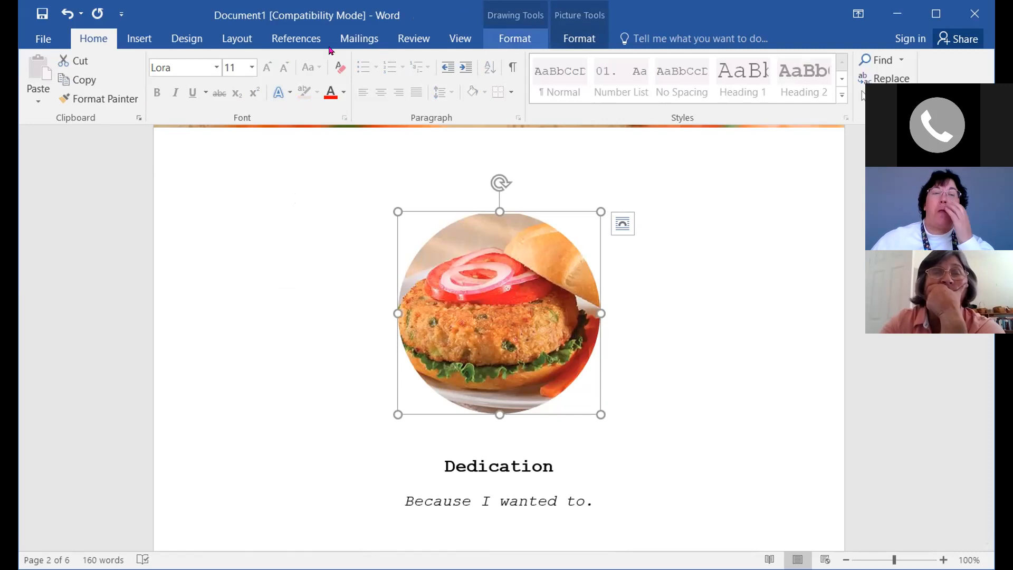
left_click(515, 38)
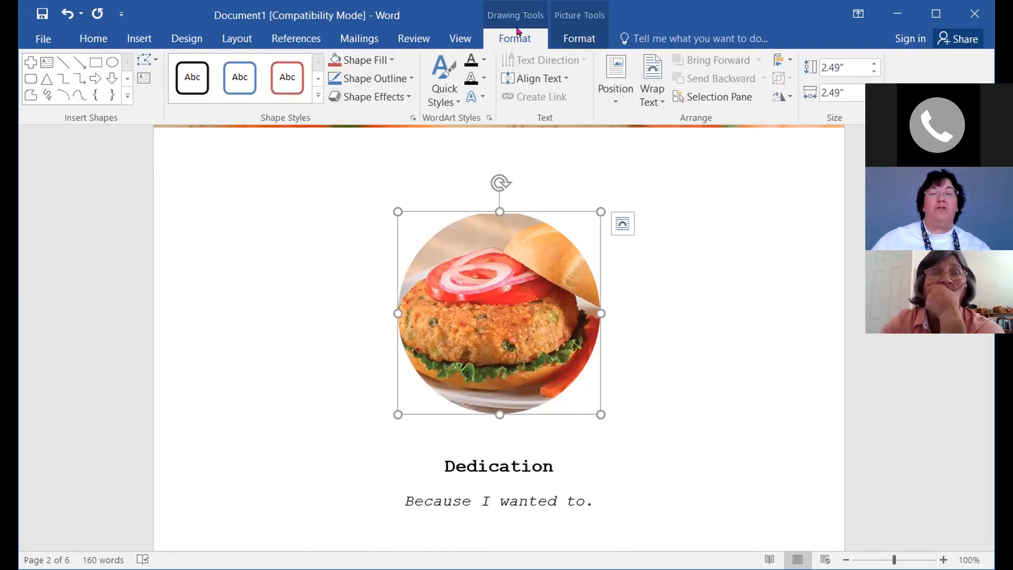
Change the tuna patty photo's frame to the Basic Shapes Cross and check the result
left_click(142, 60)
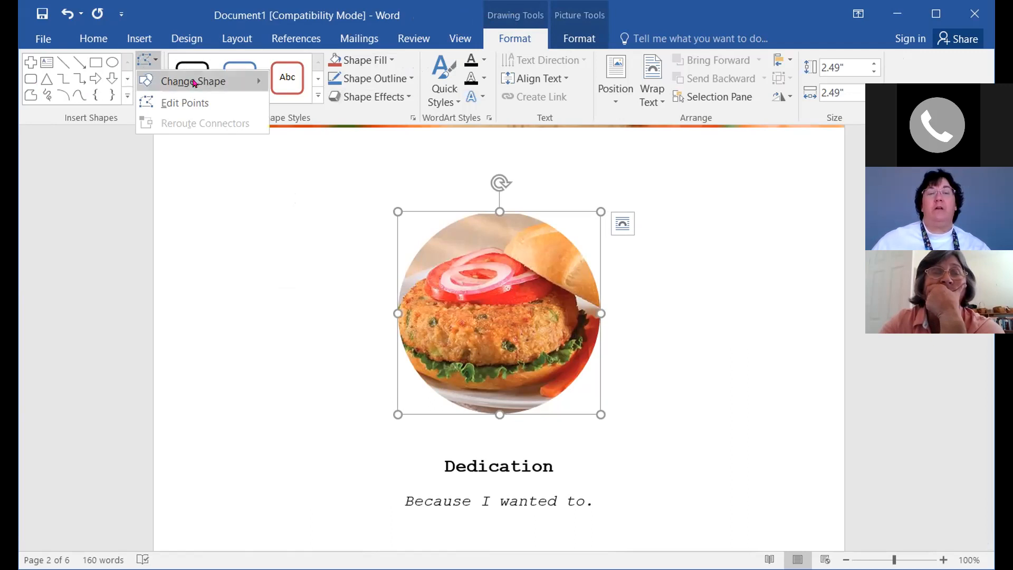
mouse_move(196, 83)
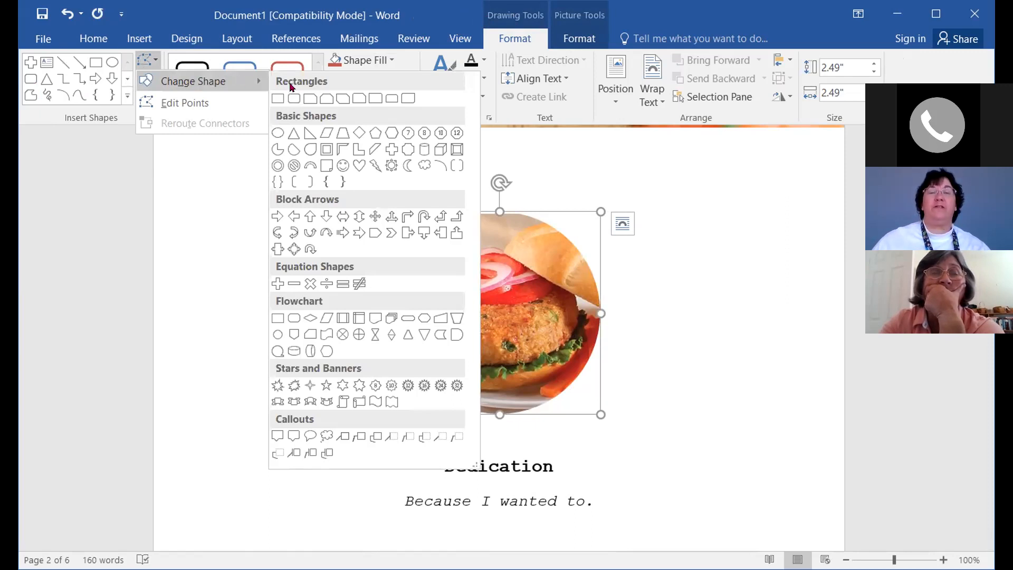
left_click(390, 150)
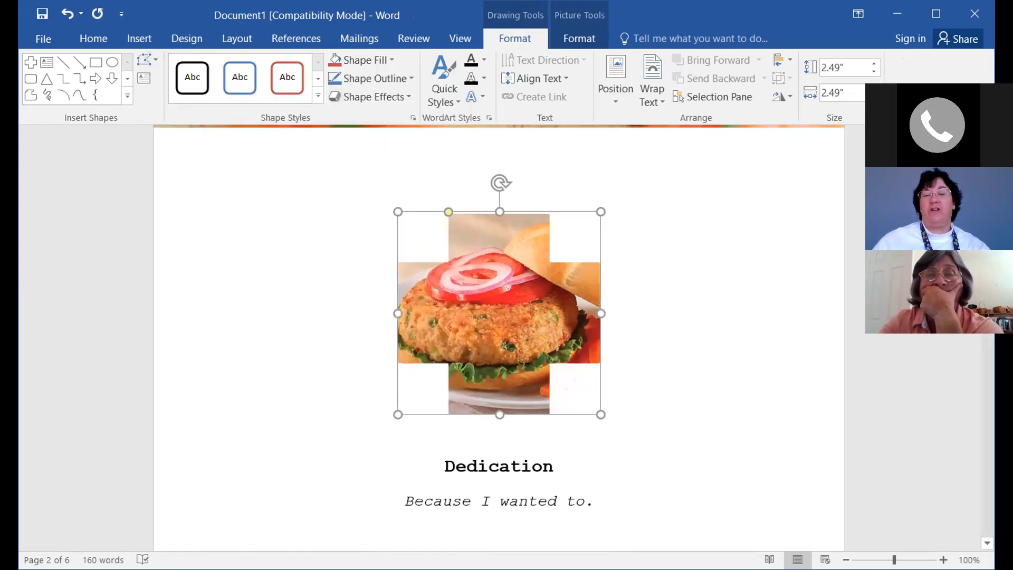
left_click(706, 428)
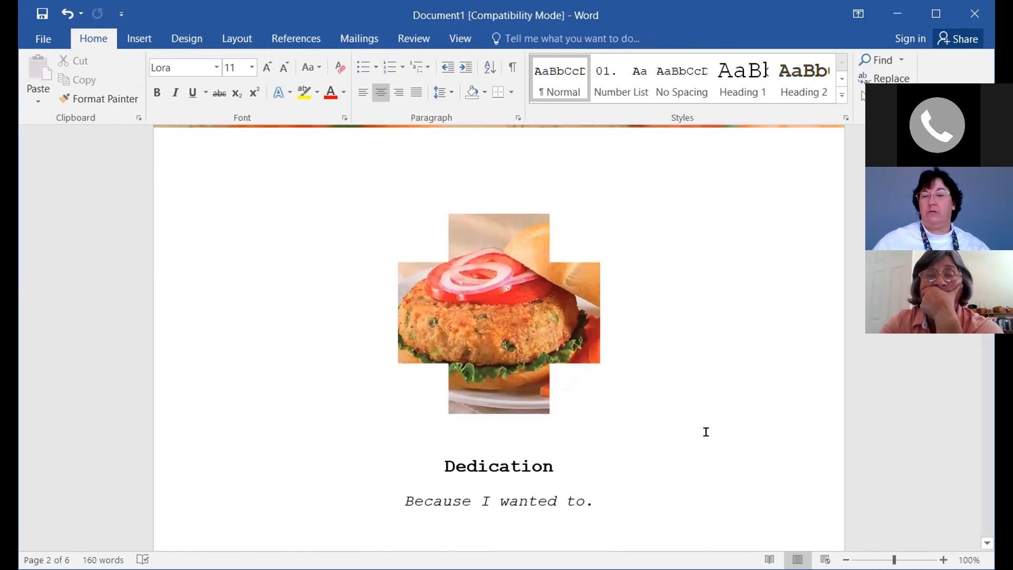
left_click(495, 293)
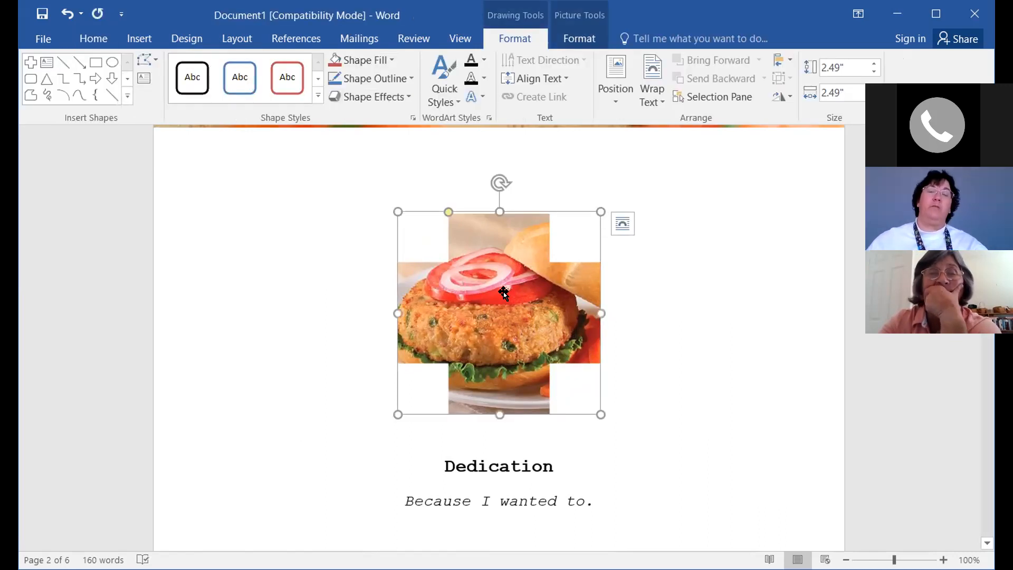
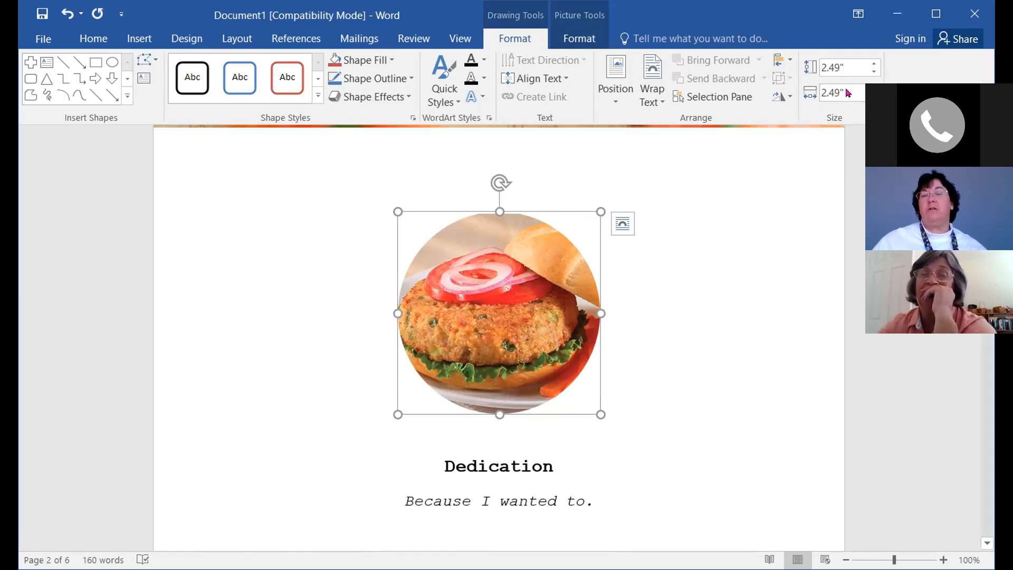
Set the burger picture's shape height to 3 inches
left_click(873, 63)
left_click(874, 64)
left_click(873, 63)
left_click(873, 63)
left_click(873, 64)
left_click(874, 64)
left_click(874, 66)
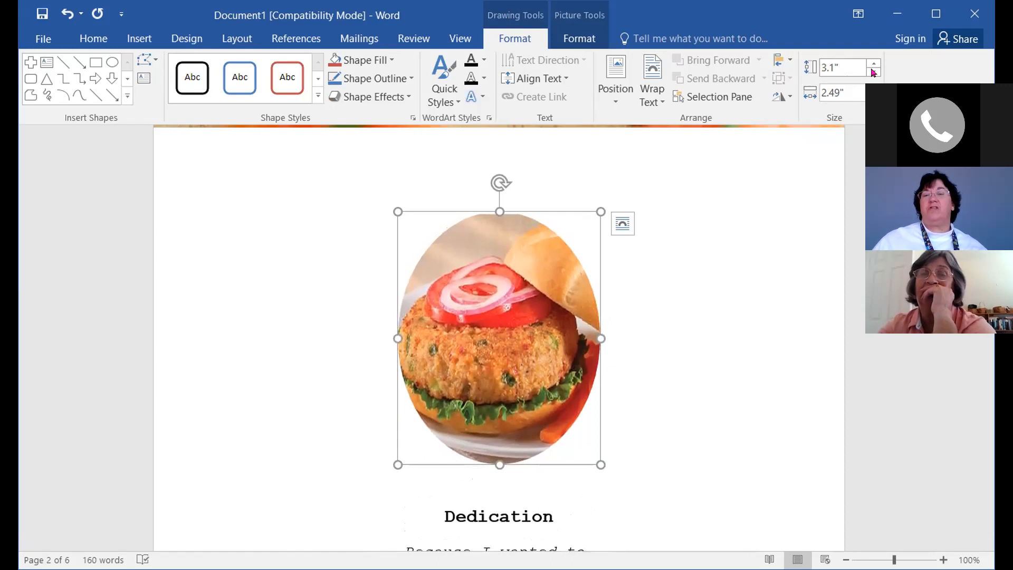
left_click(874, 71)
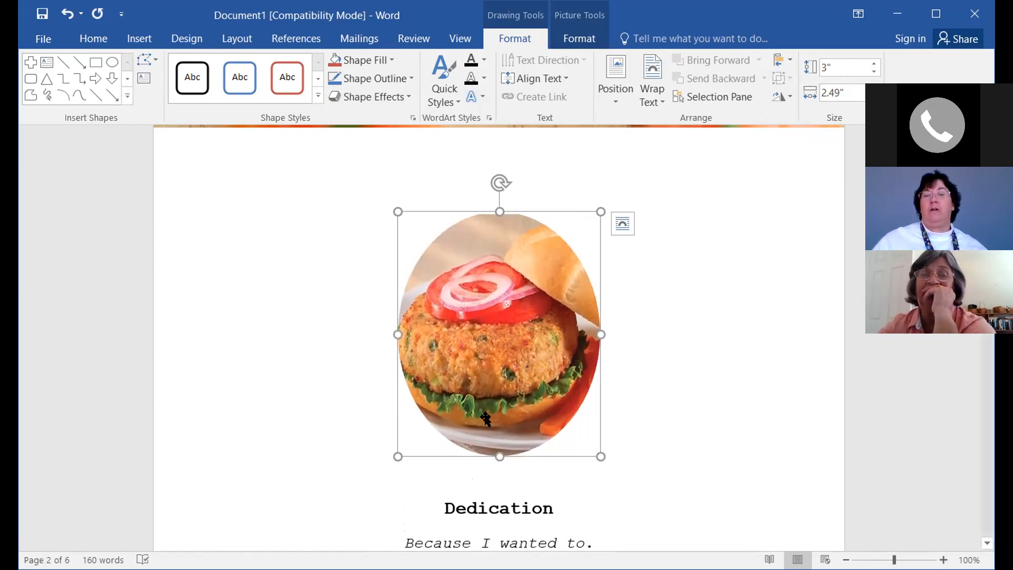
Widen the picture to 3 inches to match its height, making a circle, then deselect it
left_click(874, 90)
left_click(874, 89)
left_click(873, 89)
left_click(874, 89)
left_click(874, 89)
left_click(874, 90)
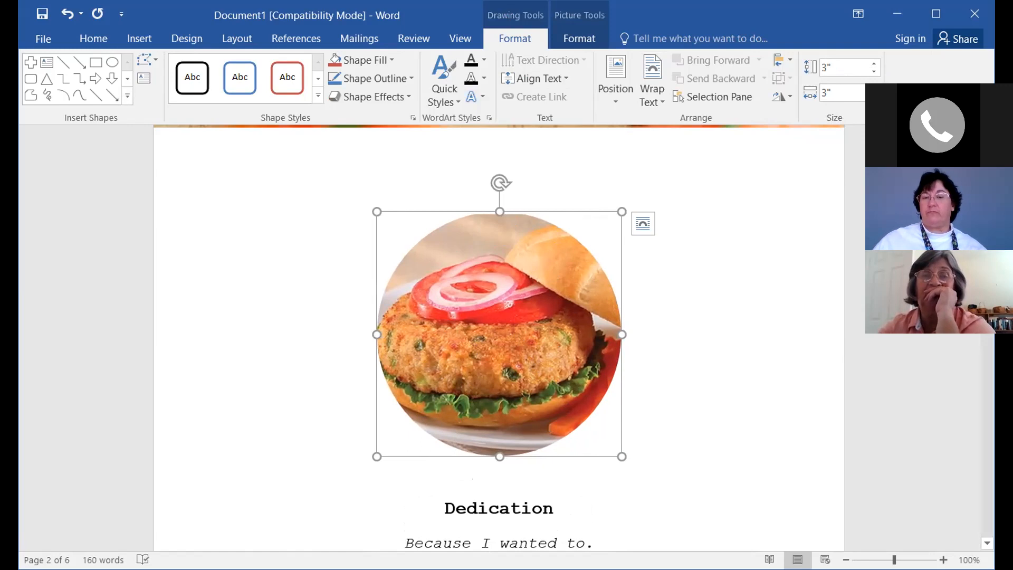
left_click(550, 506)
scroll(792, 470, "down", 1)
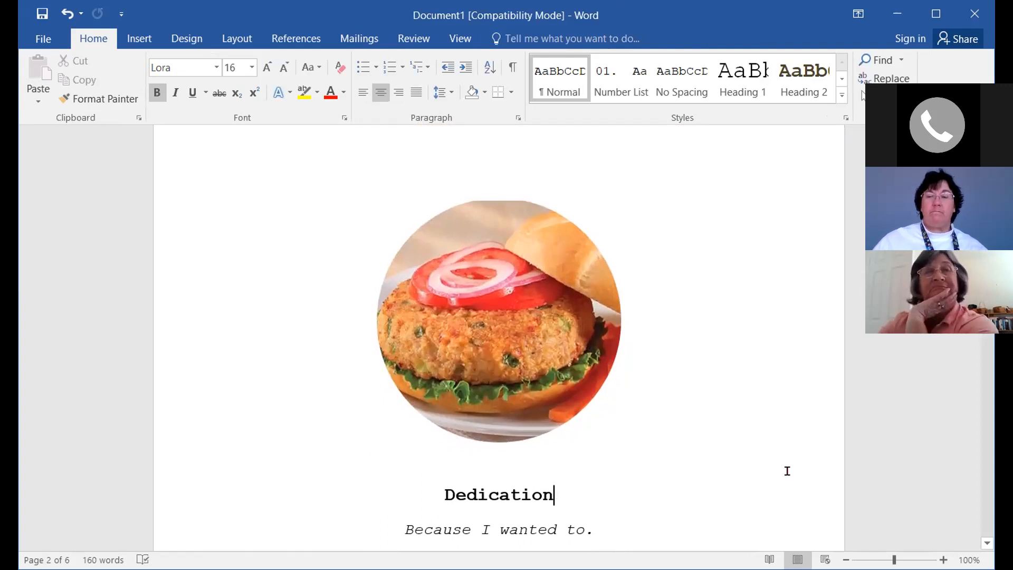
scroll(786, 470, "down", 5)
scroll(780, 470, "down", 4)
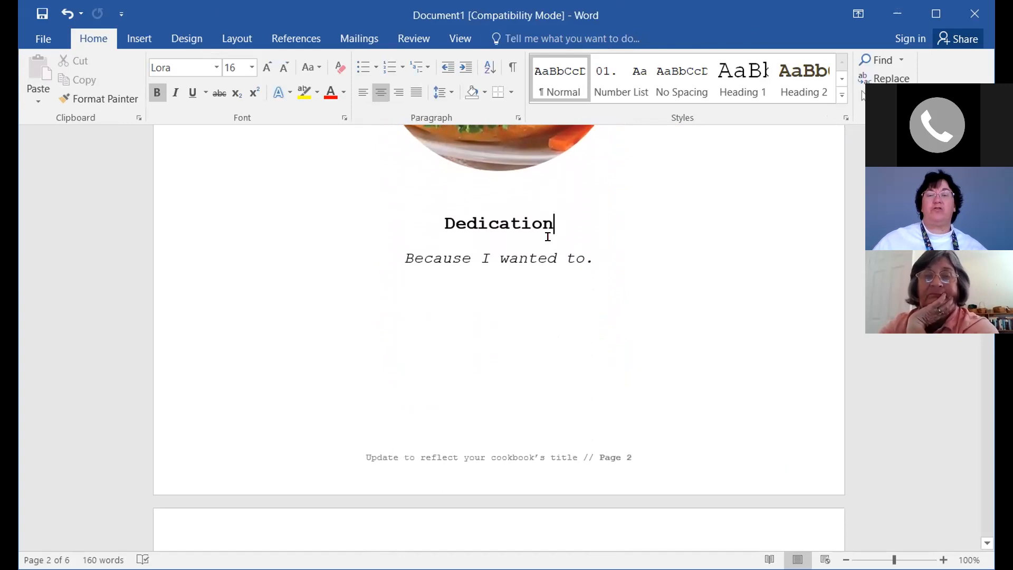
scroll(568, 410, "down", 1)
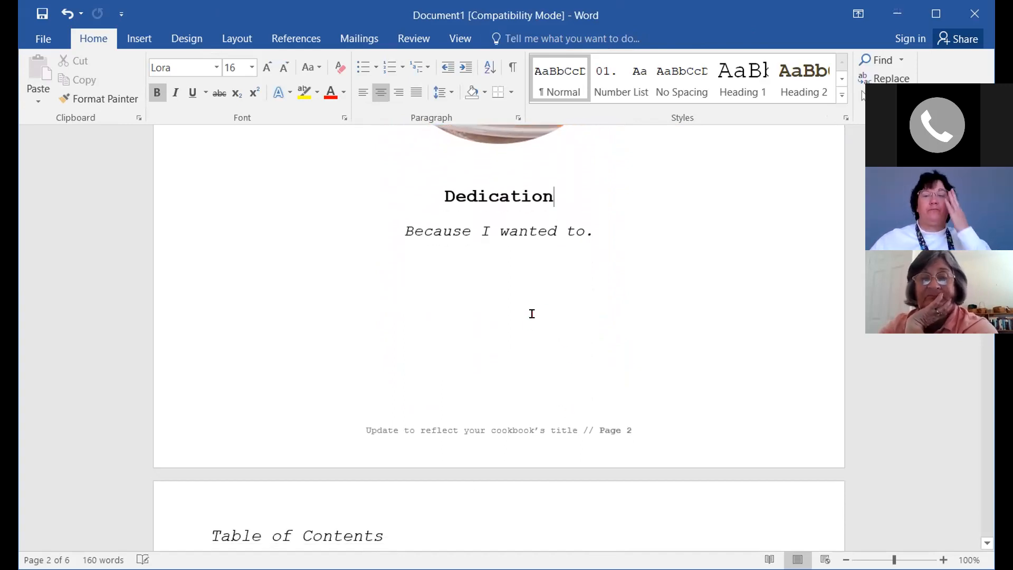
scroll(520, 339, "down", 2)
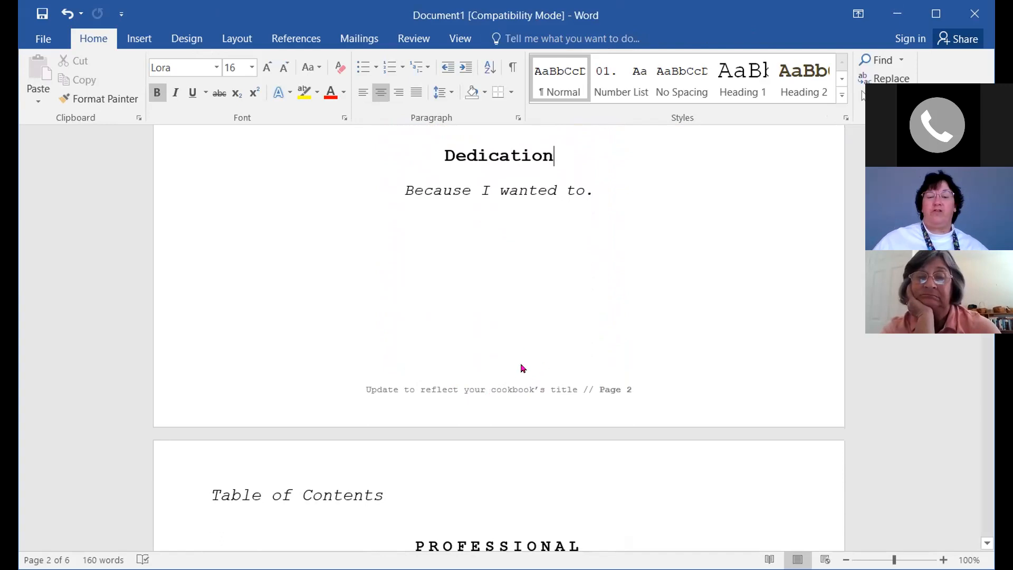
left_click(517, 391)
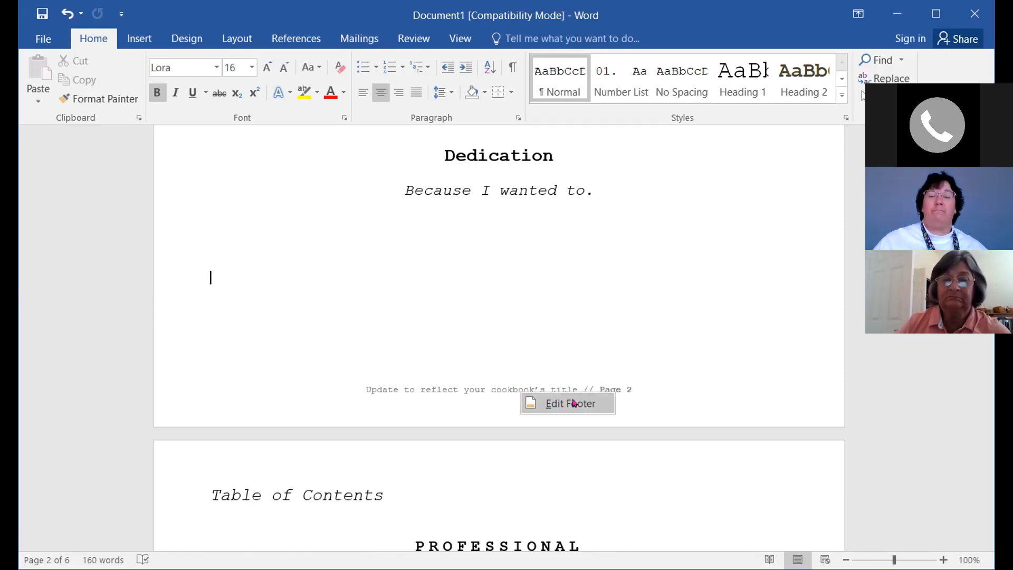
Edit the dedication page footer and put the cursor in its text
left_click(574, 403)
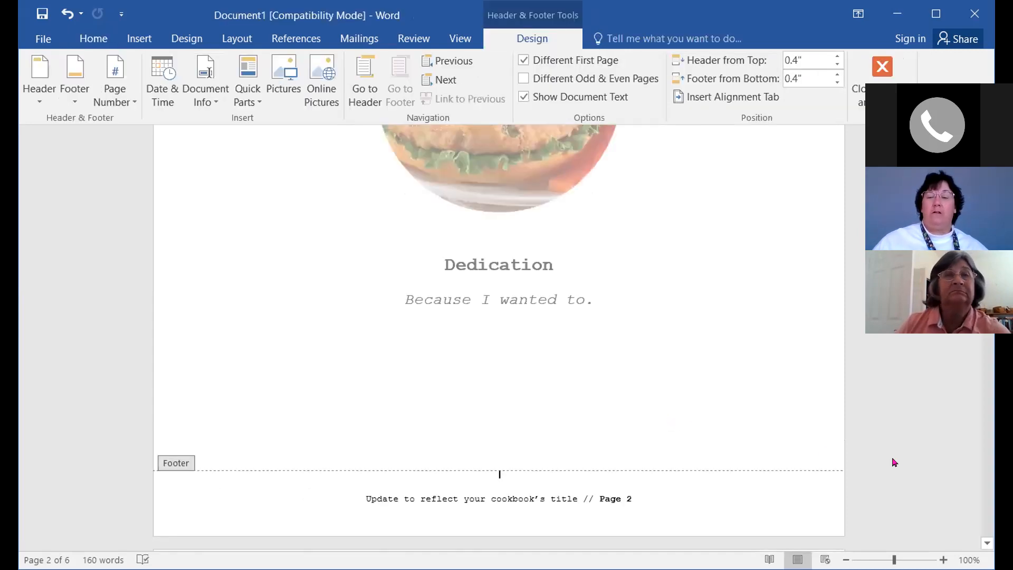
scroll(902, 465, "down", 5)
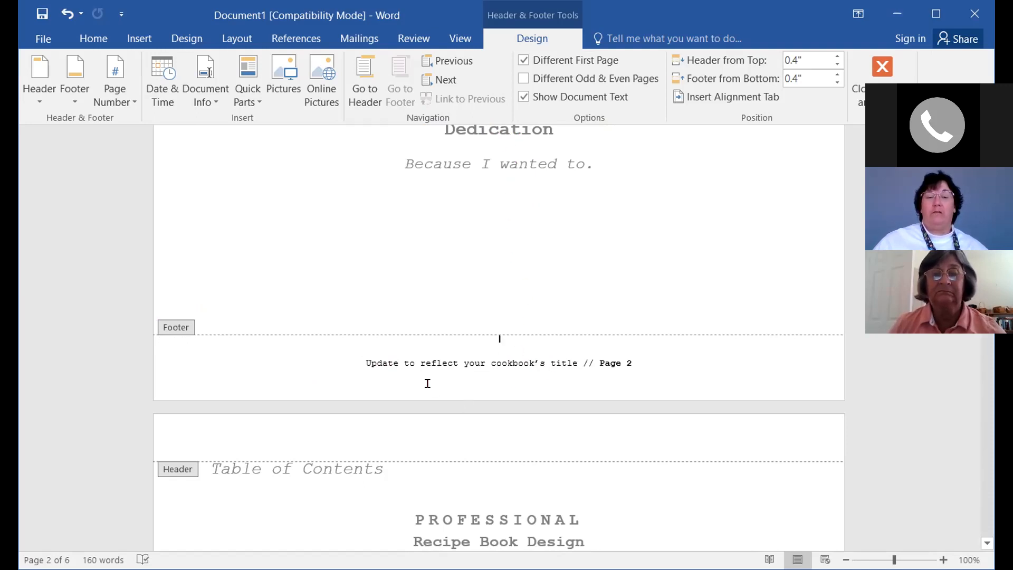
left_click(370, 362)
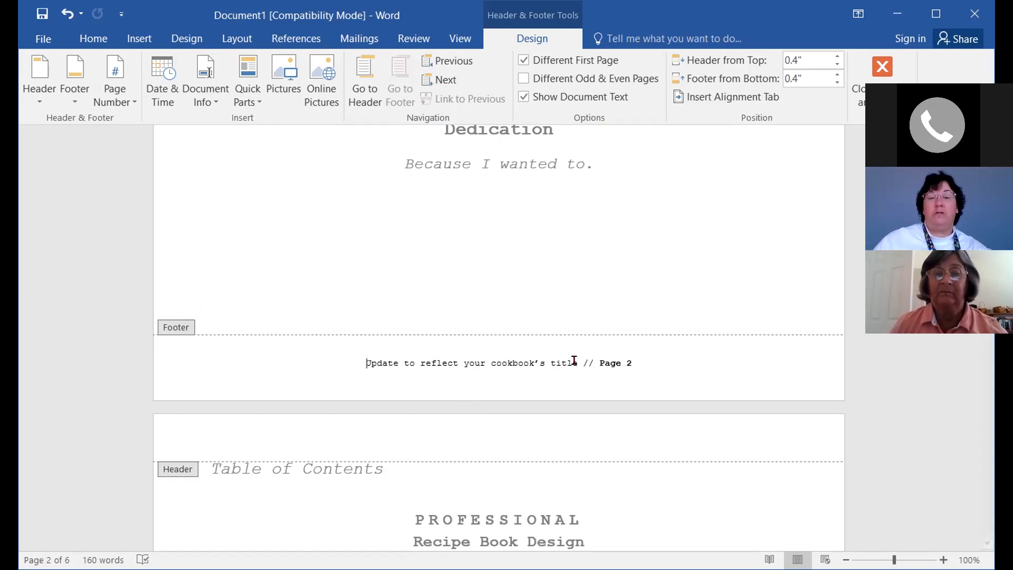
Replace the footer placeholder with the cookbook title: the owner's first name followed by 's Recipe Book'
left_click(575, 362)
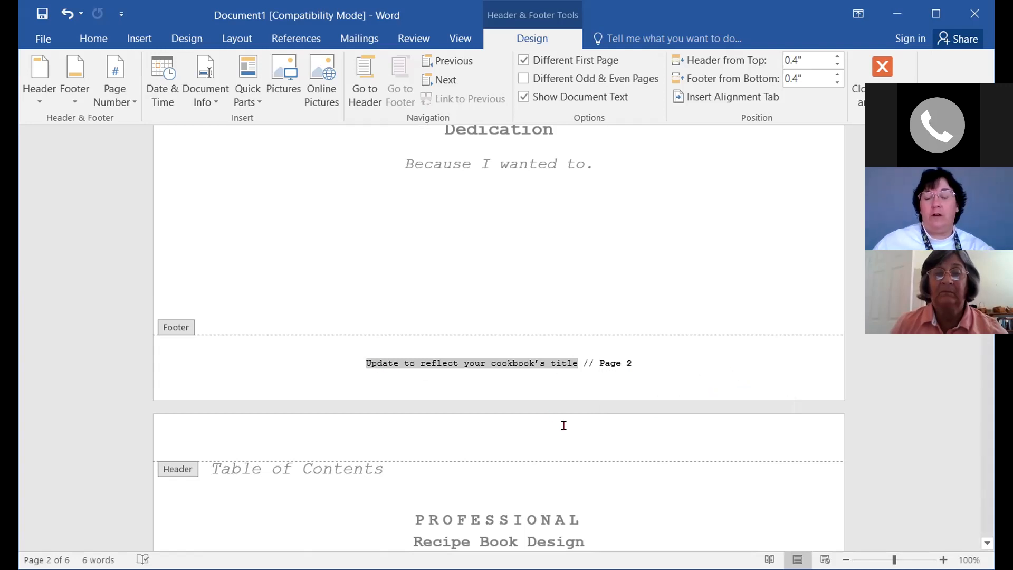
type("Elain")
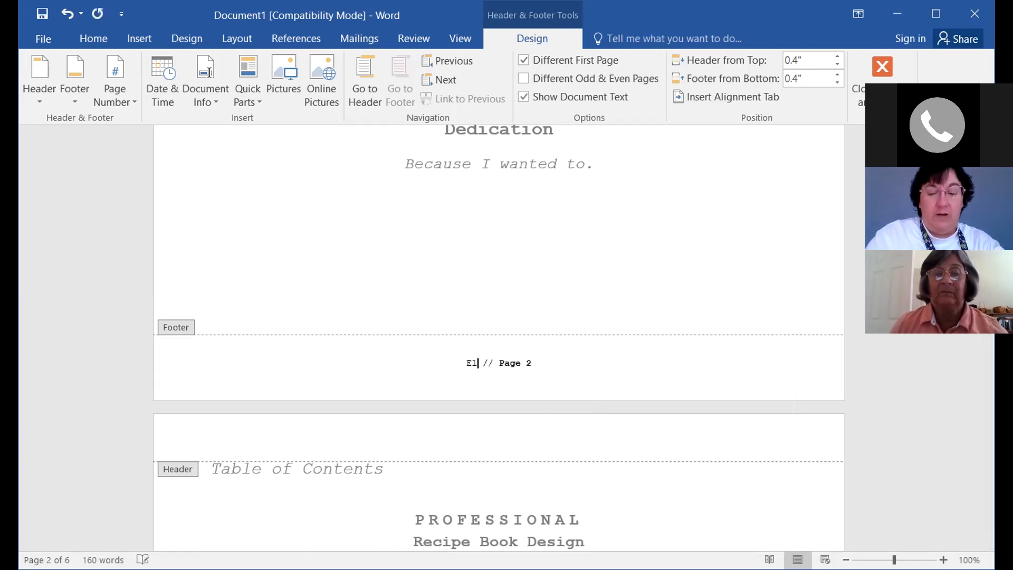
type("e's ")
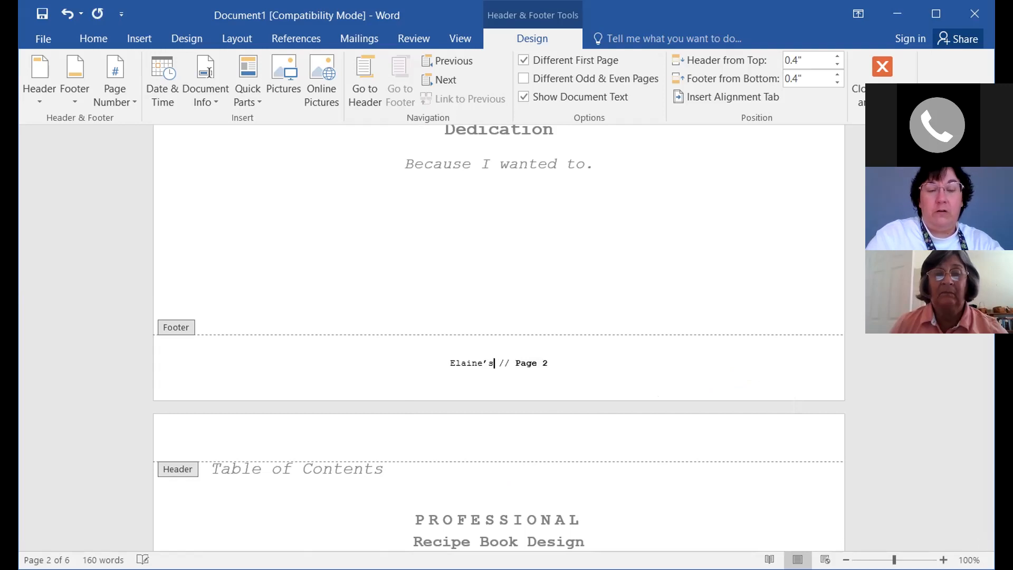
type("Recipe ")
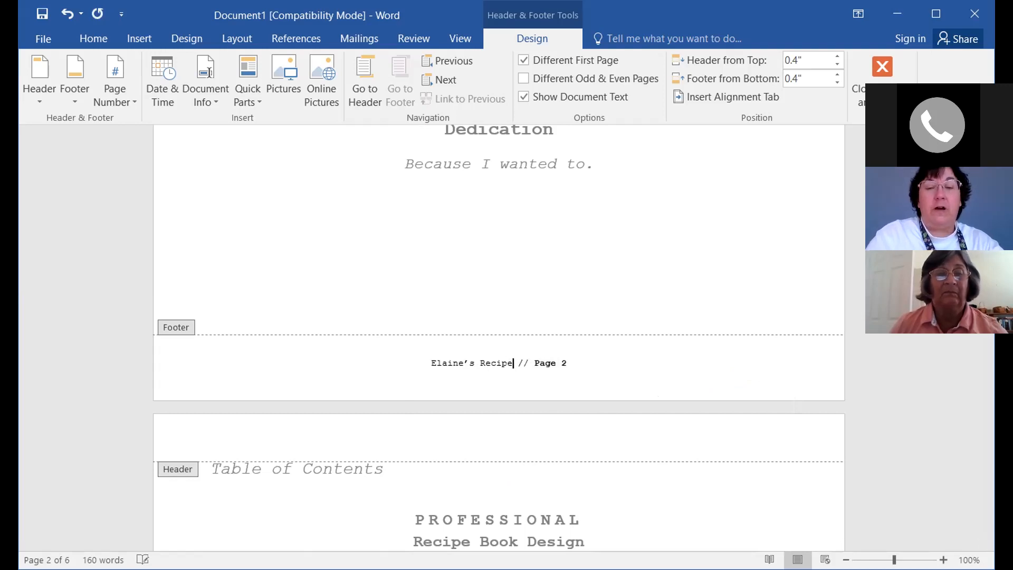
type("Book")
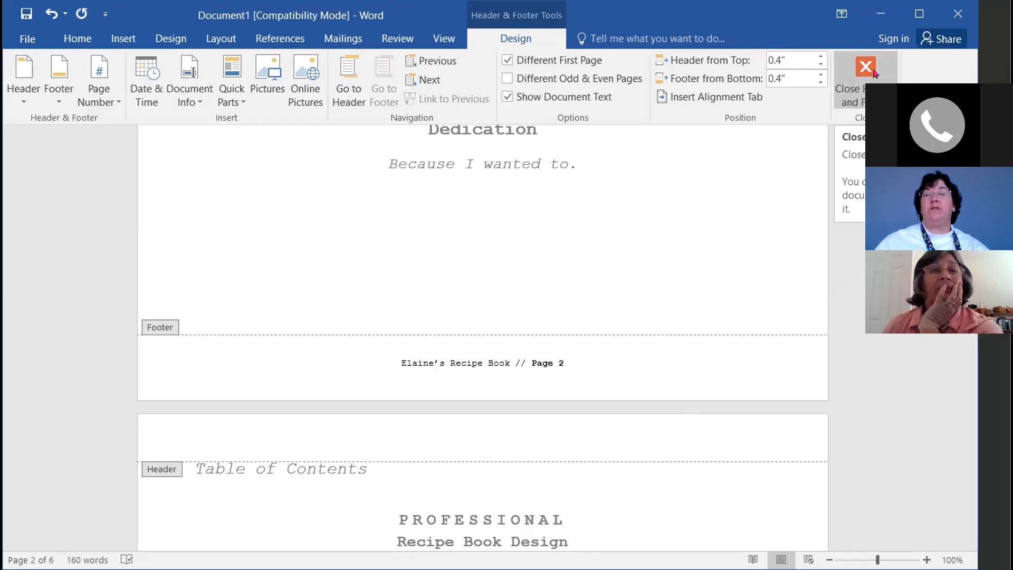
Close the footer, review the pages, and put the cursor before 'Table of Contents'
left_click(866, 68)
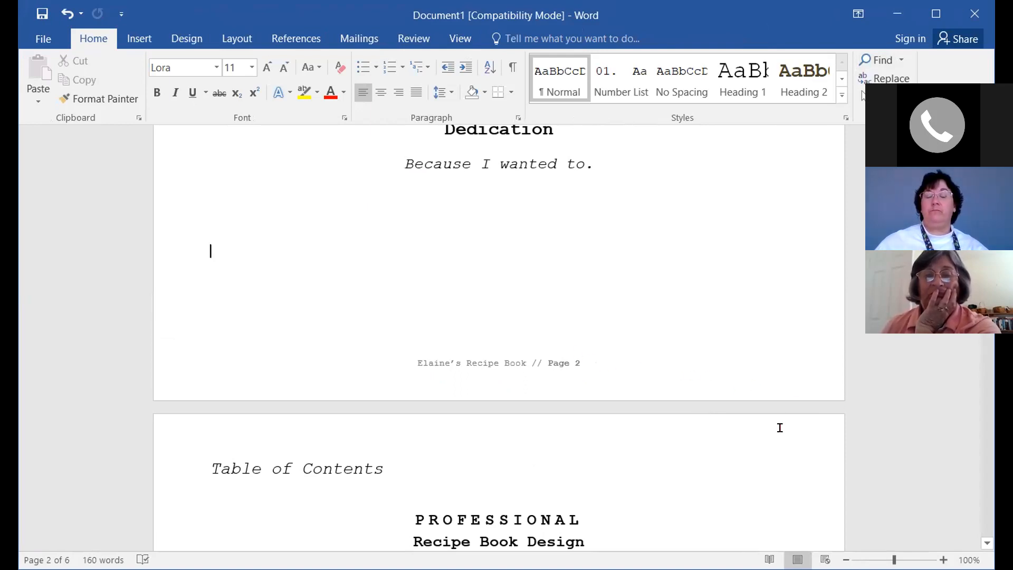
scroll(780, 428, "down", 4)
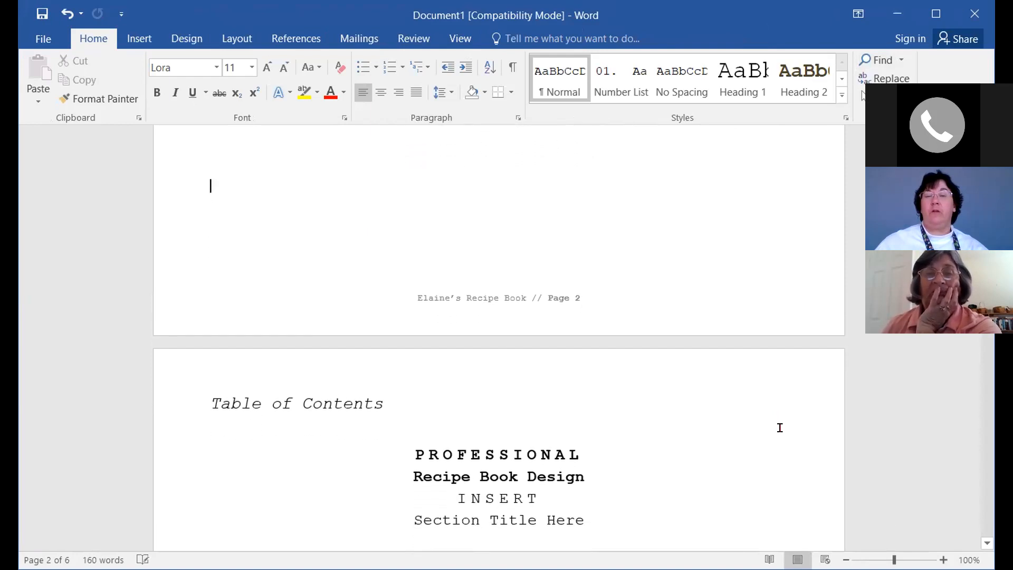
scroll(780, 427, "down", 5)
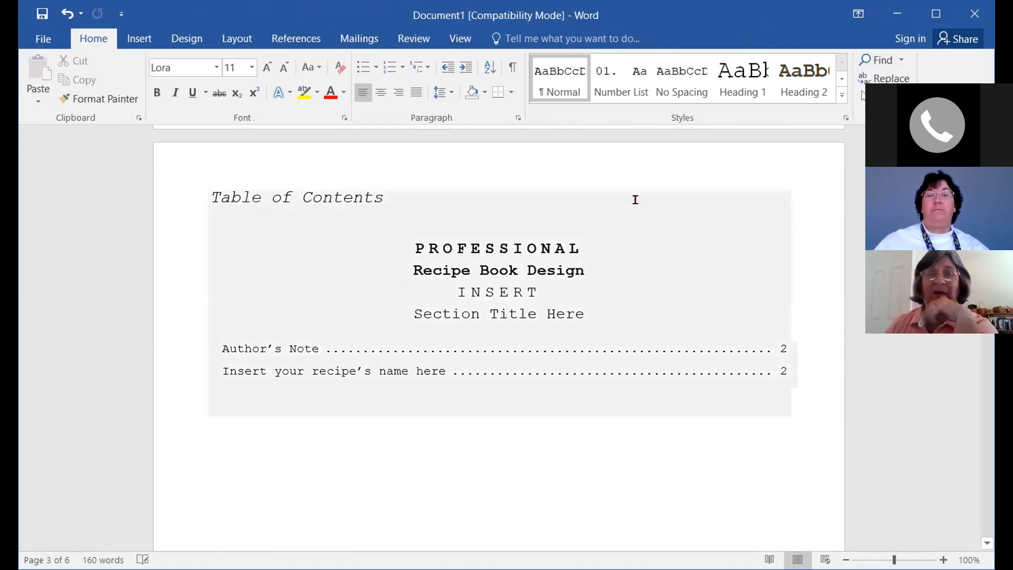
scroll(765, 461, "up", 4)
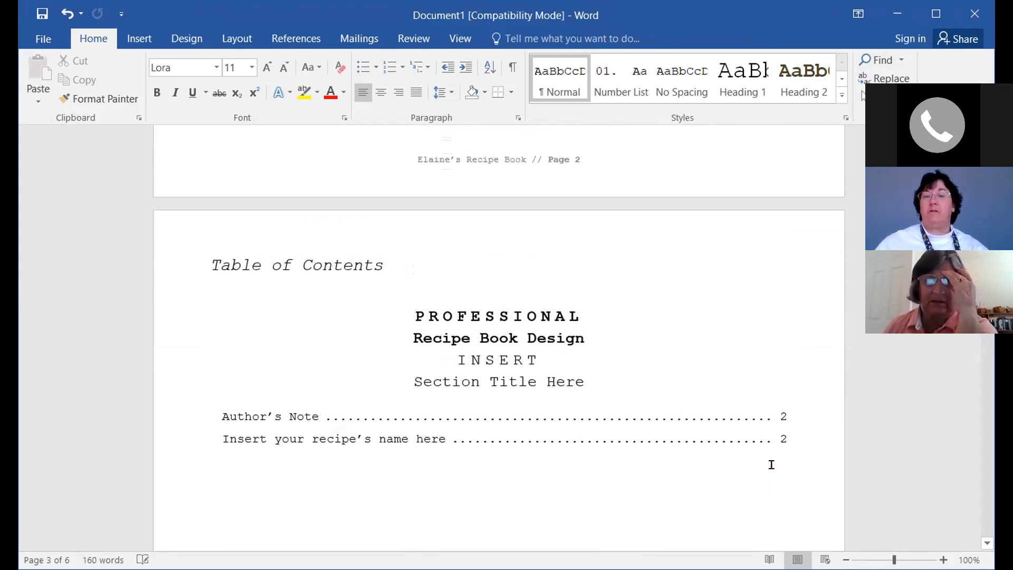
scroll(760, 450, "up", 4)
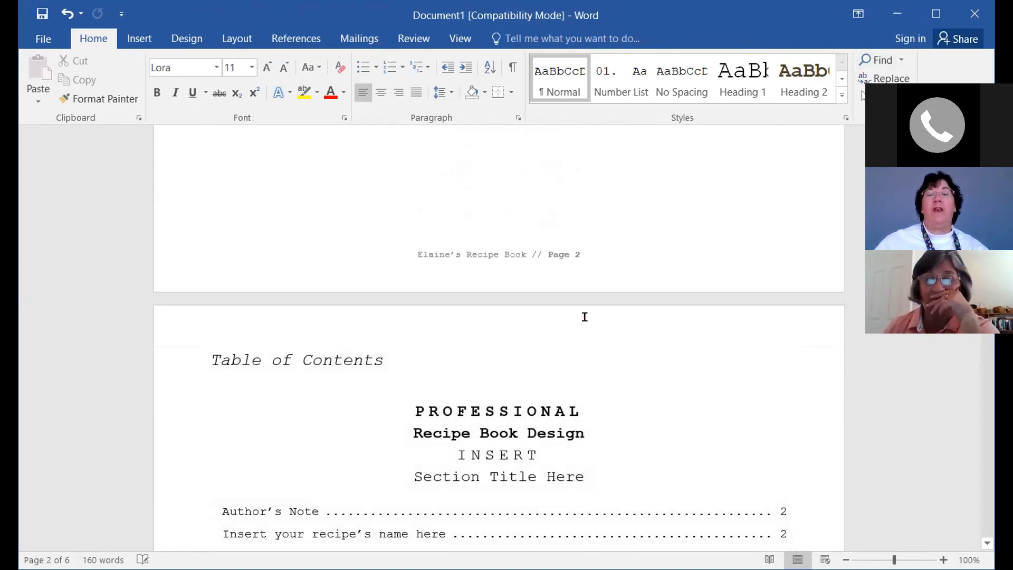
scroll(605, 290, "up", 4)
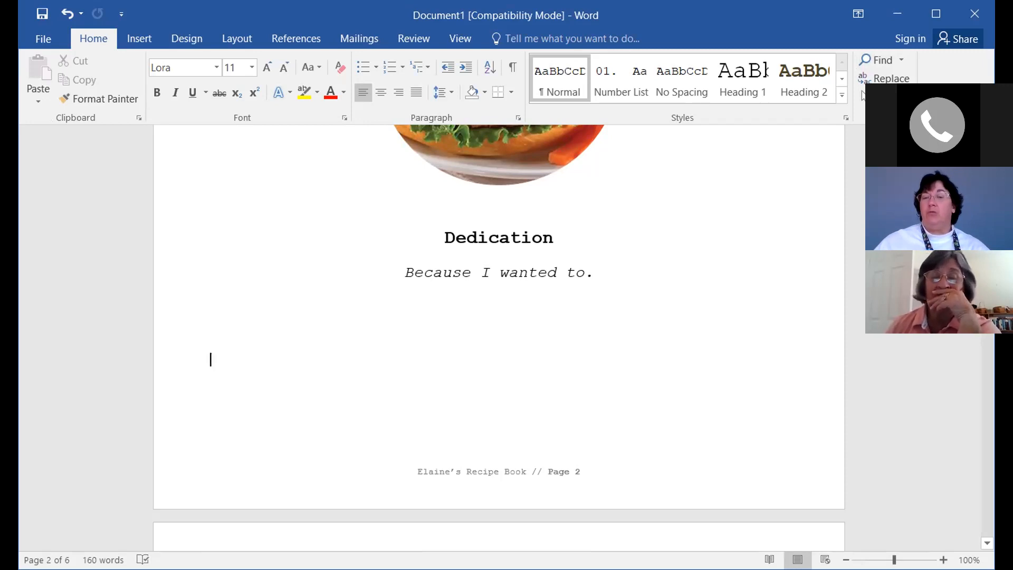
scroll(493, 199, "up", 5)
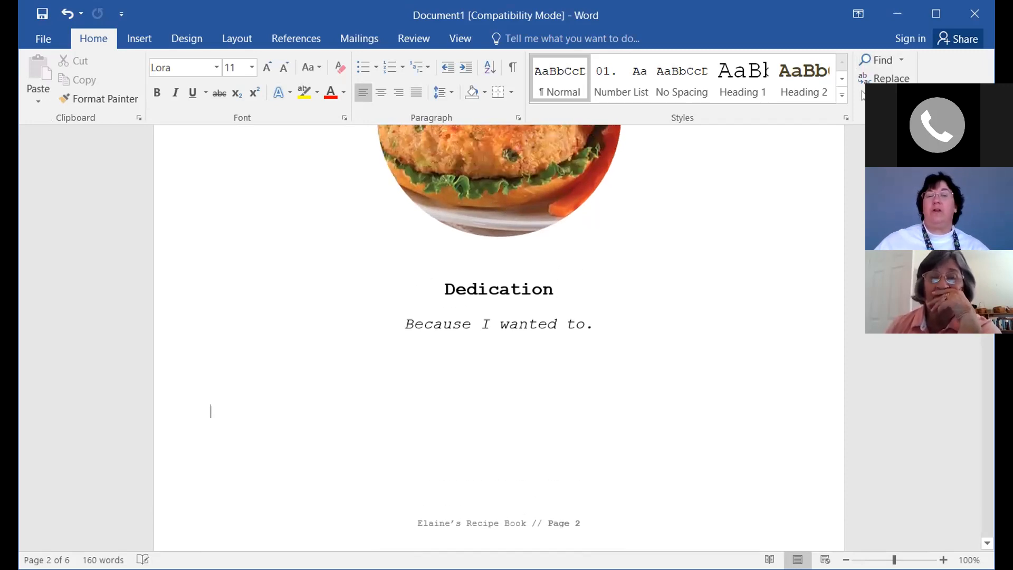
scroll(508, 242, "down", 5)
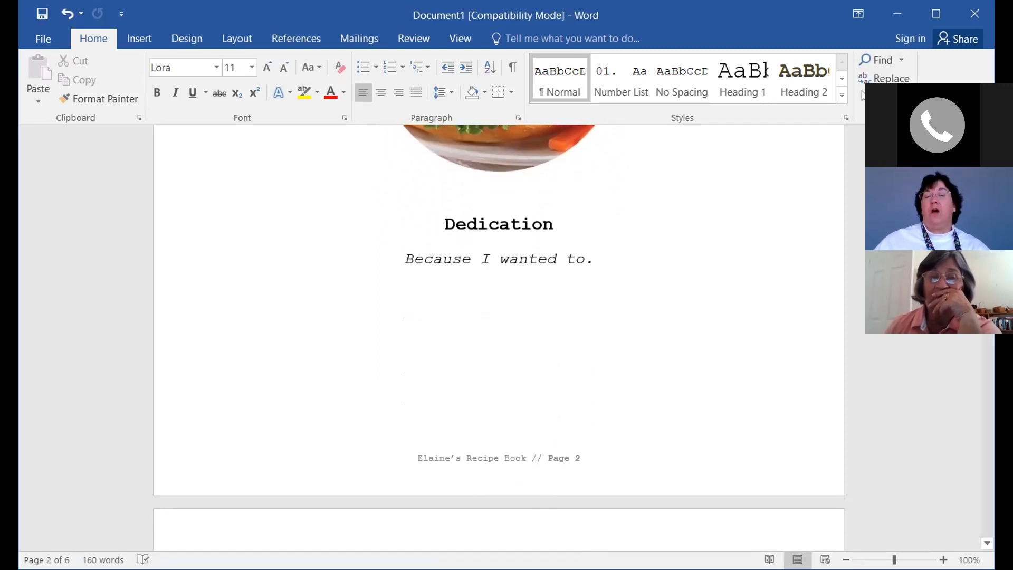
scroll(272, 441, "down", 5)
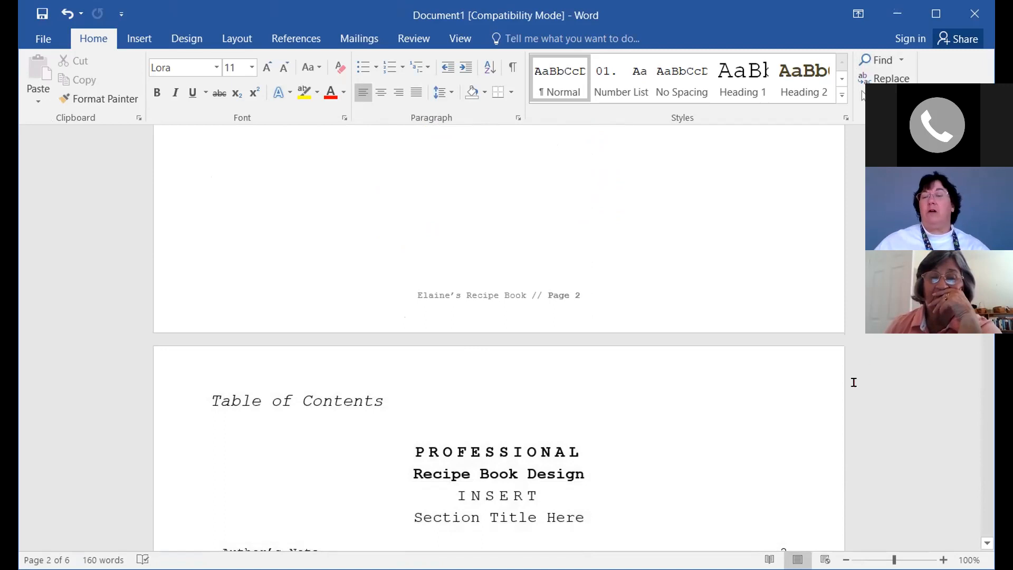
scroll(853, 379, "down", 2)
scroll(719, 318, "up", 1)
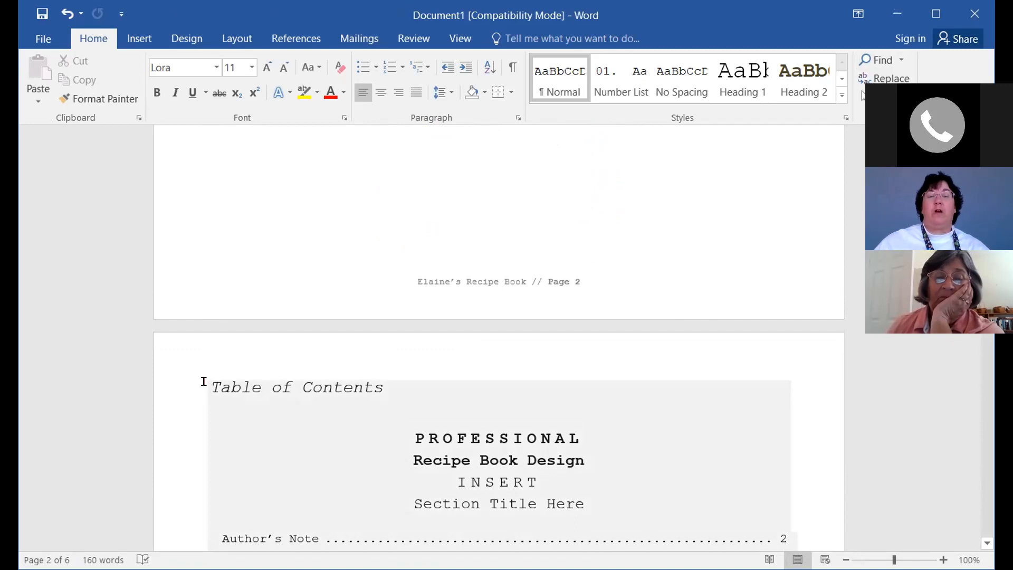
left_click(203, 382)
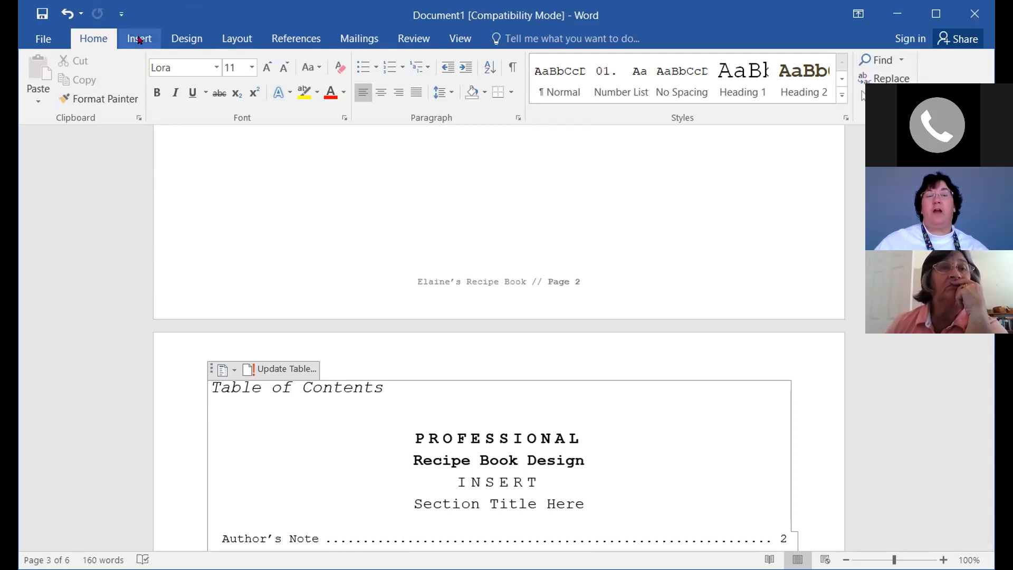
Insert a page break before the Table of Contents
left_click(140, 41)
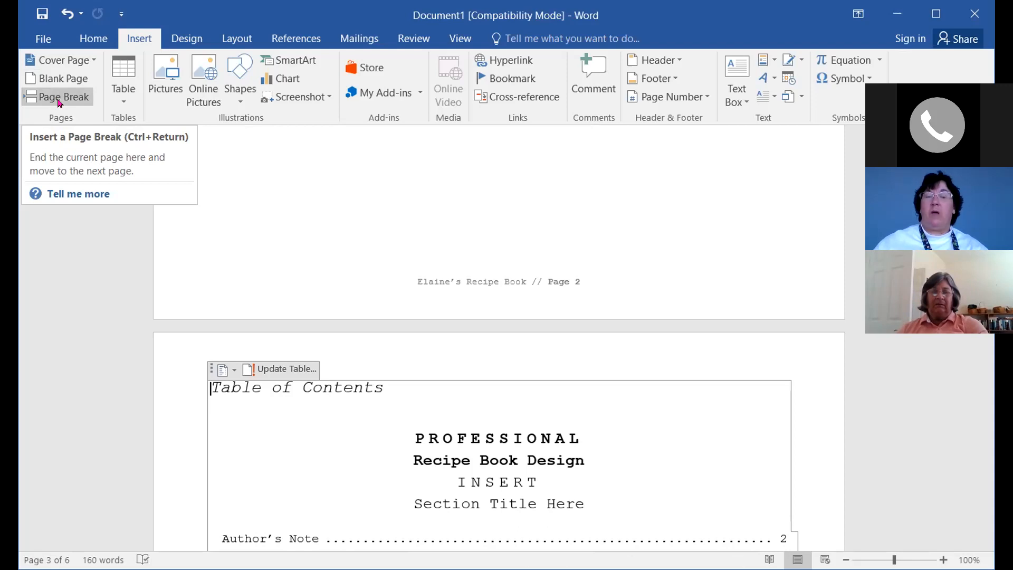
left_click(60, 102)
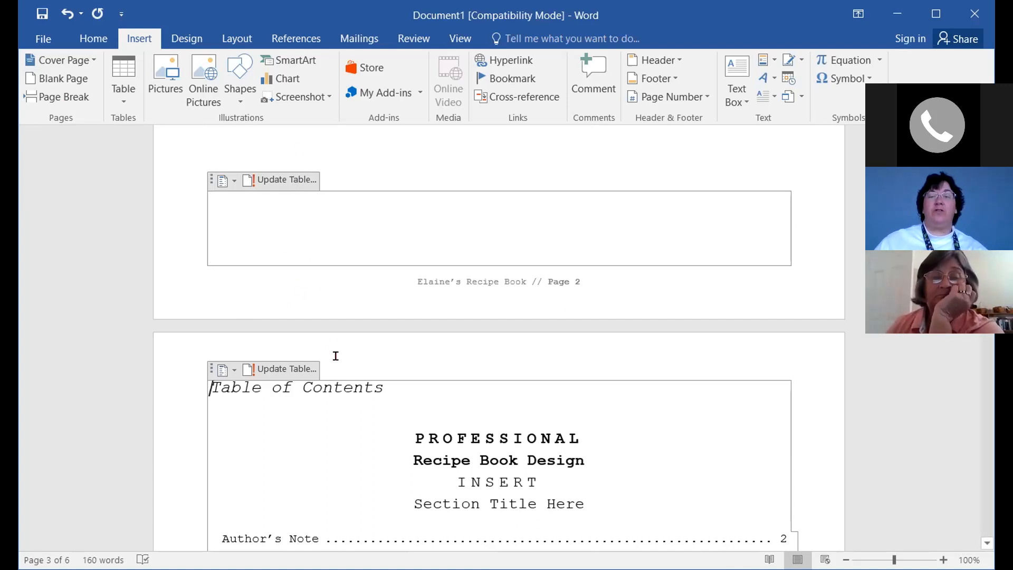
scroll(317, 322, "up", 1)
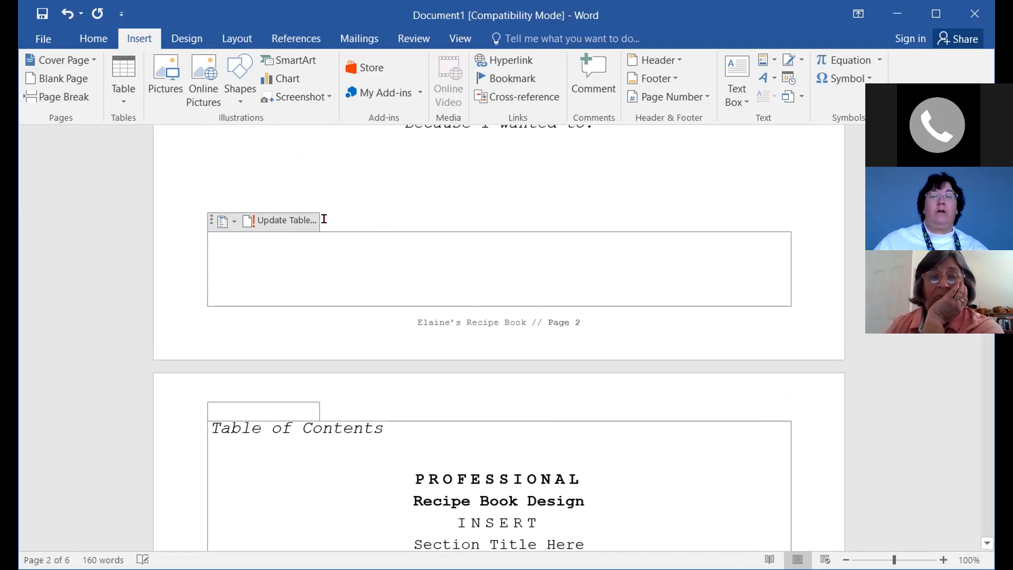
scroll(395, 411, "down", 1)
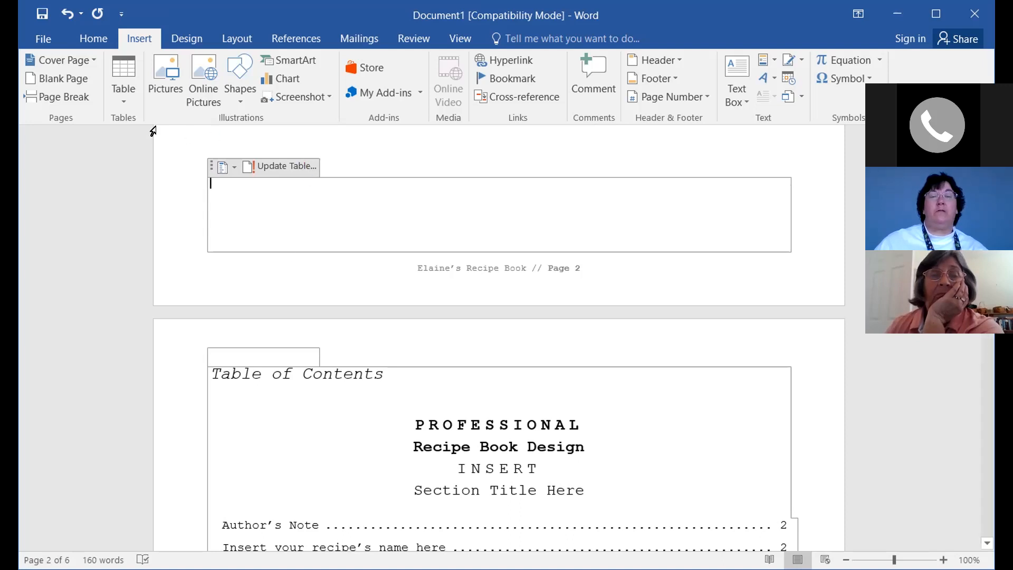
Update the table of contents so its entries show pages 5 and 6
left_click(295, 167)
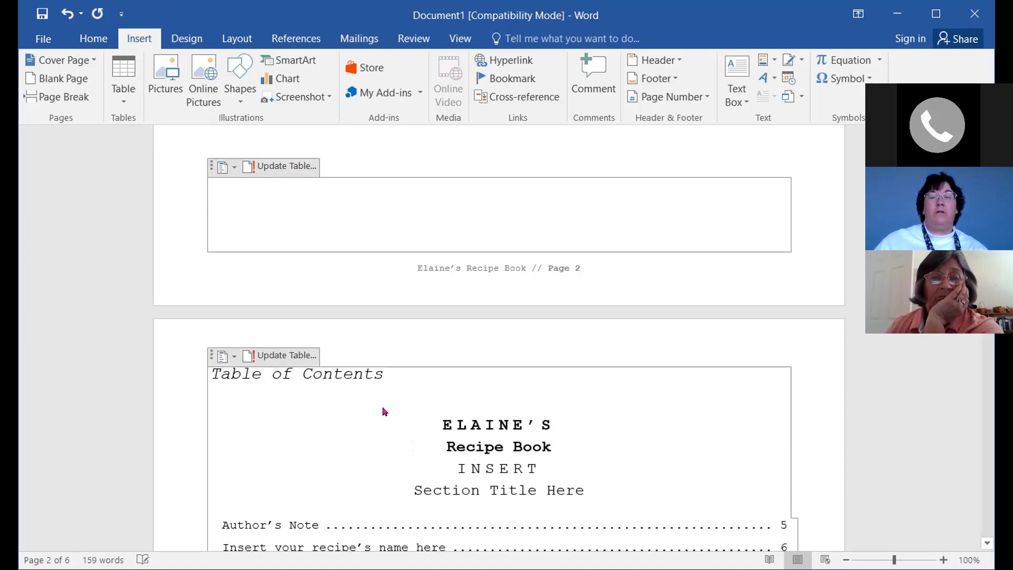
scroll(384, 411, "up", 3)
scroll(381, 405, "down", 5)
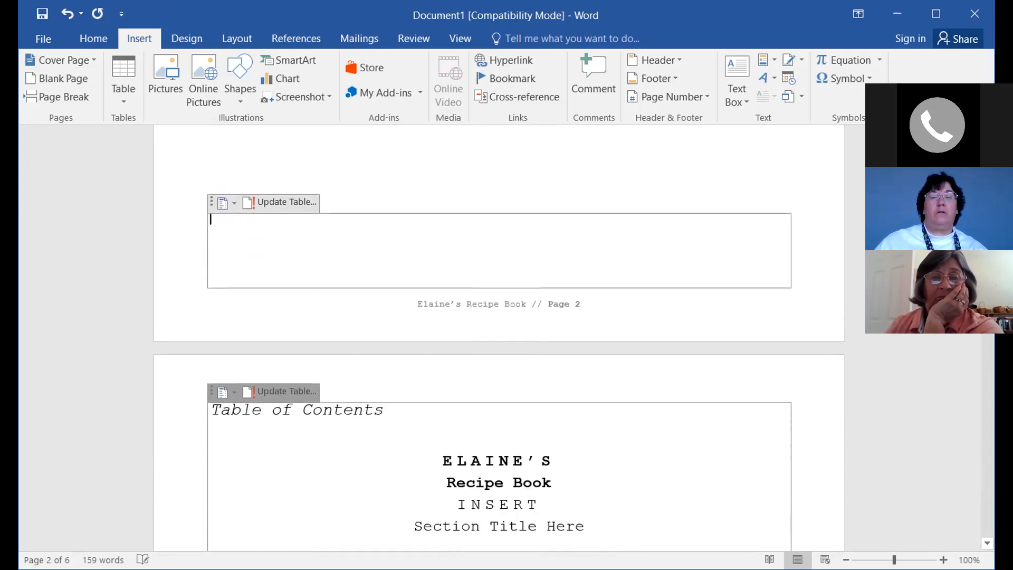
scroll(377, 406, "down", 1)
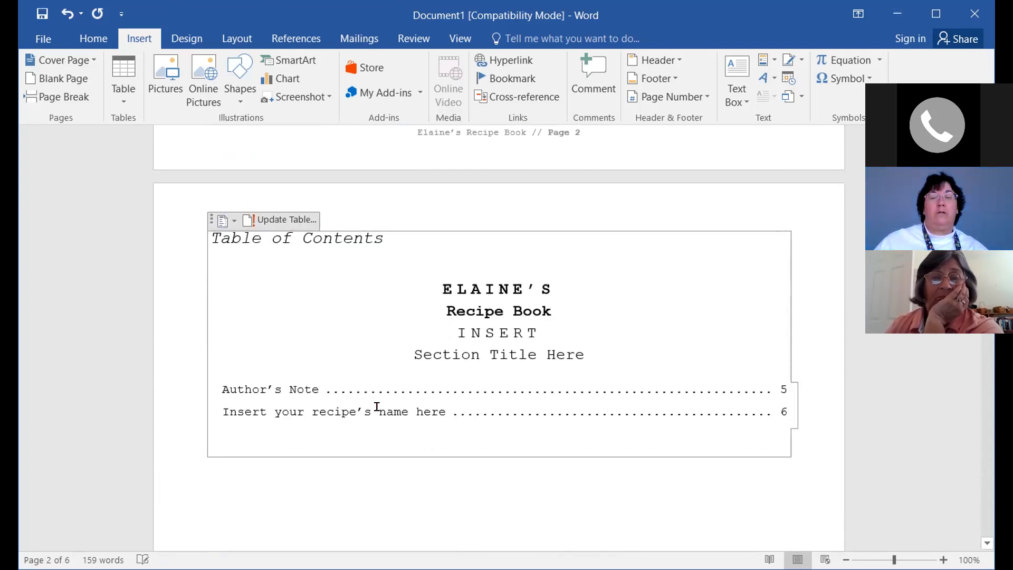
scroll(377, 407, "up", 3)
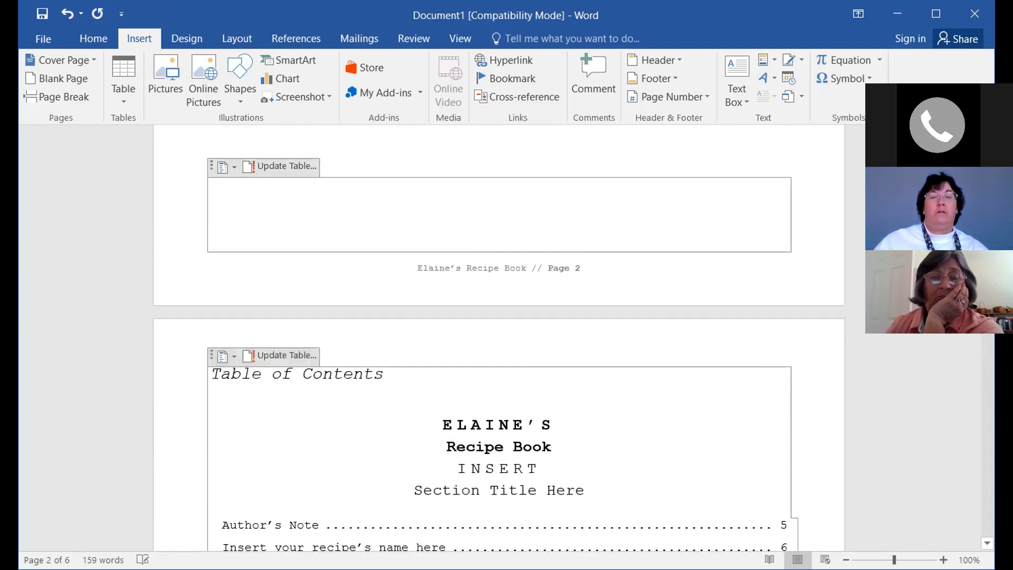
Choose Remove Table of Contents from the table of contents control's dropdown
left_click(233, 168)
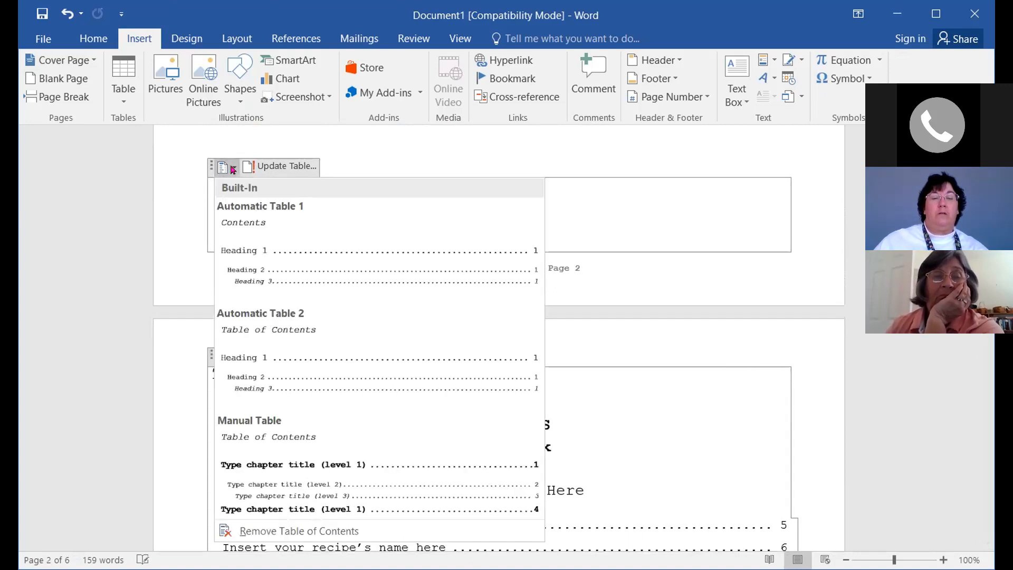
scroll(192, 382, "down", 2)
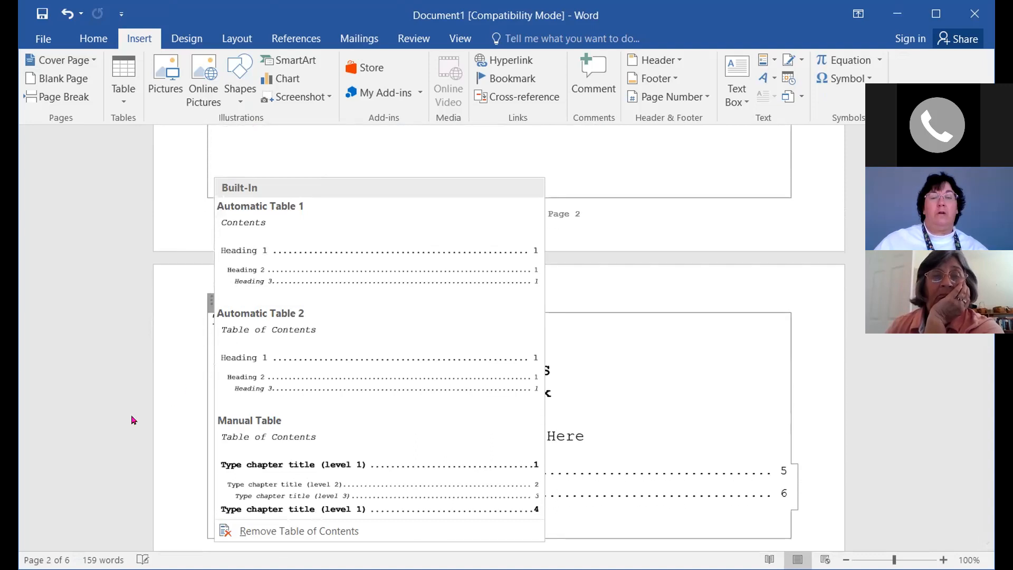
scroll(141, 368, "up", 2)
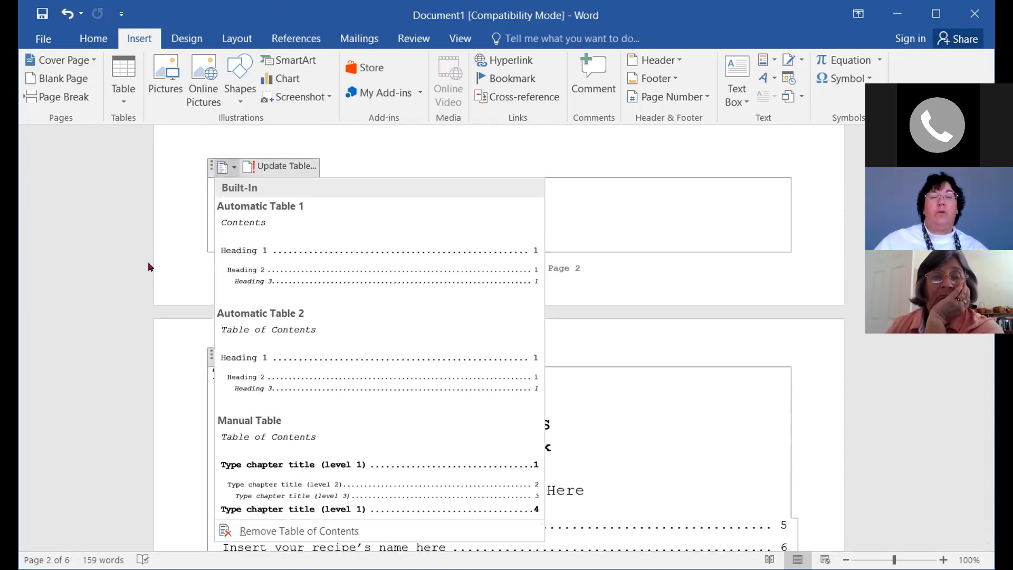
left_click(272, 168)
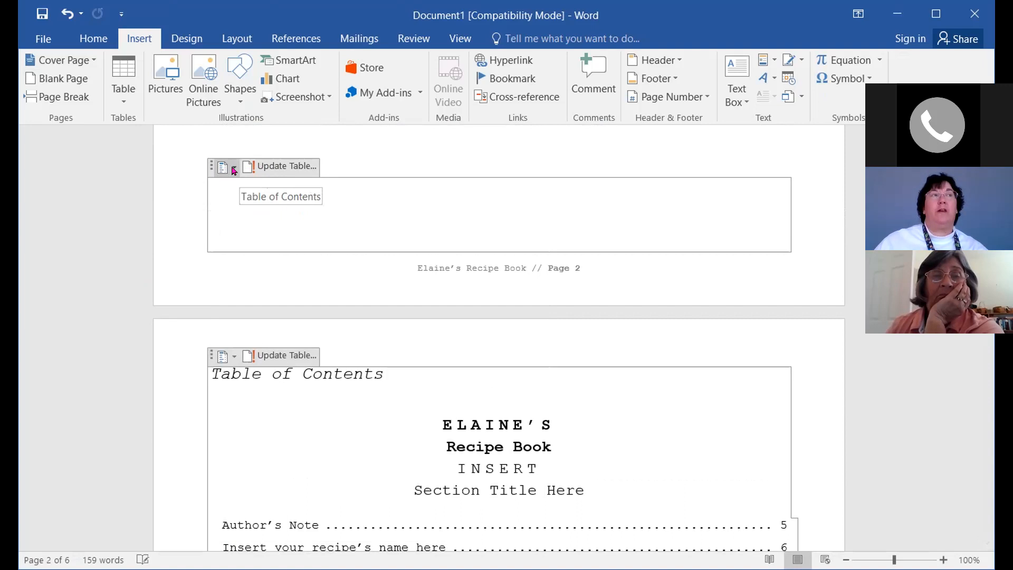
left_click(234, 169)
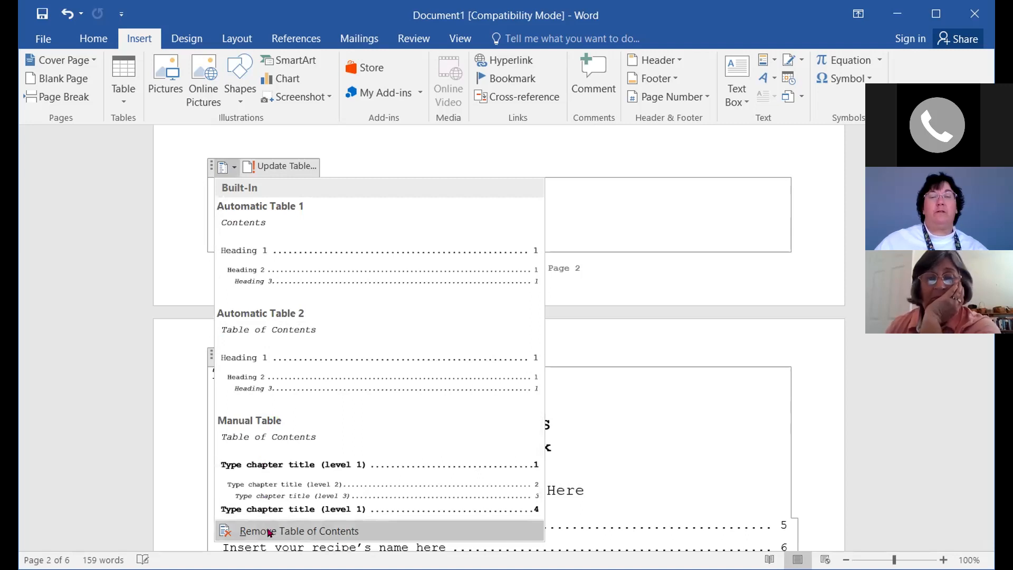
left_click(270, 532)
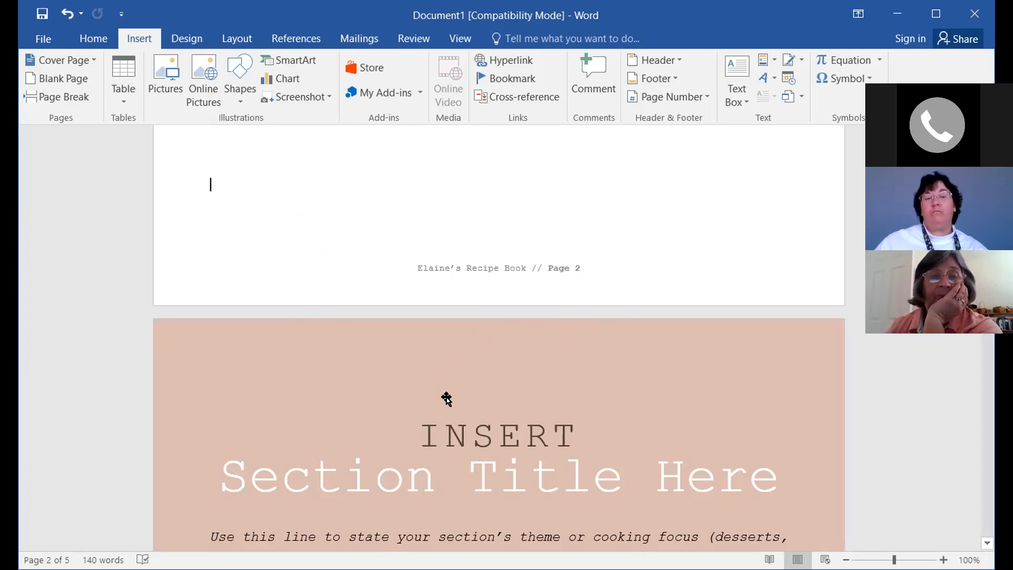
scroll(438, 393, "down", 2)
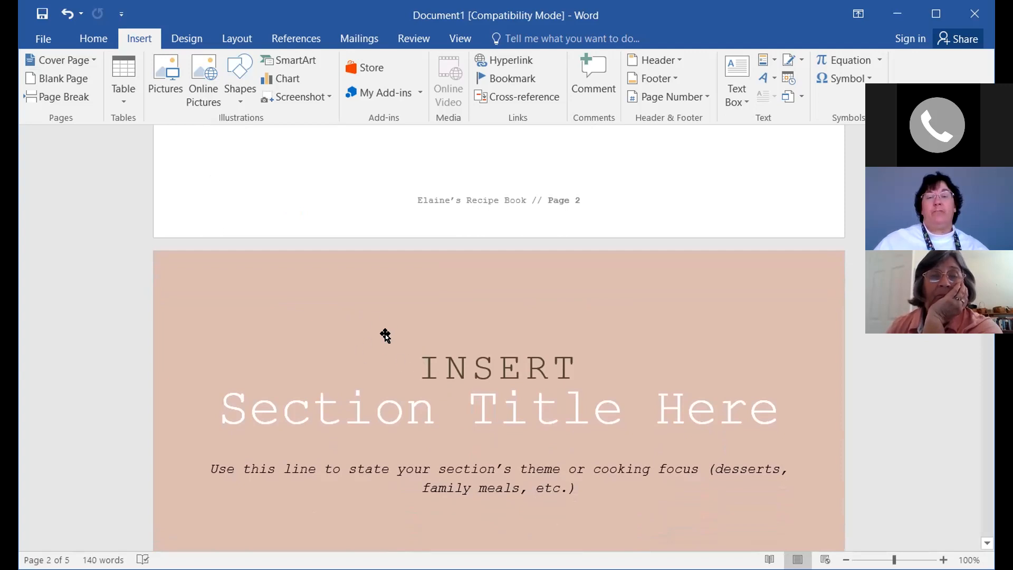
scroll(384, 340, "up", 5)
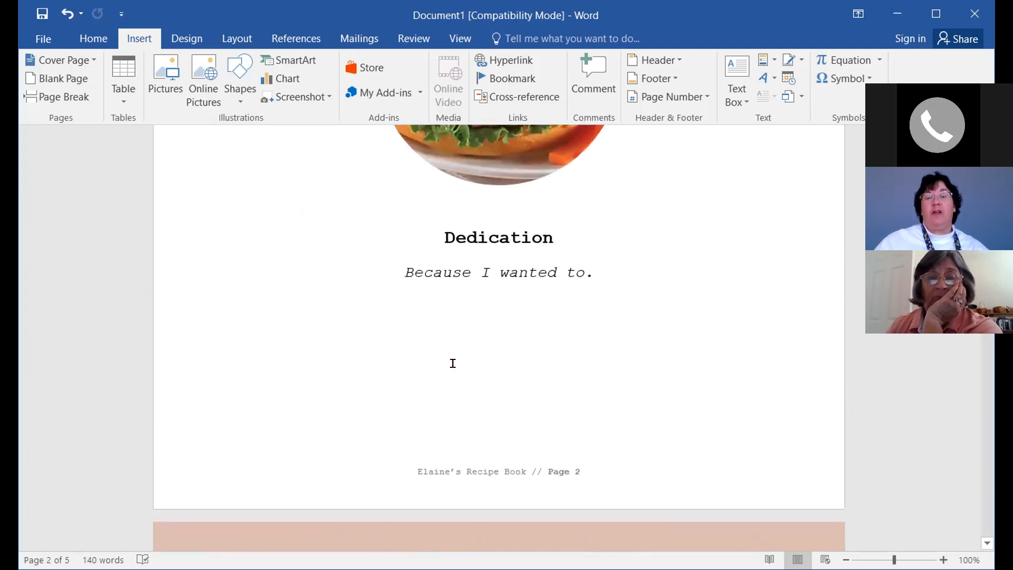
scroll(463, 421, "down", 4)
scroll(463, 425, "down", 3)
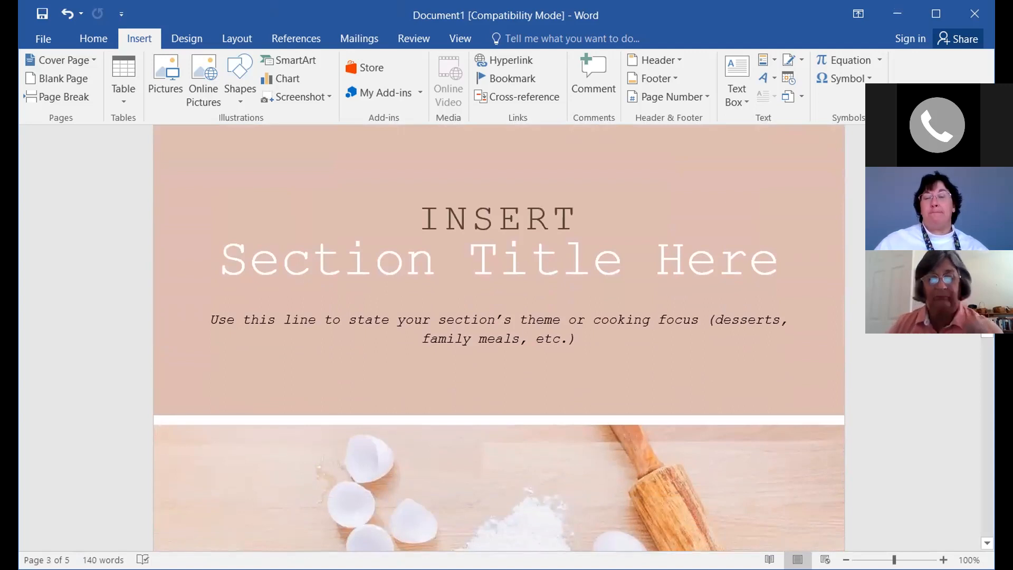
left_click(418, 207)
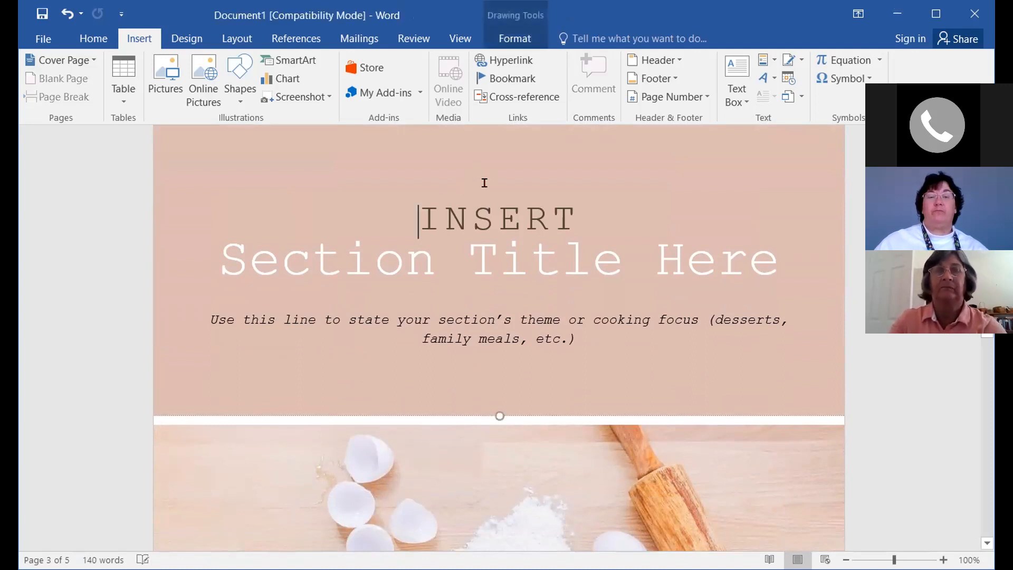
scroll(472, 323, "up", 2)
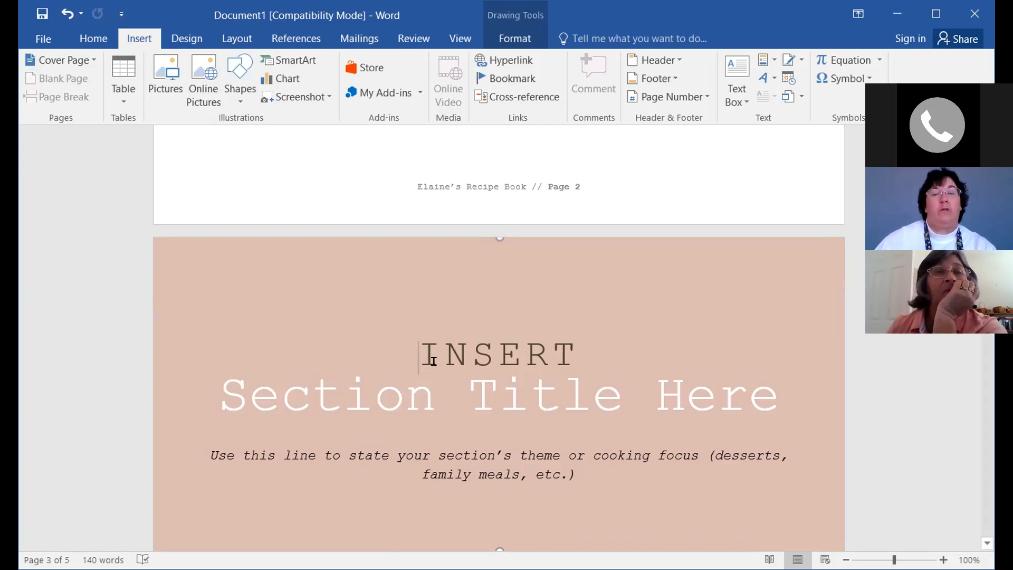
scroll(432, 360, "up", 1)
scroll(430, 360, "up", 5)
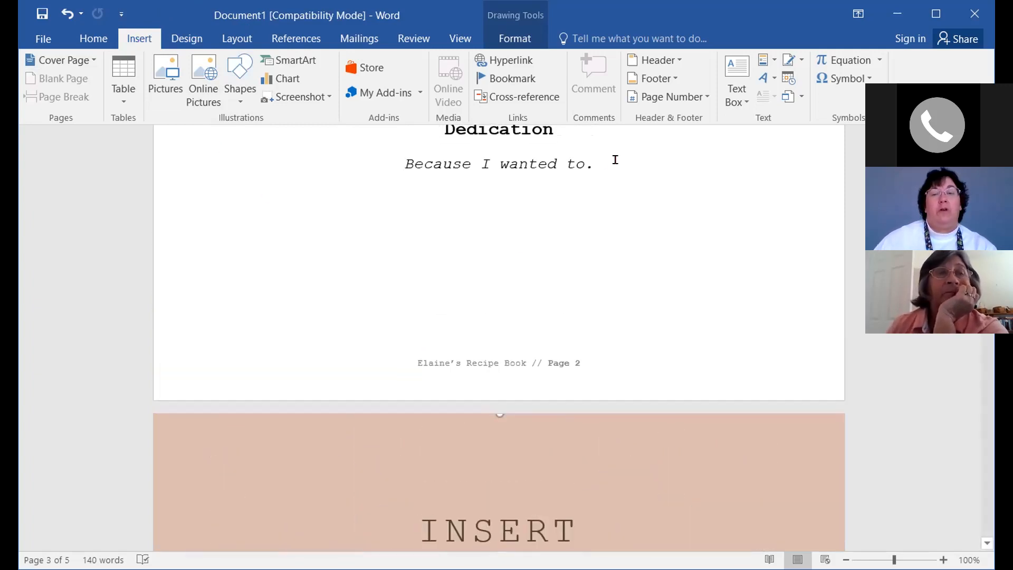
left_click(596, 163)
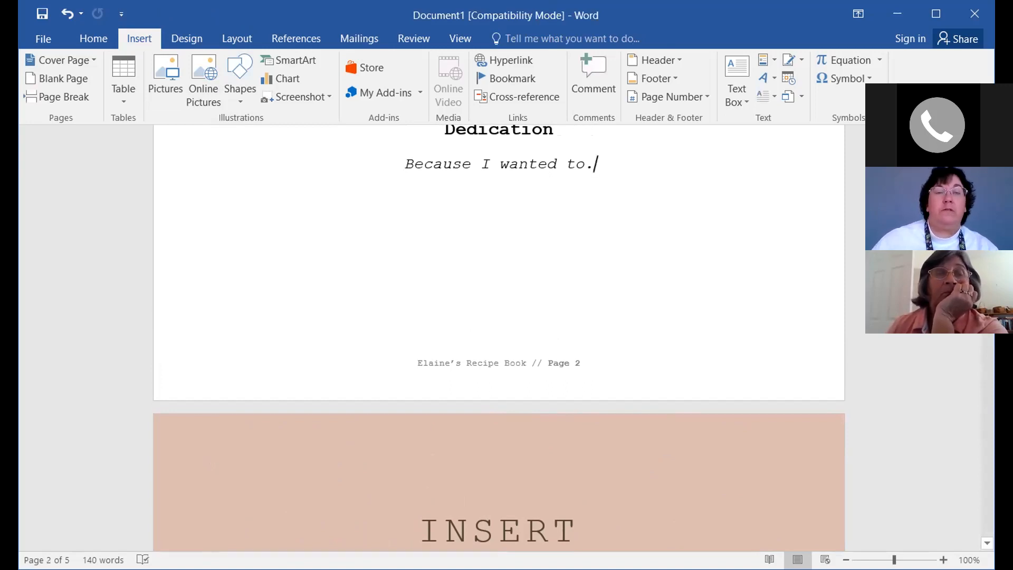
Undo three times to restore the original table of contents
left_click(63, 16)
left_click(62, 16)
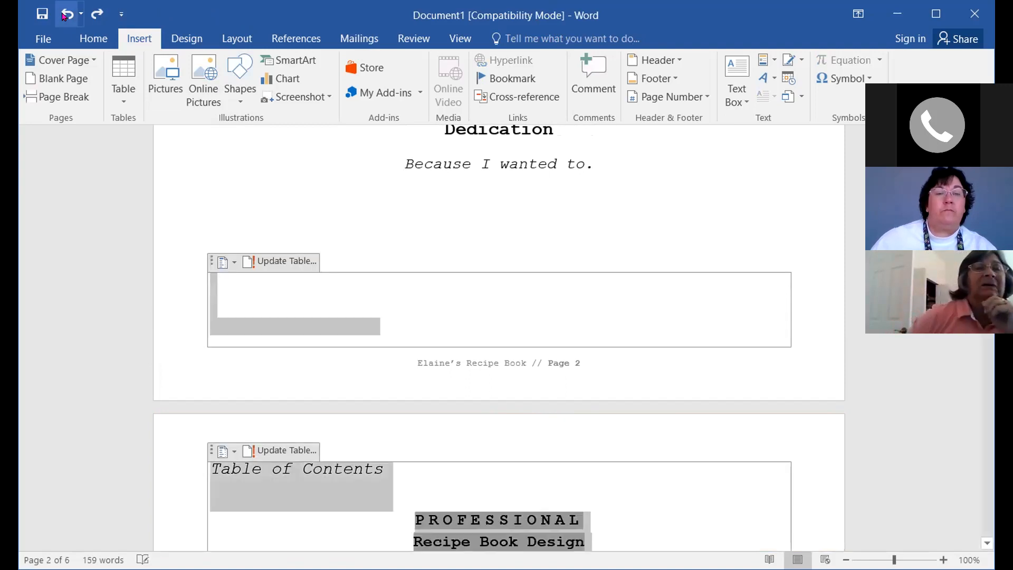
left_click(62, 16)
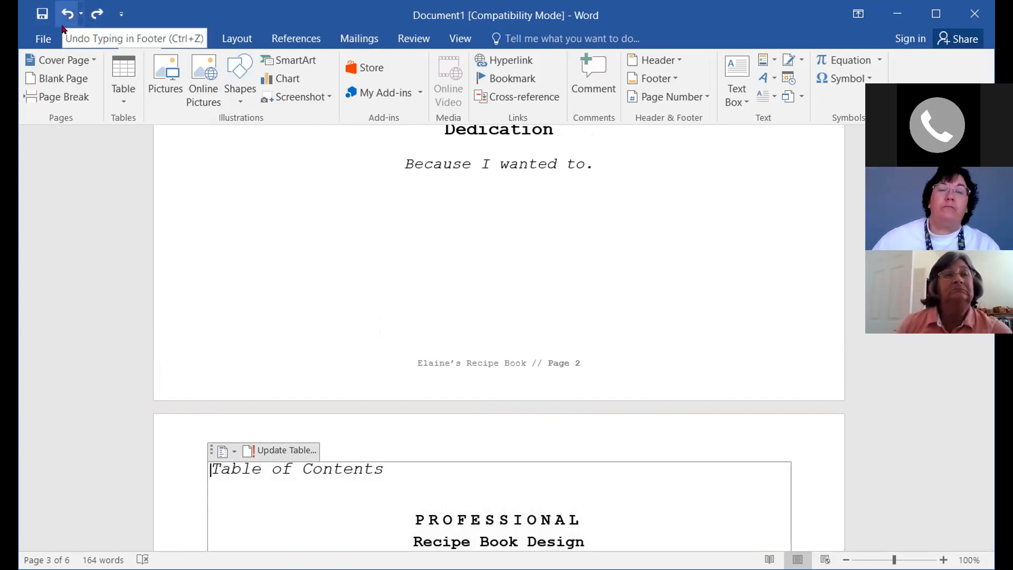
Add a new empty line after the dedication sentence 'Because I wanted to.'
left_click(603, 164)
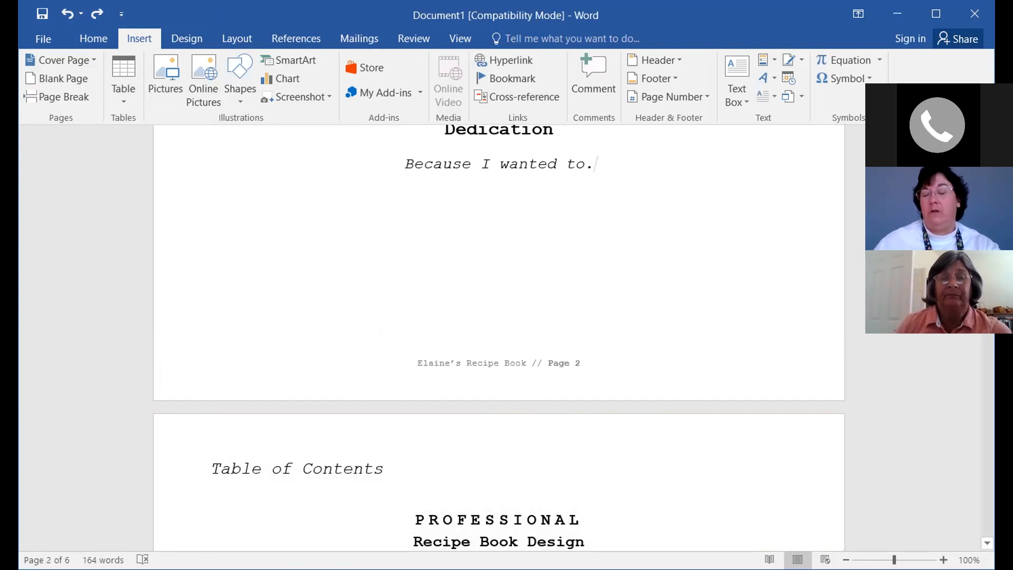
key("Return")
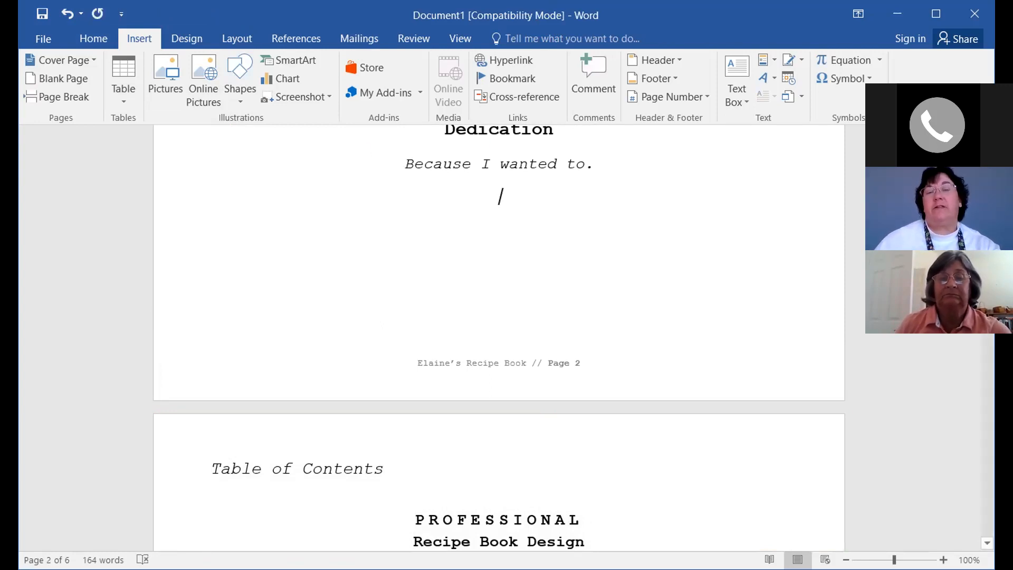
scroll(498, 338, "up", 1)
scroll(498, 338, "down", 1)
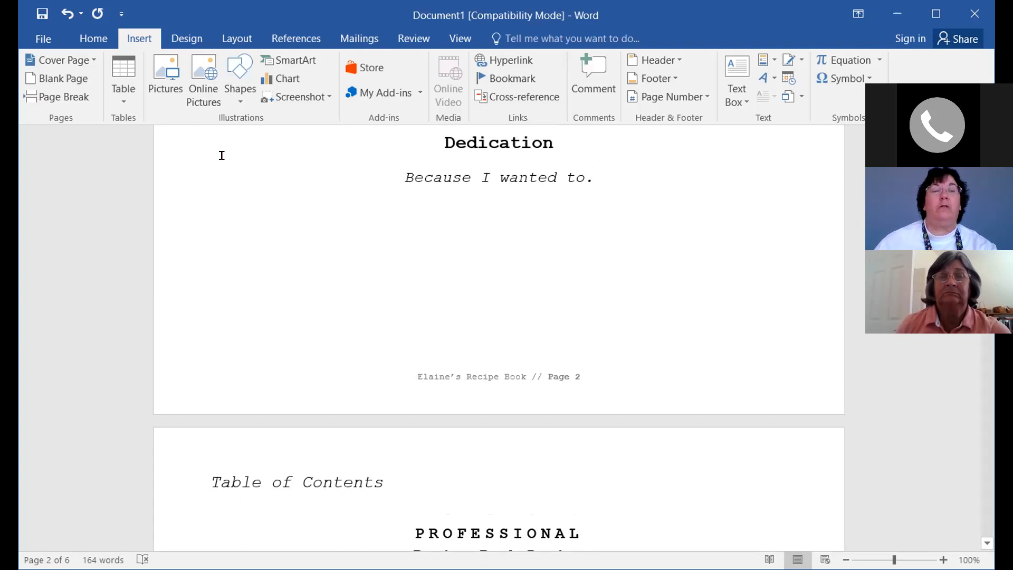
left_click(53, 98)
scroll(264, 389, "up", 4)
scroll(265, 367, "down", 12)
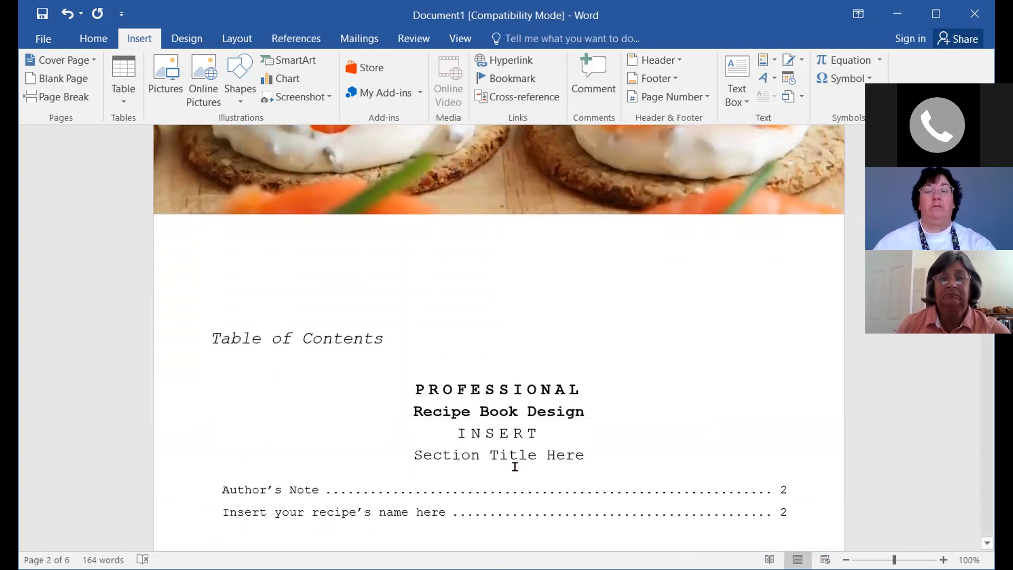
scroll(515, 467, "down", 2)
left_click(514, 466)
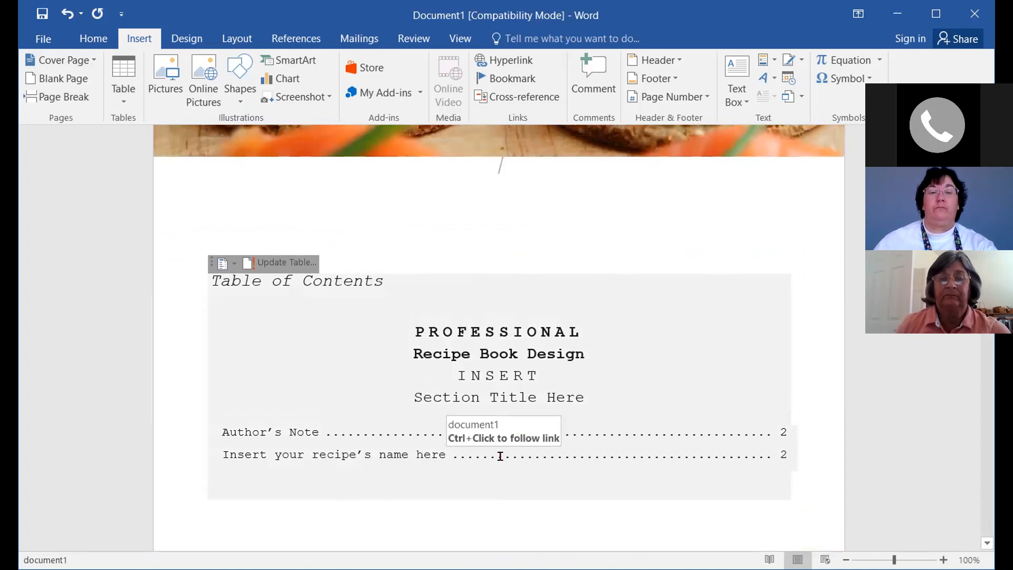
scroll(501, 457, "down", 4)
scroll(501, 456, "up", 10)
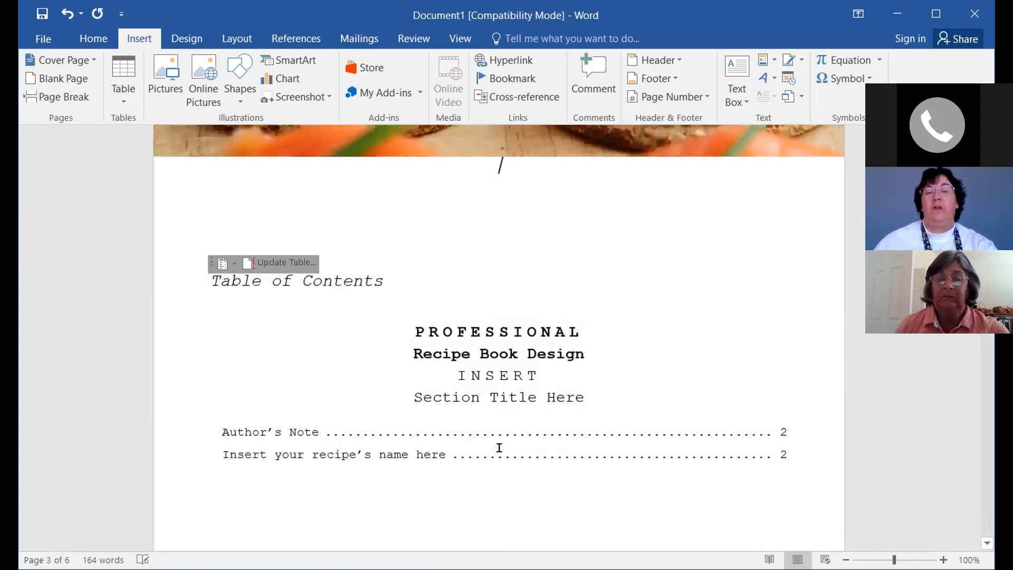
scroll(429, 324, "up", 11)
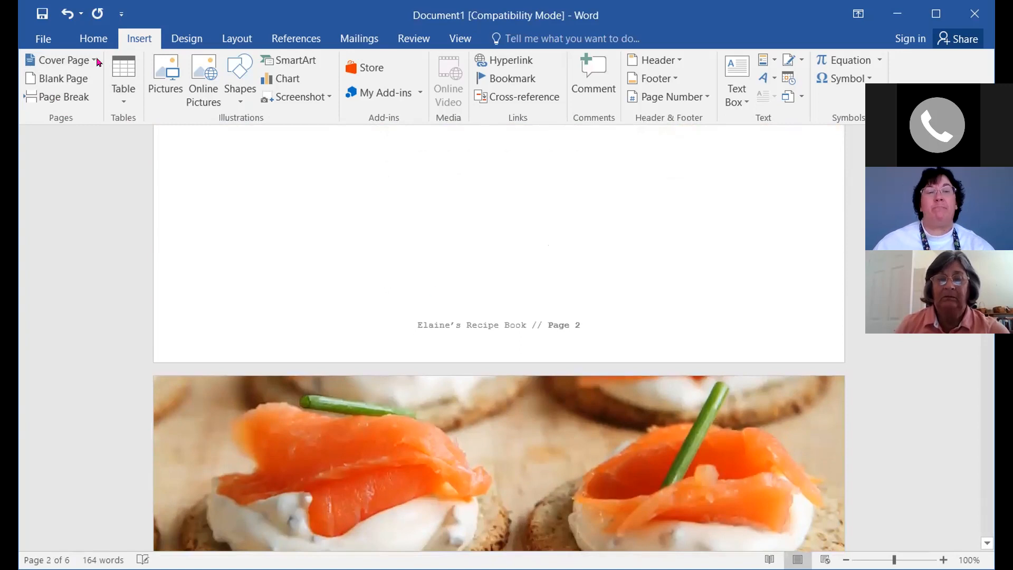
left_click(67, 14)
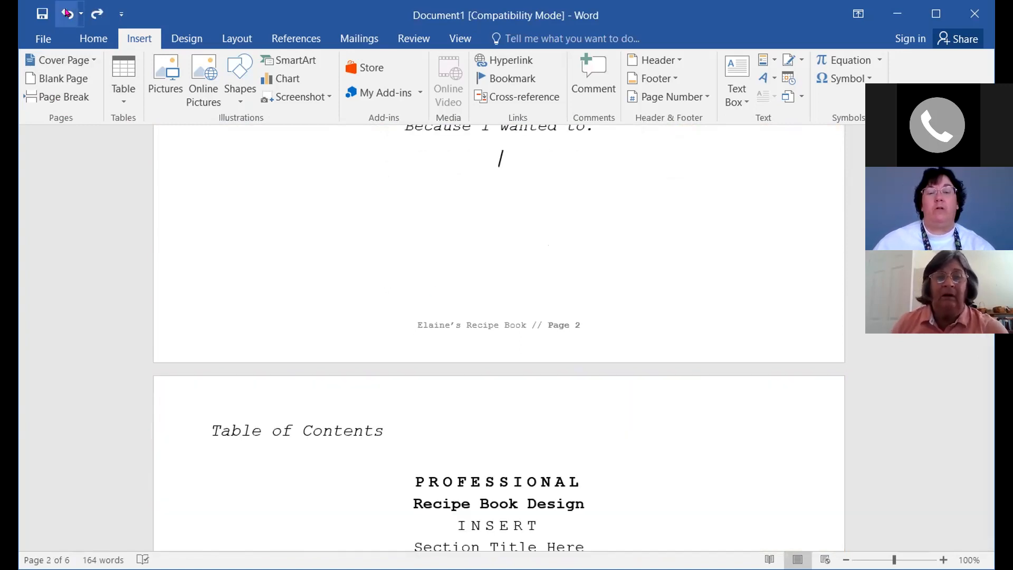
Scroll past the Dedication and Table of Contents to the pink 'INSERT Section Title Here' page
scroll(613, 369, "down", 6)
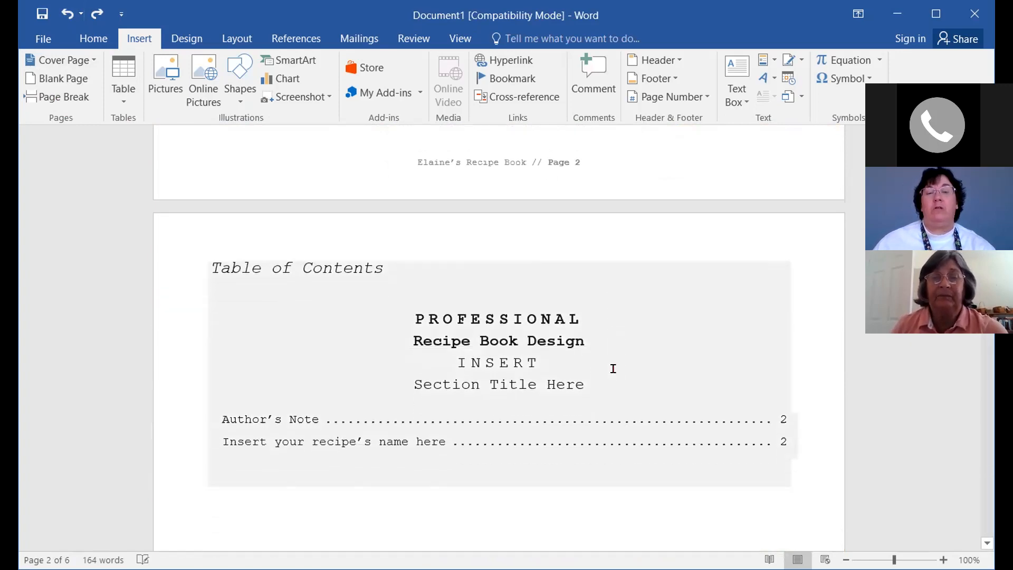
scroll(600, 367, "up", 10)
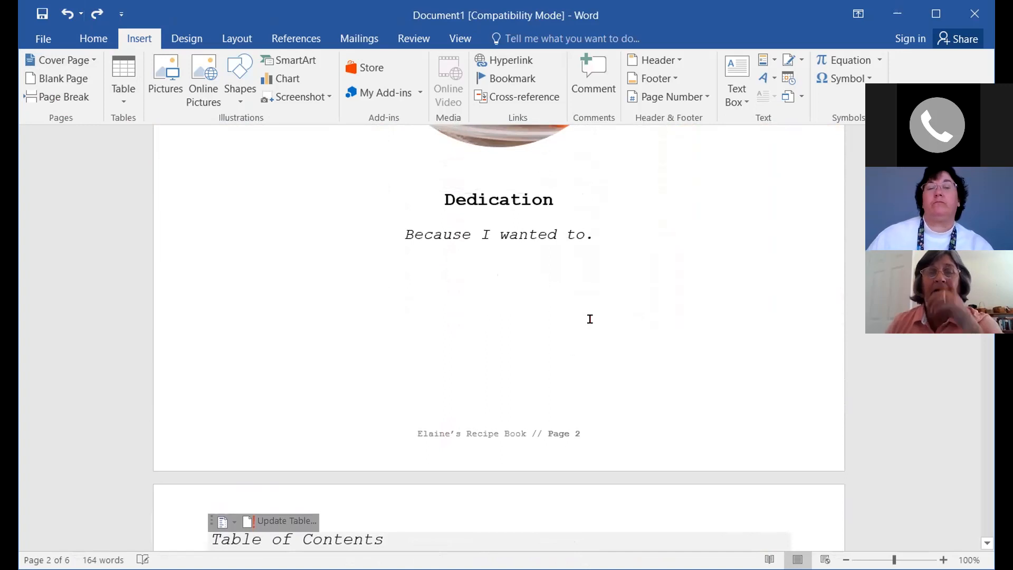
scroll(651, 301, "down", 2)
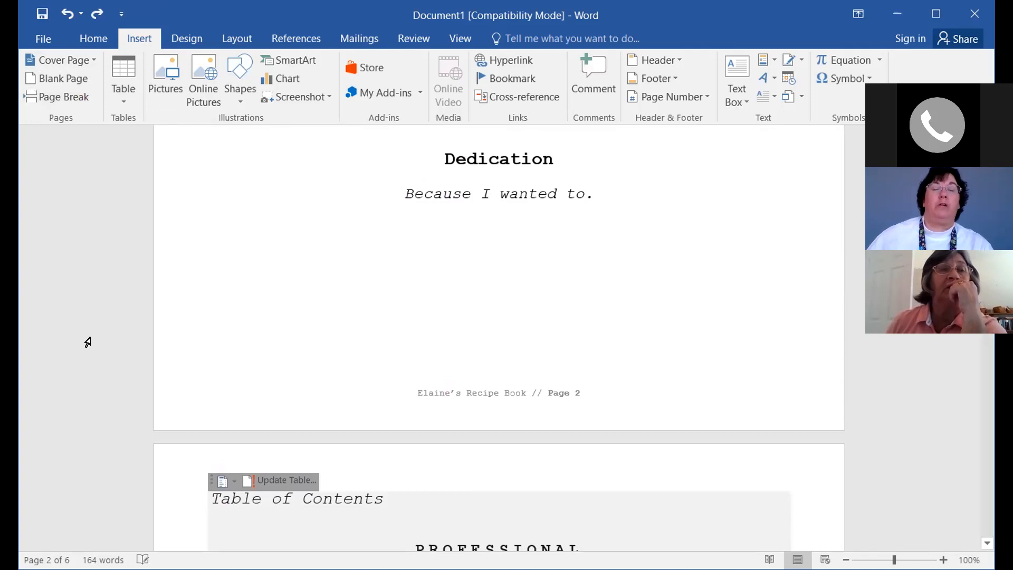
scroll(106, 402, "down", 4)
scroll(106, 402, "down", 5)
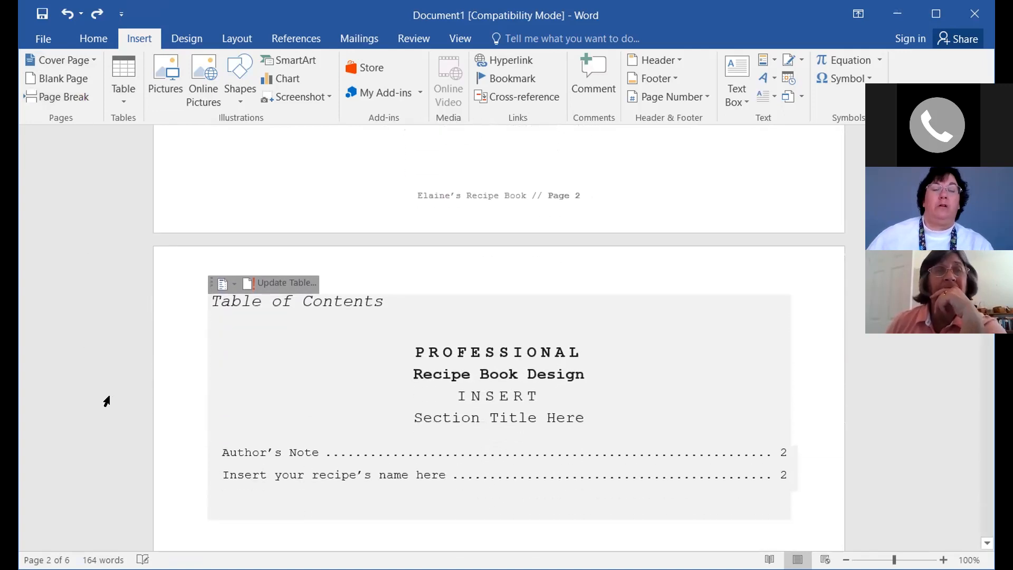
scroll(107, 401, "down", 2)
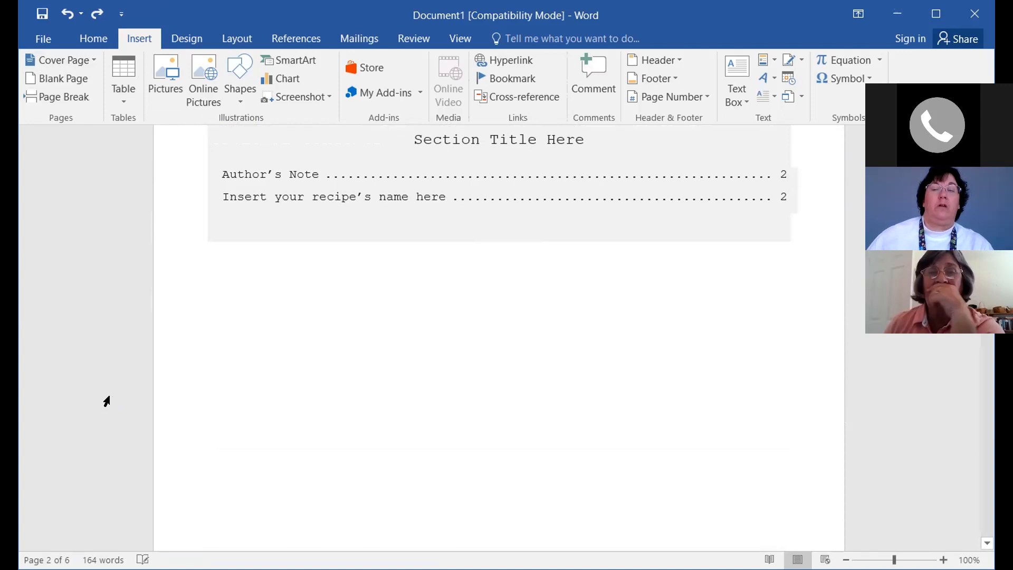
scroll(104, 400, "up", 3)
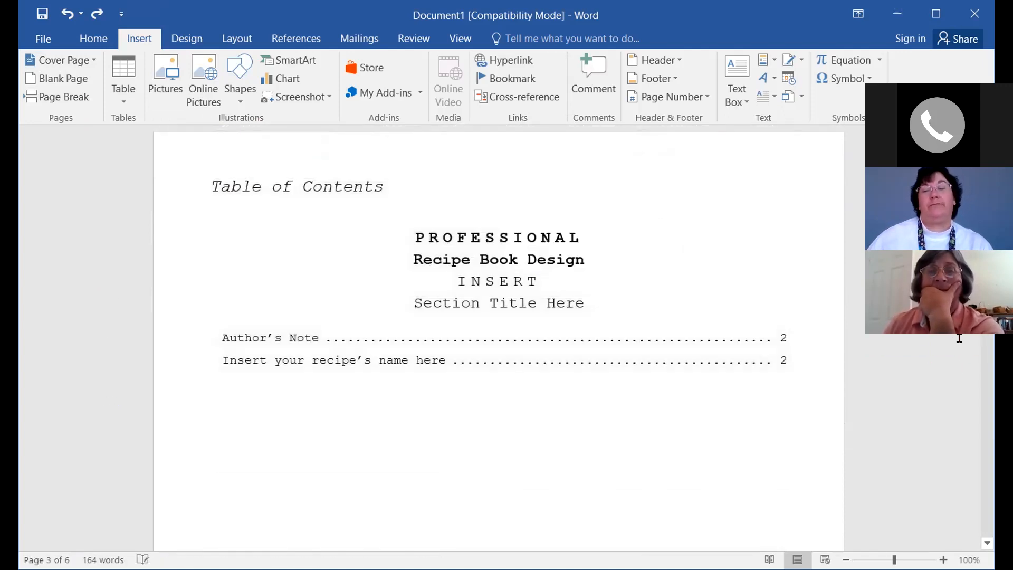
scroll(498, 338, "down", 8)
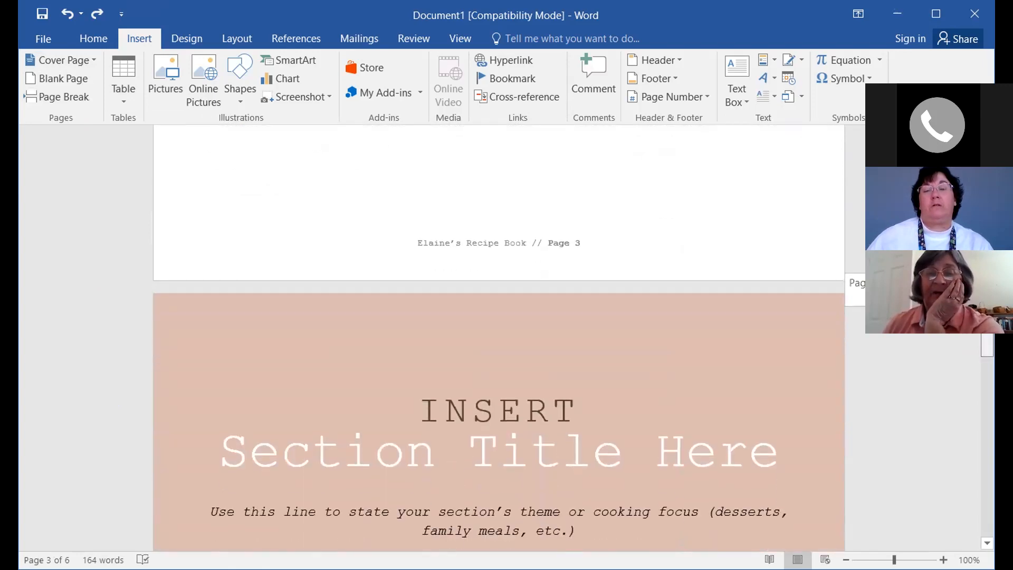
left_click_drag(987, 344, 988, 233)
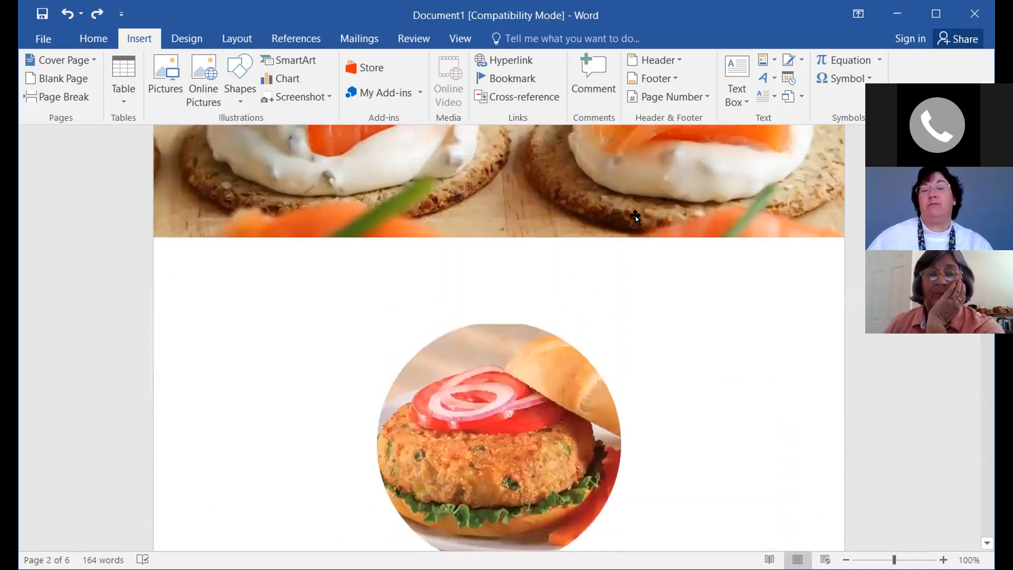
left_click_drag(988, 234, 987, 293)
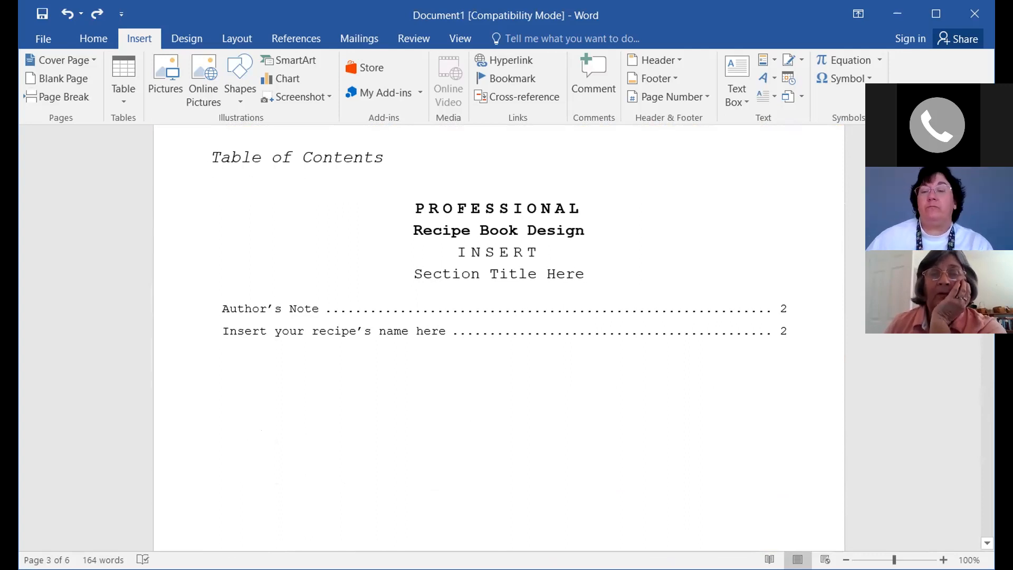
mouse_move(987, 316)
left_mouse_down()
mouse_move(986, 356)
mouse_move(987, 289)
mouse_move(986, 323)
left_mouse_up()
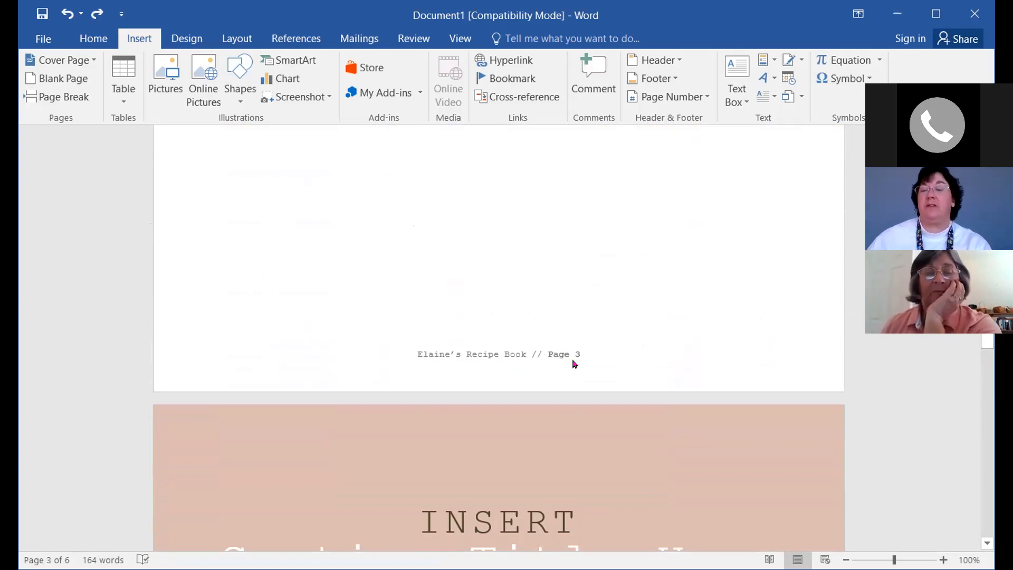
scroll(558, 369, "down", 3)
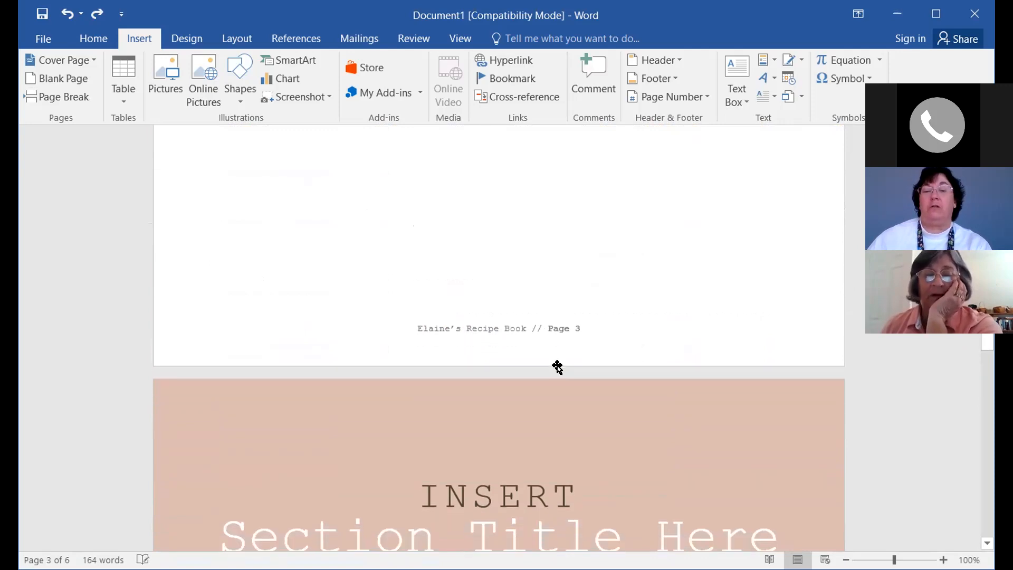
scroll(558, 368, "down", 4)
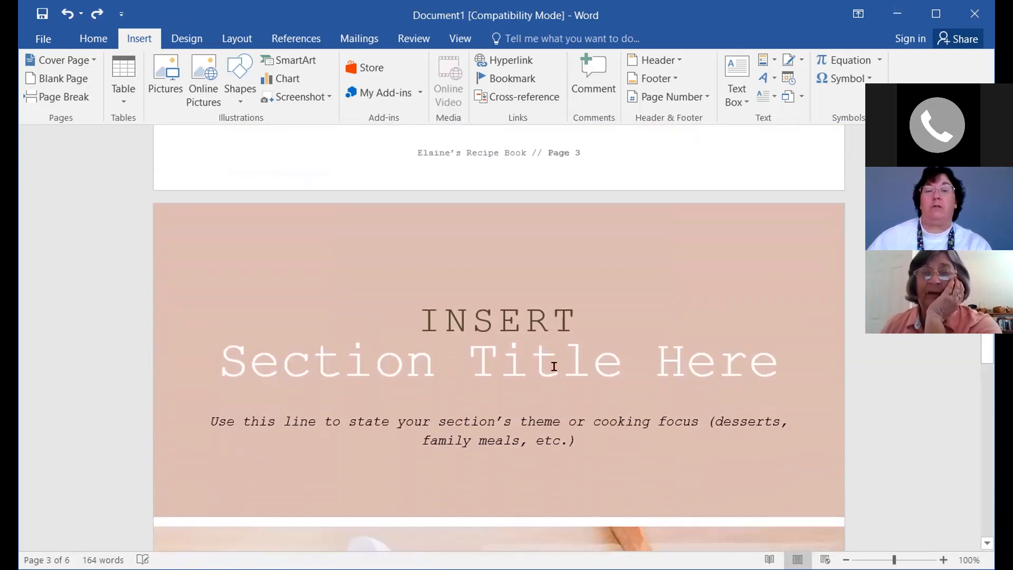
scroll(554, 366, "down", 1)
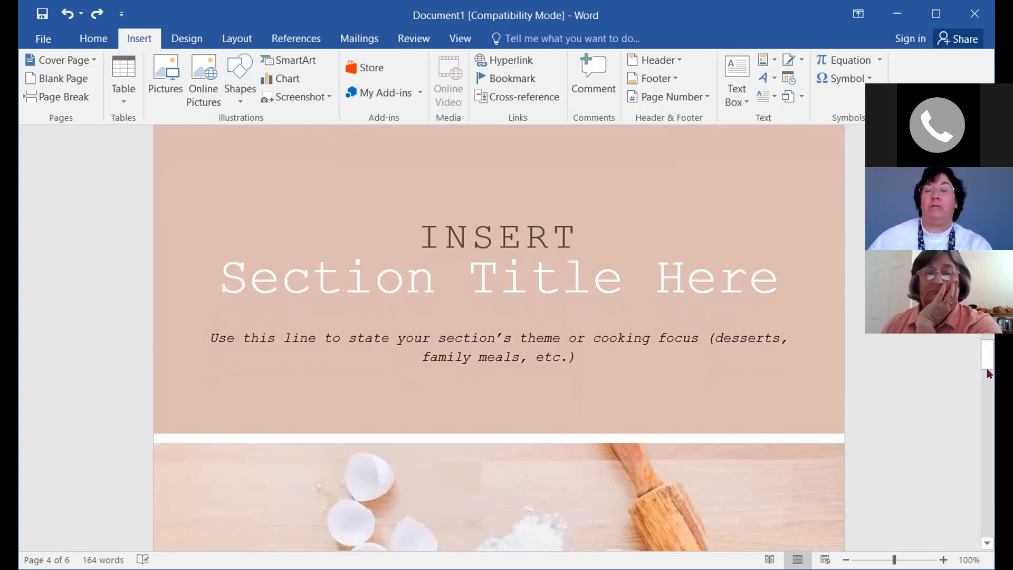
mouse_move(987, 359)
left_mouse_down()
mouse_move(989, 344)
mouse_move(988, 404)
mouse_move(987, 351)
left_mouse_up()
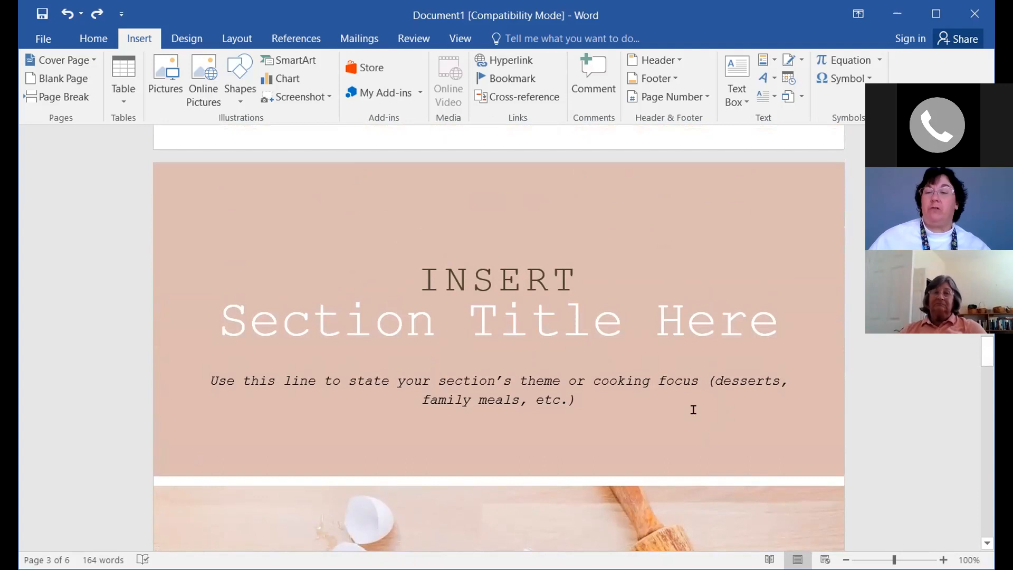
scroll(554, 402, "down", 1)
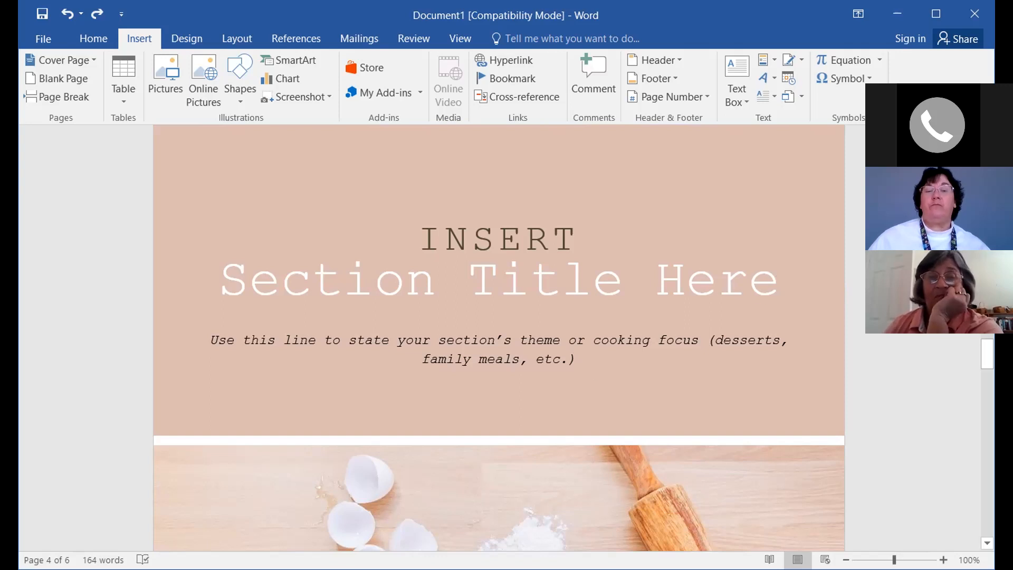
left_click(417, 231)
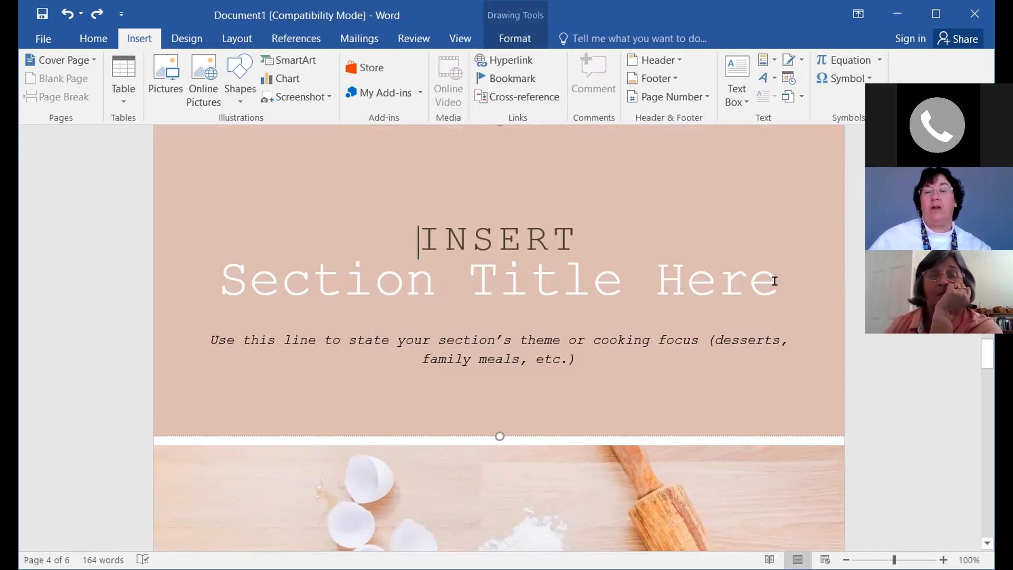
Change the pink page title from 'INSERT Section Title Here' to 'Fruit Trays'
double_click(635, 245)
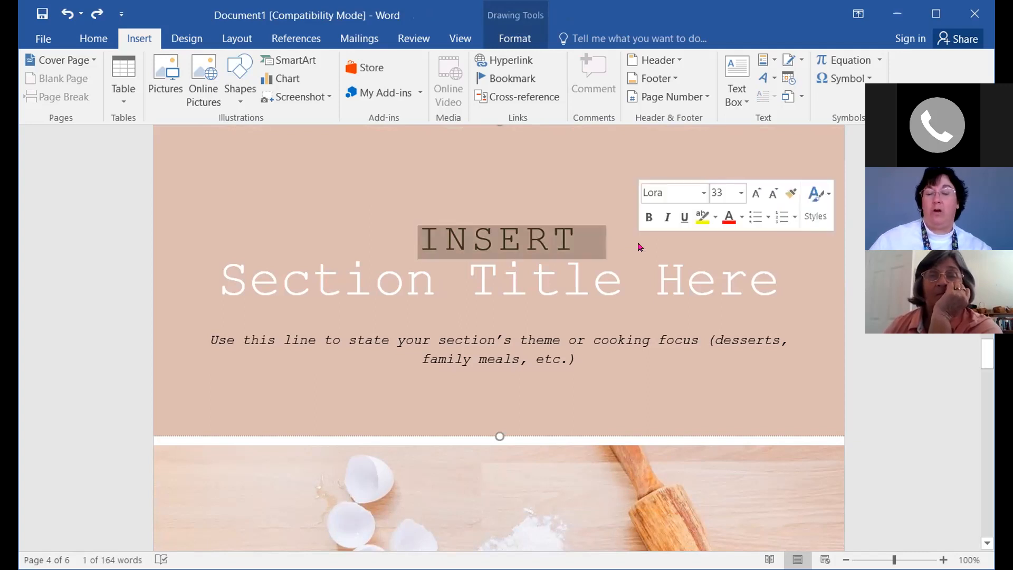
key("Delete")
key("Delete")
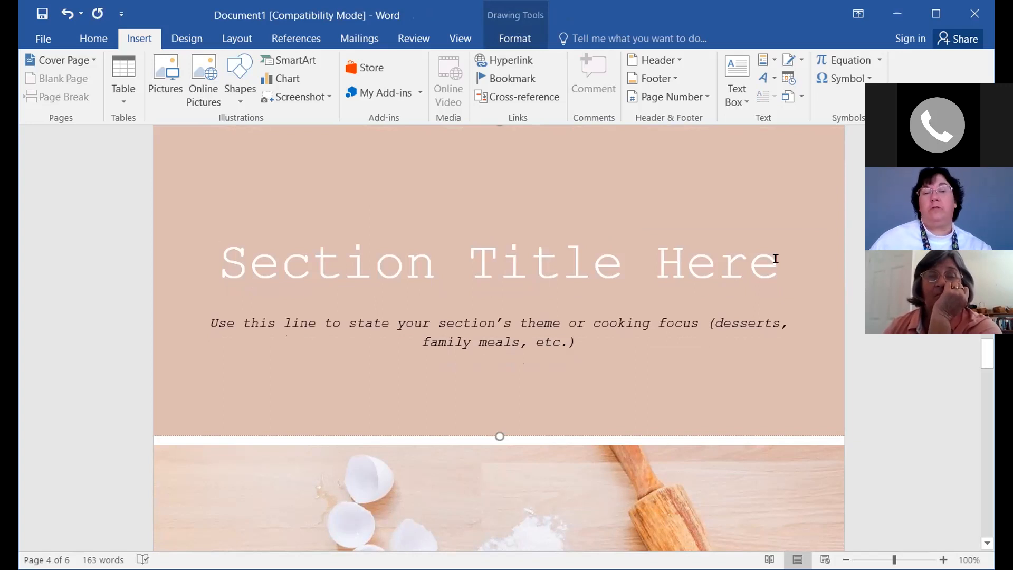
key("shift+End")
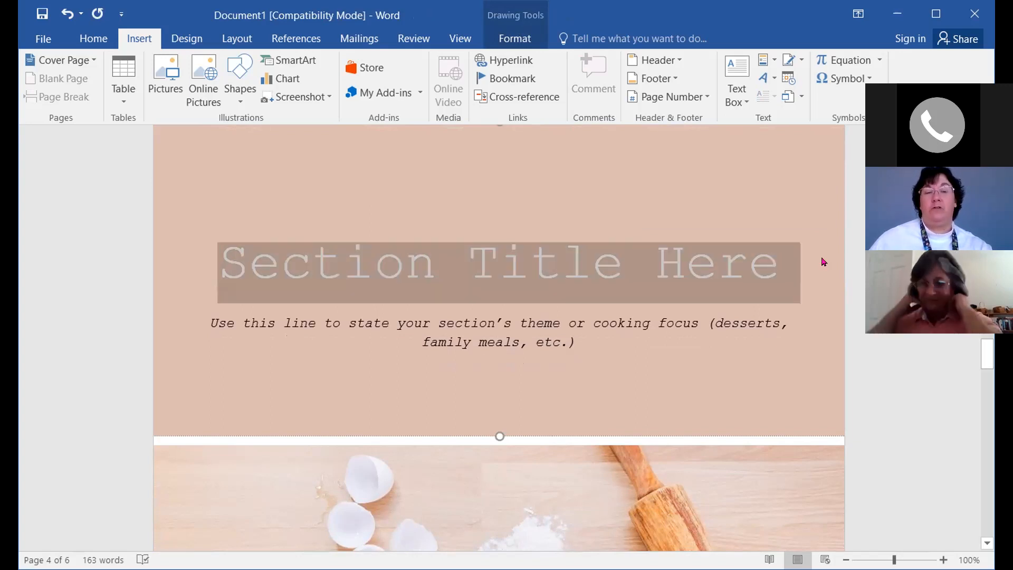
type("Fru")
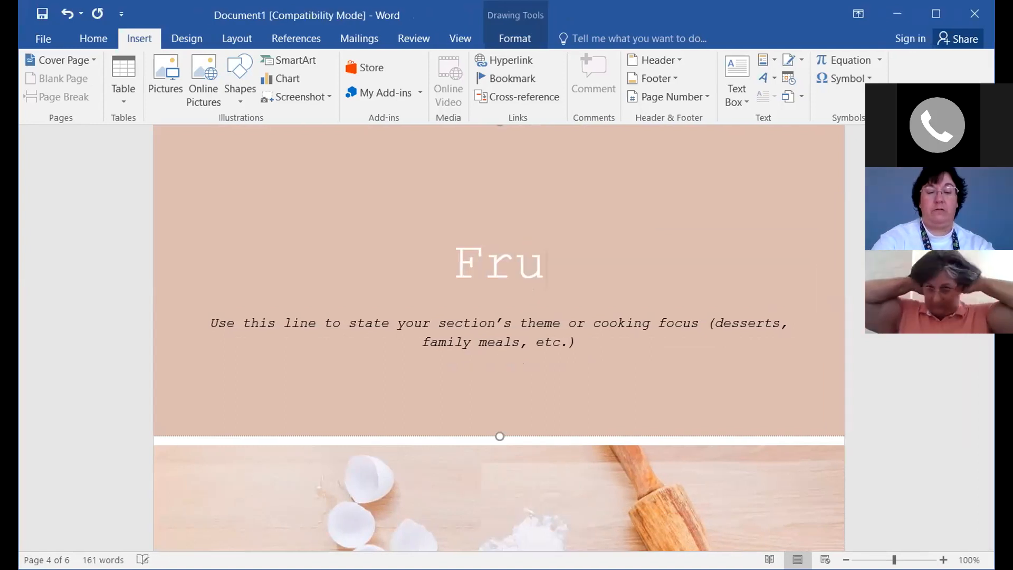
type("it Trays")
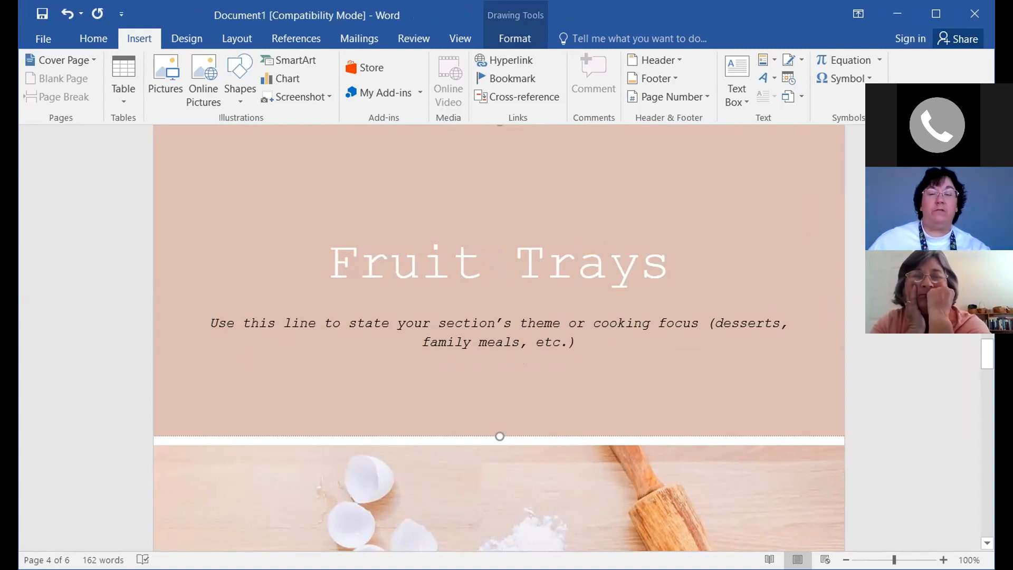
Delete the theme placeholder line beneath the section title
left_click(607, 357)
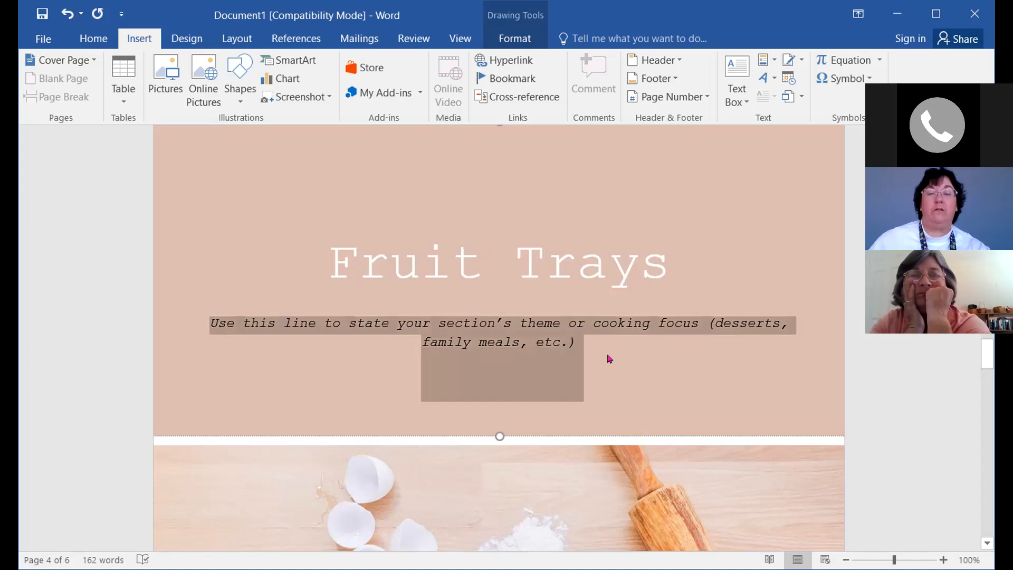
key("Delete")
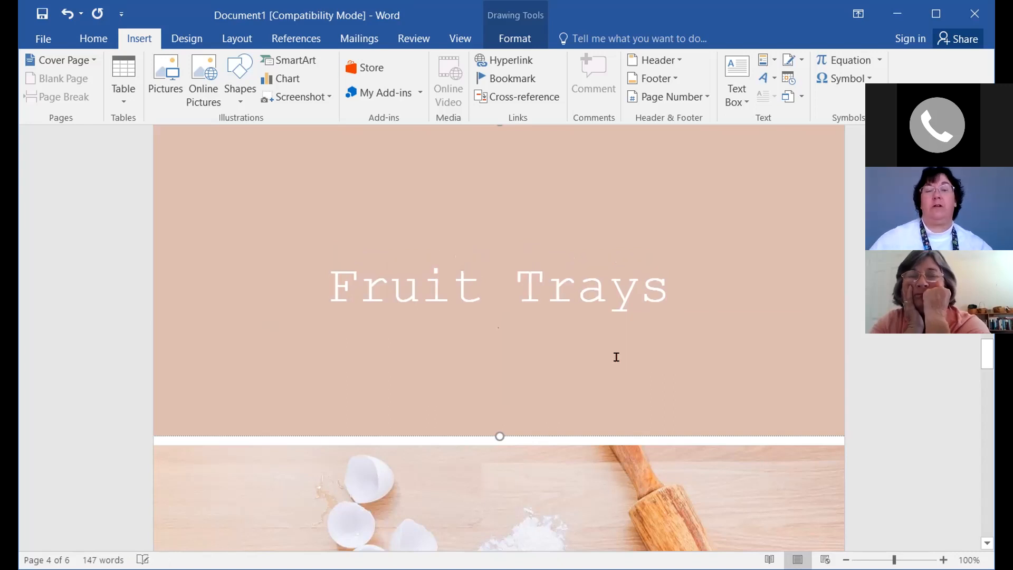
scroll(896, 373, "down", 6)
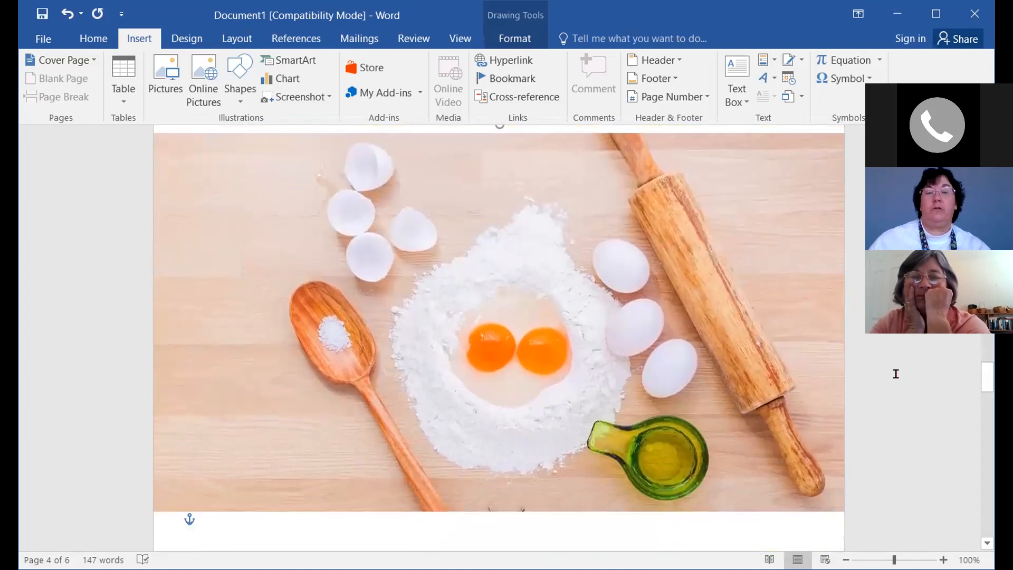
scroll(896, 373, "down", 1)
scroll(896, 373, "up", 1)
left_click(517, 305)
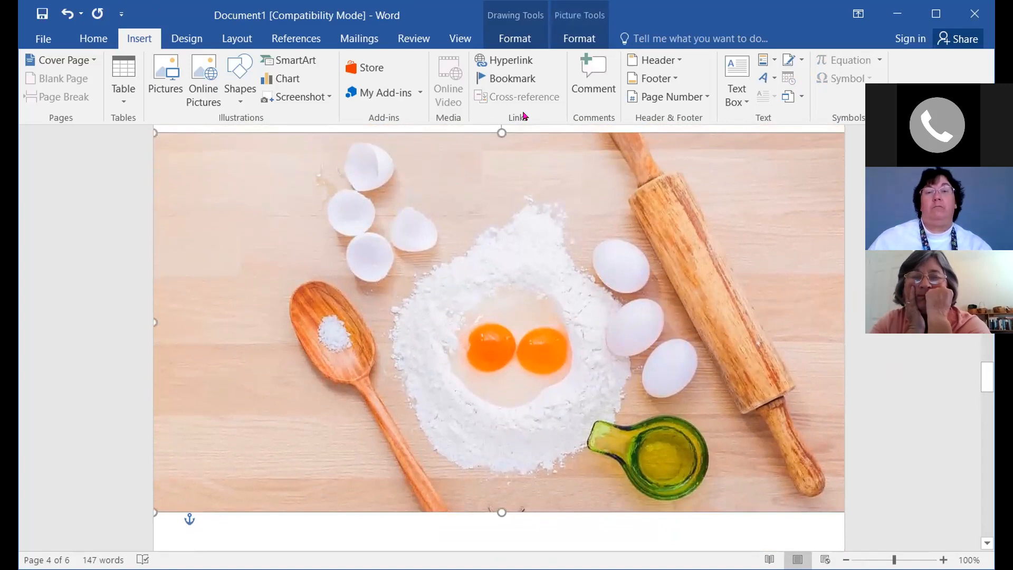
left_click(511, 39)
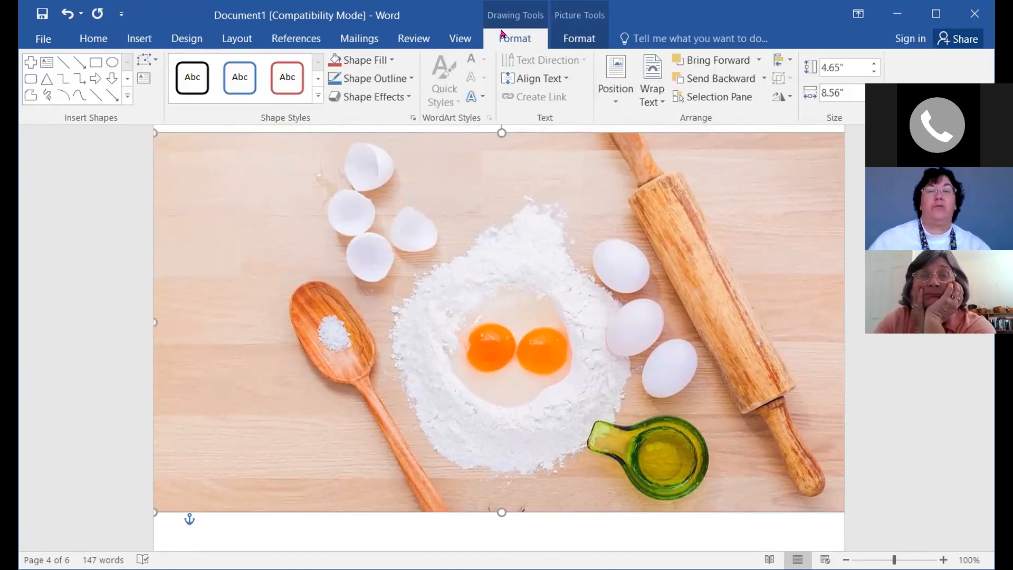
left_click(353, 61)
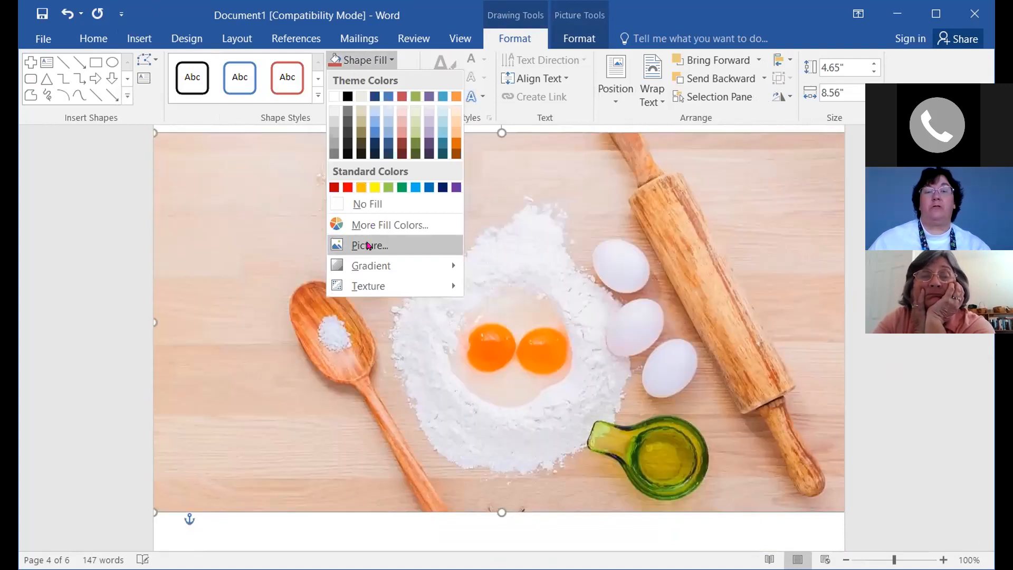
left_click(368, 245)
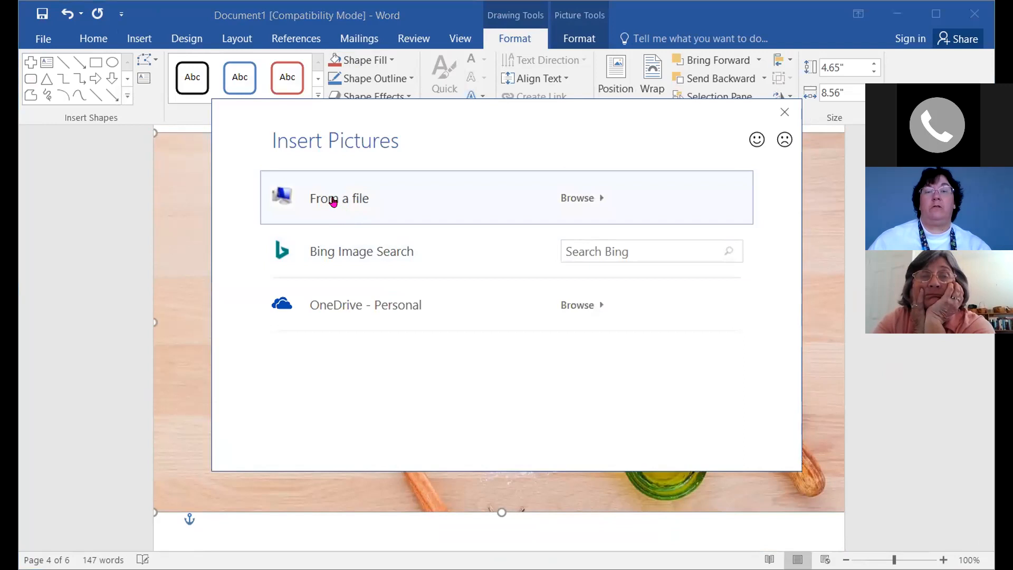
left_click(337, 202)
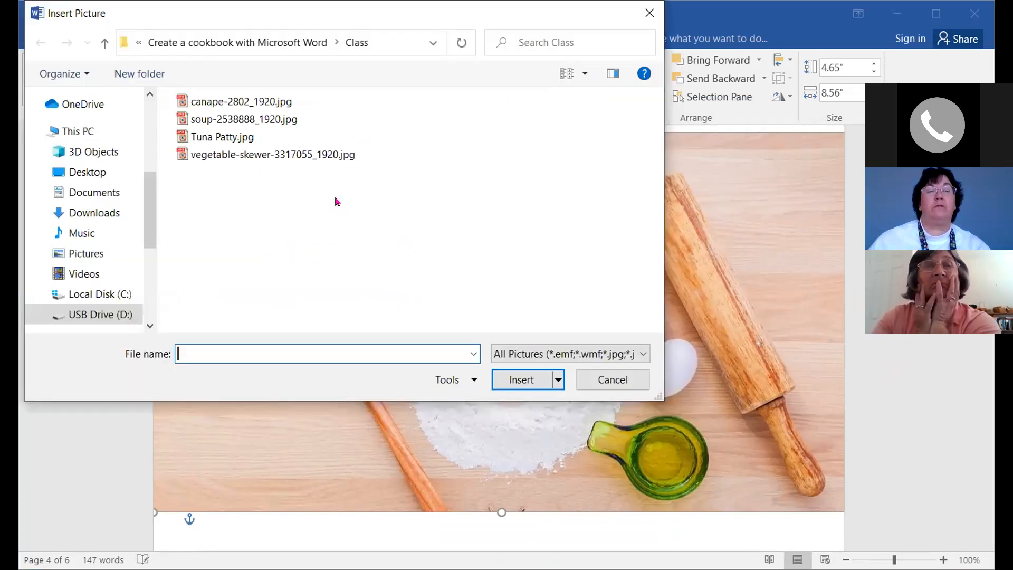
left_click(612, 379)
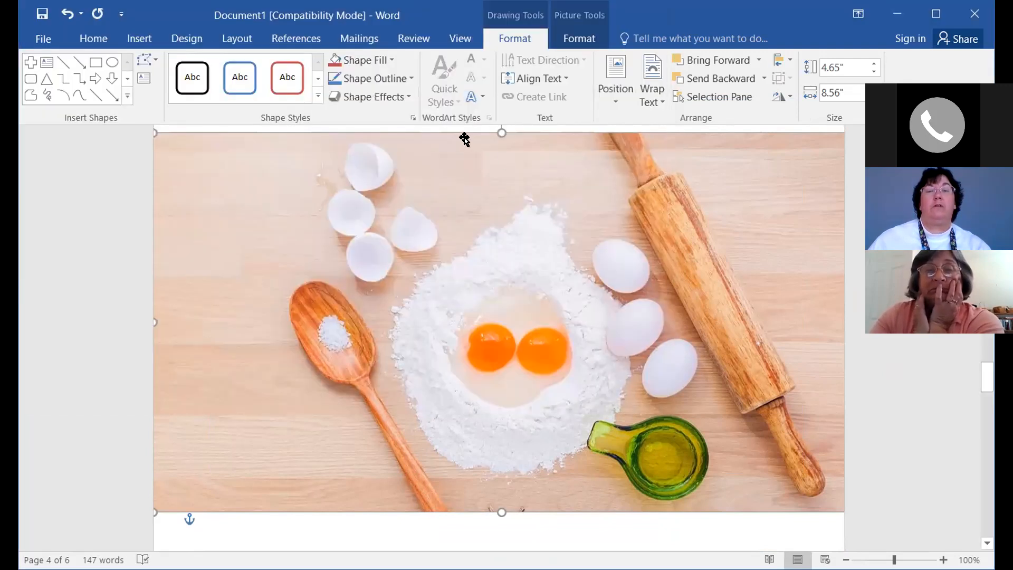
left_click(363, 61)
left_click(375, 248)
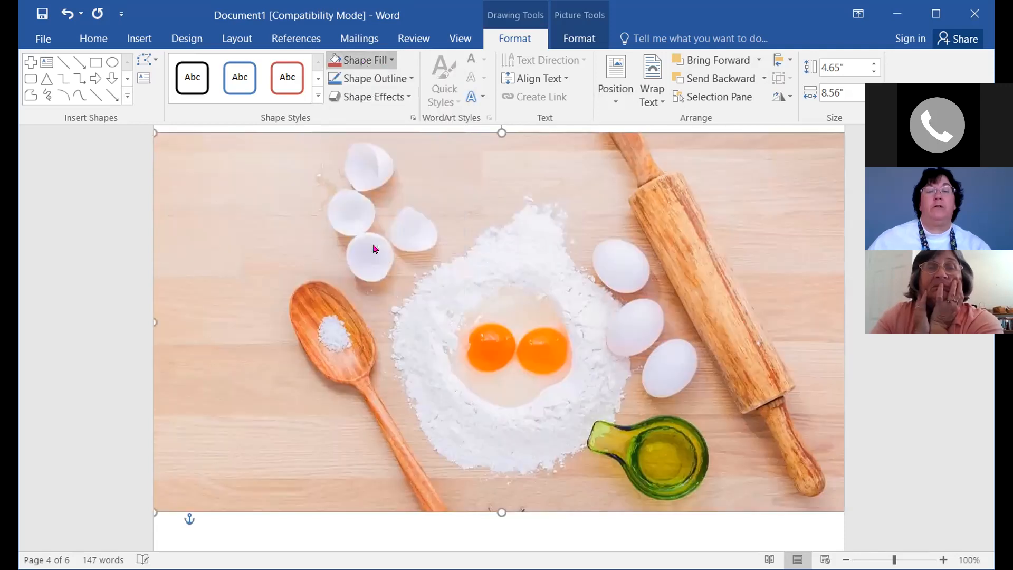
Search Bing images for 'fruit trays' and insert the vegetable tray with dip photo
left_click(601, 251)
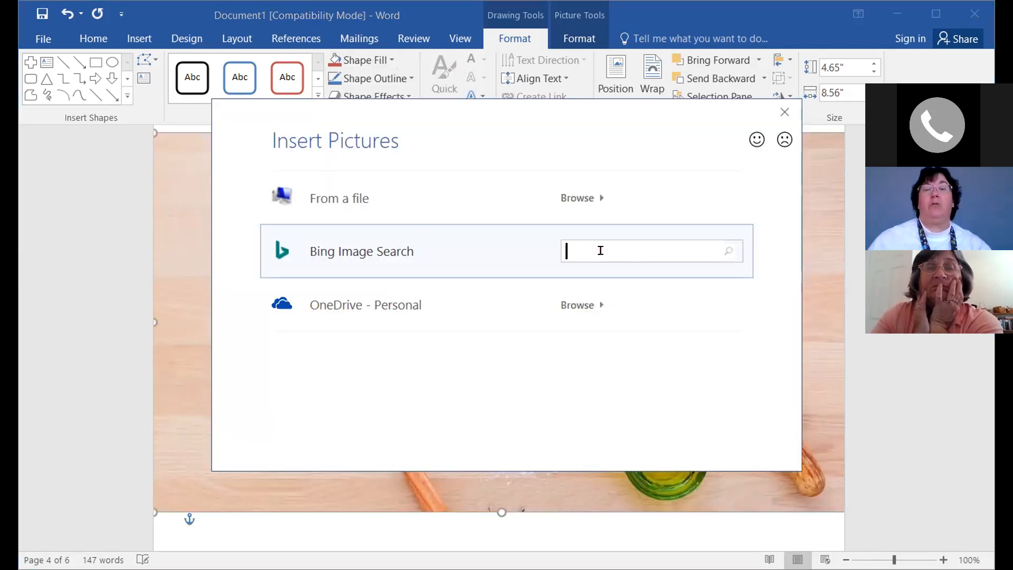
type("fr")
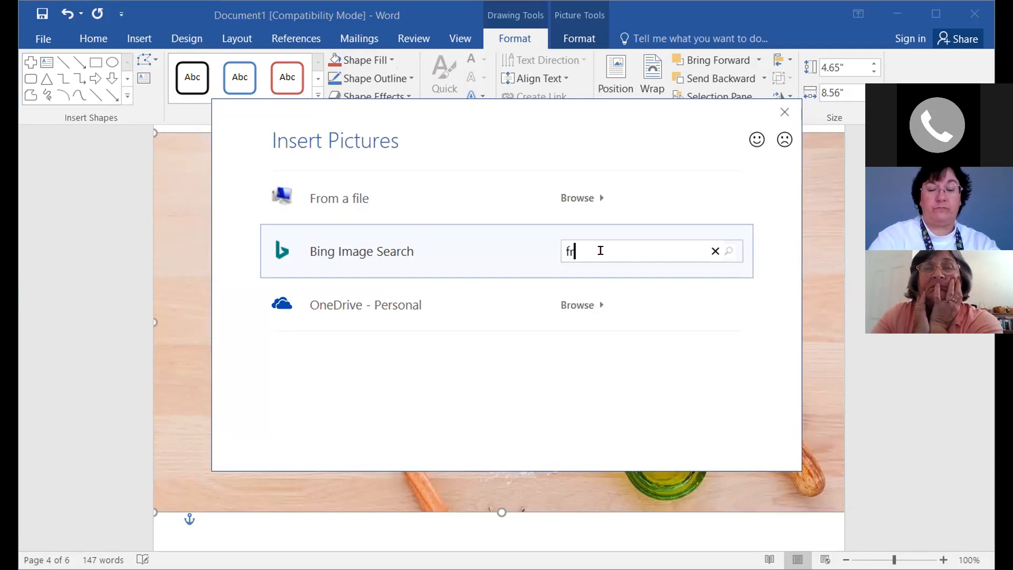
type("uit trays")
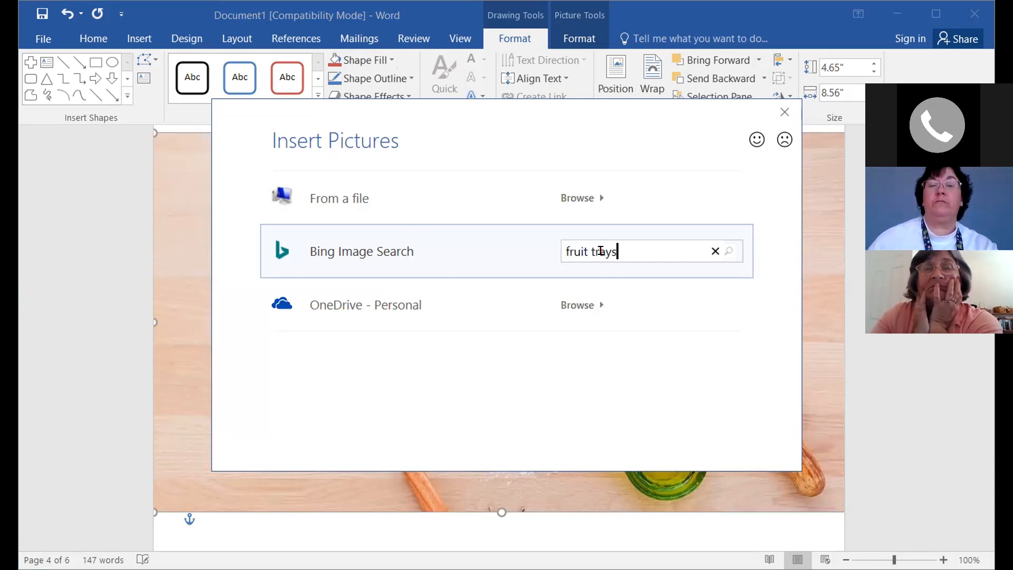
key("Return")
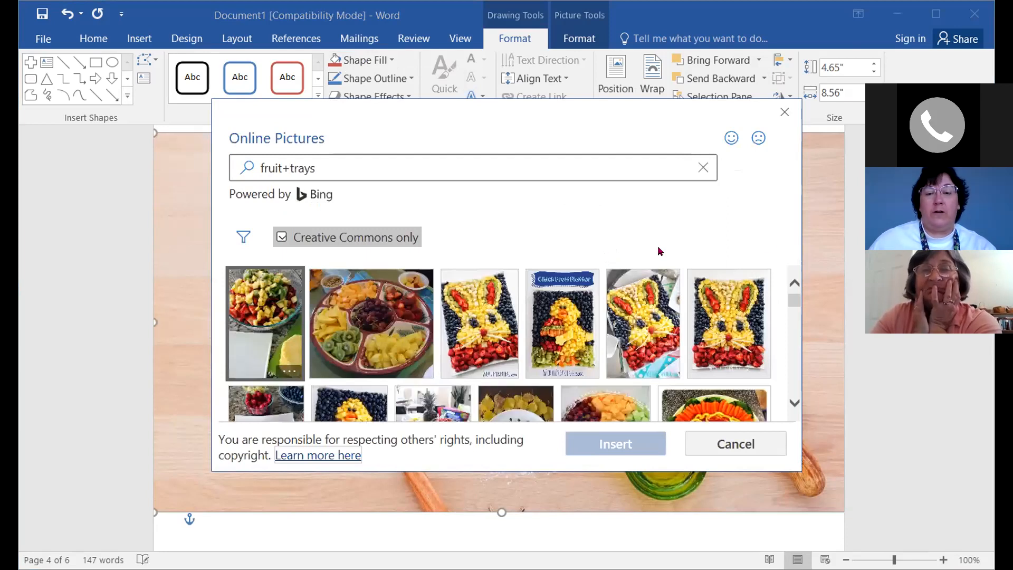
left_click_drag(790, 305, 800, 343)
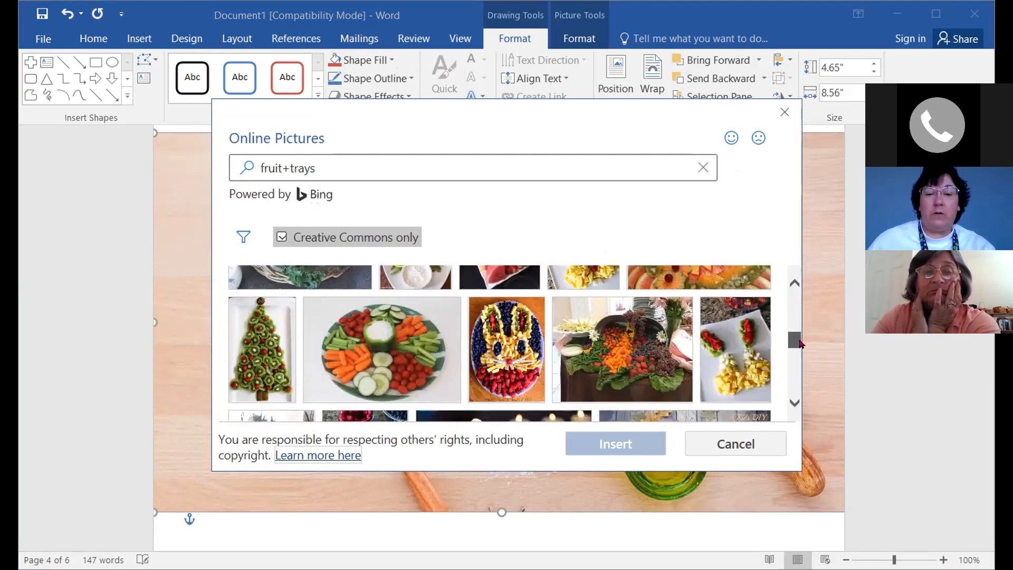
left_click_drag(800, 343, 801, 346)
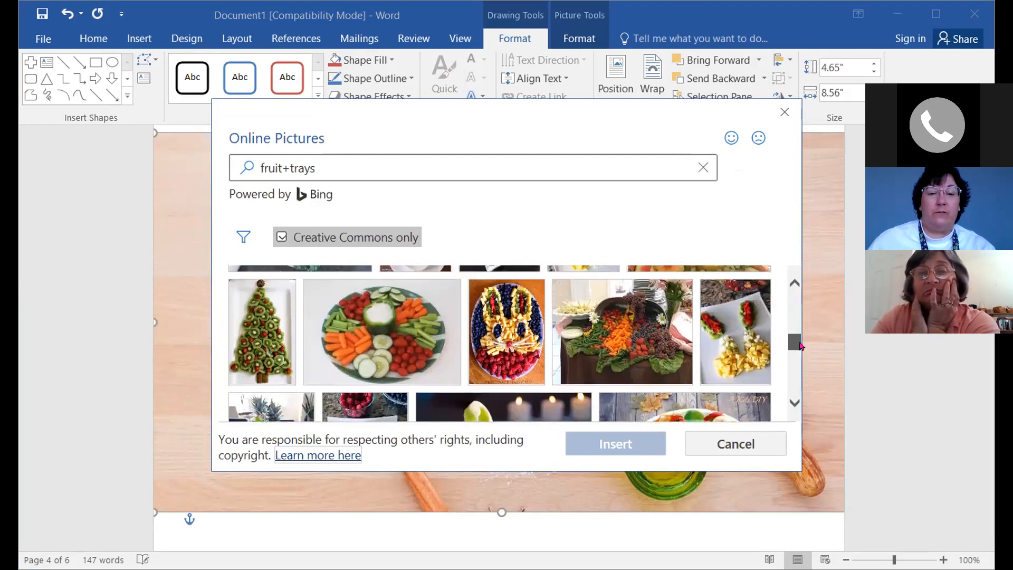
left_click(383, 336)
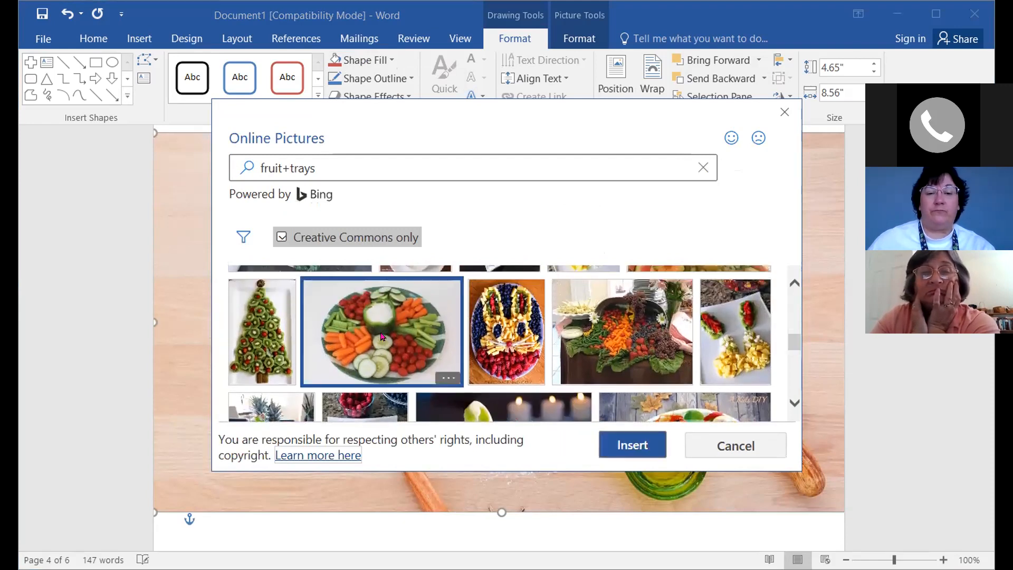
left_click(633, 444)
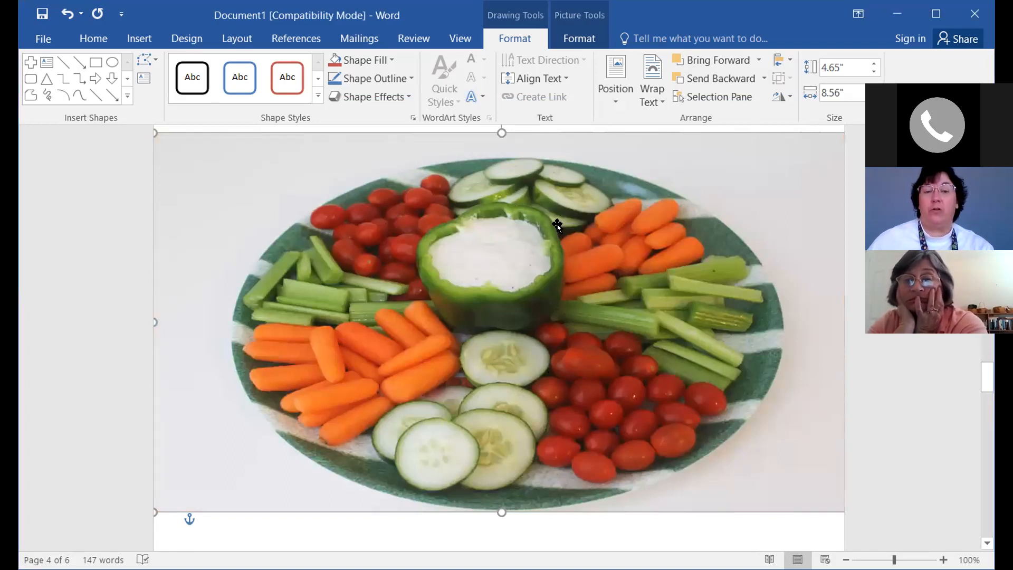
Crop the page 4 vegetable tray photo, shifting it up so more of the platter's lower part shows
left_click(575, 38)
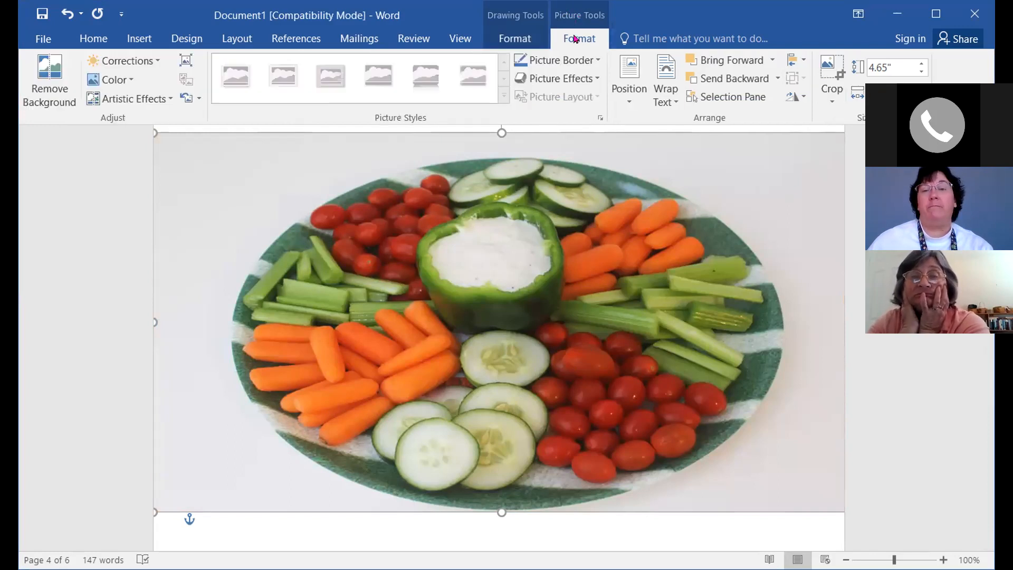
left_click(834, 101)
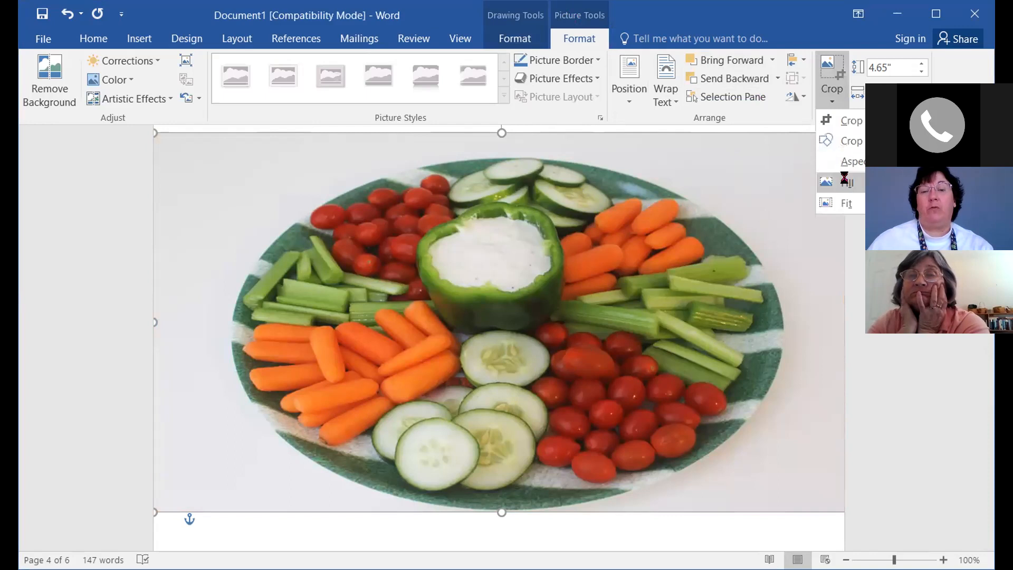
left_click(850, 120)
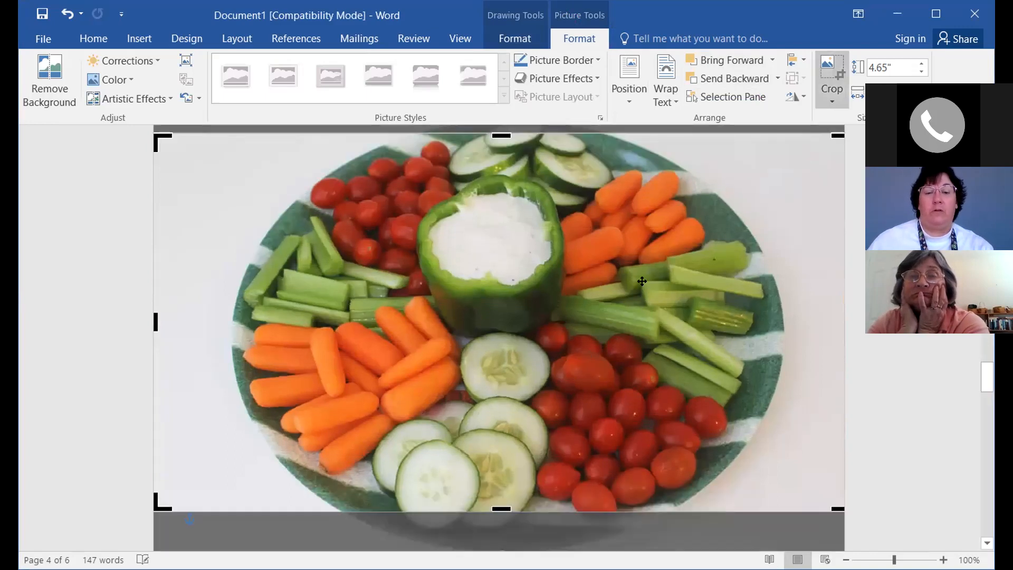
left_click_drag(580, 281, 574, 253)
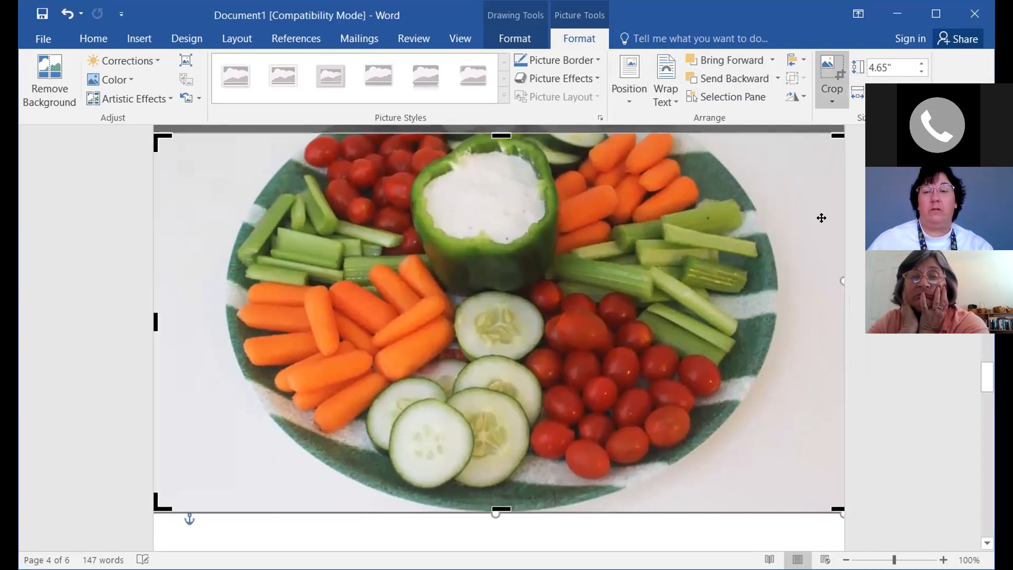
left_click(666, 529)
Replace 'Fruit' with 'Vegetable' in the page 4 banner so it reads 'Vegetable Trays'
scroll(882, 431, "up", 5)
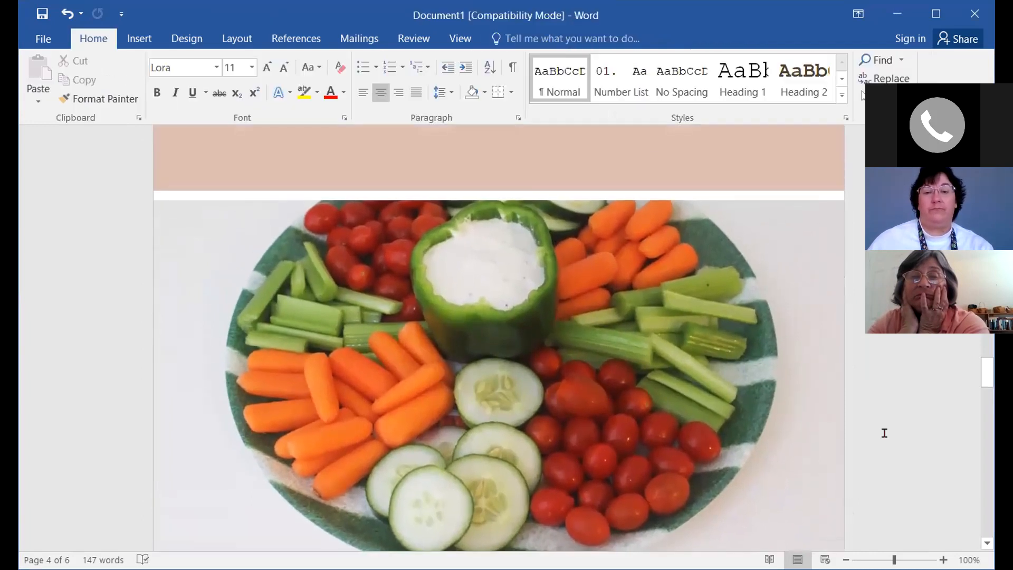
scroll(870, 431, "up", 4)
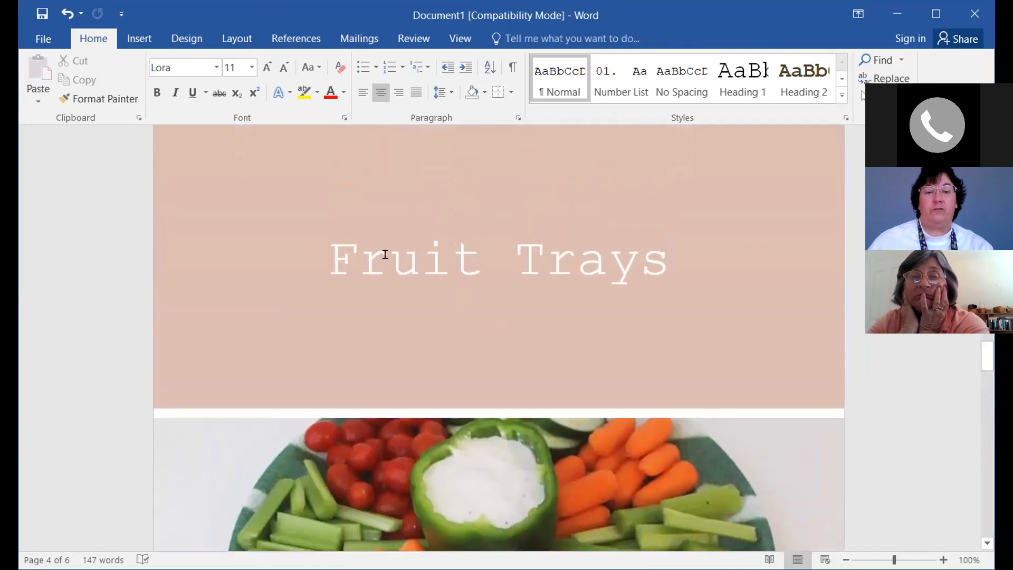
left_click_drag(332, 254, 475, 264)
type("Veg")
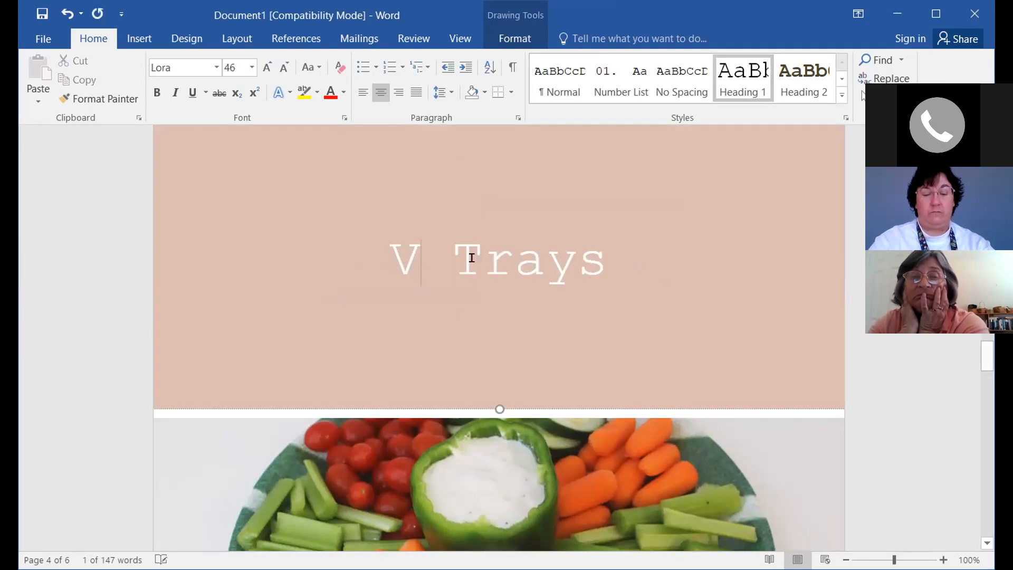
type("etable")
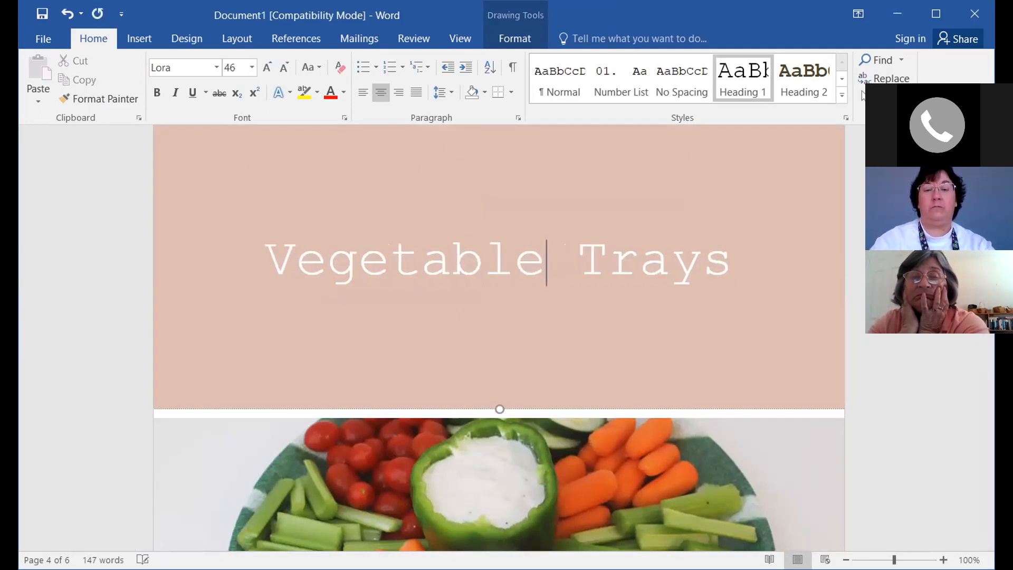
left_click(891, 410)
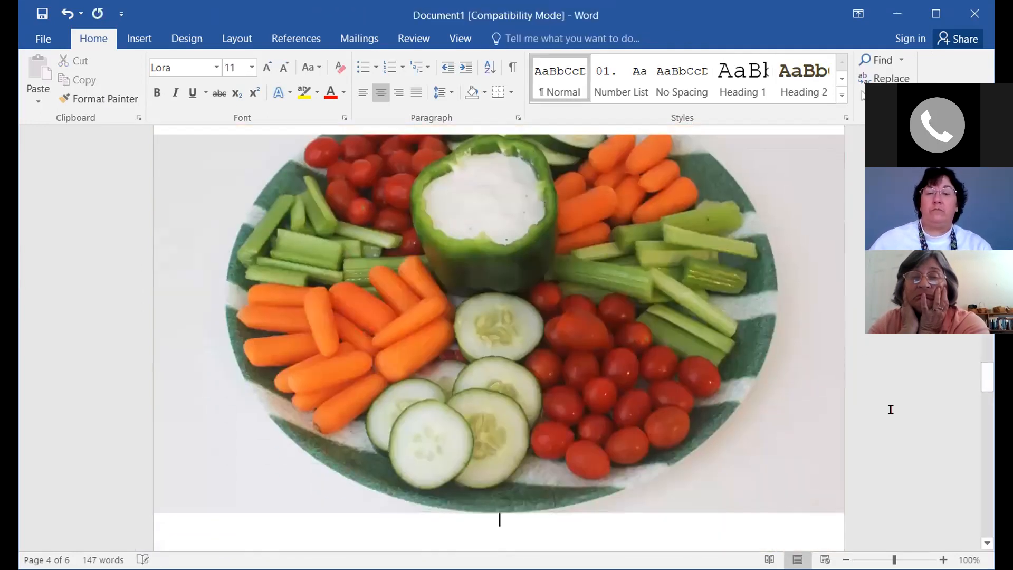
scroll(697, 528, "down", 1)
scroll(686, 507, "up", 5)
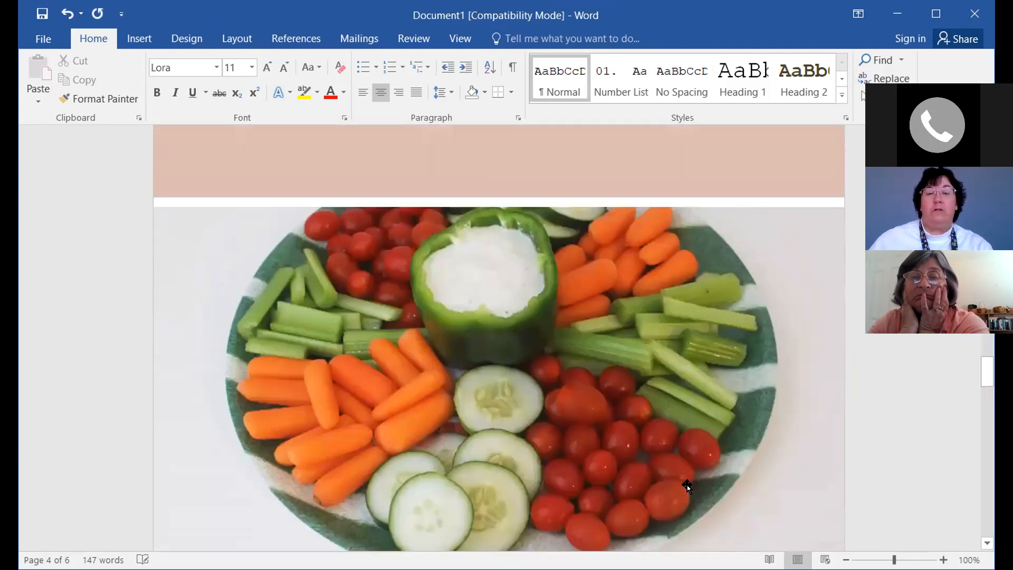
scroll(680, 473, "up", 1)
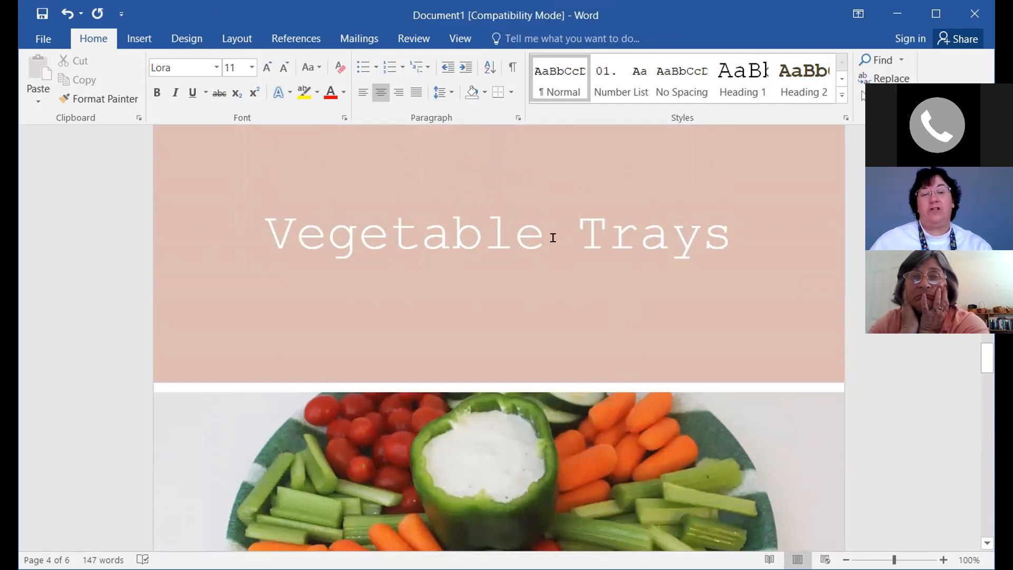
scroll(593, 398, "down", 6)
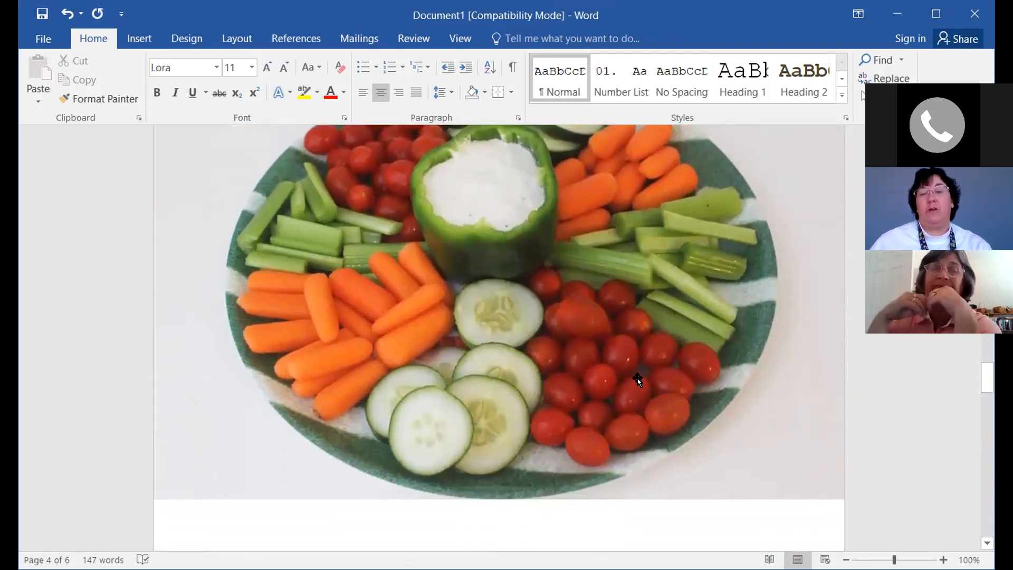
scroll(670, 456, "down", 6)
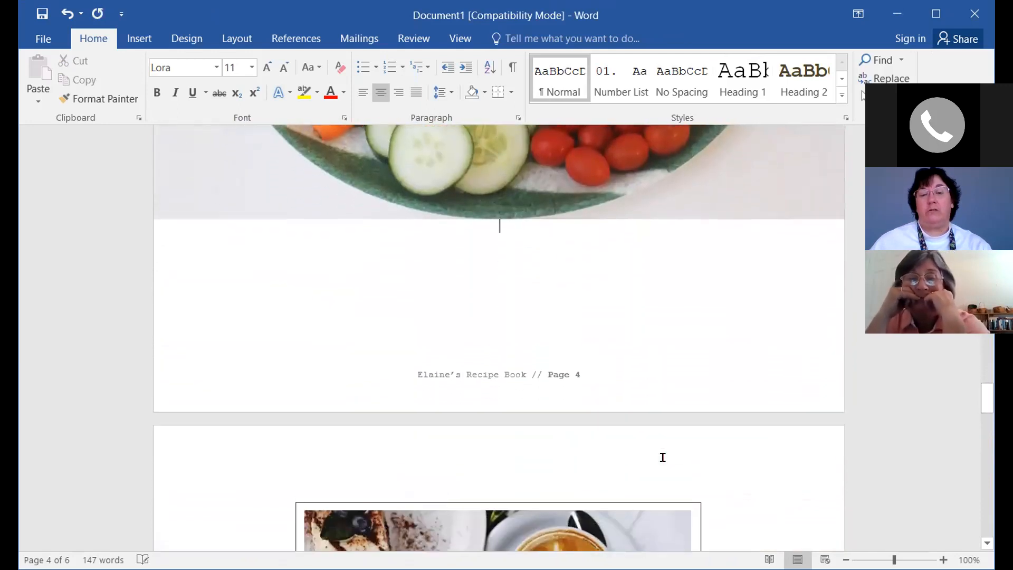
scroll(665, 459, "down", 1)
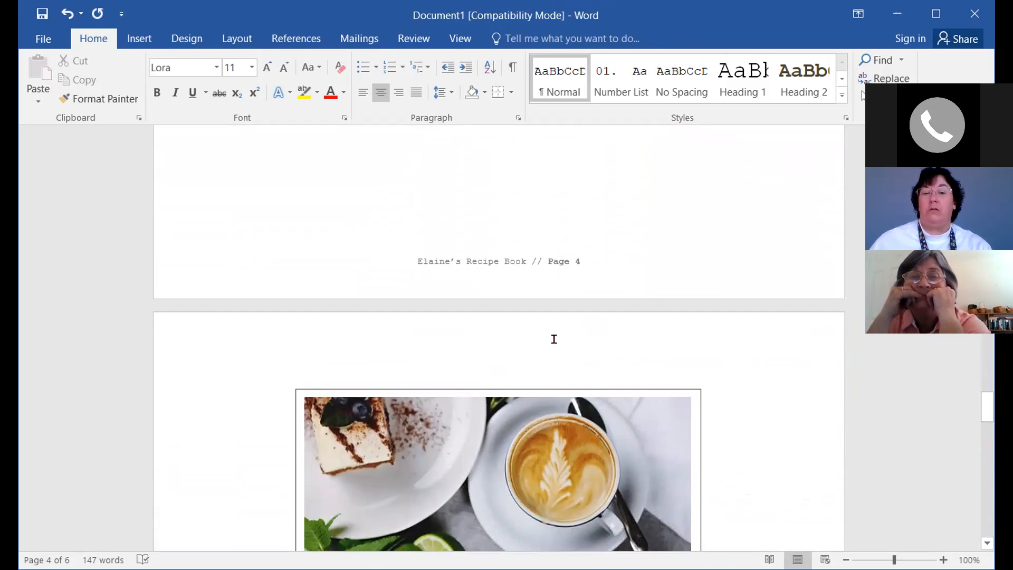
Add a blank paragraph after 'memories.' at the end of the page 5 Author's Note
scroll(554, 339, "down", 2)
scroll(760, 405, "down", 3)
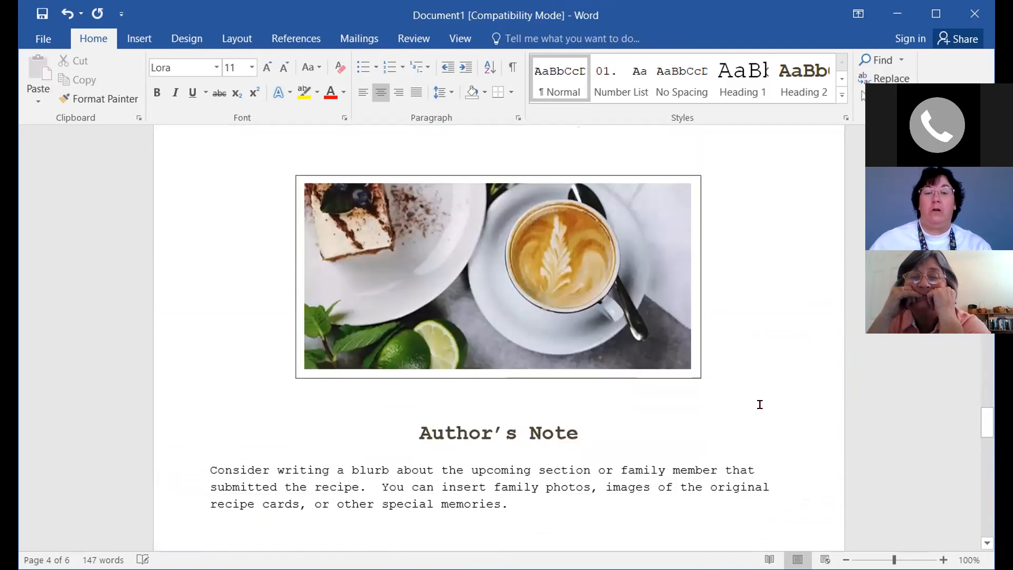
scroll(760, 405, "down", 1)
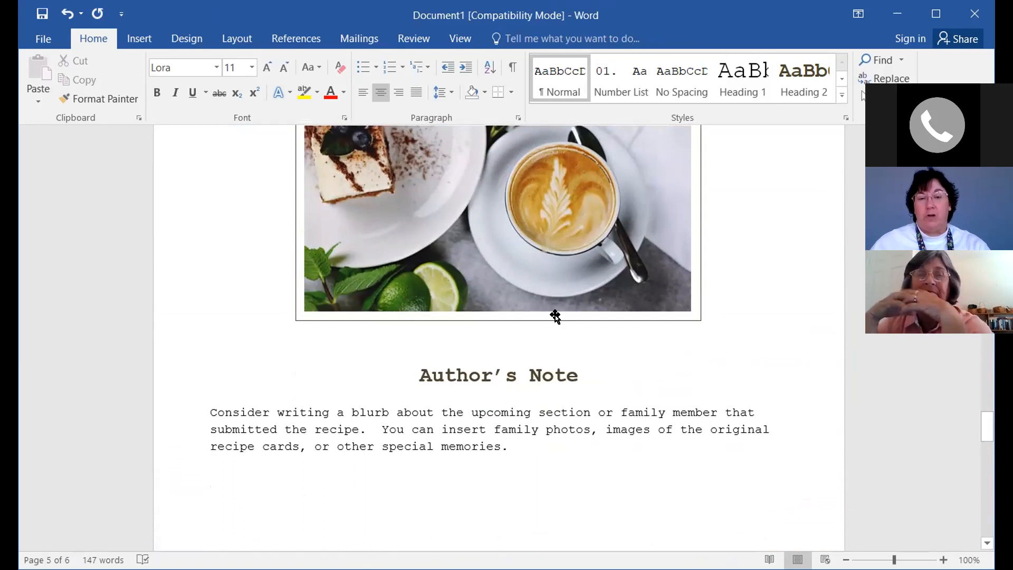
scroll(508, 454, "down", 2)
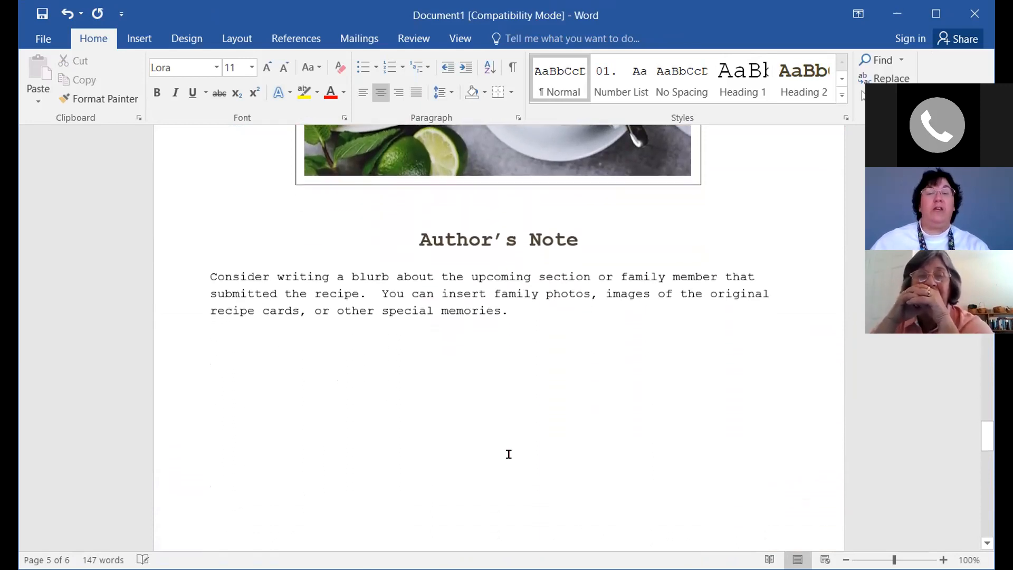
left_click(537, 310)
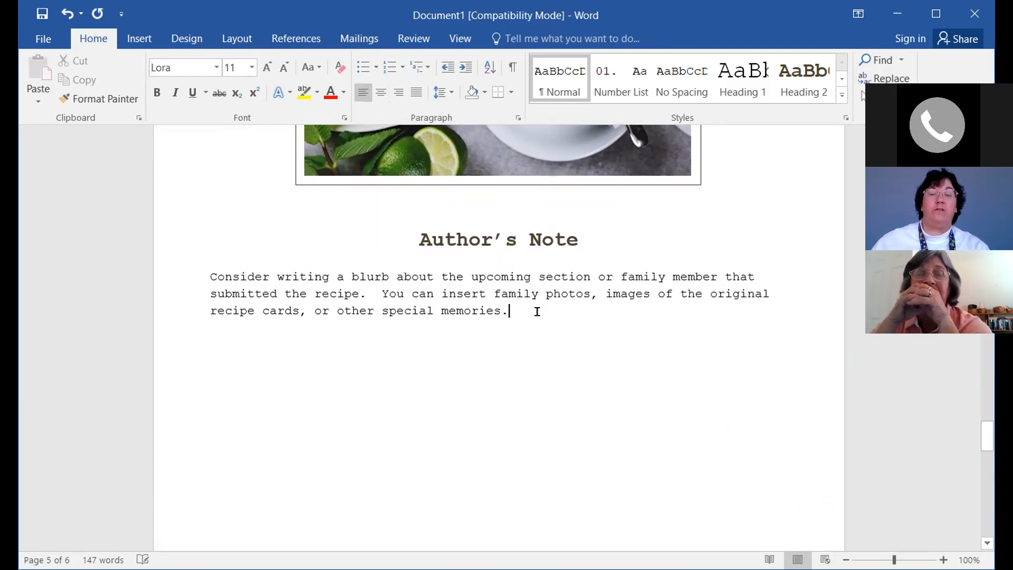
key("Return")
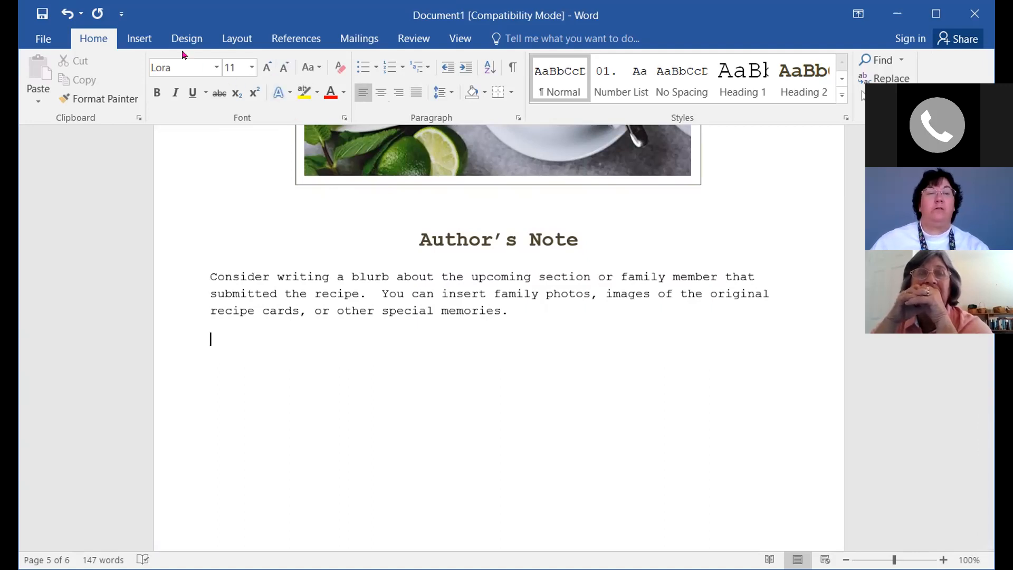
left_click(134, 37)
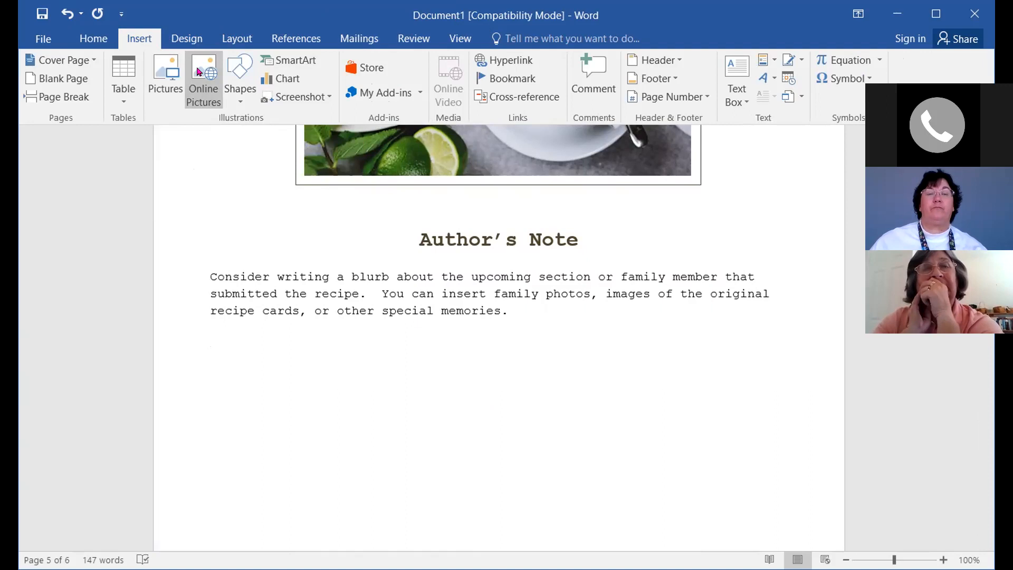
Search Online Pictures on Bing for 'vegetable tray'
left_click(200, 72)
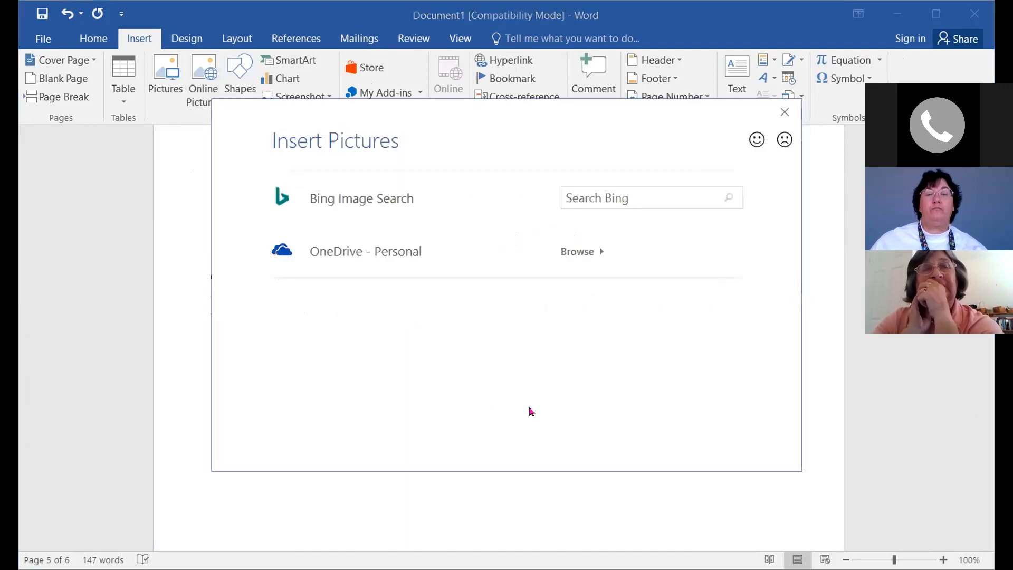
left_click(593, 194)
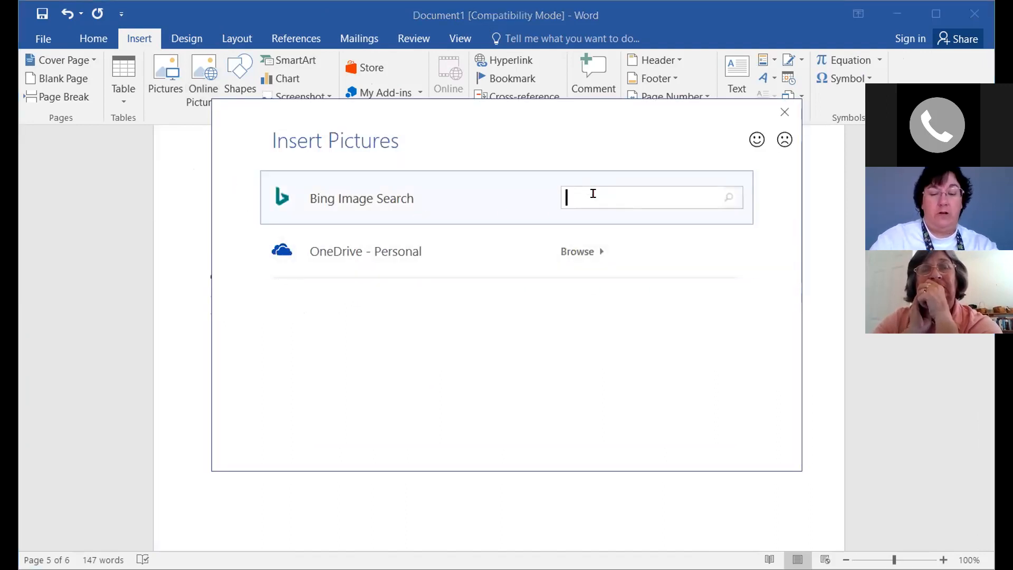
type("ve")
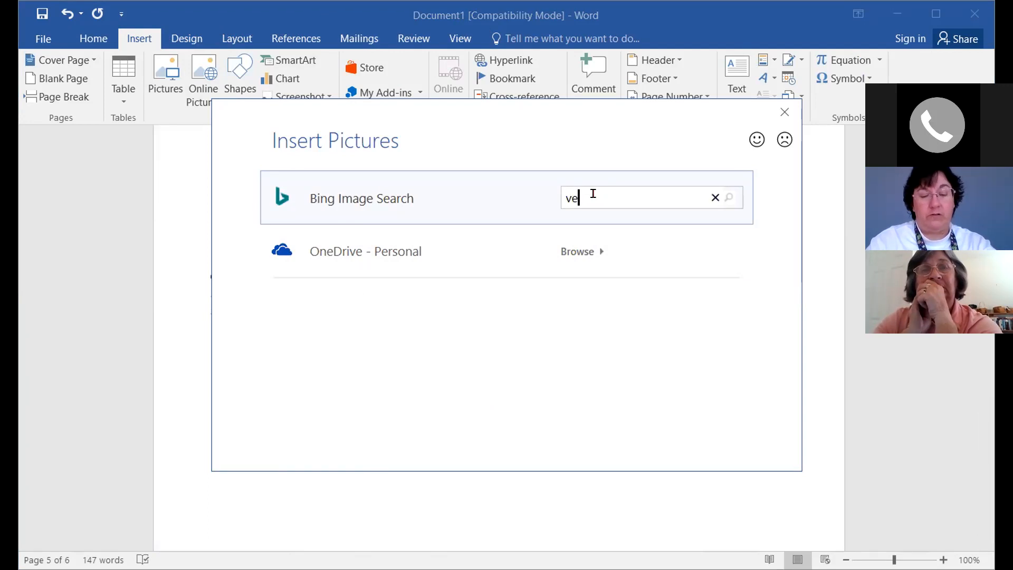
type("geta")
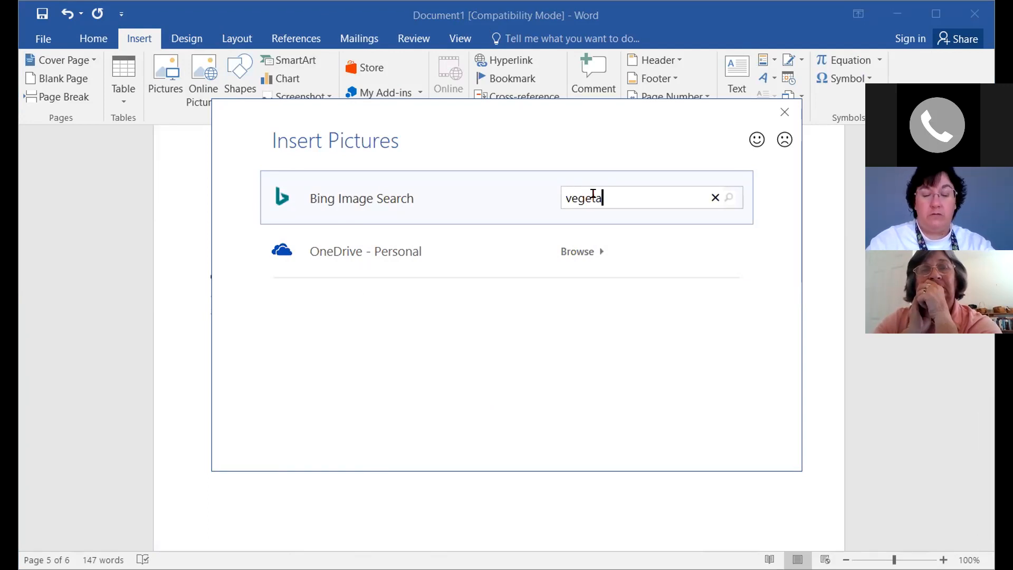
type("ble tra")
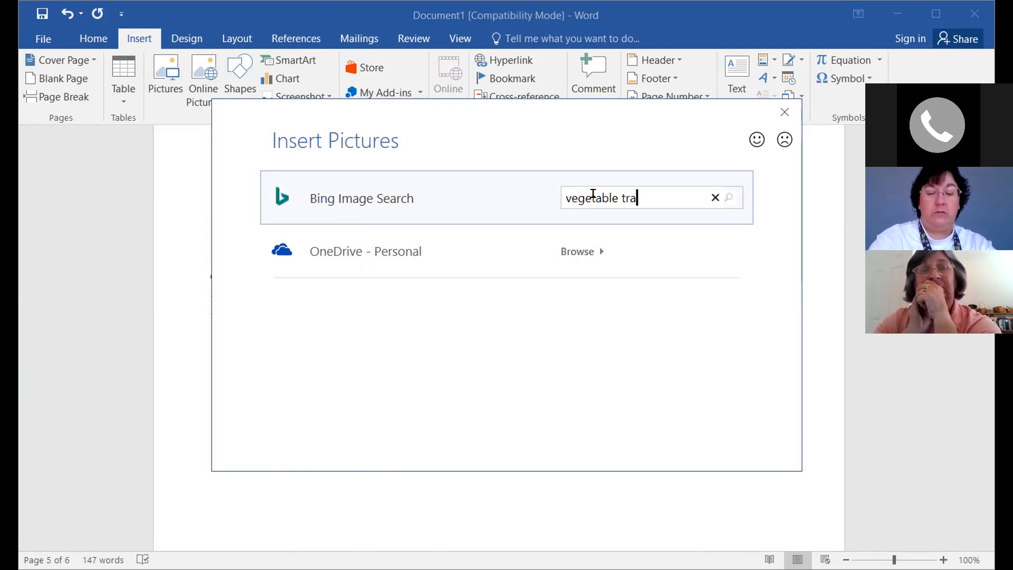
type("y")
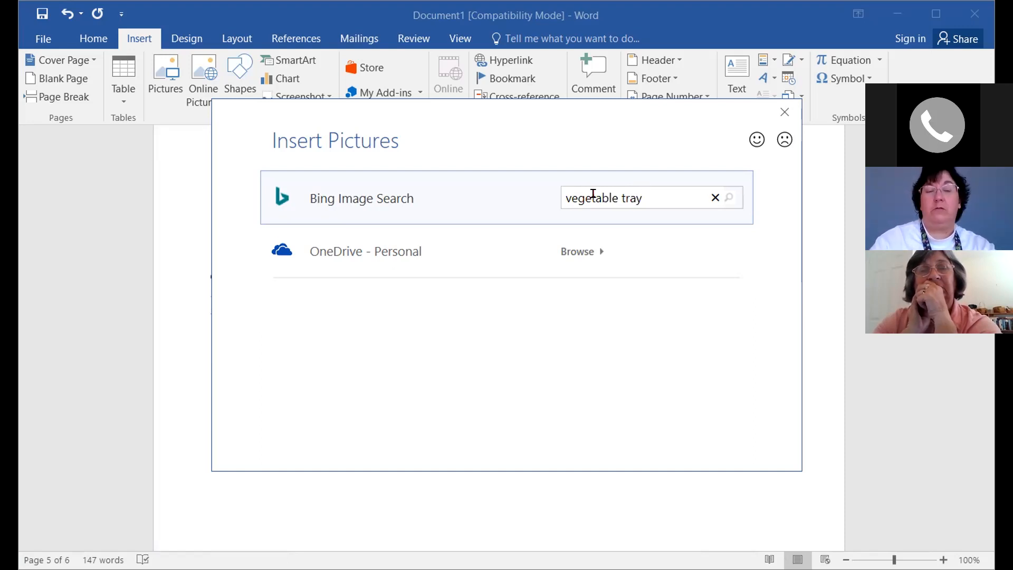
key("Return")
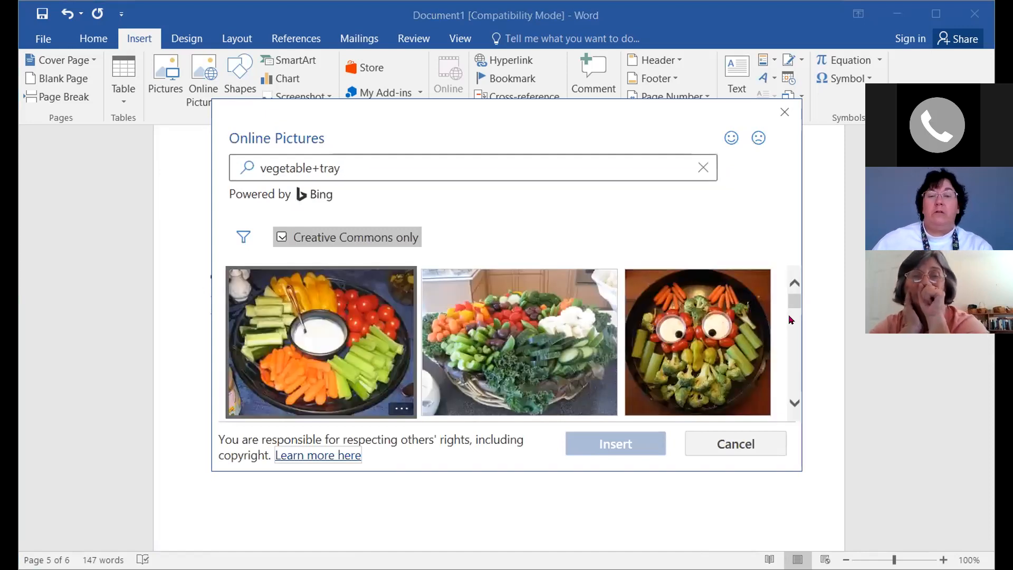
Insert the result showing vegetables arranged like flowers in glasses
left_click(794, 404)
left_click(794, 403)
left_click(794, 403)
left_click(794, 403)
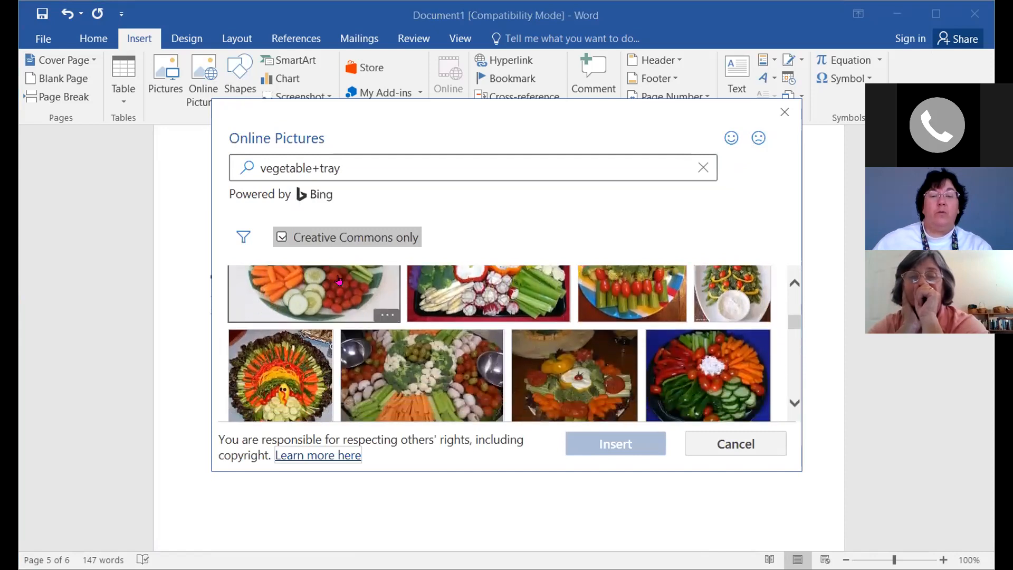
left_click(793, 404)
left_click(793, 403)
left_click(793, 403)
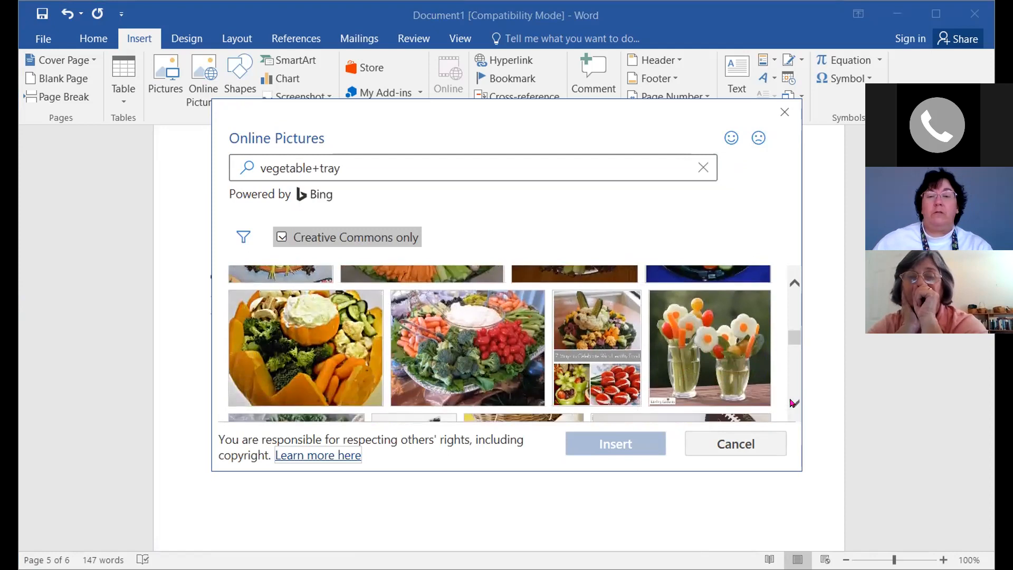
left_click(767, 372)
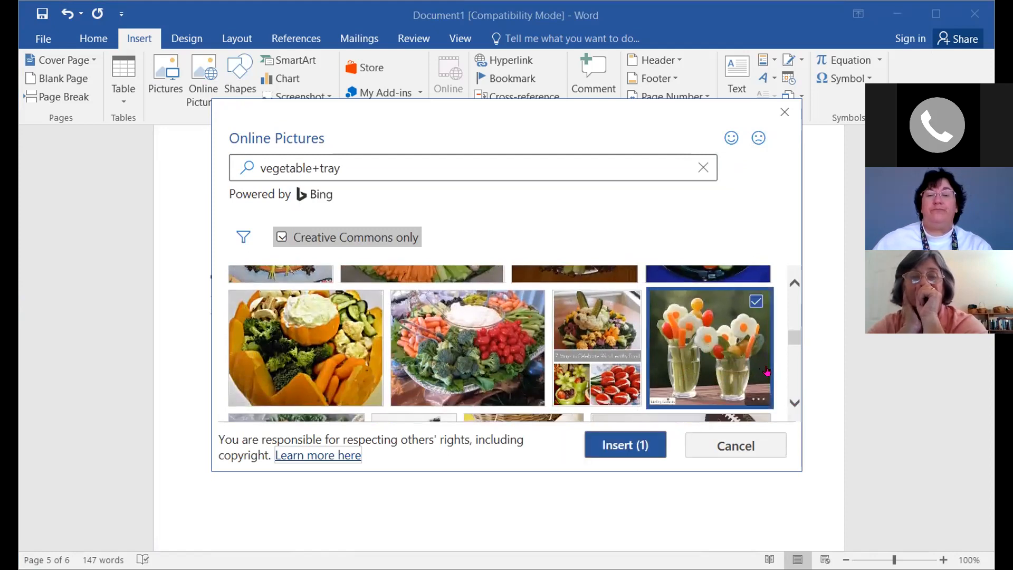
left_click(620, 446)
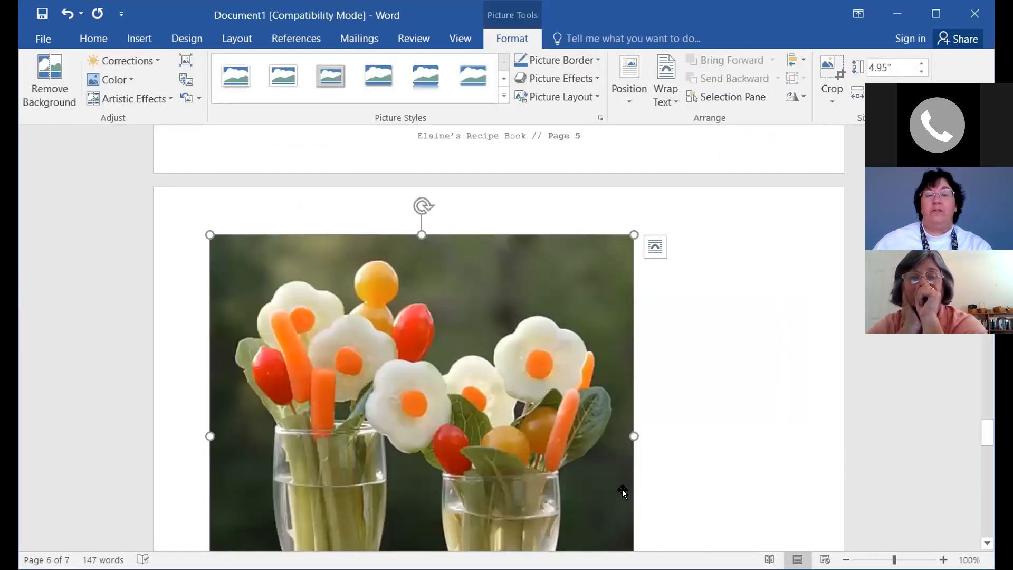
Resize the vegetable-flowers photo from 4.95" to about 2.59" tall
scroll(615, 477, "down", 3)
scroll(615, 476, "down", 2)
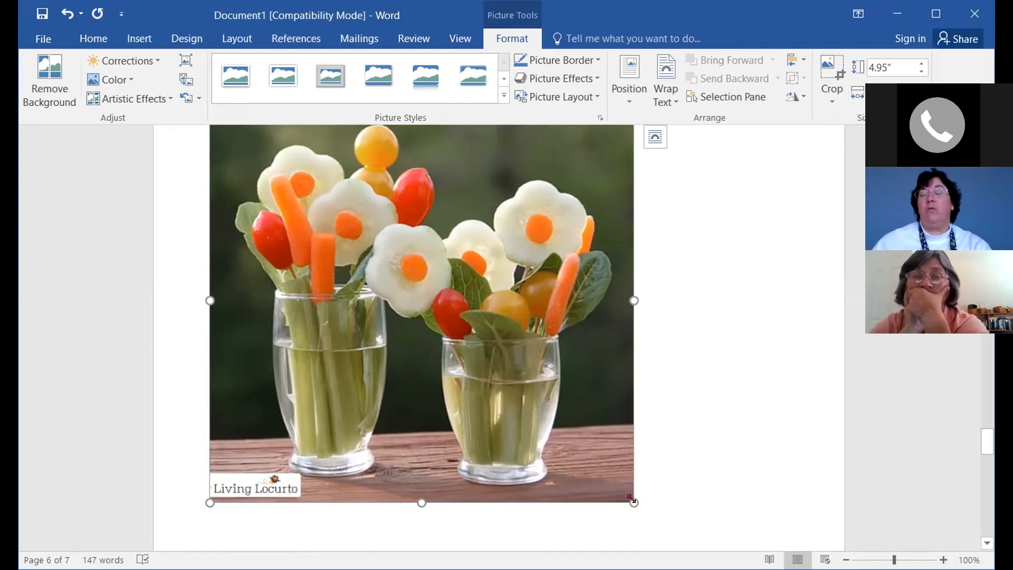
left_click_drag(631, 498, 429, 274)
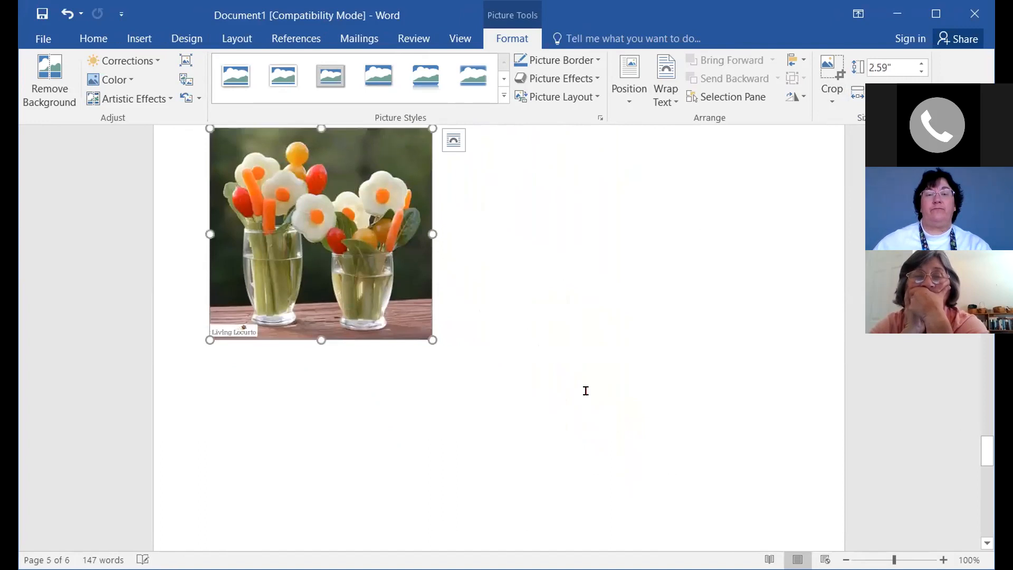
scroll(586, 390, "up", 6)
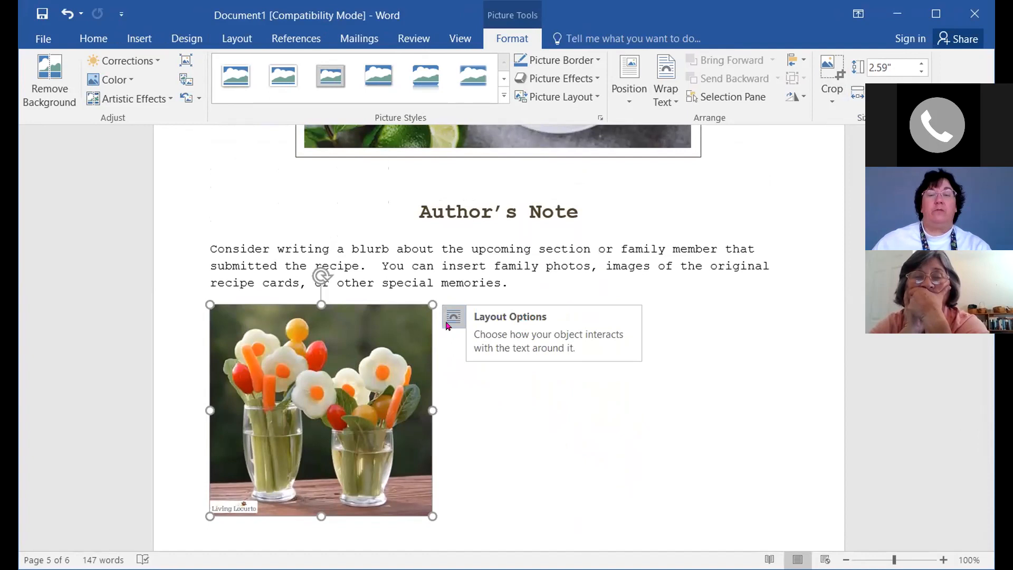
Set the vegetable-flowers photo's text wrapping to Square
left_click(455, 319)
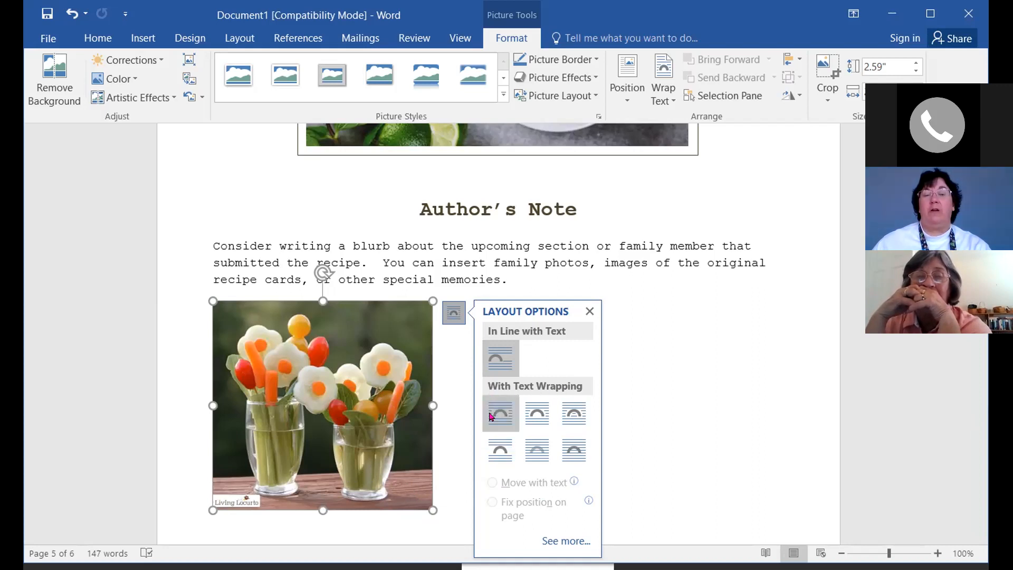
left_click(499, 413)
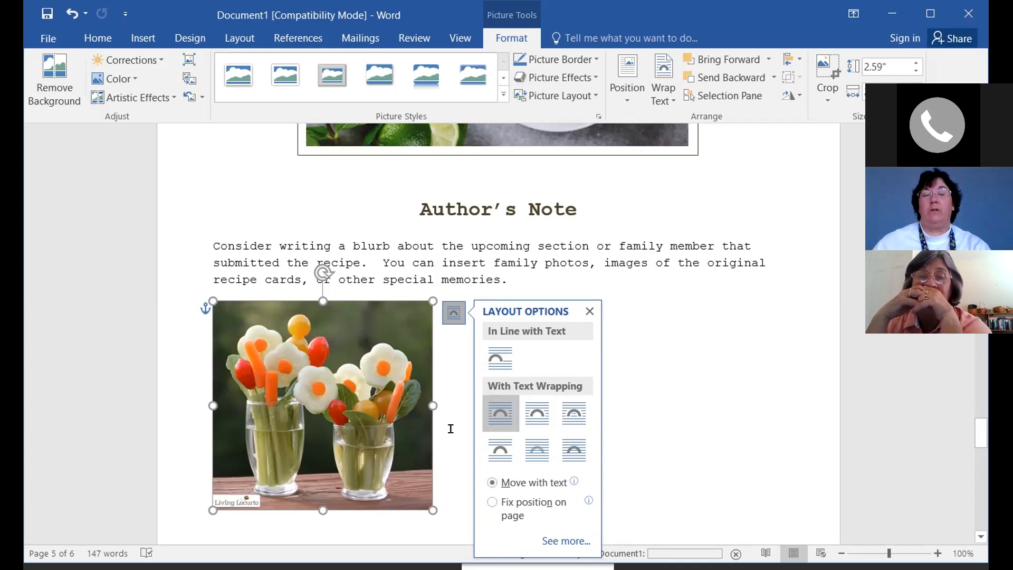
left_click(456, 496)
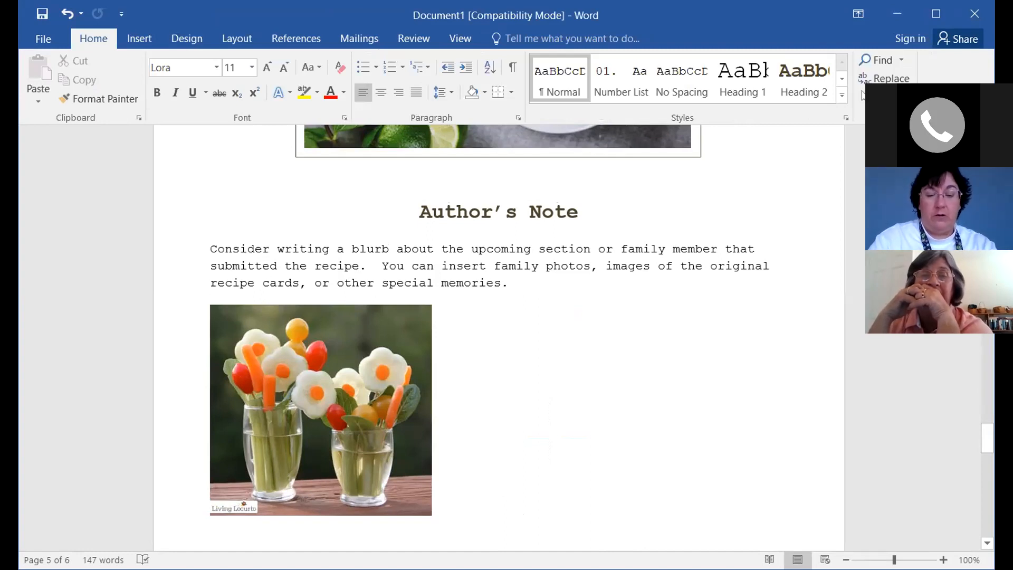
Type 'If I type a sentence here, the text will be displayed next to the image' beside the photo
type("If I type a ")
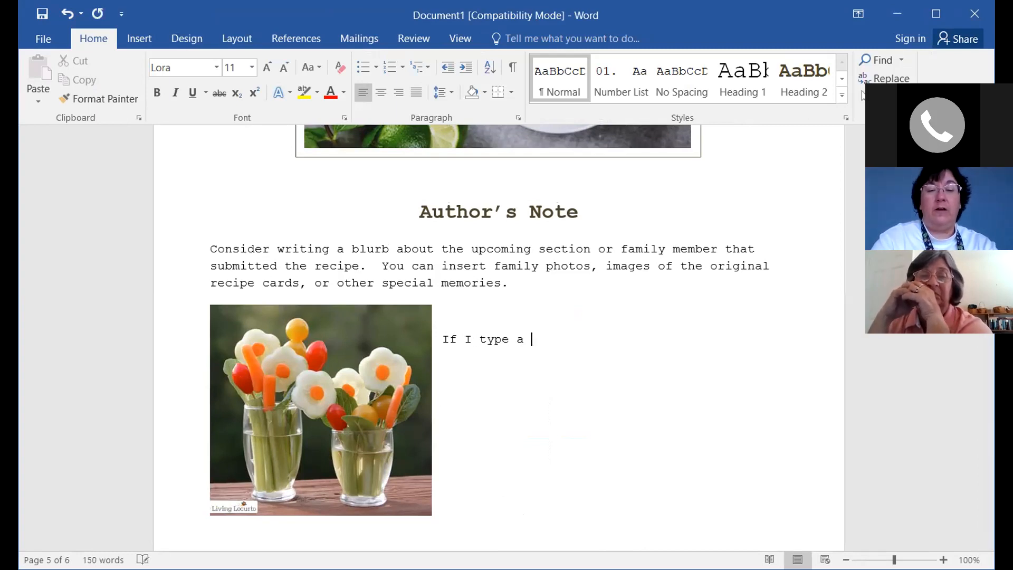
type("senten")
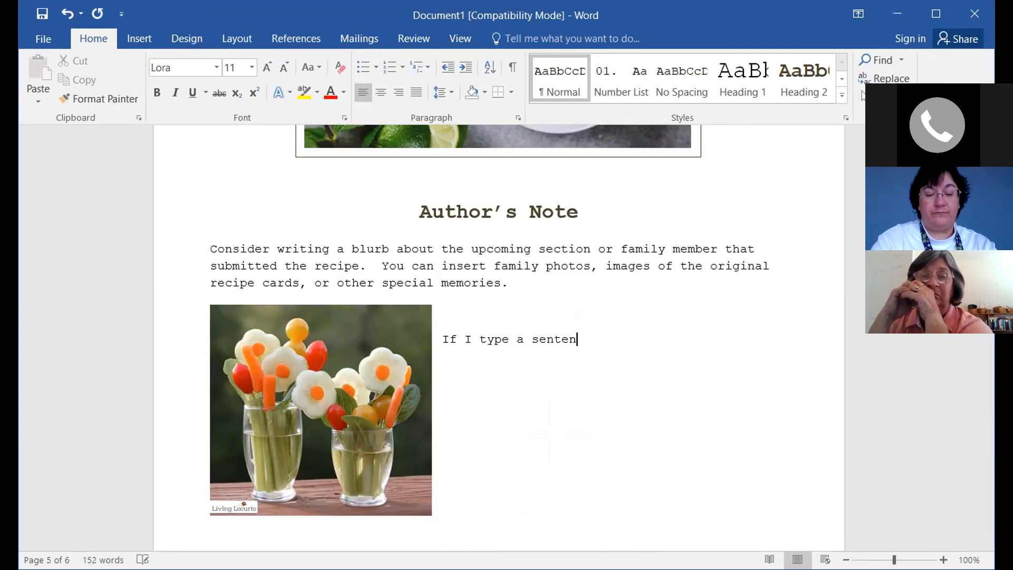
type("ce here, th")
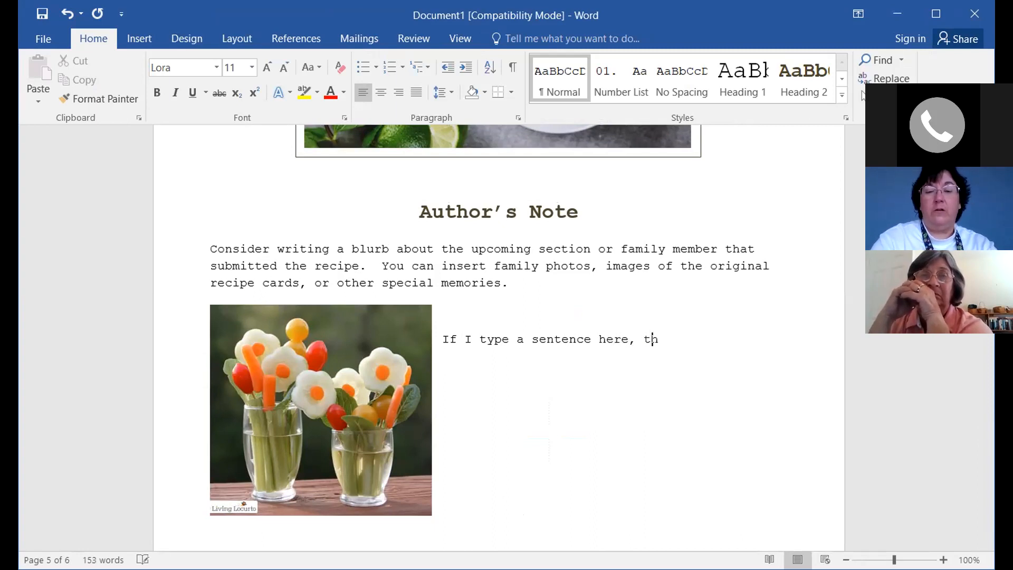
type("e text wil")
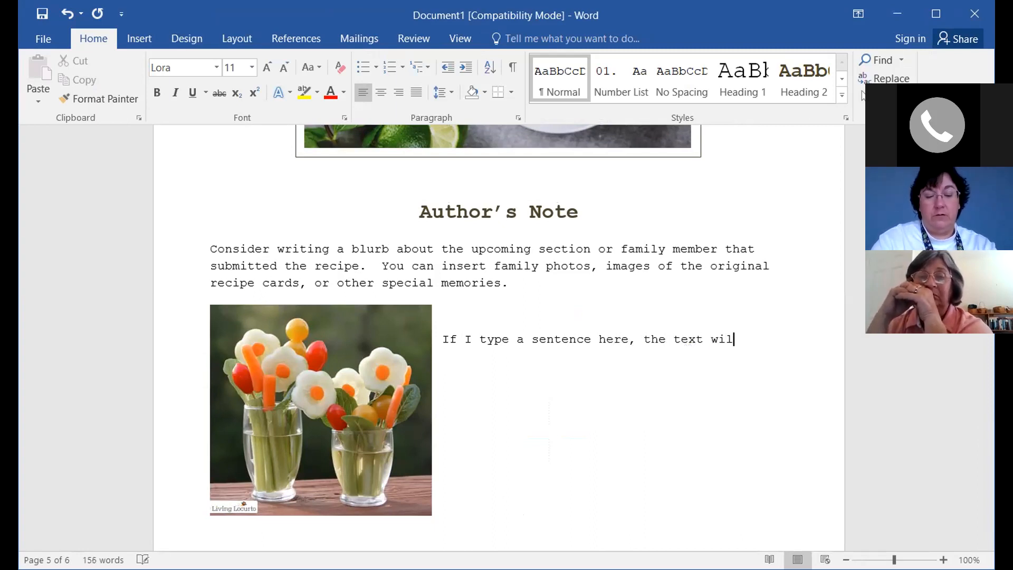
type("l be display")
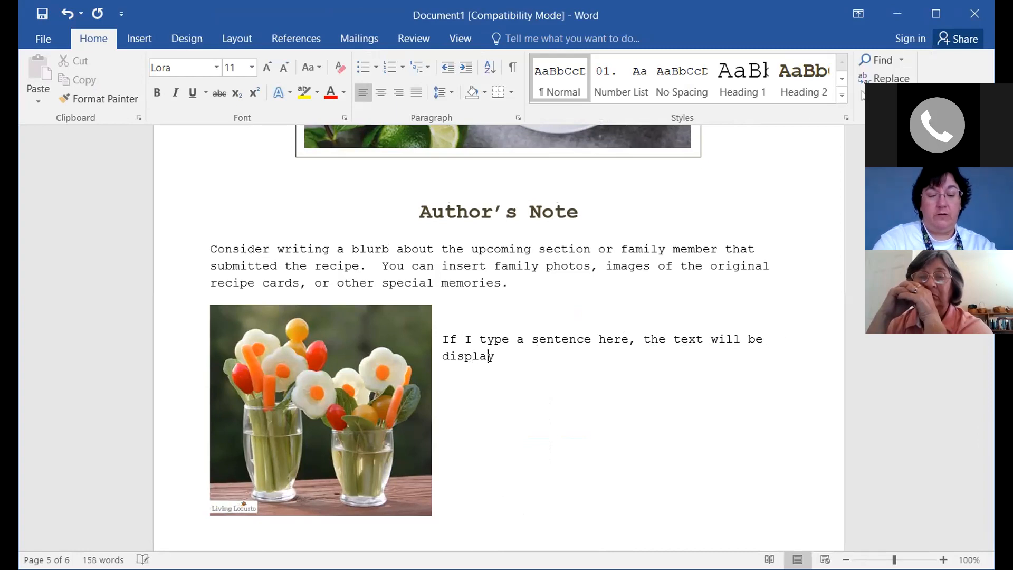
type("ed nex")
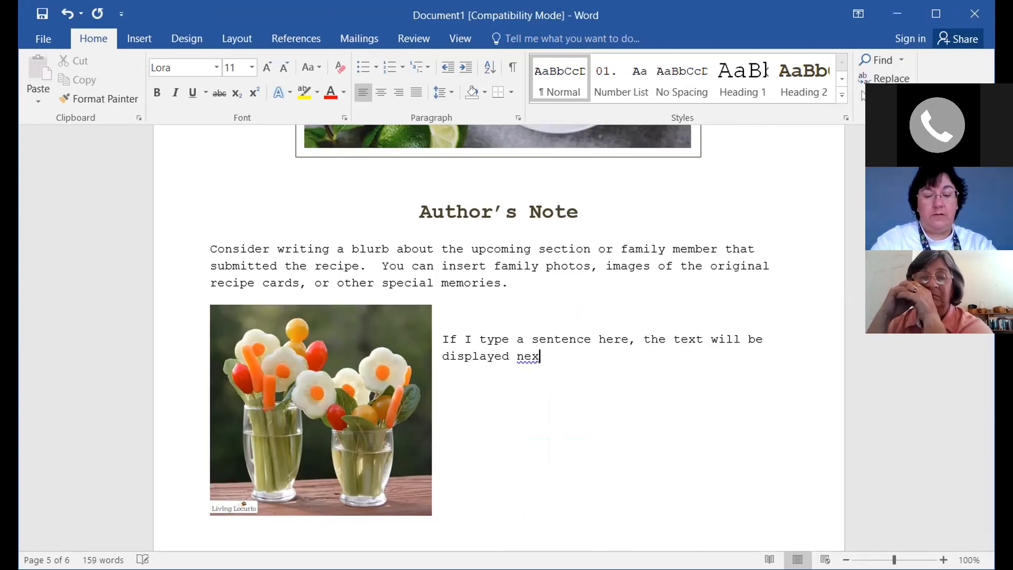
type("t to the image.")
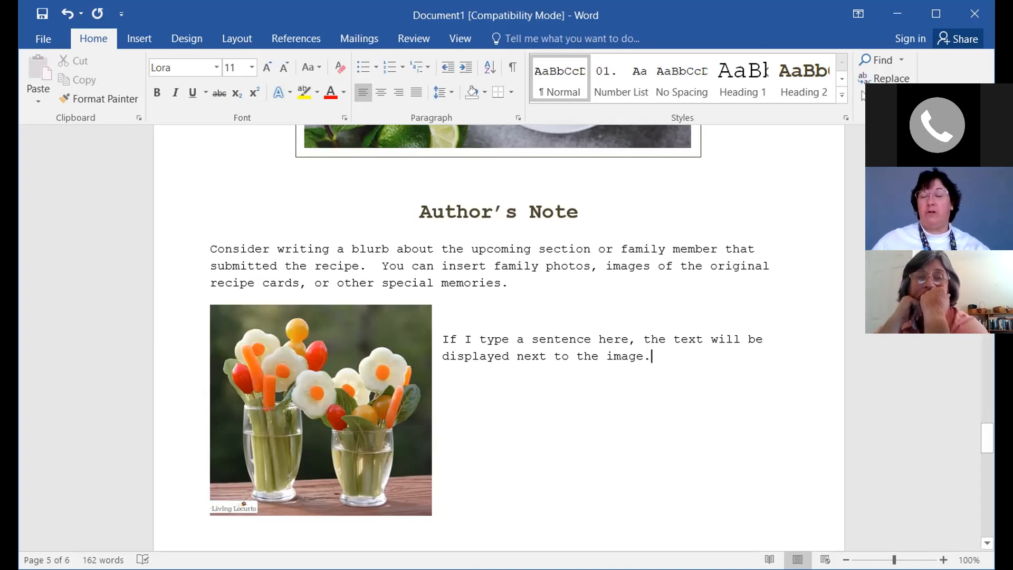
scroll(535, 417, "up", 5)
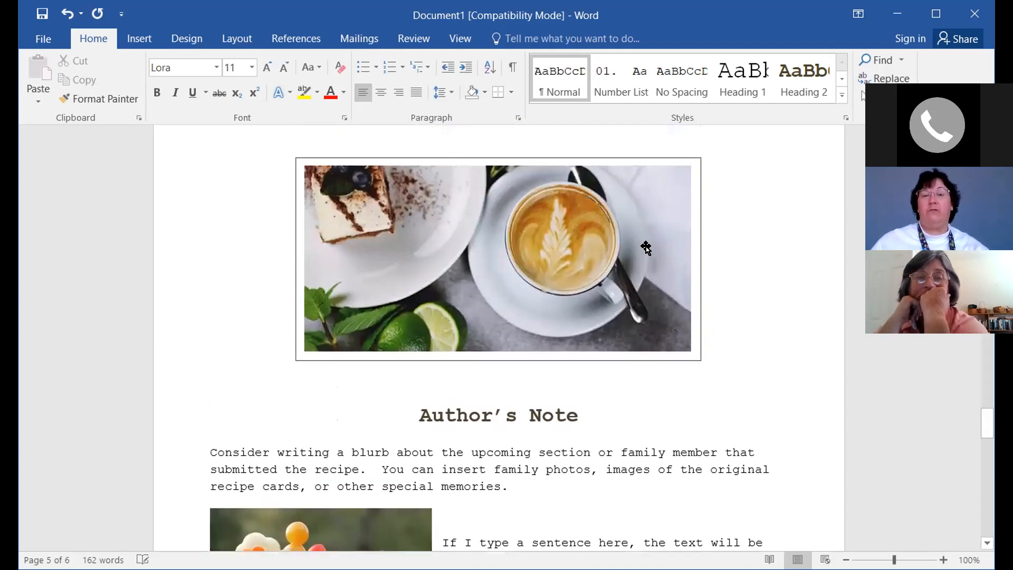
Scroll down to page 6's 'Insert your recipe's name here' template
scroll(633, 382, "down", 4)
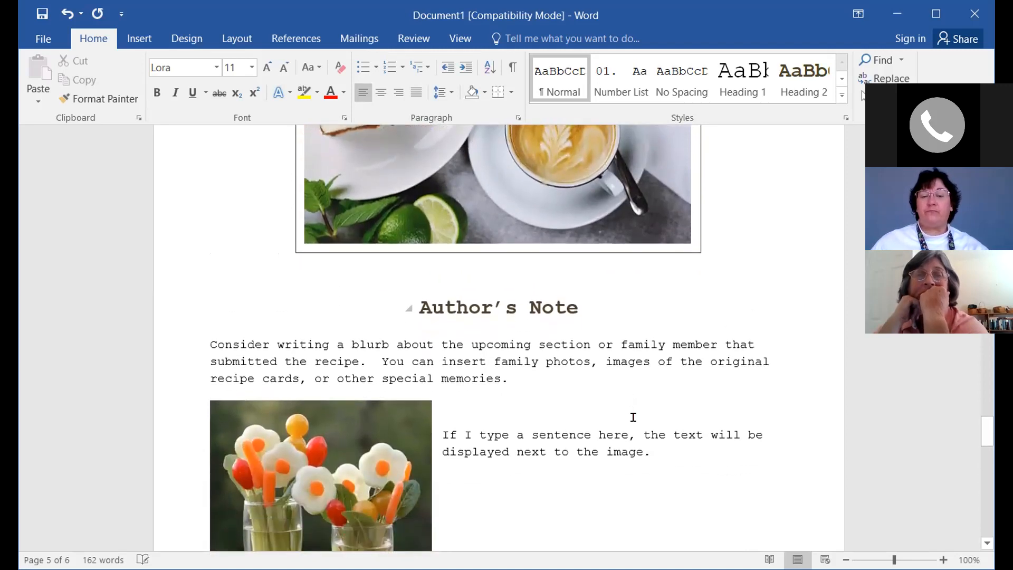
scroll(409, 388, "down", 2)
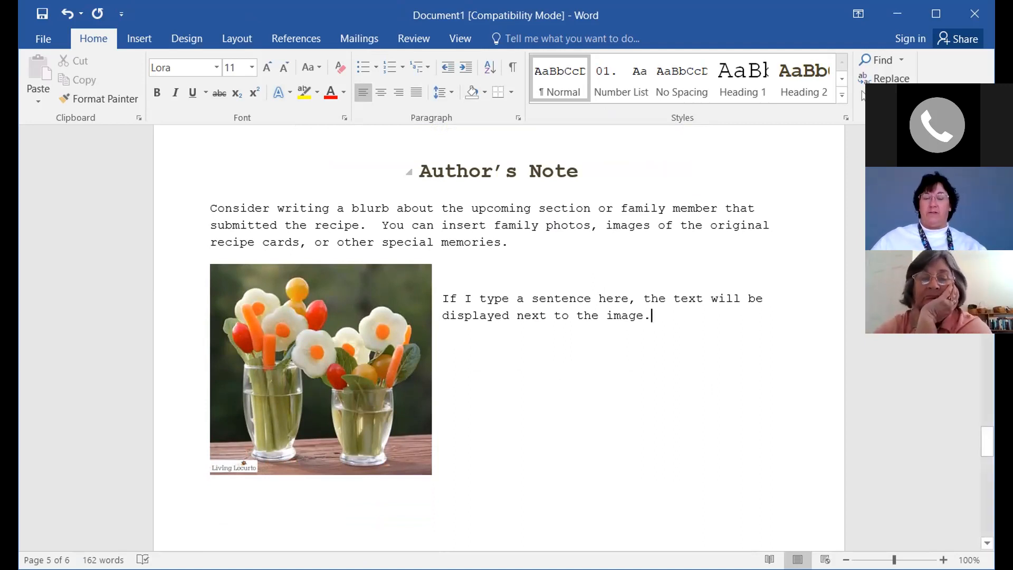
scroll(489, 317, "down", 1)
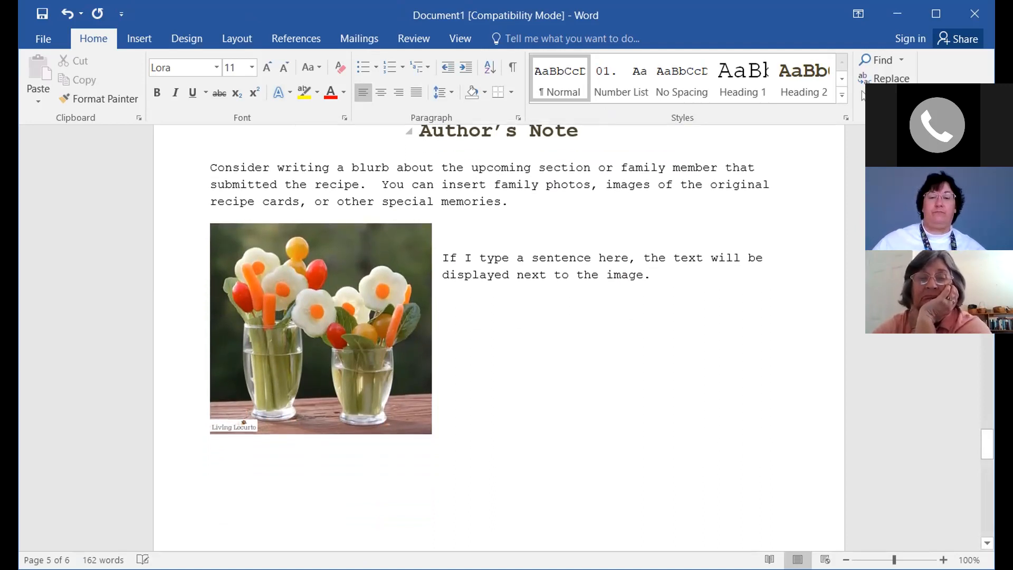
scroll(489, 317, "down", 5)
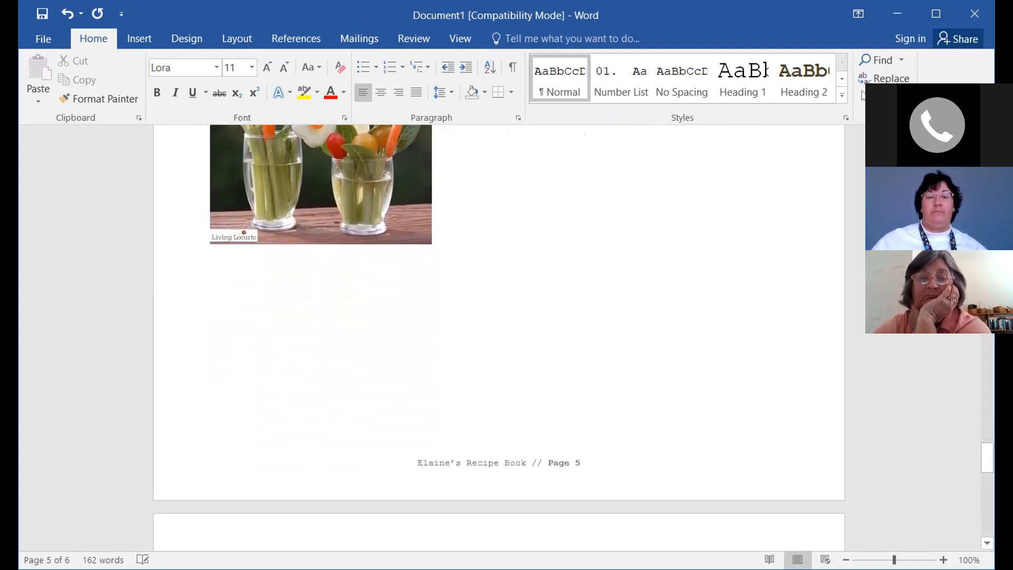
scroll(478, 383, "down", 3)
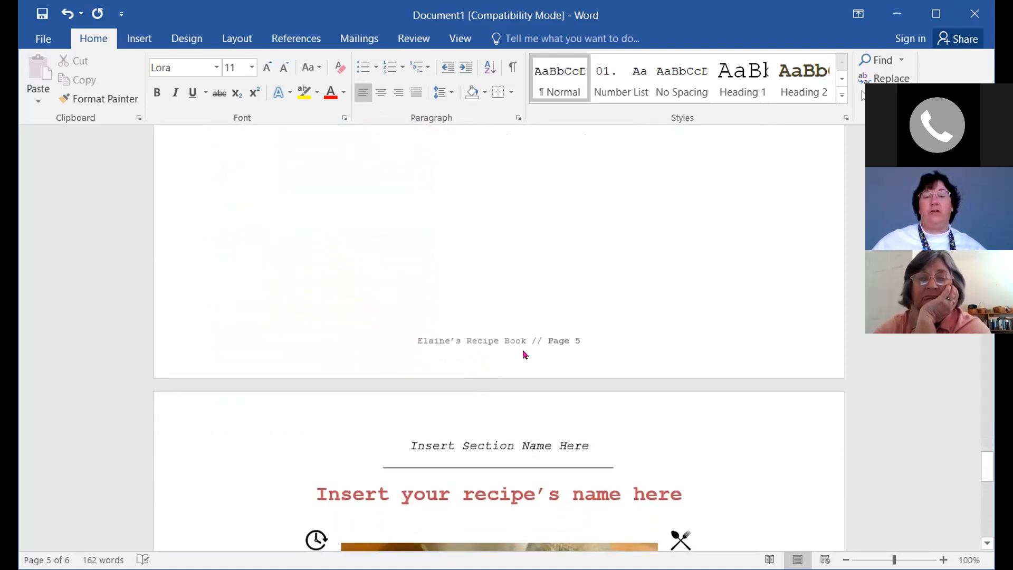
scroll(628, 405, "down", 3)
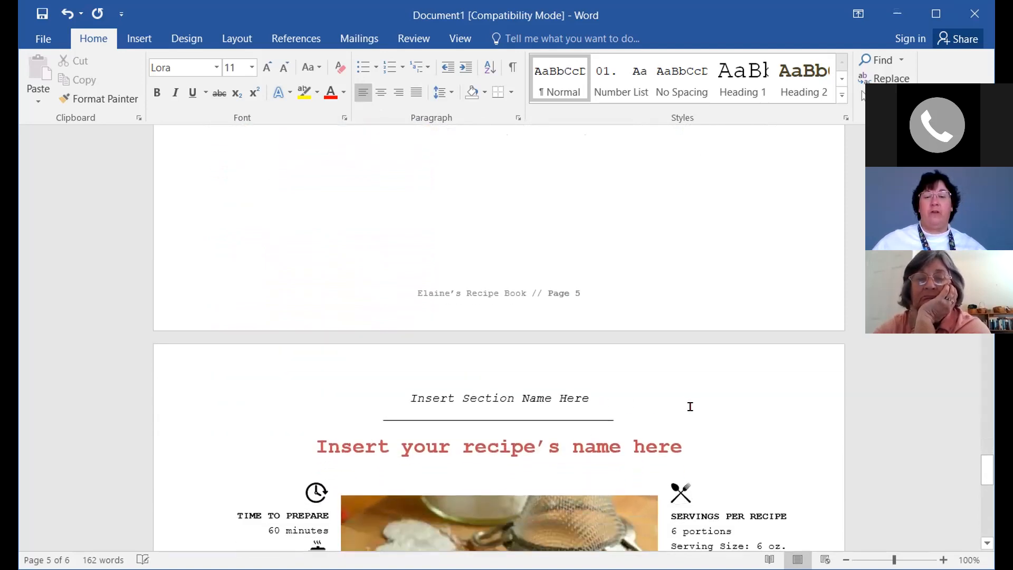
scroll(869, 439, "down", 5)
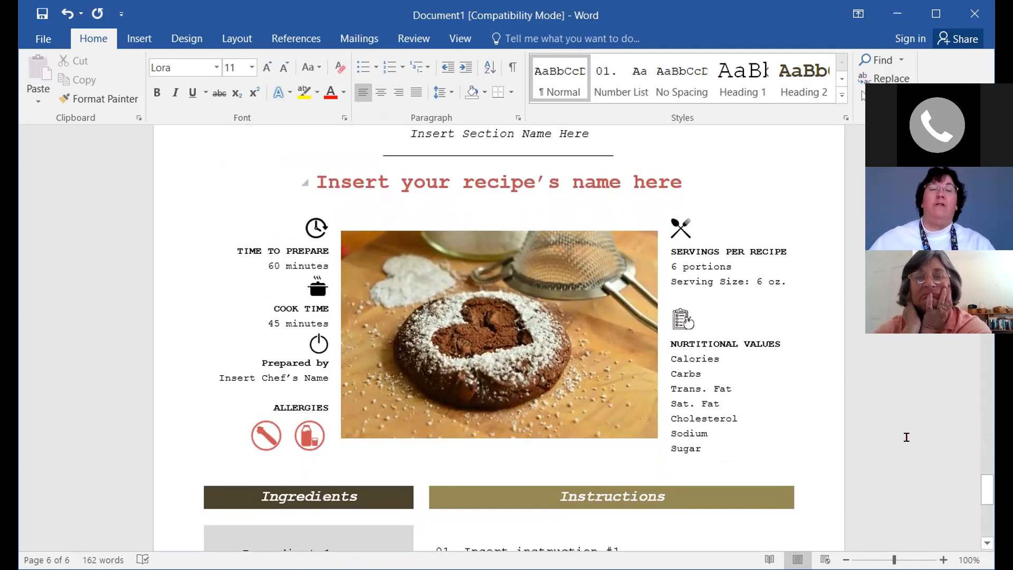
scroll(917, 395, "up", 2)
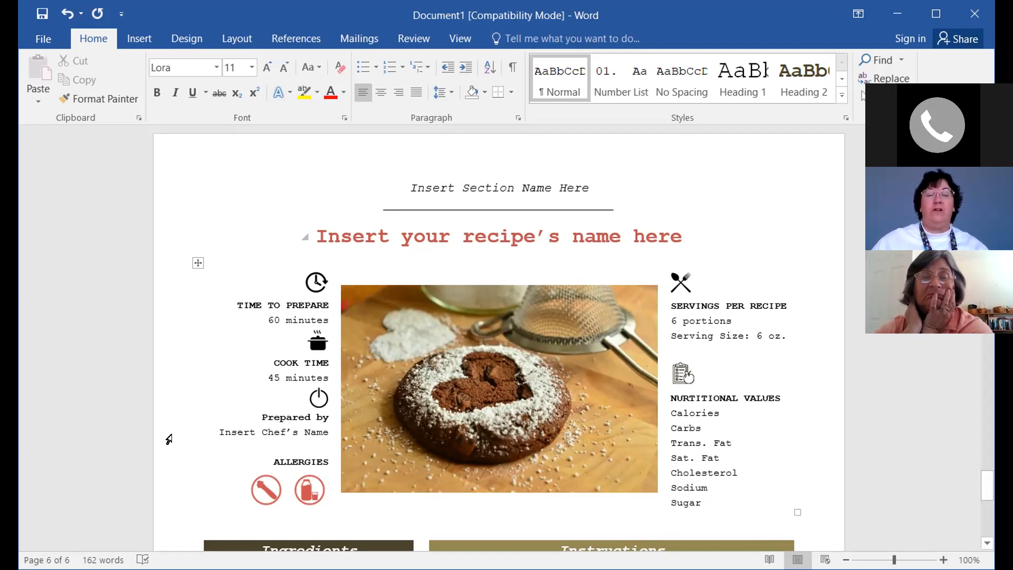
scroll(199, 434, "down", 1)
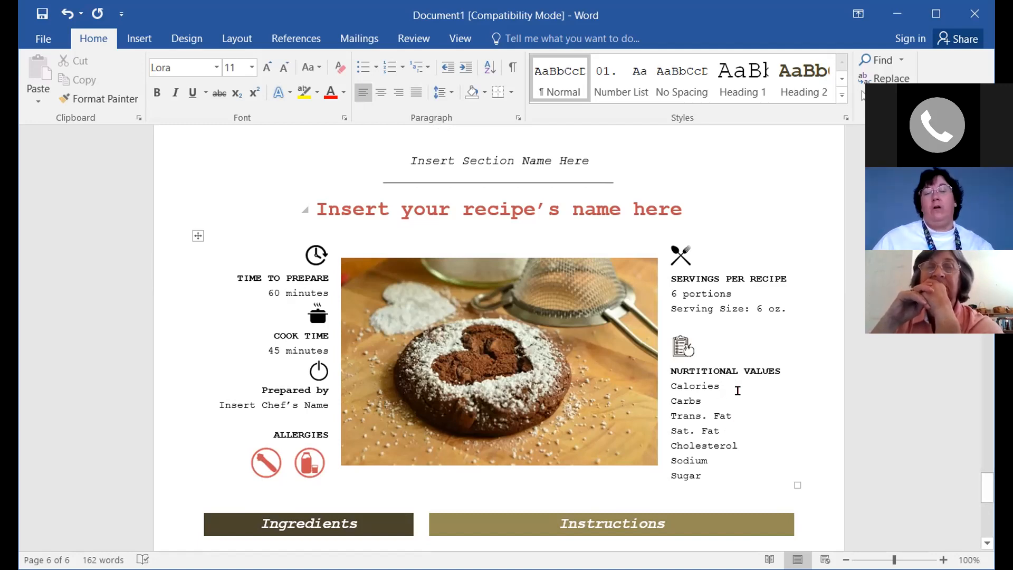
left_click(735, 378)
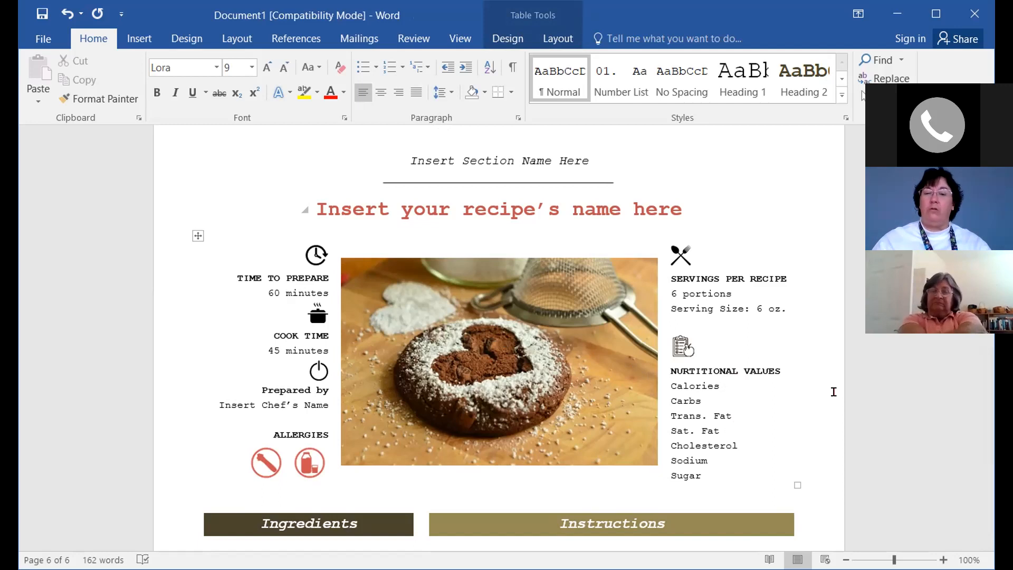
scroll(787, 414, "down", 8)
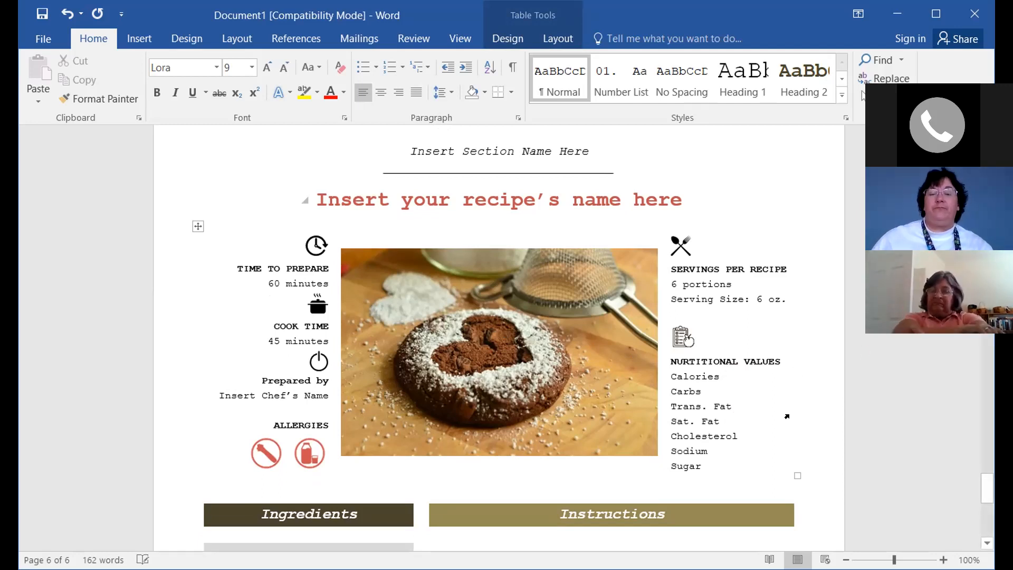
On page 6, enter '1 cup Sugar' as ingredient 1 and '3 carrots' as ingredient 2
scroll(791, 439, "down", 1)
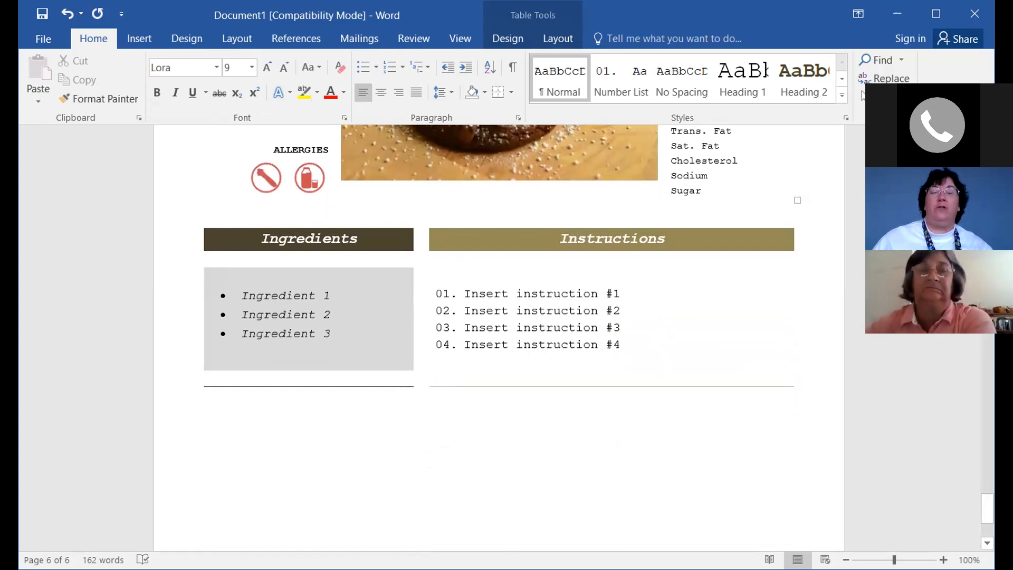
double_click(332, 296)
mouse_move(327, 297)
left_mouse_down()
mouse_move(243, 296)
mouse_move(323, 296)
left_mouse_up()
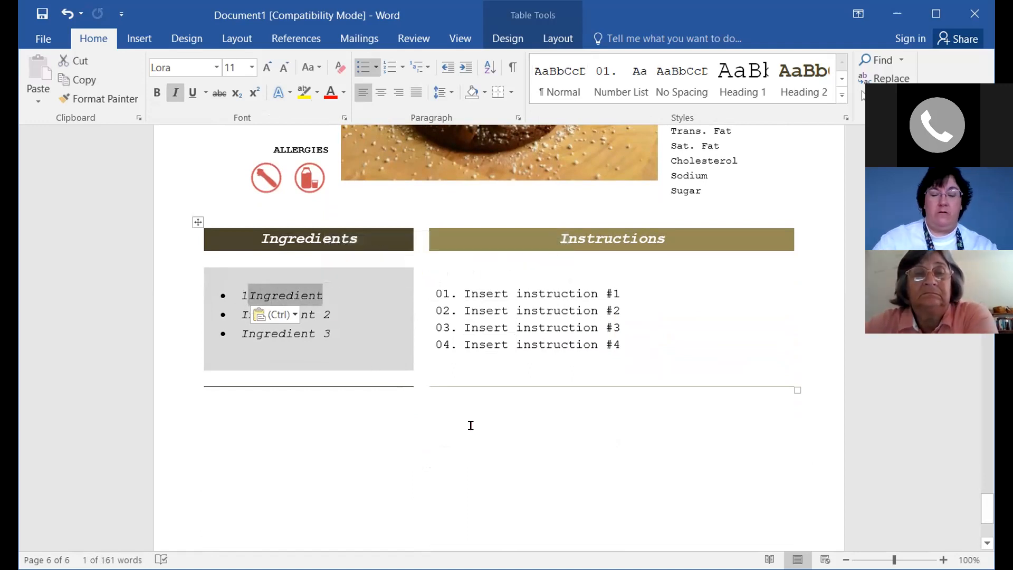
type("cup Sugar")
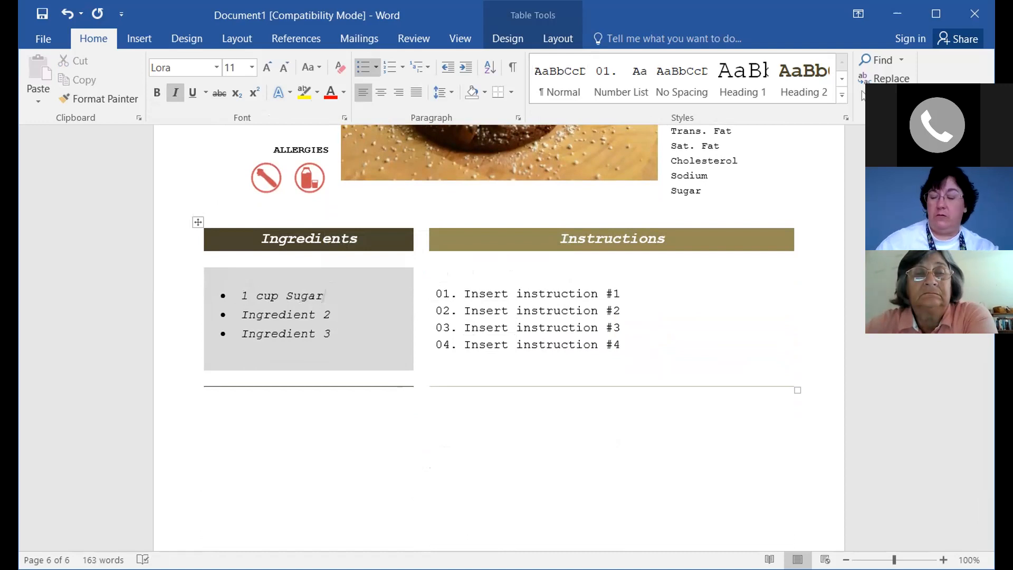
key("Down")
key("End")
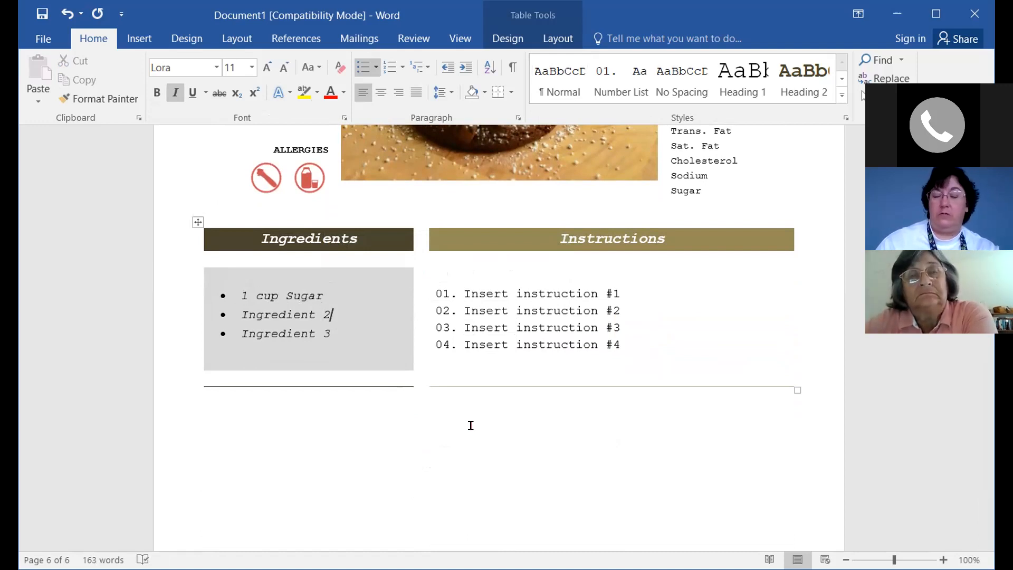
key("BackSpace")
key("BackSpace")
key("BackSpace")
key("BackSpace")
key("BackSpace")
key("BackSpace")
key("BackSpace")
key("BackSpace")
key("BackSpace")
key("BackSpace")
key("BackSpace")
key("BackSpace")
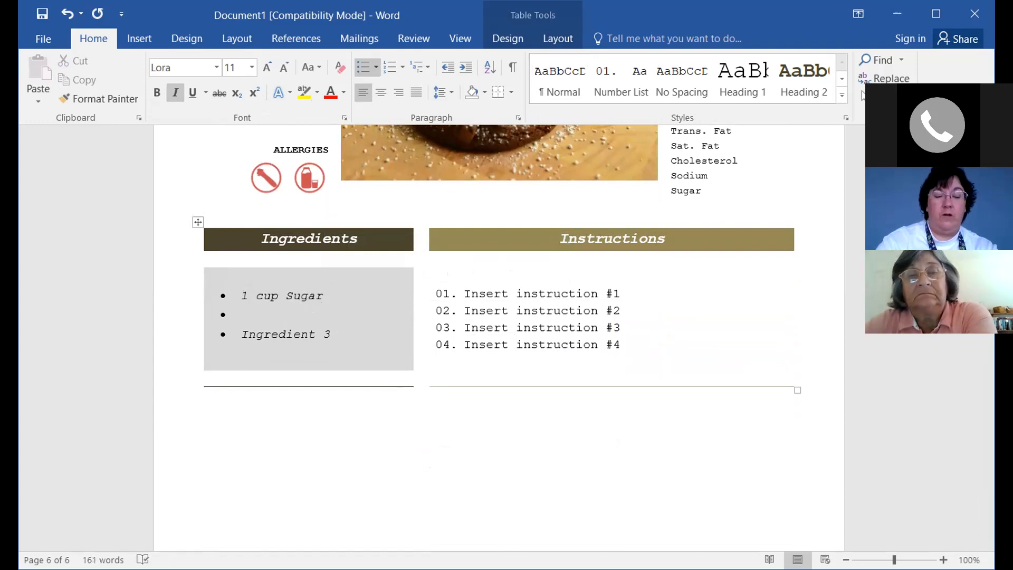
type("3 ")
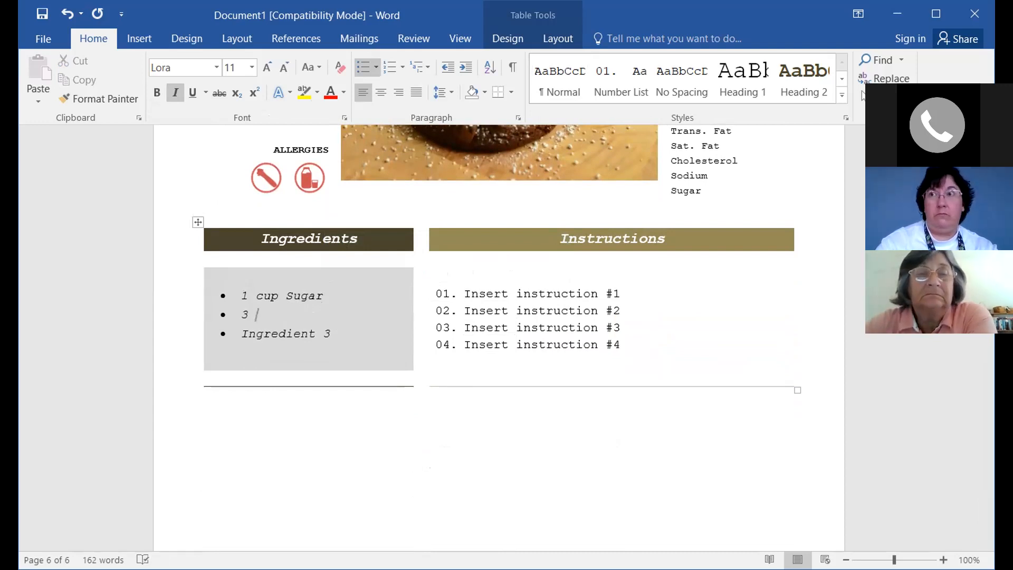
type("carrots")
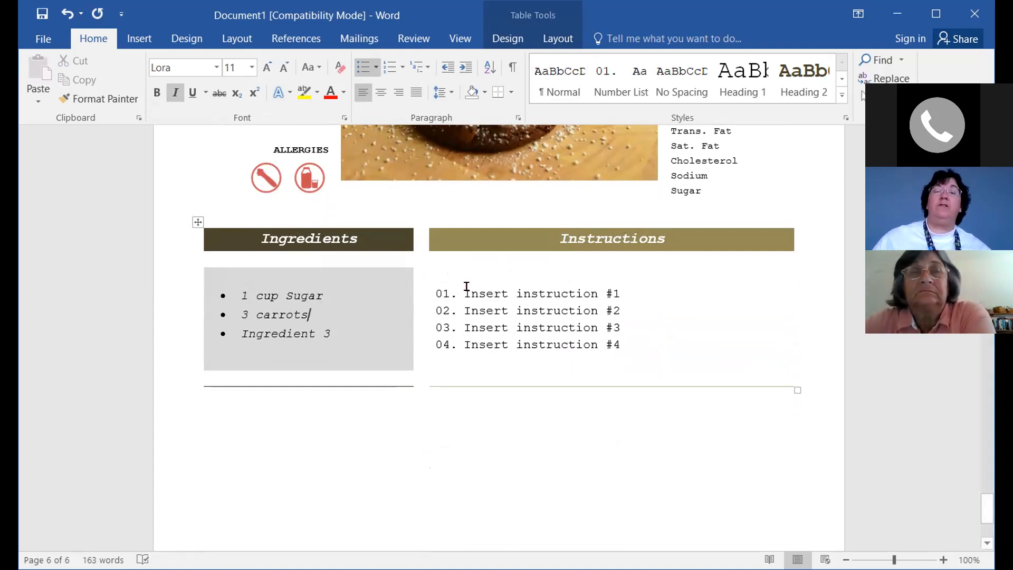
left_click(625, 293)
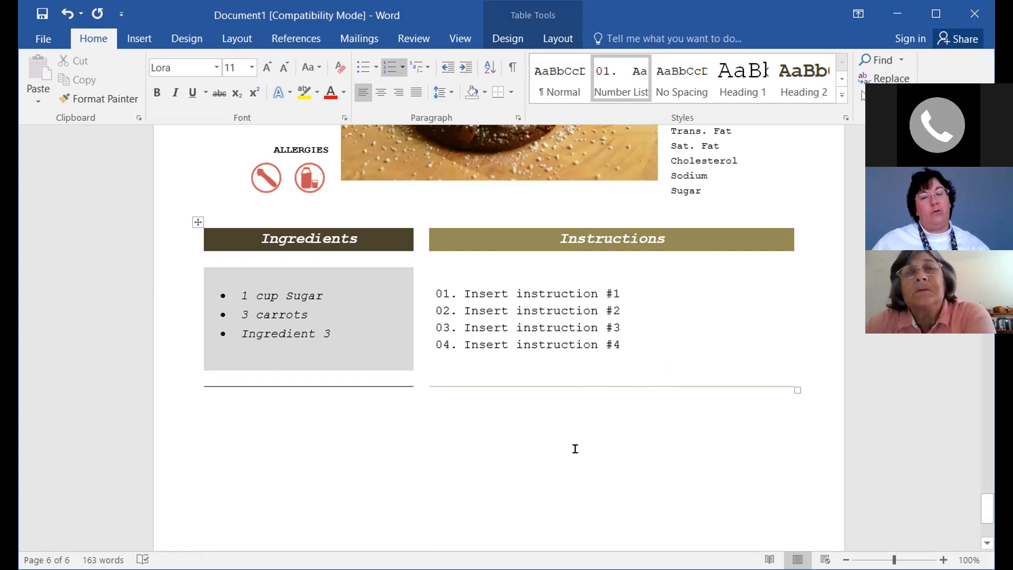
scroll(574, 449, "down", 3)
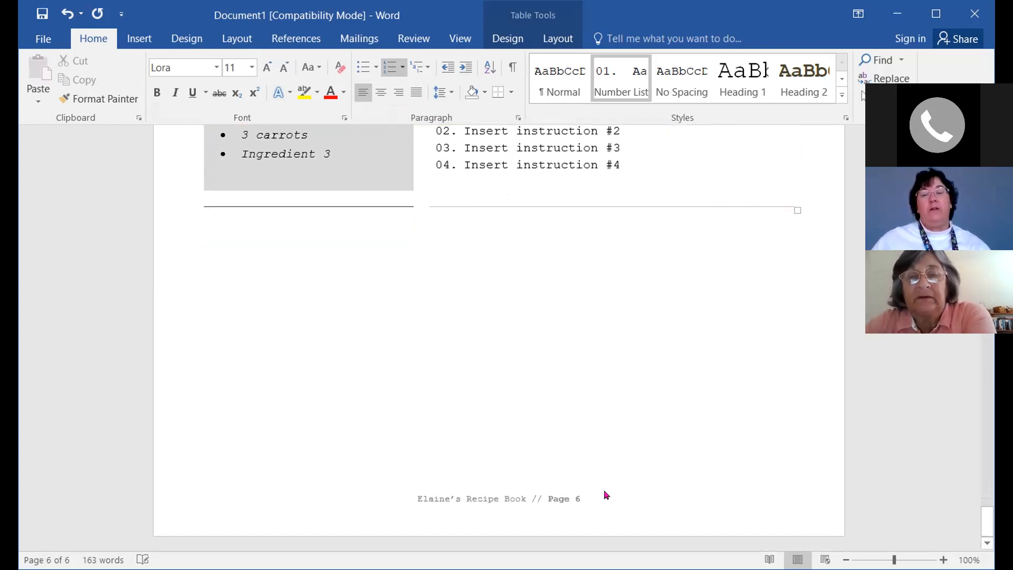
left_click(211, 213)
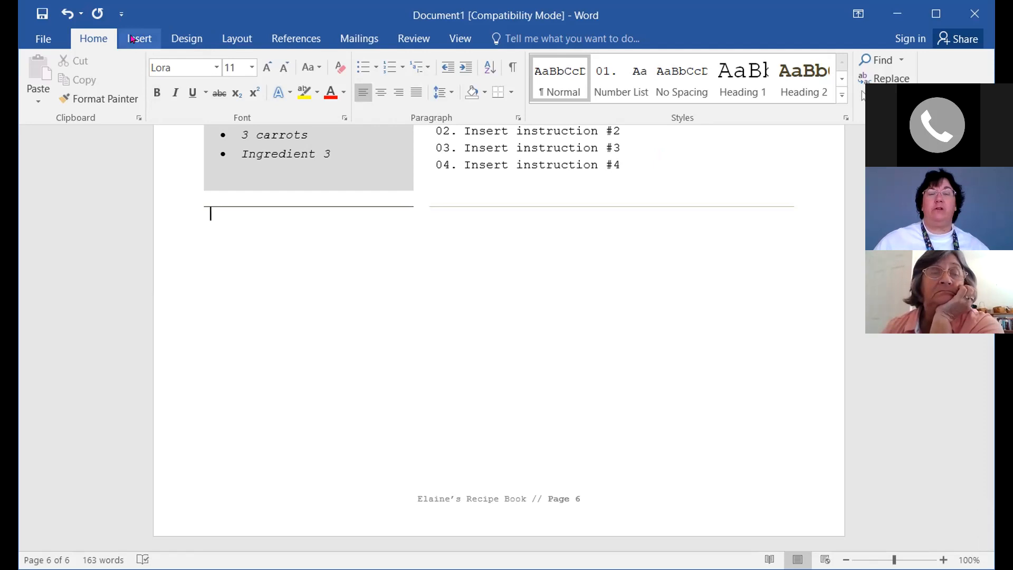
Insert a page break after the page 6 recipe to create a blank page 7
left_click(132, 39)
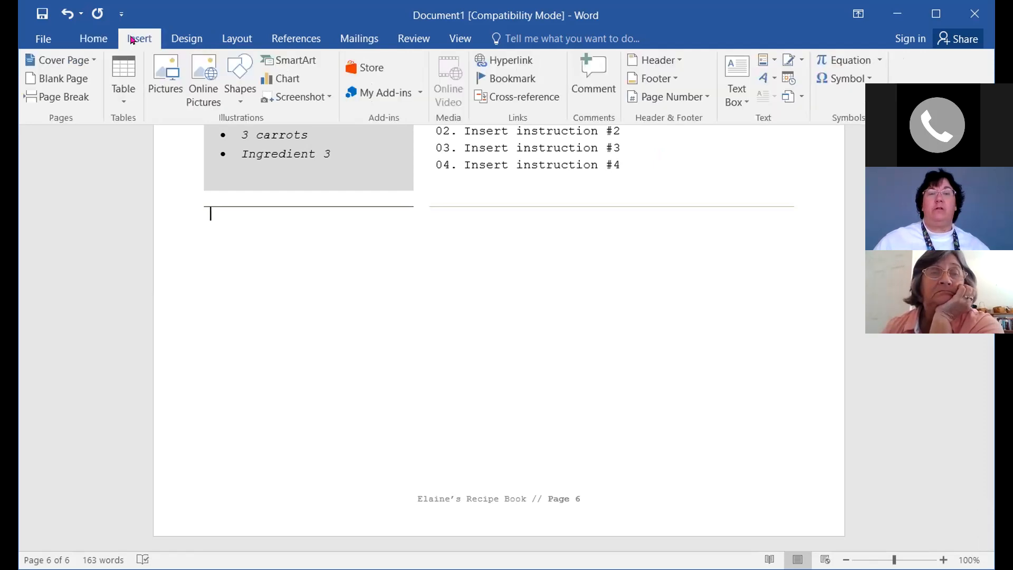
left_click(63, 98)
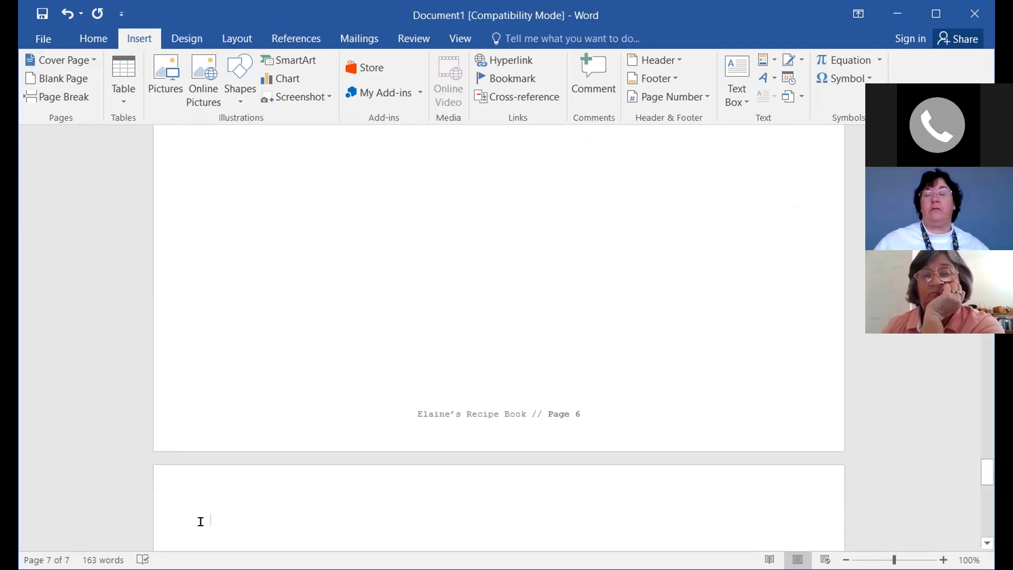
scroll(86, 499, "down", 2)
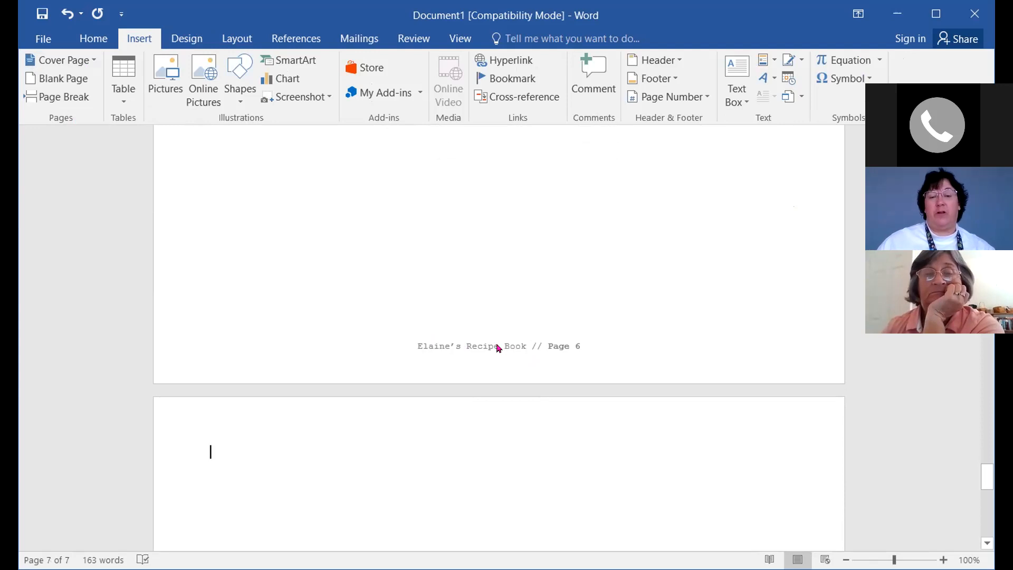
scroll(79, 463, "down", 2)
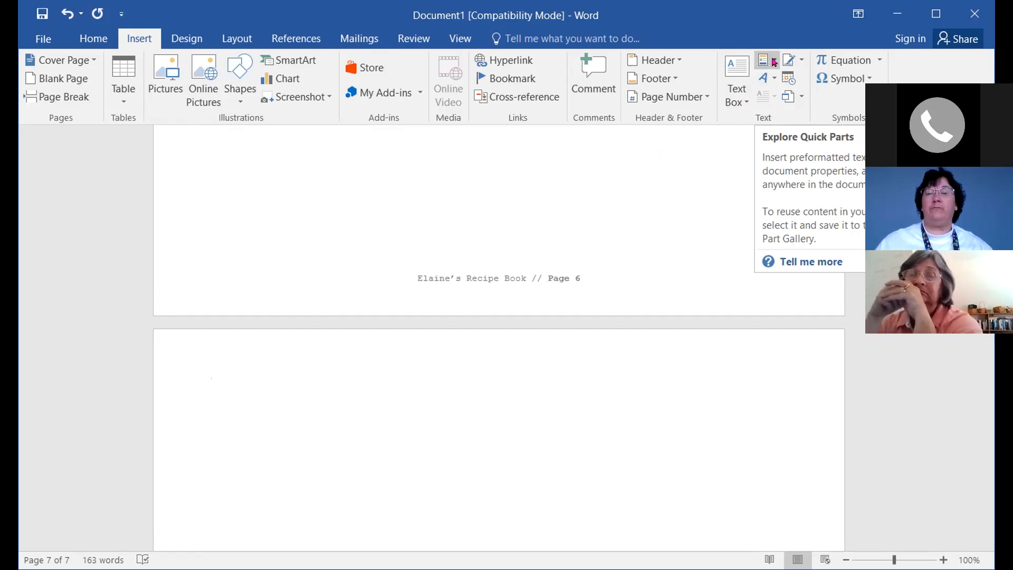
Open the Quick Parts list of Cookbook building blocks for the empty page 7
left_click(774, 62)
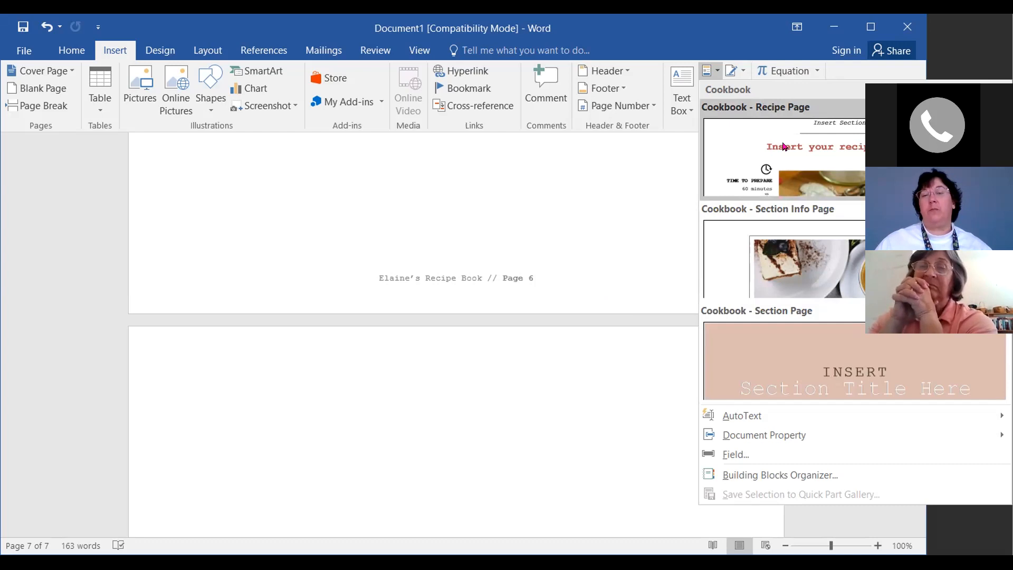
left_click(785, 147)
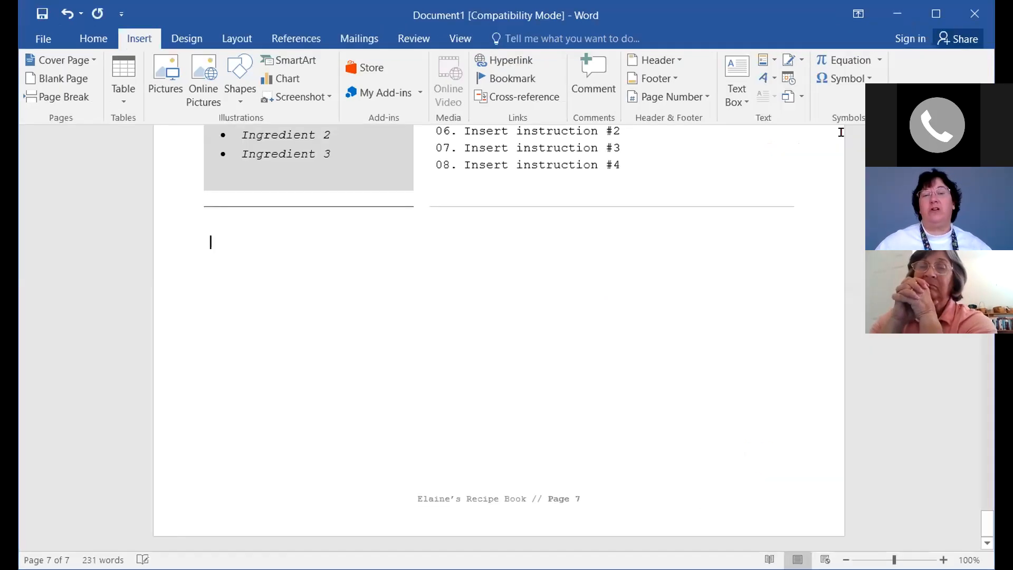
scroll(929, 337, "up", 8)
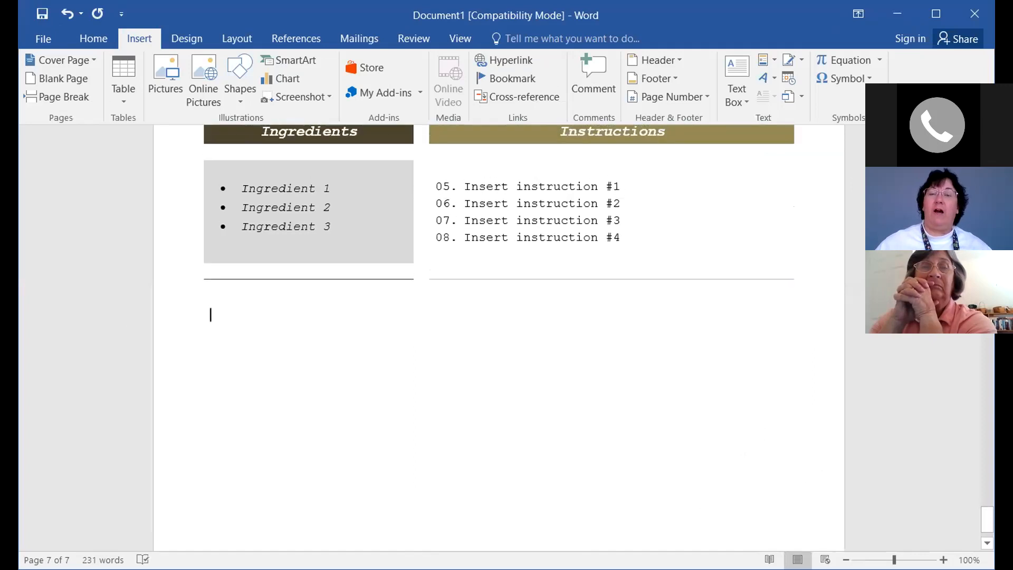
scroll(568, 243, "up", 2)
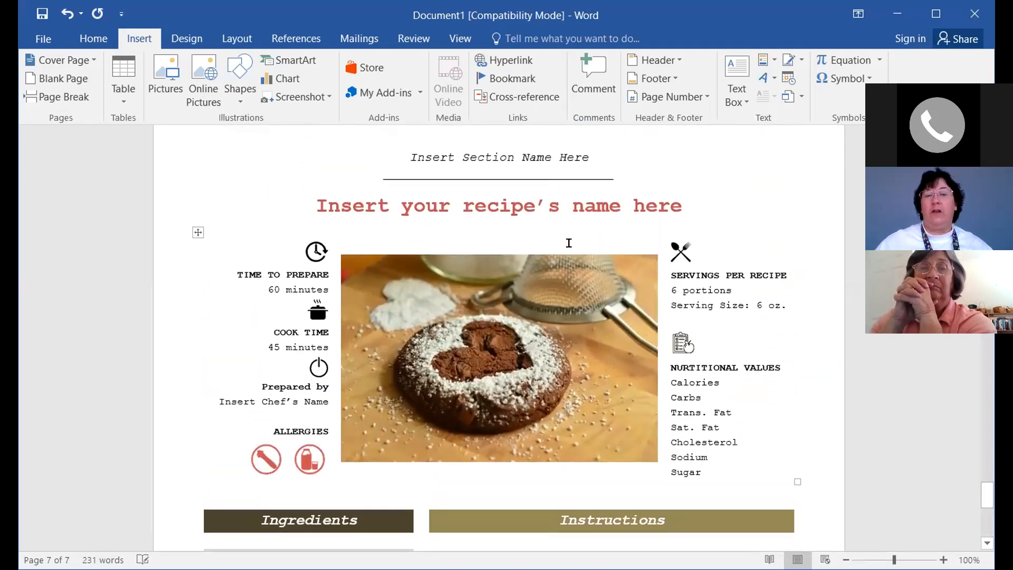
scroll(821, 452, "down", 2)
scroll(851, 460, "down", 3)
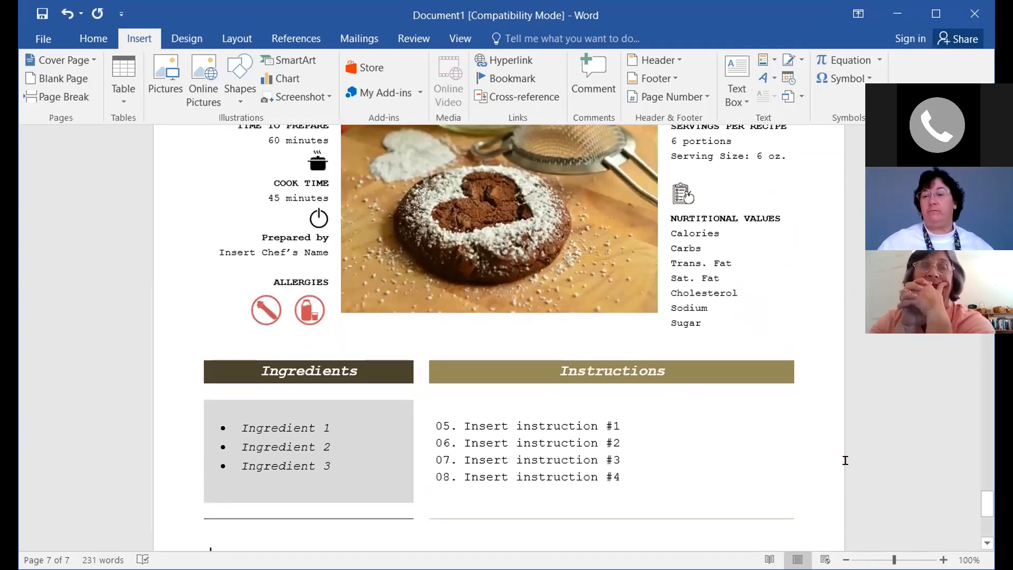
scroll(771, 468, "down", 3)
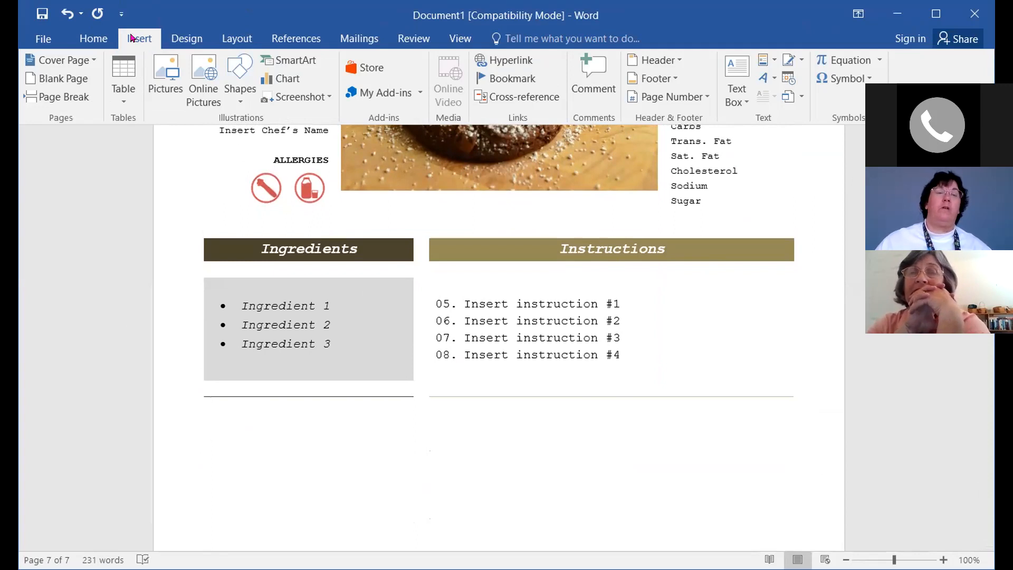
Insert a page break after the page 7 recipe and scroll to the new page 8
left_click(57, 98)
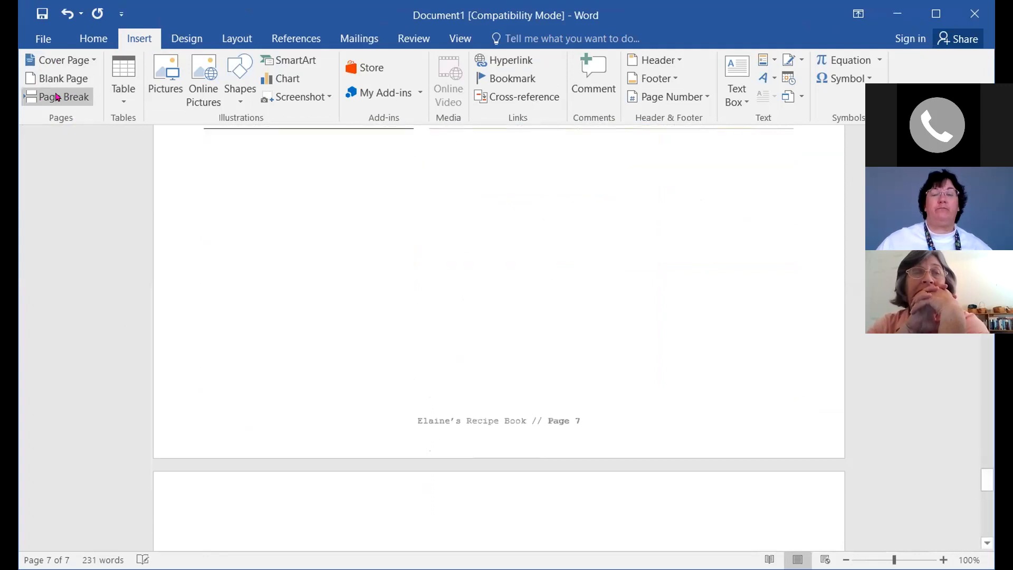
scroll(86, 366, "down", 3)
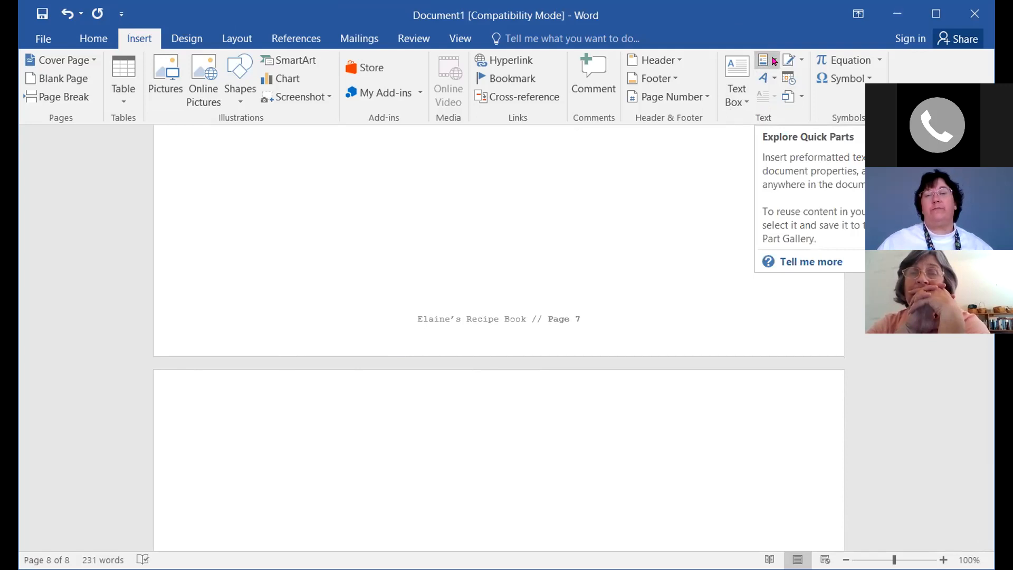
Insert the Cookbook - Recipe Page building block from Quick Parts onto page 8
left_click(774, 61)
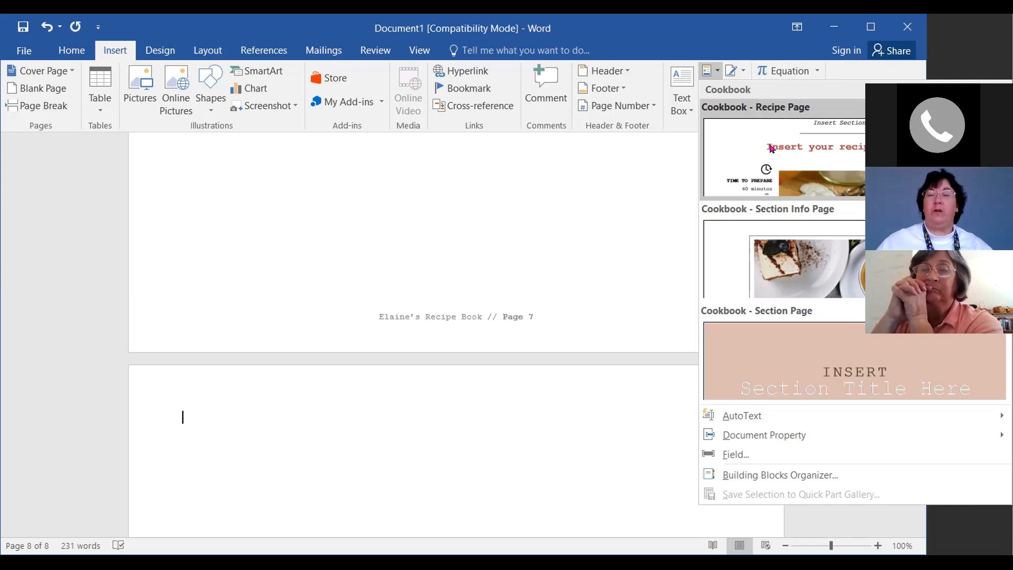
left_click(770, 142)
scroll(703, 342, "up", 4)
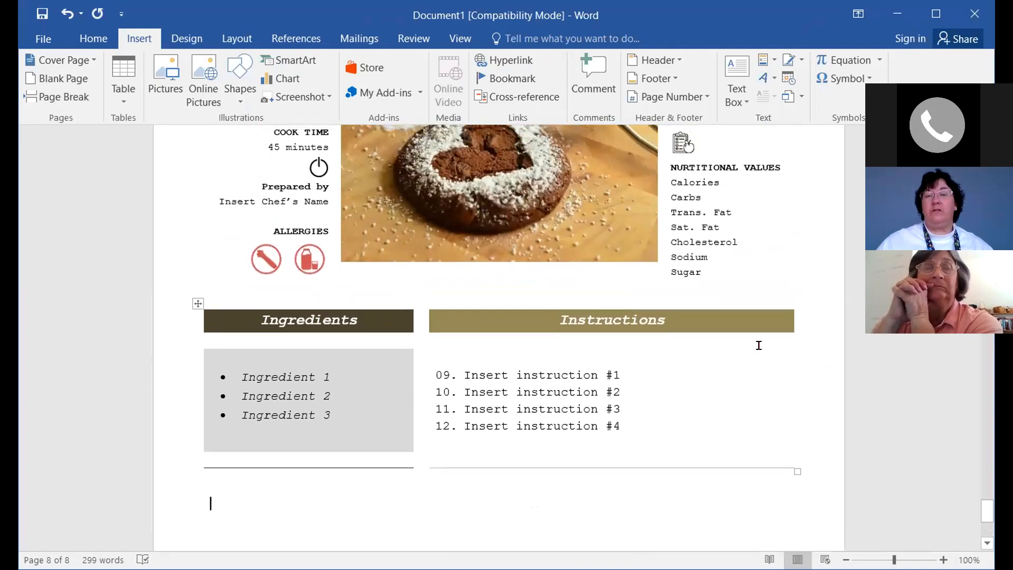
scroll(759, 345, "up", 5)
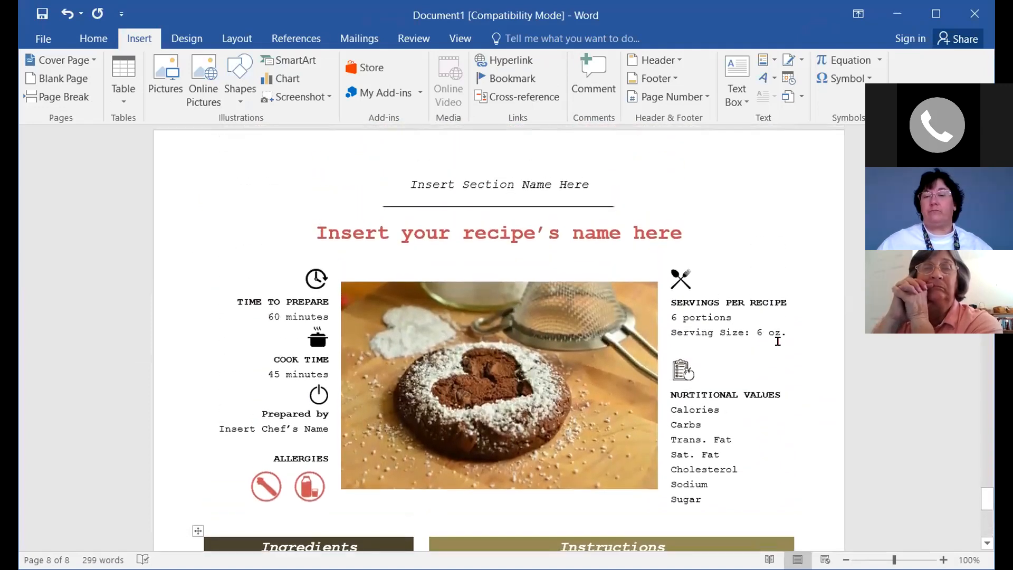
scroll(778, 341, "down", 1)
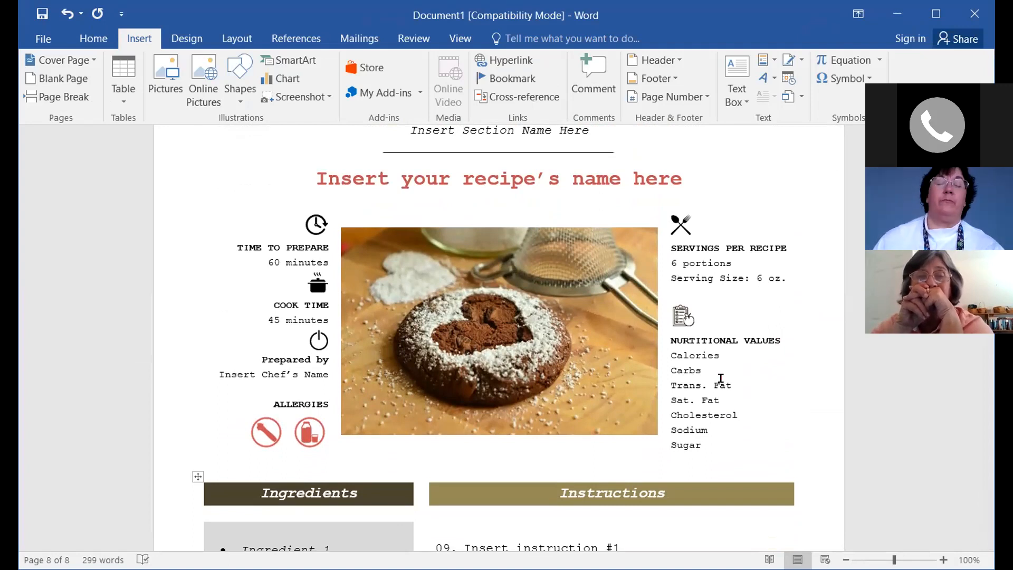
scroll(792, 422, "down", 3)
scroll(518, 479, "down", 3)
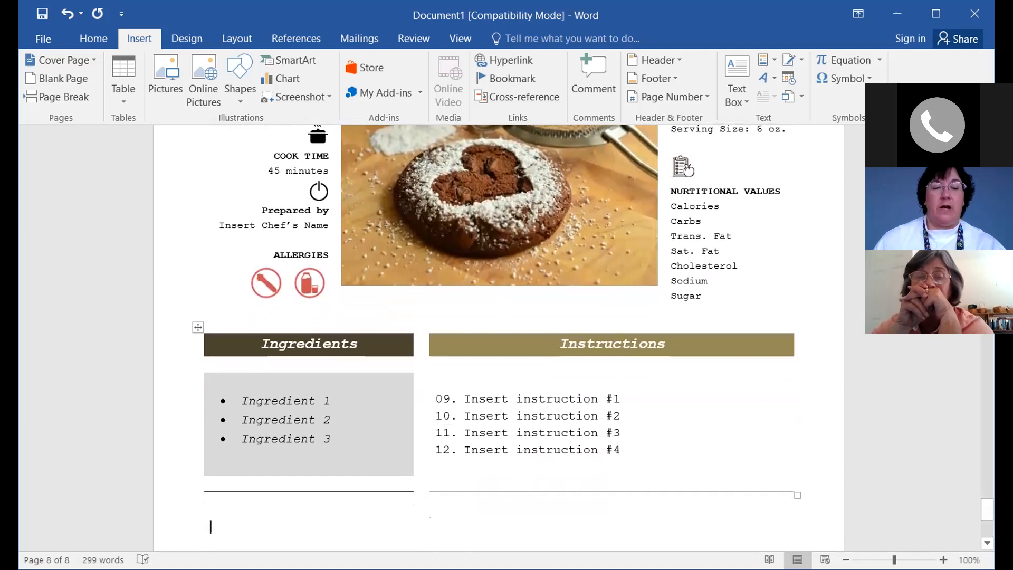
scroll(328, 430, "down", 2)
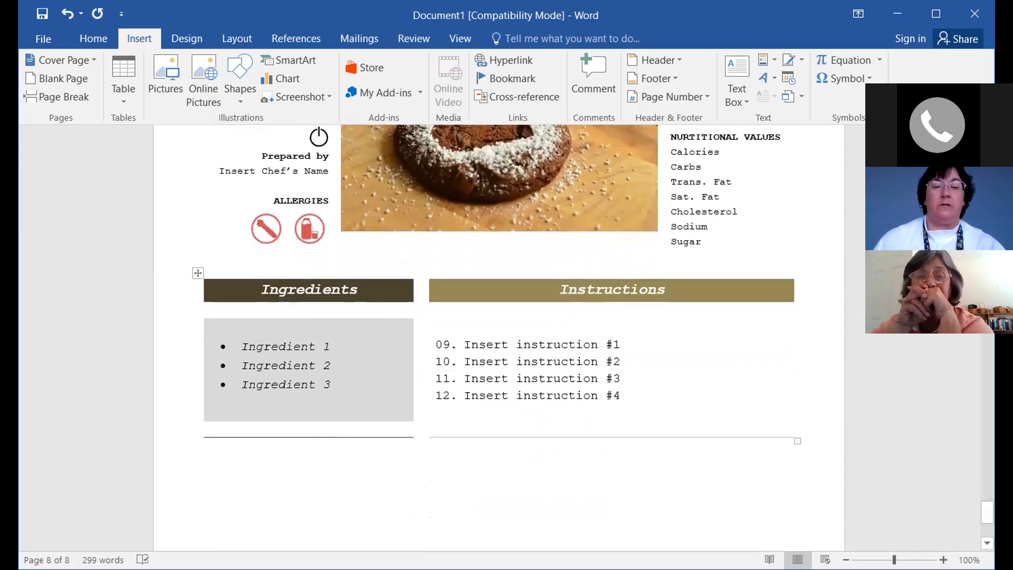
left_click(333, 385)
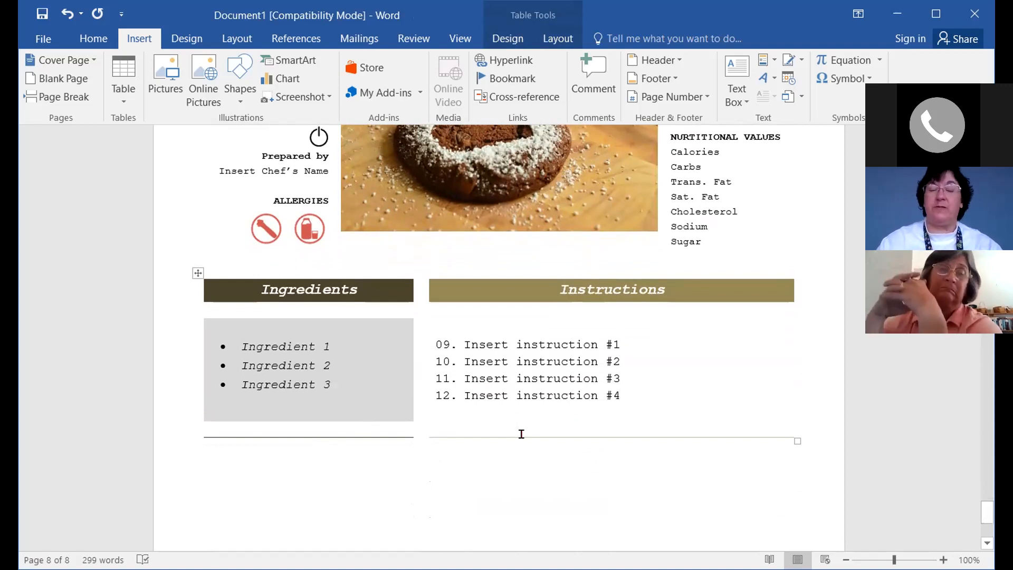
Add '1 1-4 tsp. cinnamon' and '3 cups flour' bullets below Ingredient 3, ending on an empty bullet
key("Return")
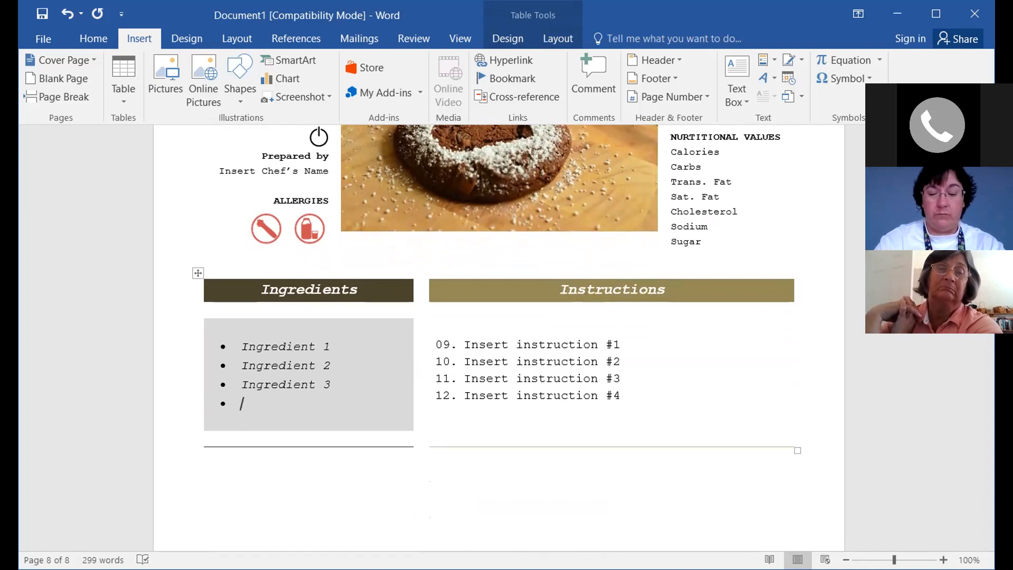
type("1 1-4")
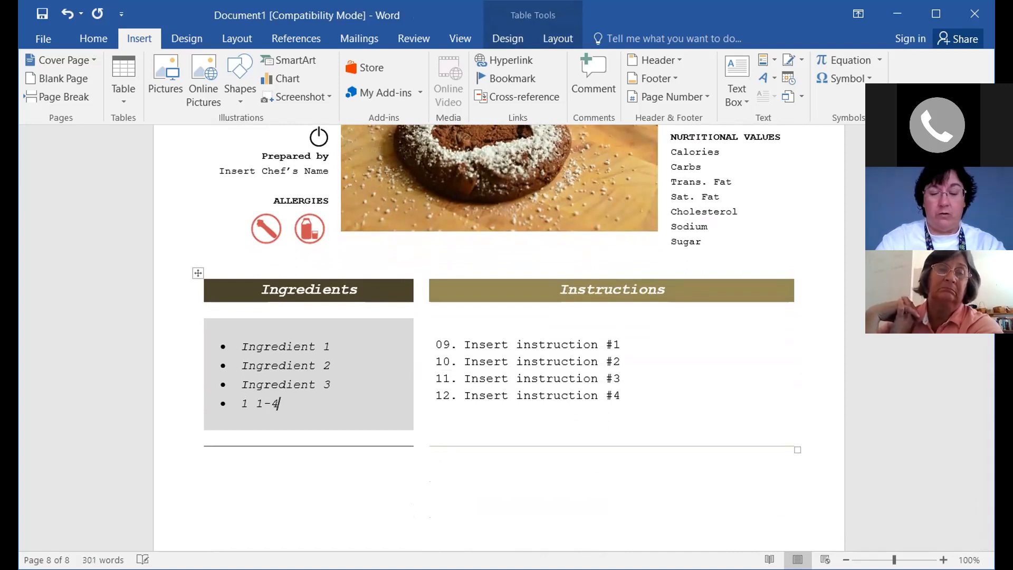
type(" tsp")
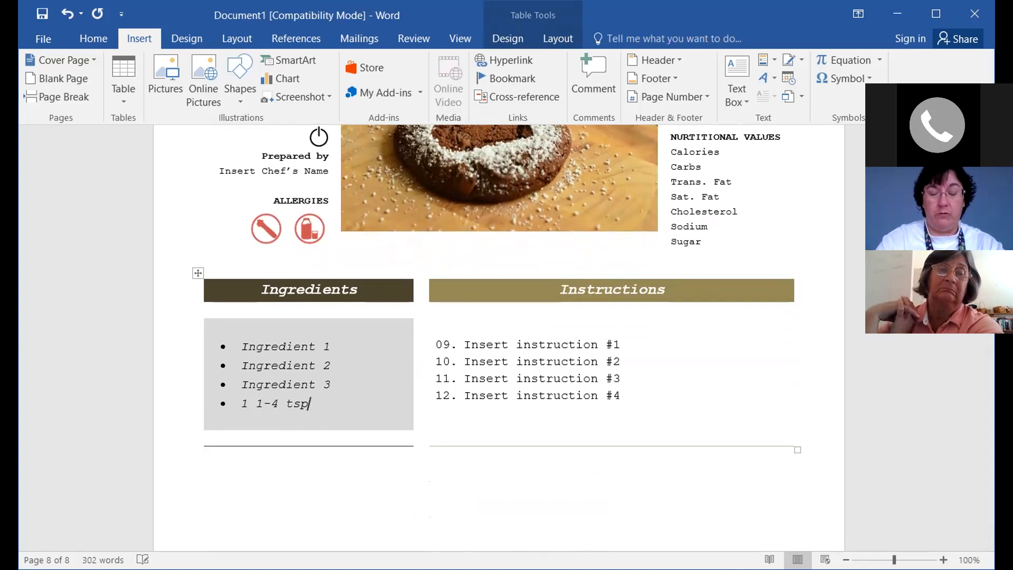
type(". cin")
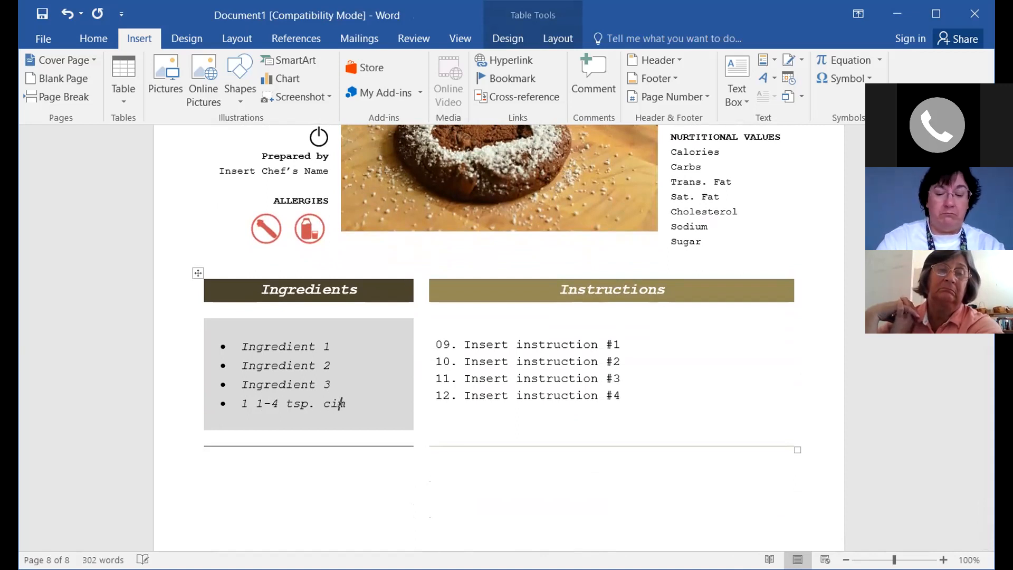
type("namon")
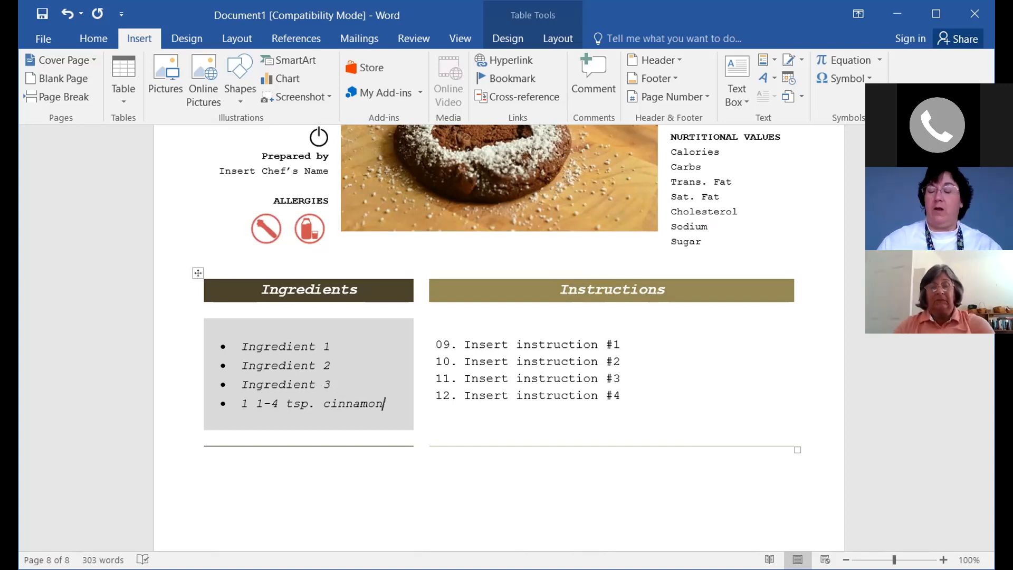
key("Return")
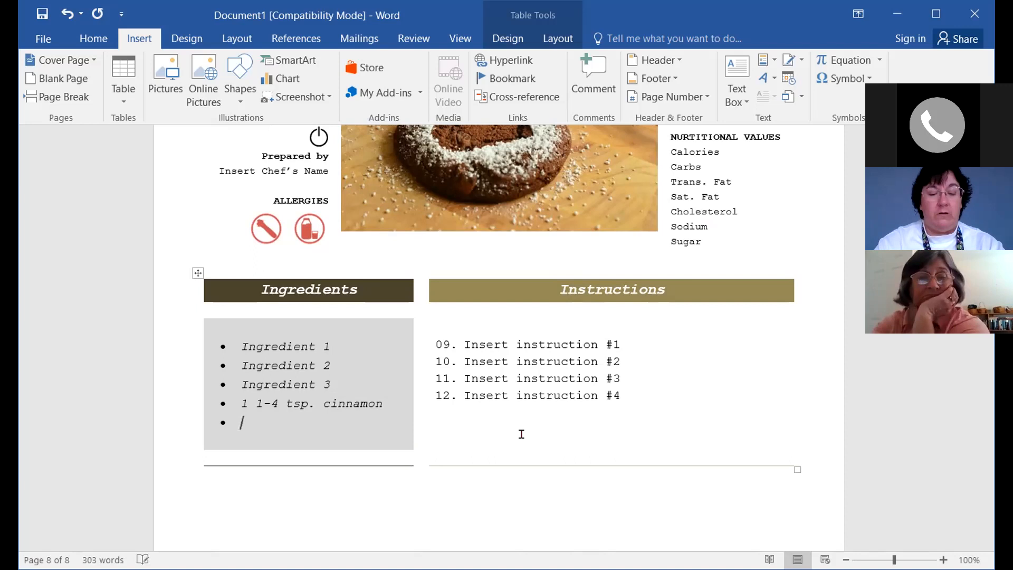
type("3 c")
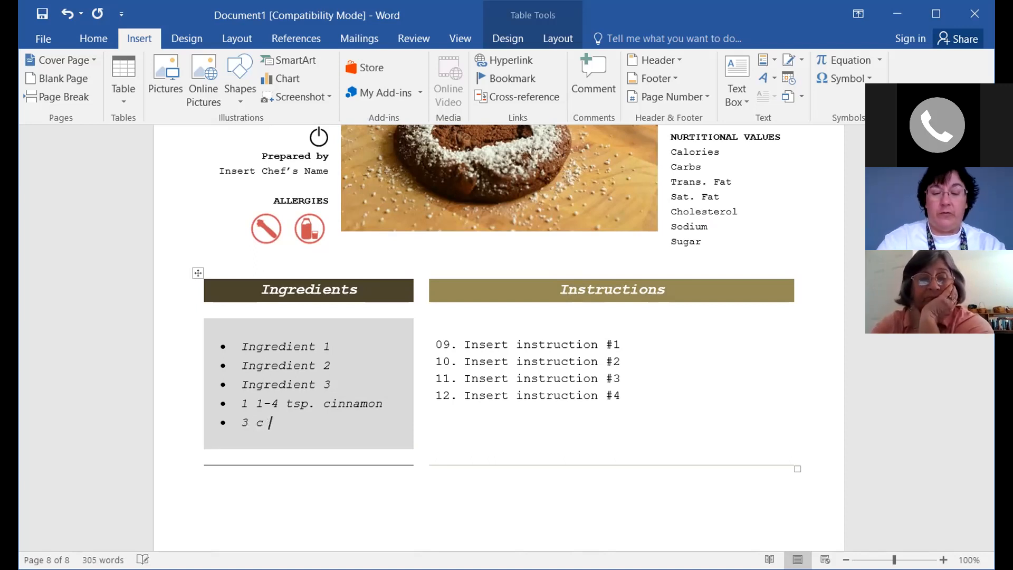
key("BackSpace")
type("cups flour")
key("Return")
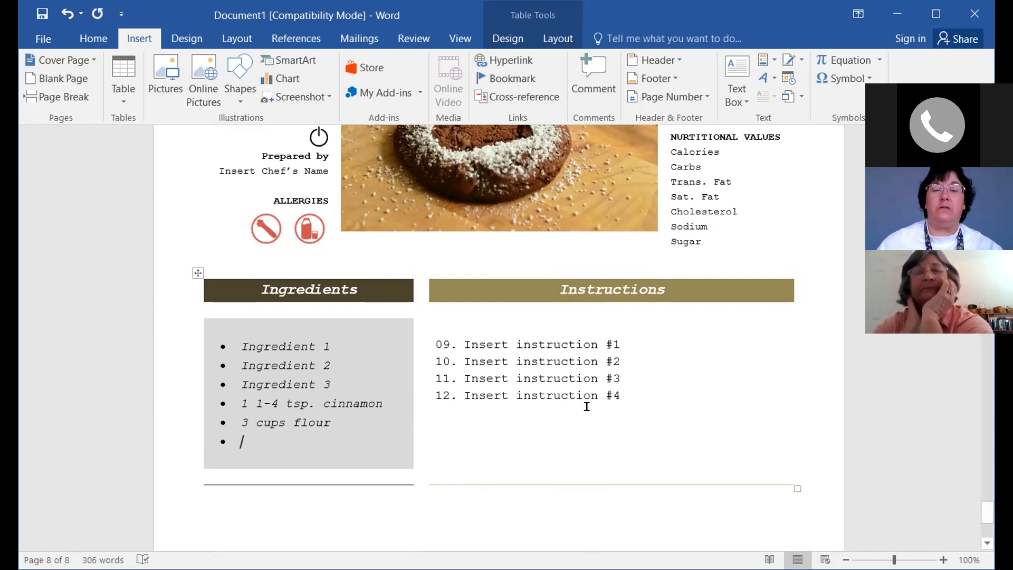
scroll(581, 404, "up", 3)
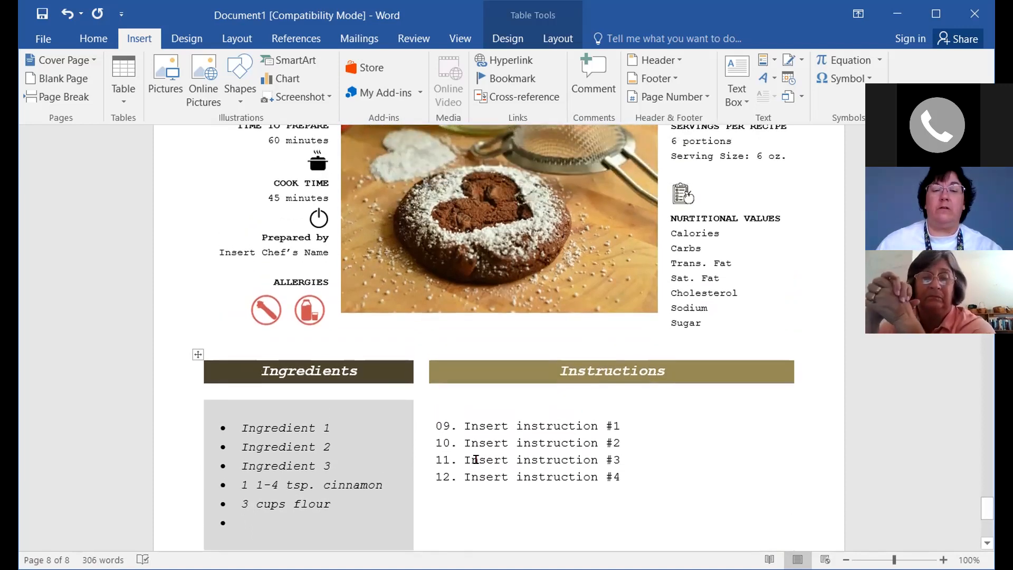
scroll(475, 460, "up", 3)
scroll(476, 459, "down", 3)
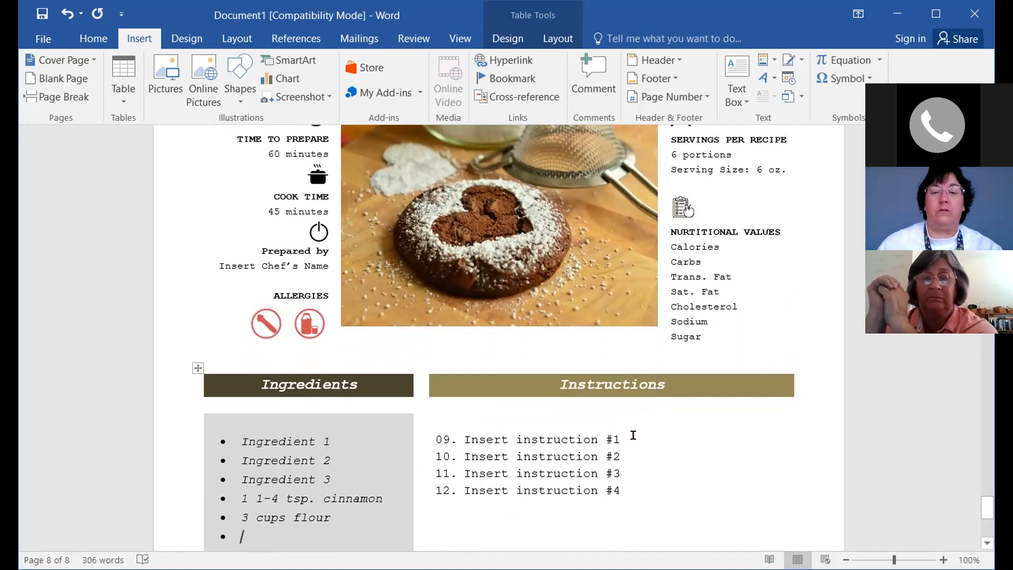
Scroll back to page 7, widen the Word window, and select its 05–08 instruction numbers
left_click(667, 439)
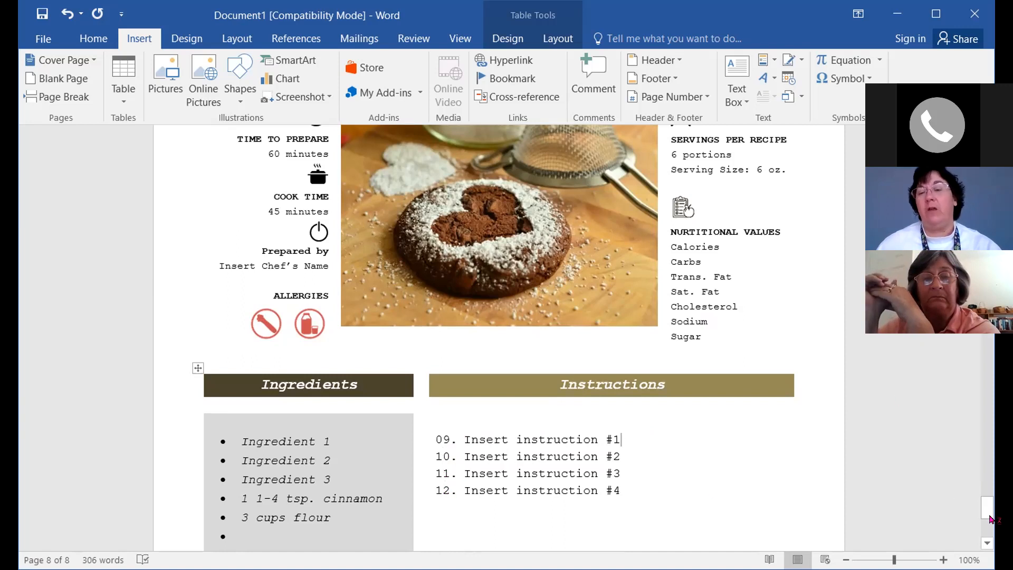
left_click_drag(990, 516, 990, 464)
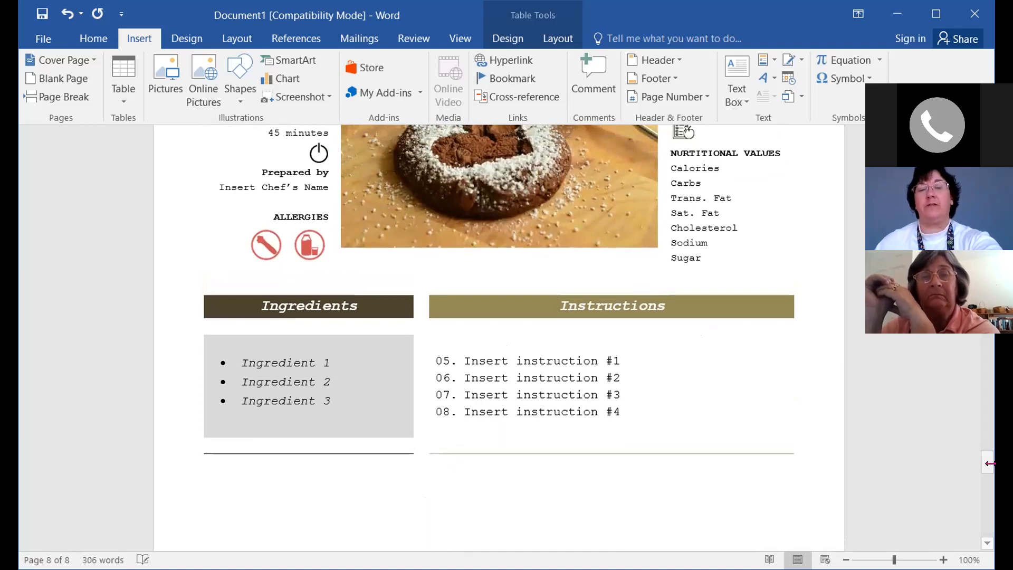
left_click_drag(990, 463, 1012, 463)
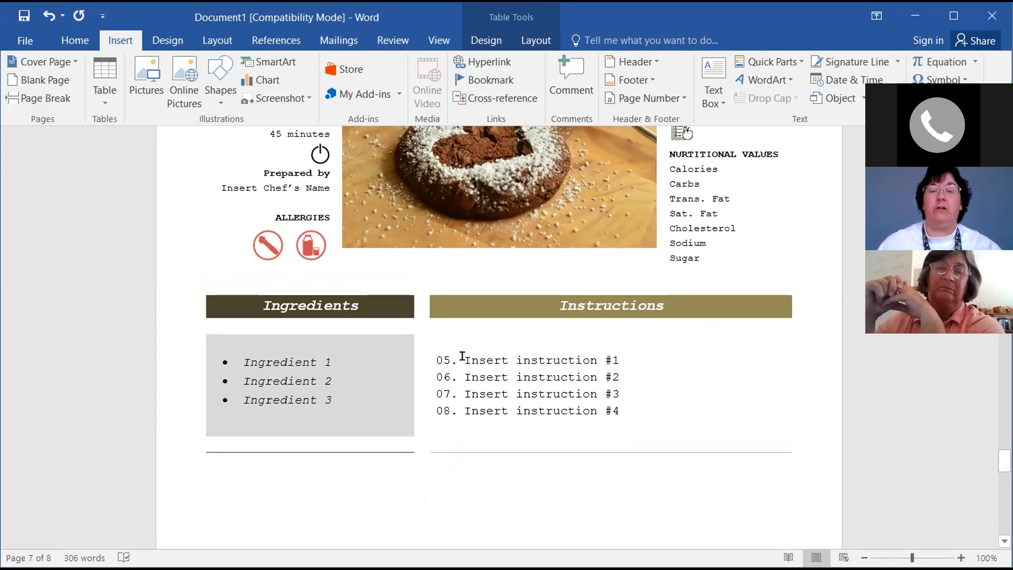
left_click(465, 360)
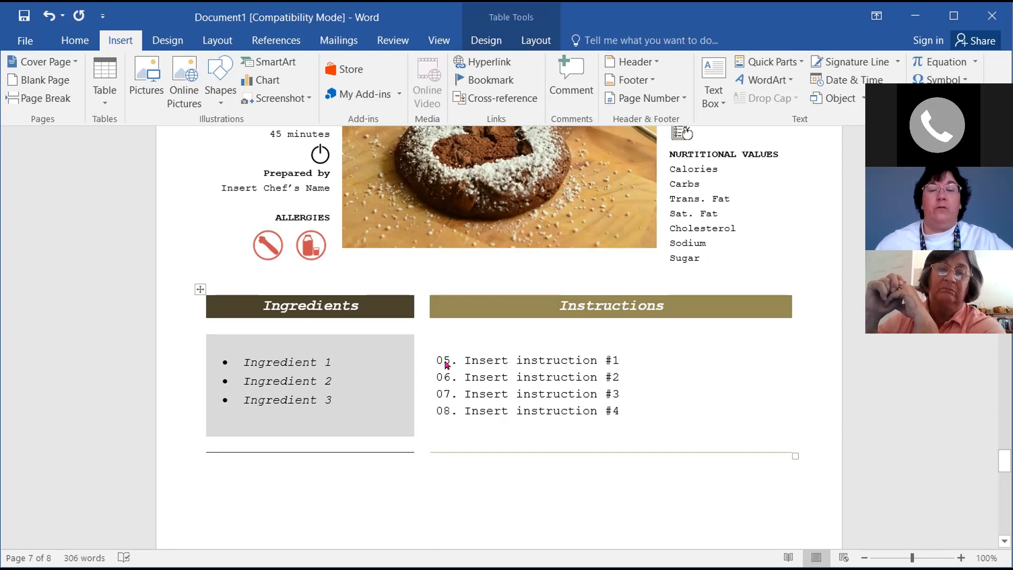
left_click(446, 364)
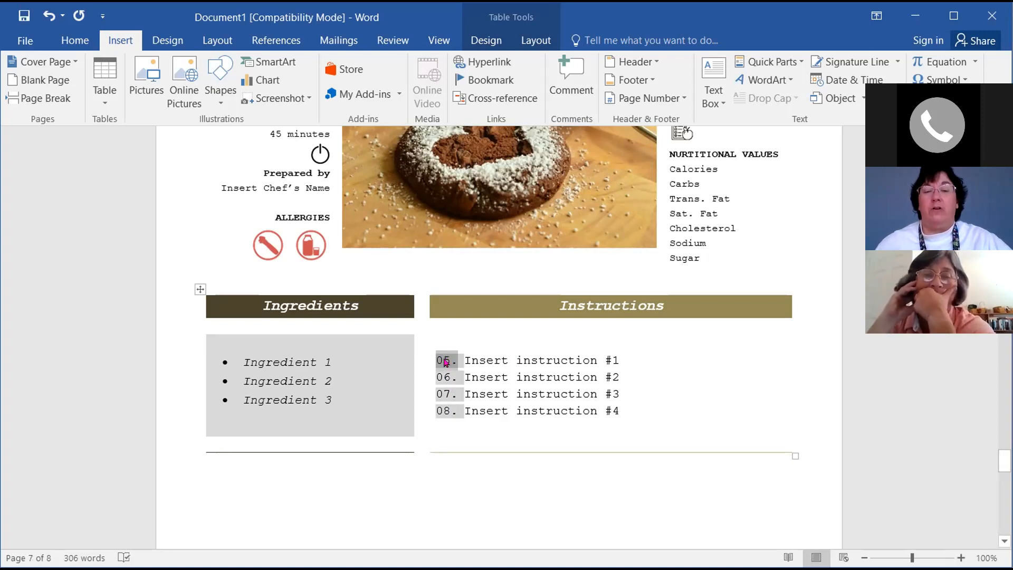
Restart the page 7 instruction numbering at 01 from the right-click menu
right_click(446, 363)
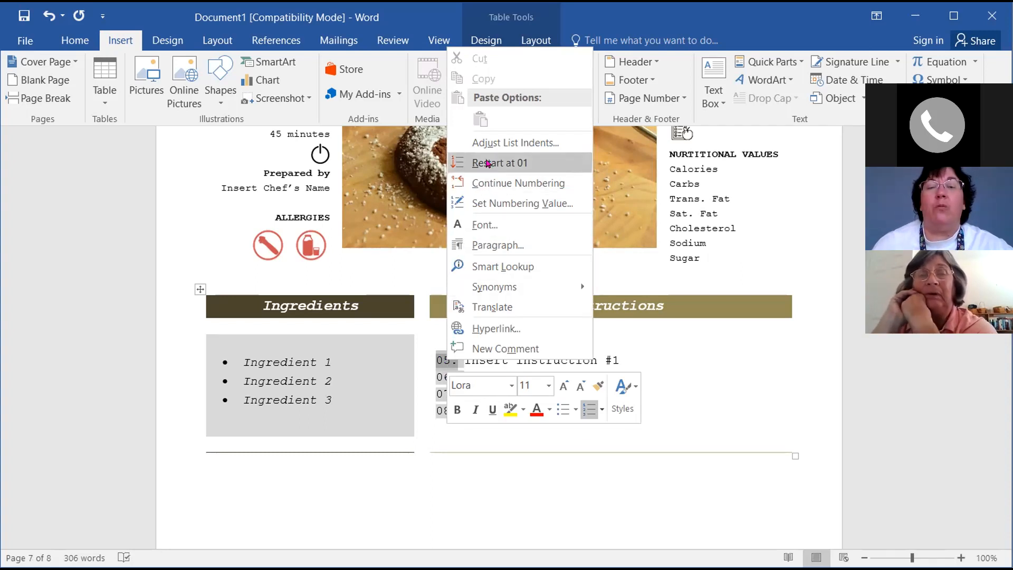
left_click(488, 164)
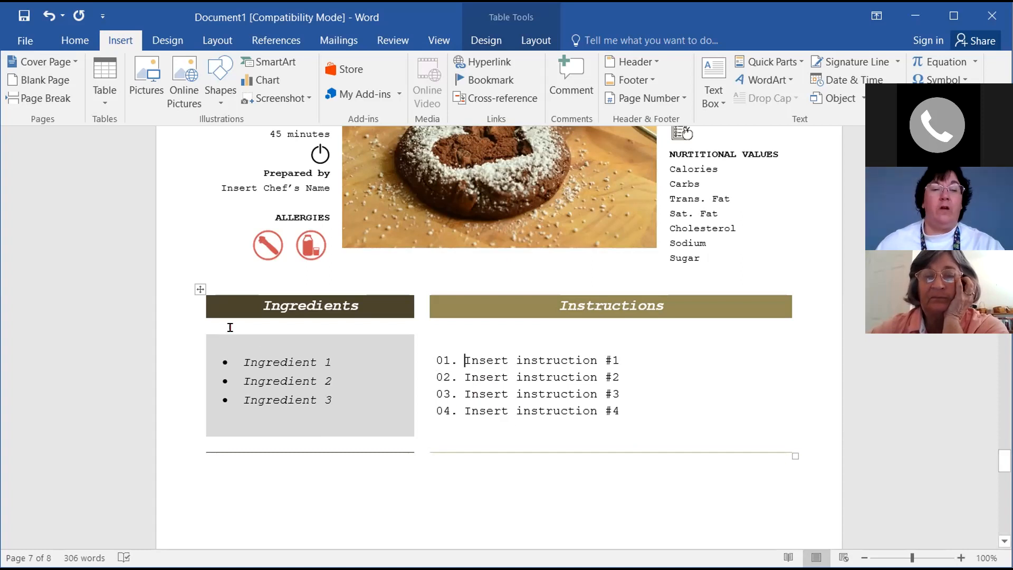
mouse_move(180, 307)
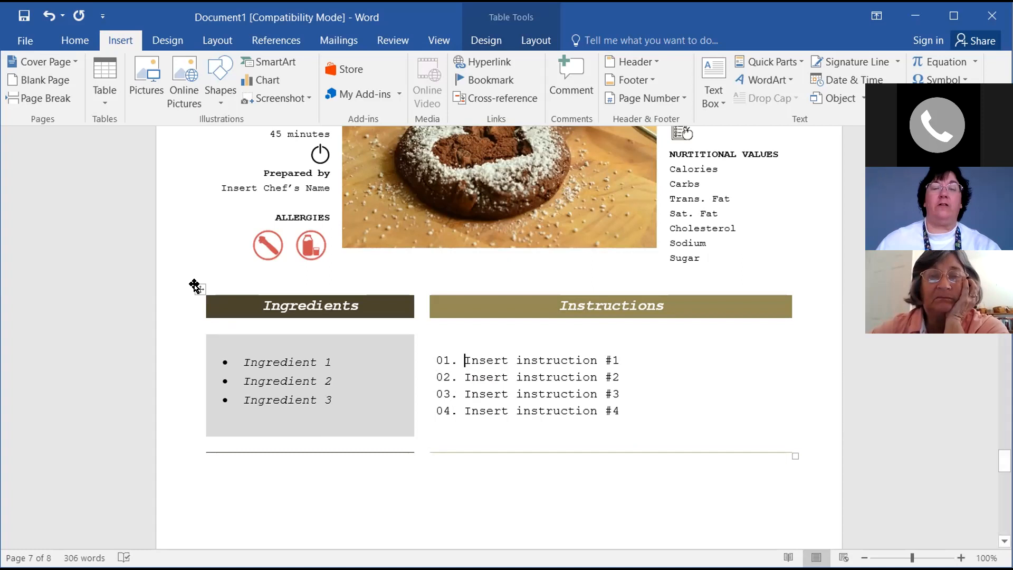
Select the Ingredients and Instructions table, view the Layout Delete choices, then dismiss without deleting
left_click(195, 286)
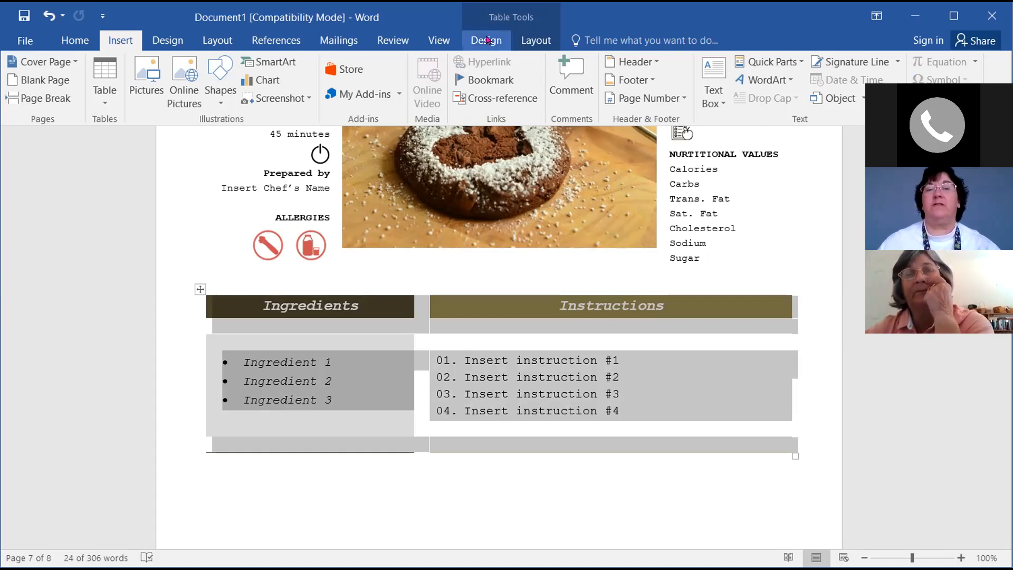
left_click(540, 41)
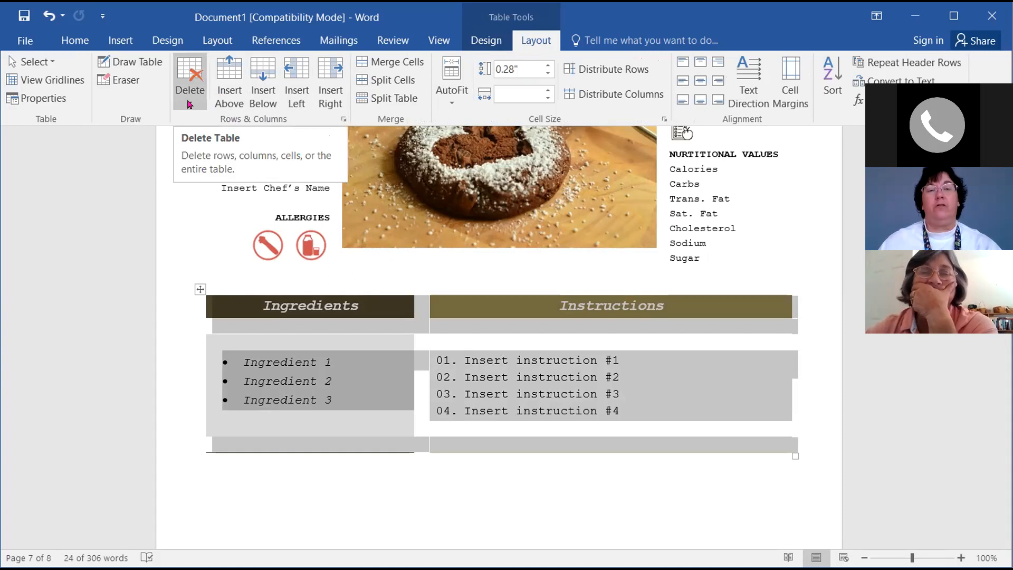
left_click(189, 104)
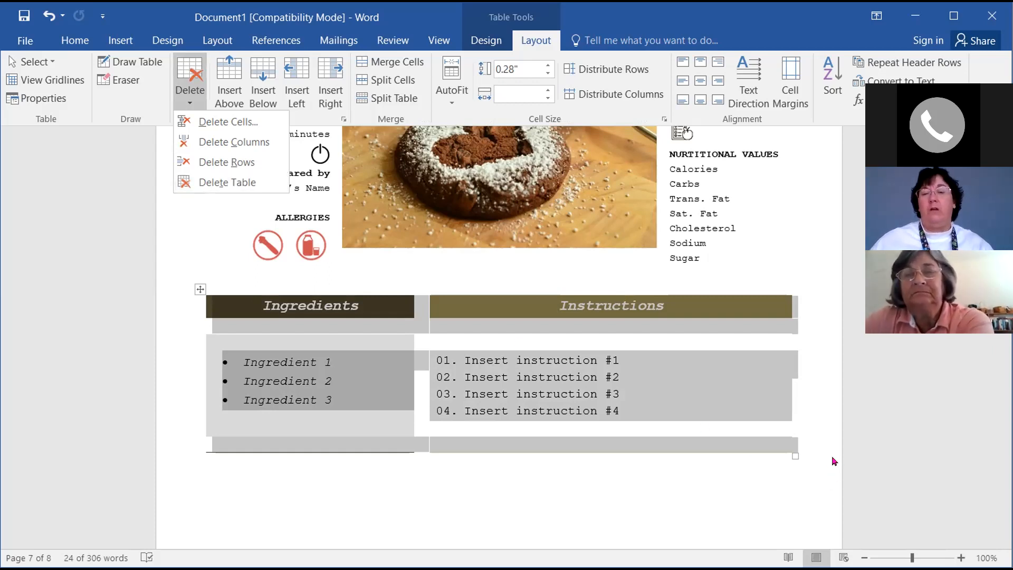
left_click(819, 444)
left_click(819, 445)
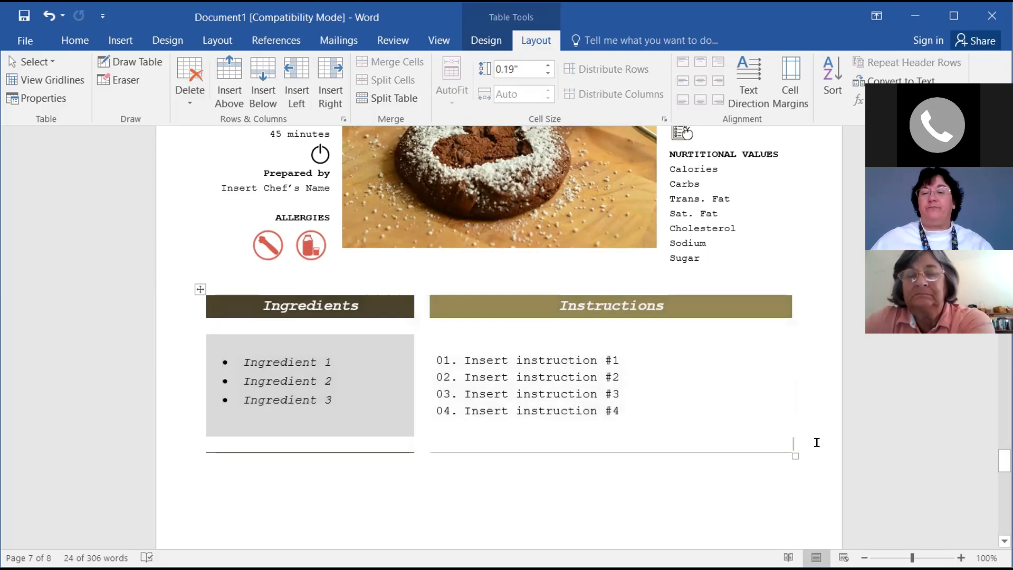
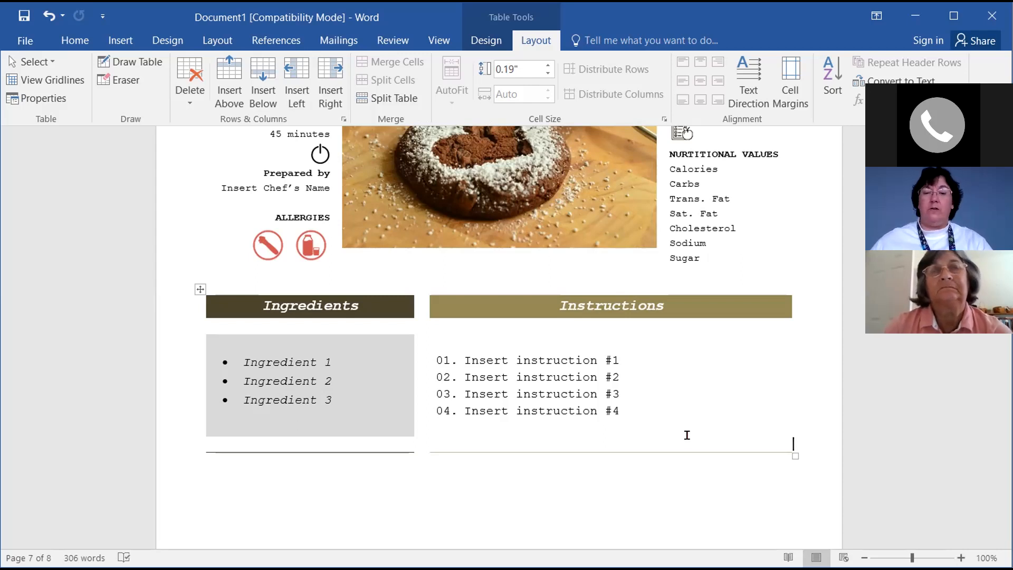
Leave the page 7 recipe table and scroll to the placeholder recipe page with 60-minute prep
left_click(227, 468)
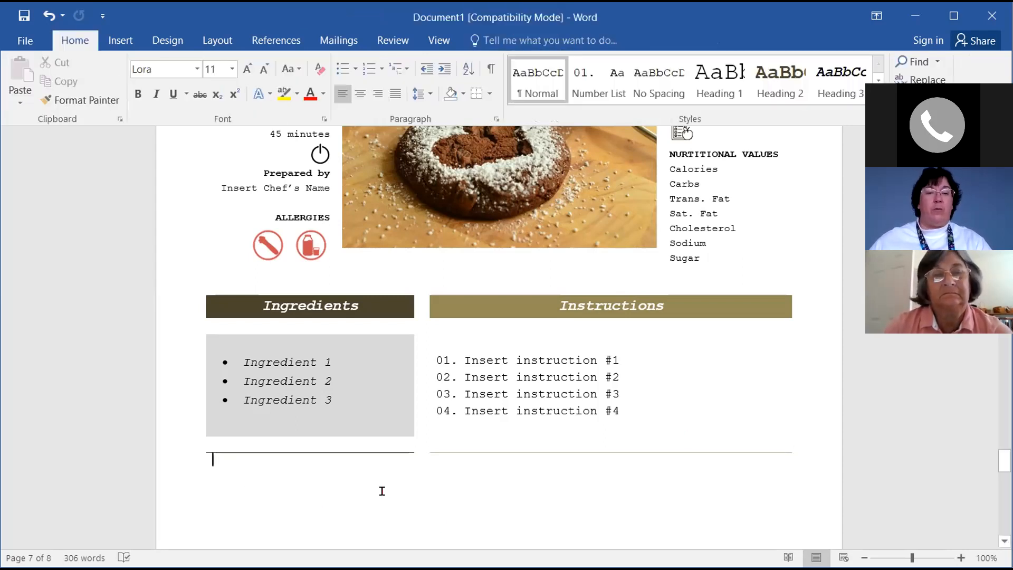
scroll(369, 496, "down", 3)
scroll(358, 488, "down", 1)
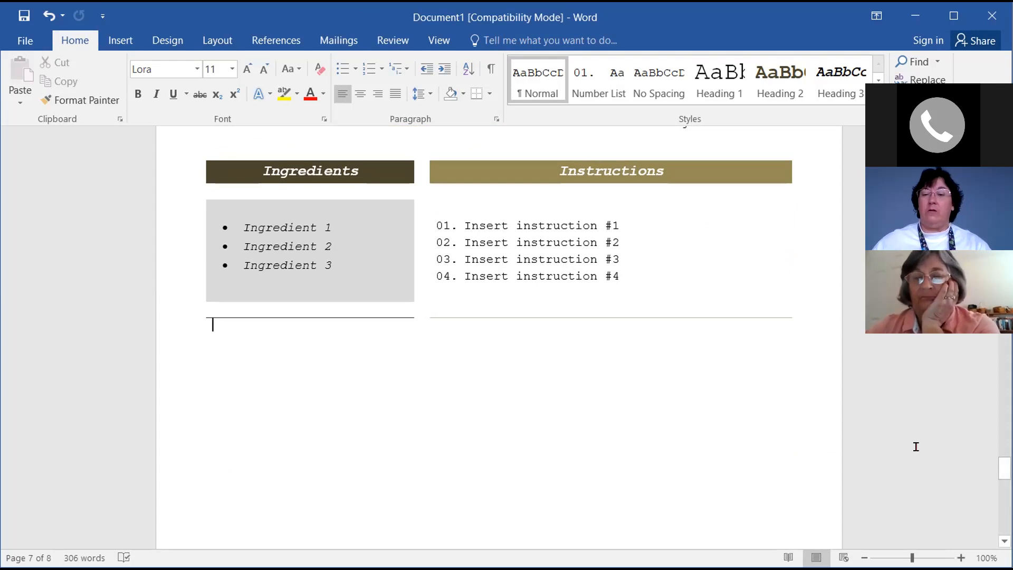
scroll(918, 445, "down", 2)
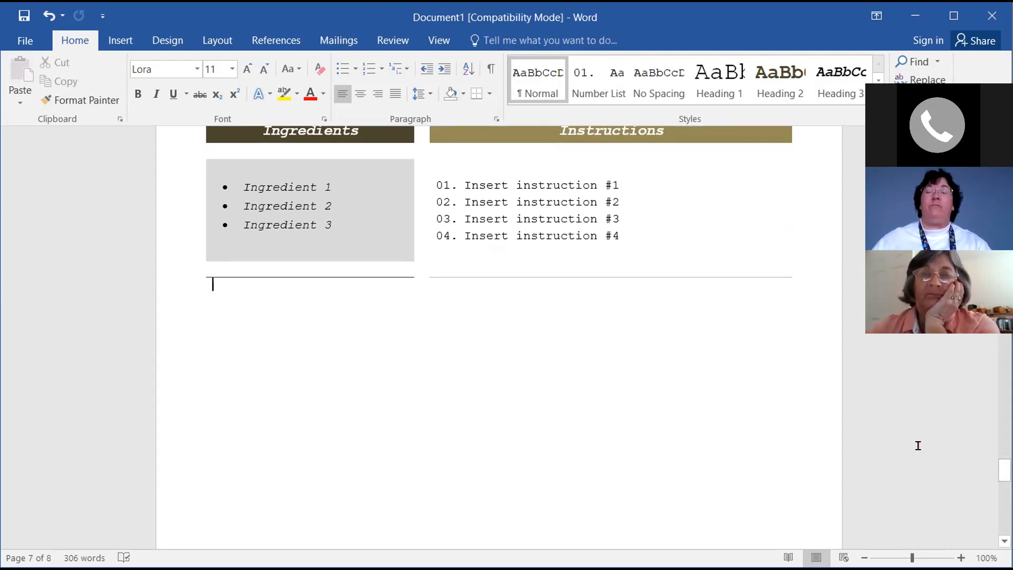
scroll(918, 446, "down", 3)
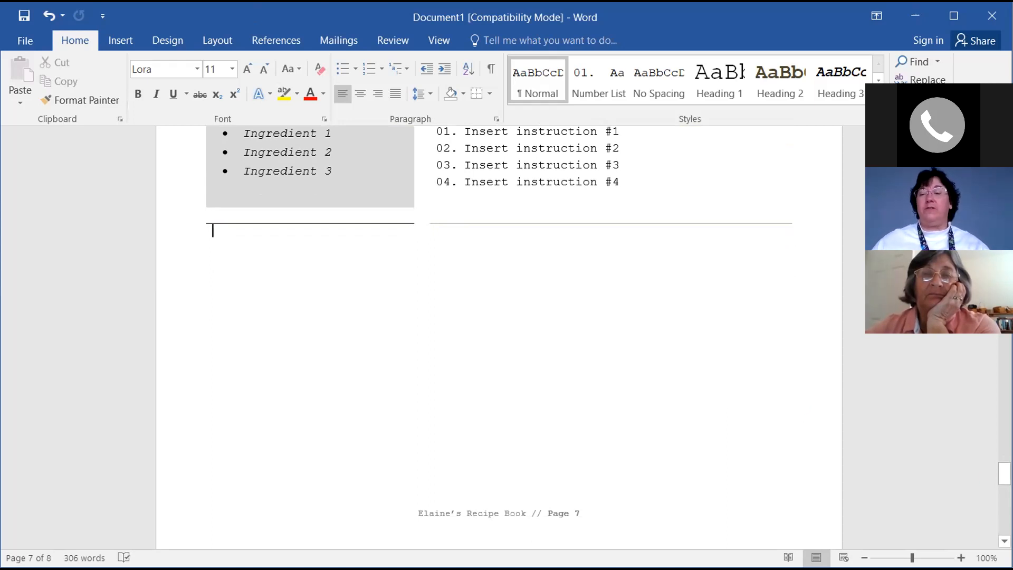
scroll(877, 382, "down", 1)
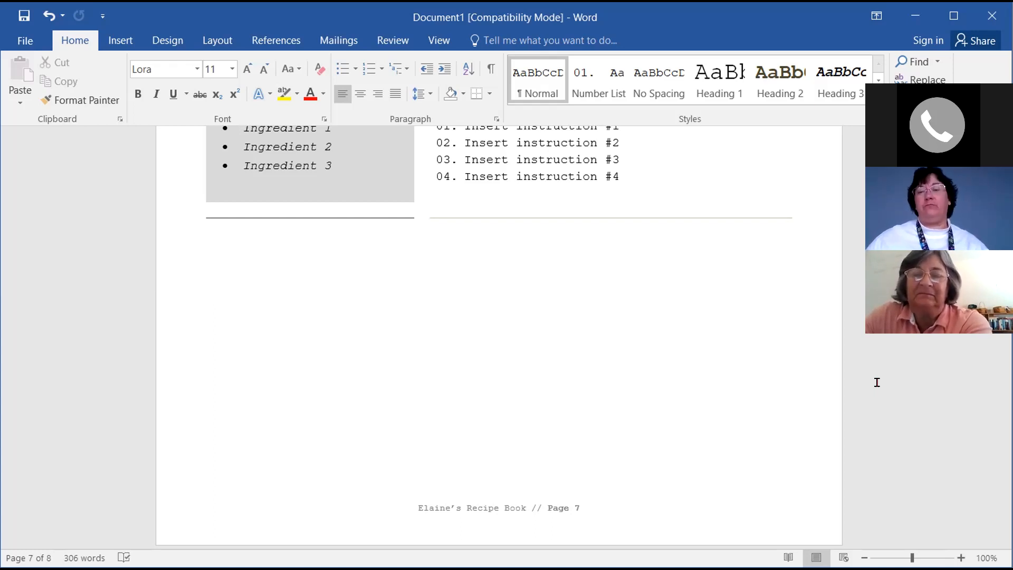
scroll(785, 410, "down", 1)
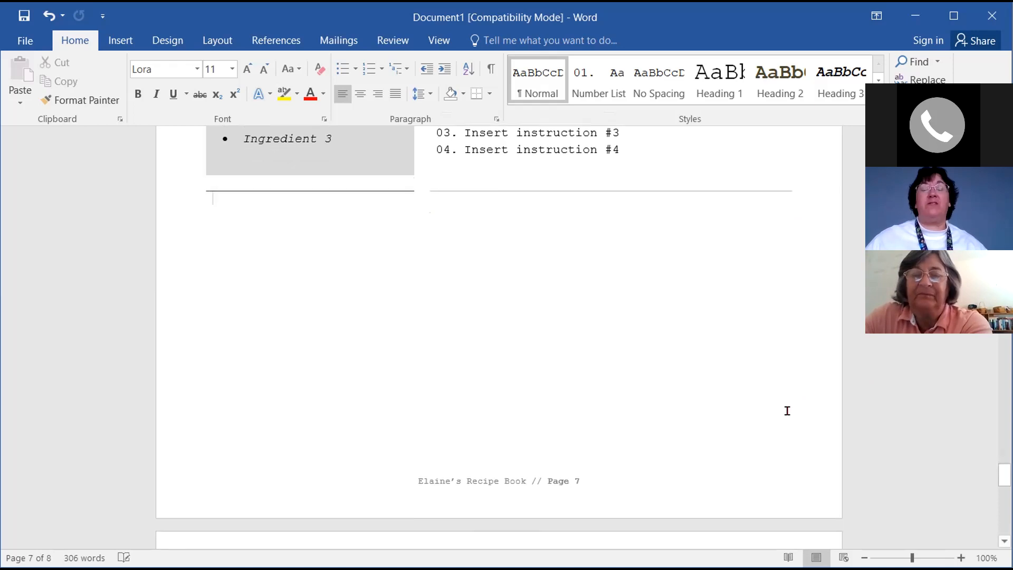
scroll(788, 410, "down", 8)
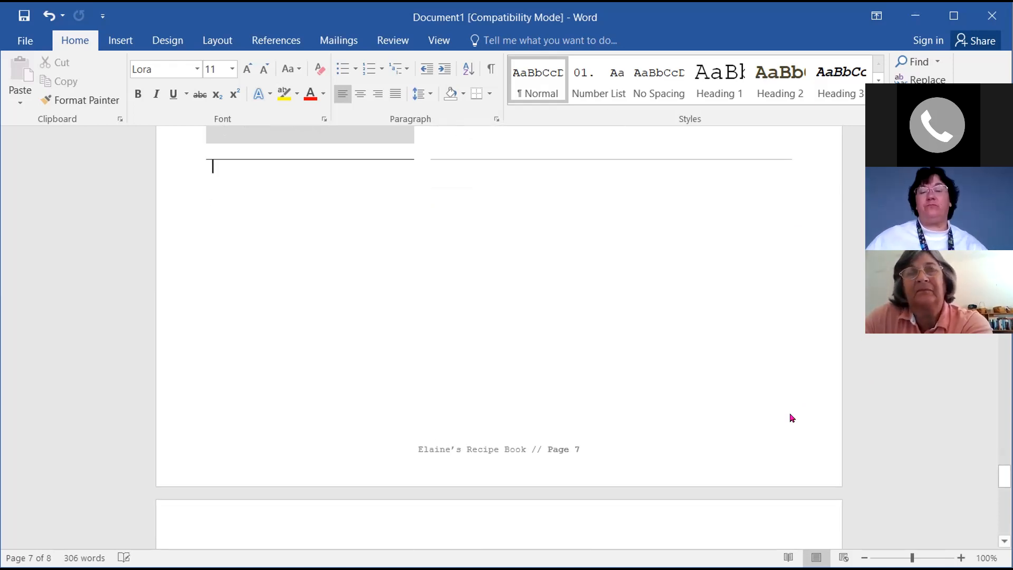
scroll(790, 401, "down", 4)
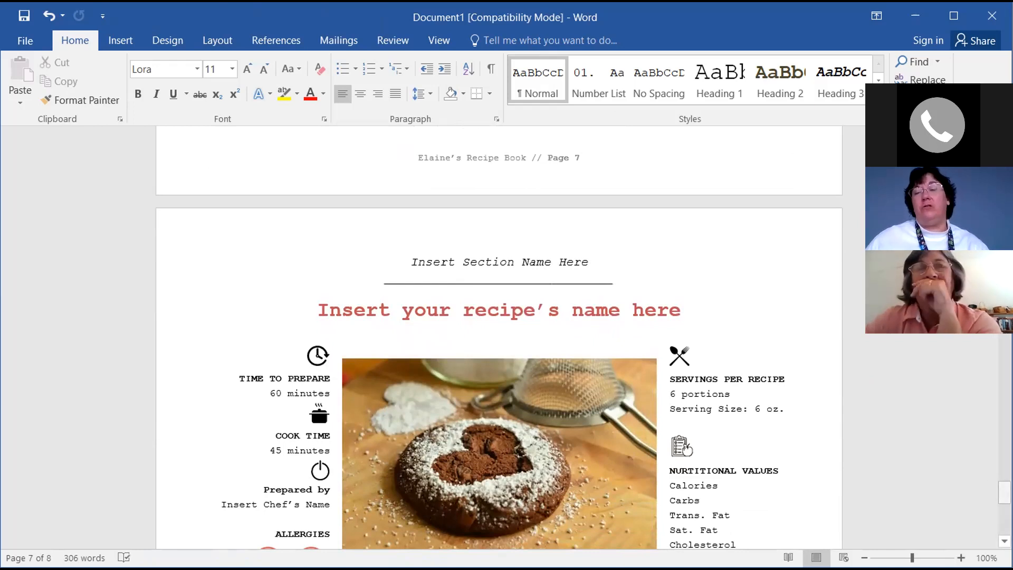
Return to the page 2 Table of Contents and select its field to show Update Table
left_click_drag(1004, 493, 1004, 492)
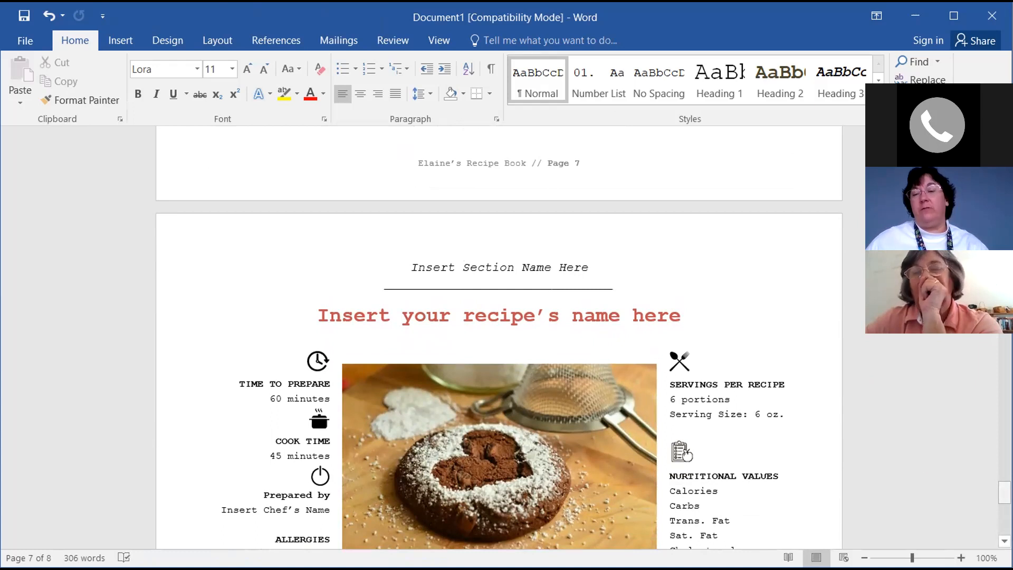
left_click_drag(1004, 493, 1004, 217)
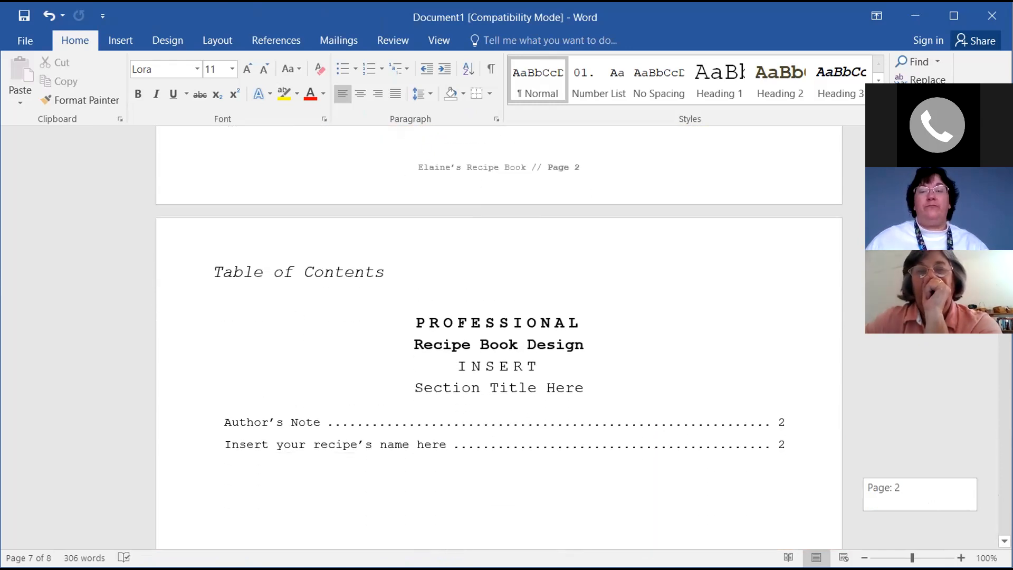
left_click(706, 445)
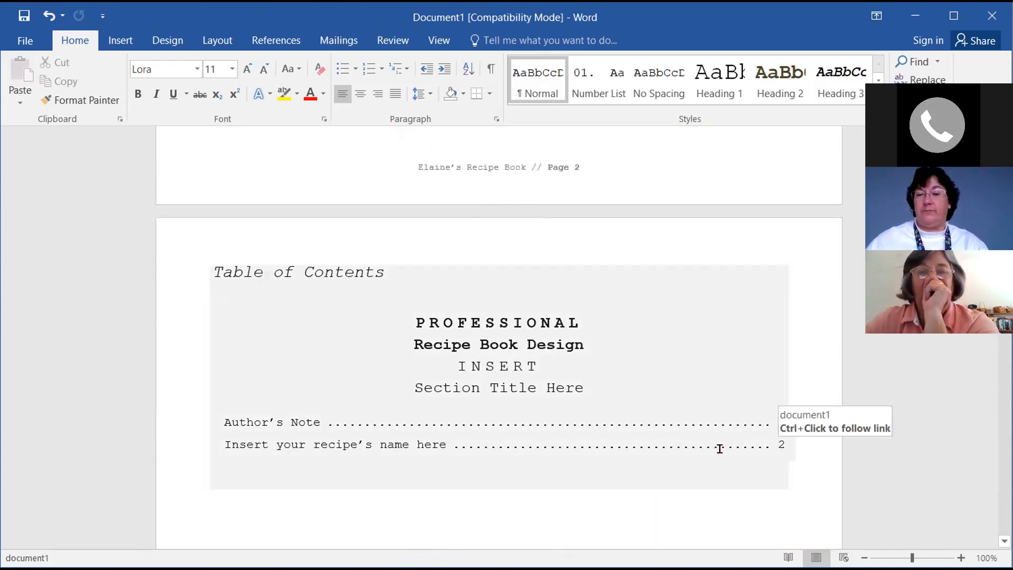
left_click(659, 508)
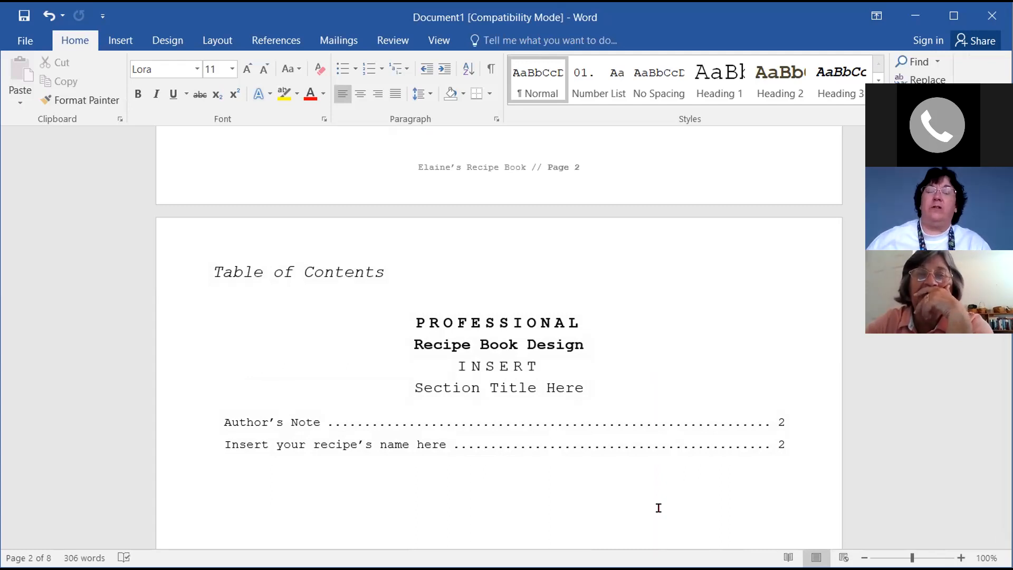
left_click(701, 445)
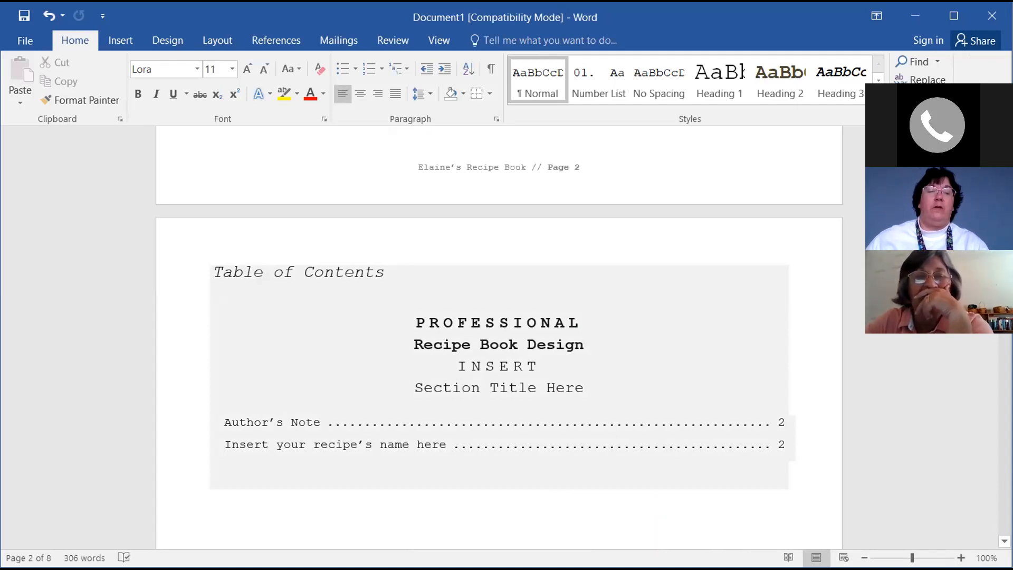
left_click(233, 274)
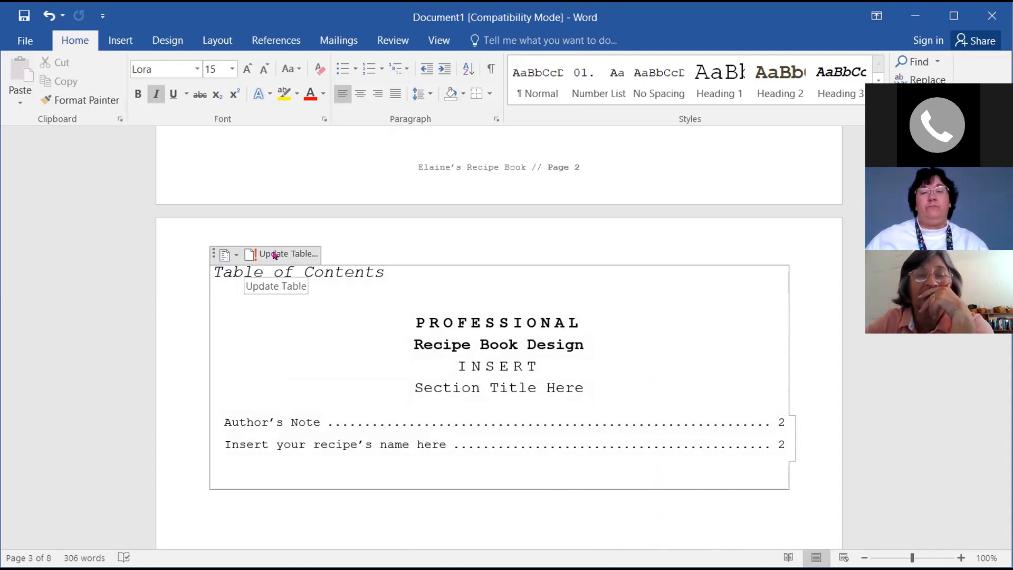
Update the entire table of contents
left_click(274, 256)
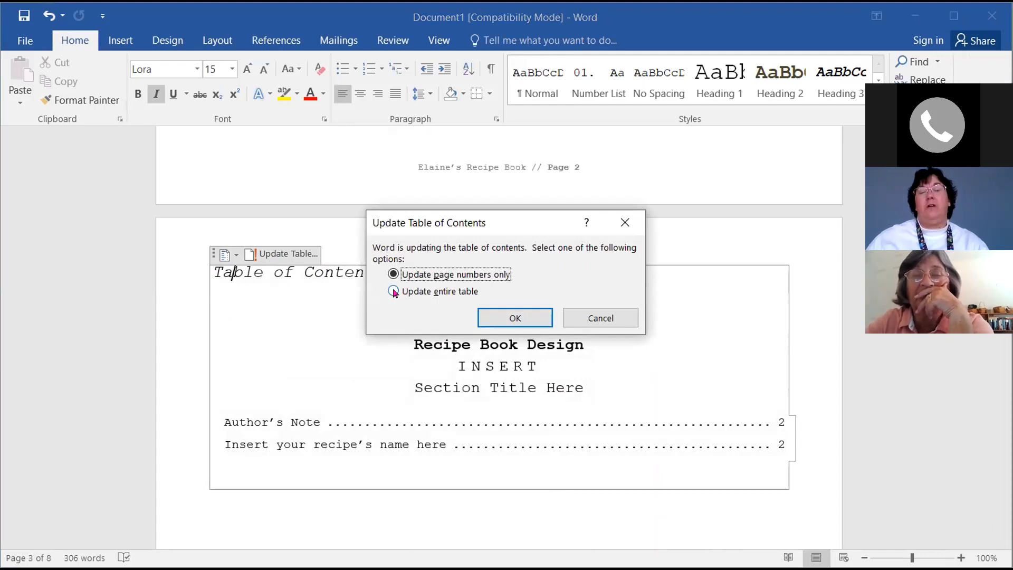
left_click(393, 291)
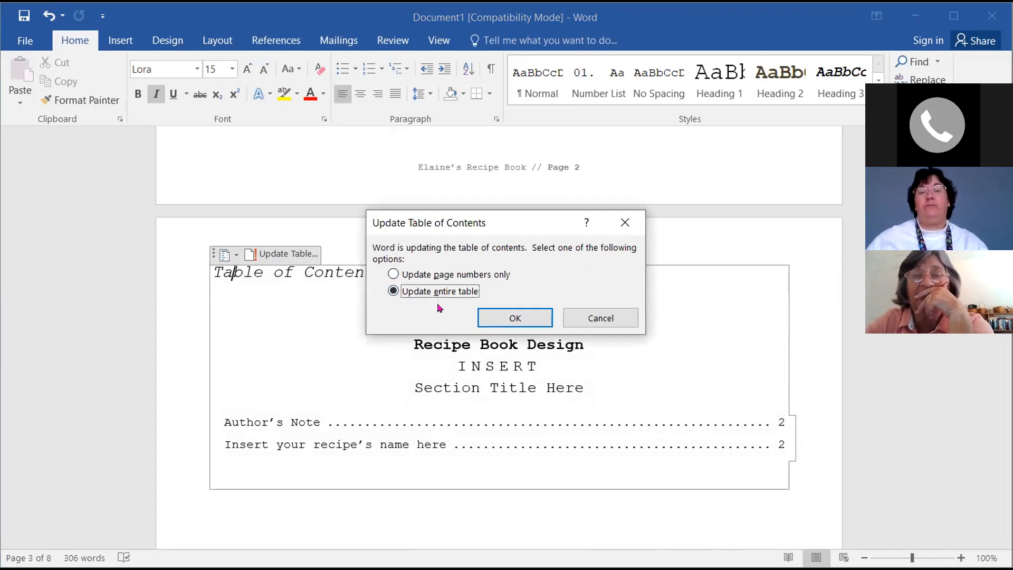
left_click(518, 318)
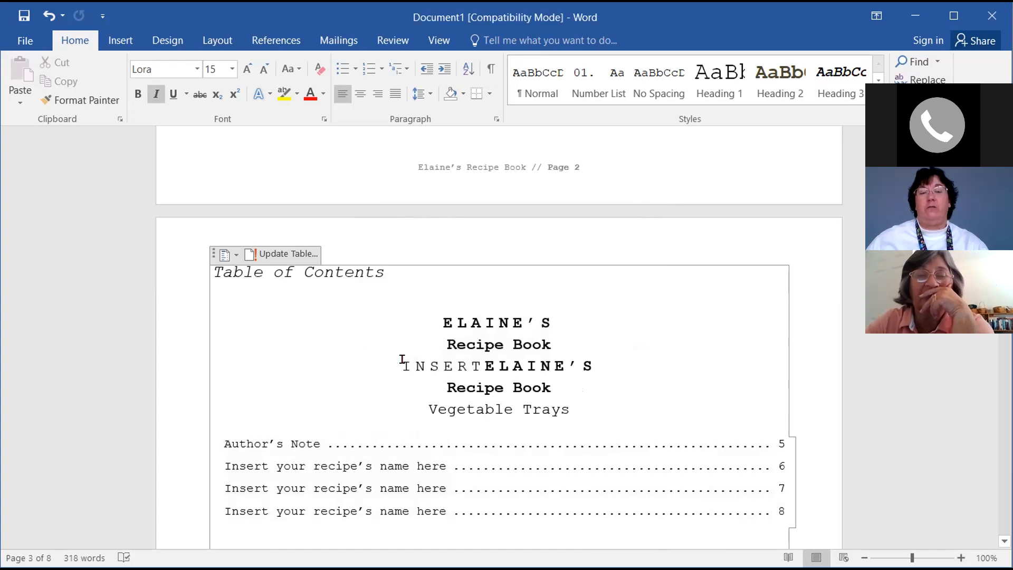
Delete the duplicated INSERT, ELAINE'S and Recipe Book lines from the contents
left_click(485, 364)
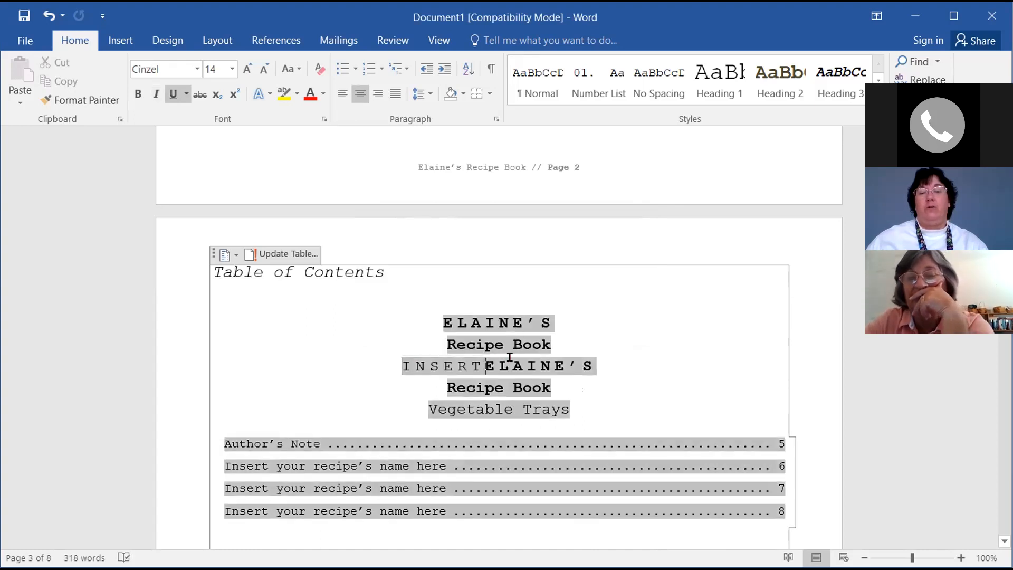
key("BackSpace")
key("BackSpace")
key("BackSpace")
key("BackSpace")
key("BackSpace")
key("BackSpace")
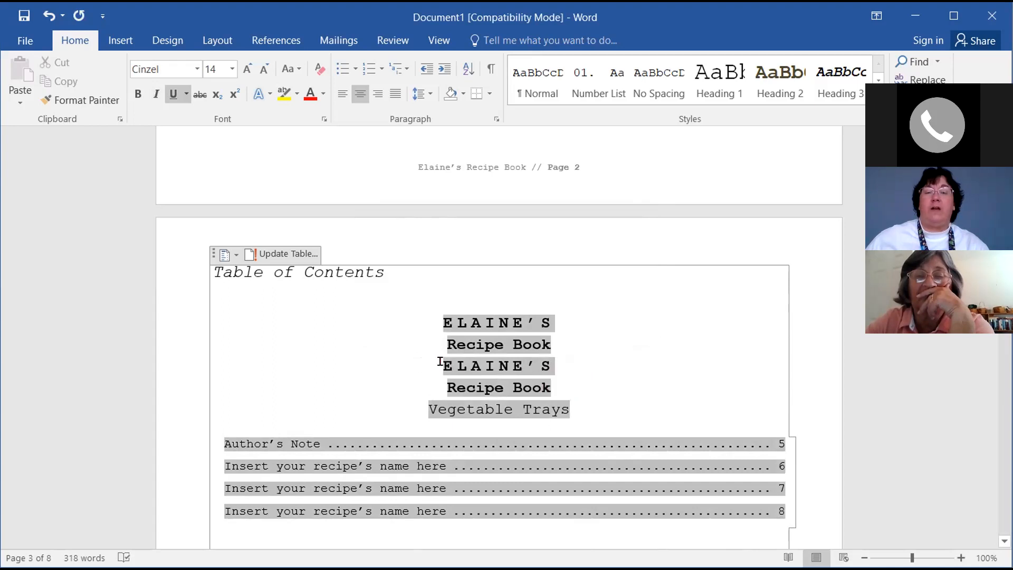
key("Delete")
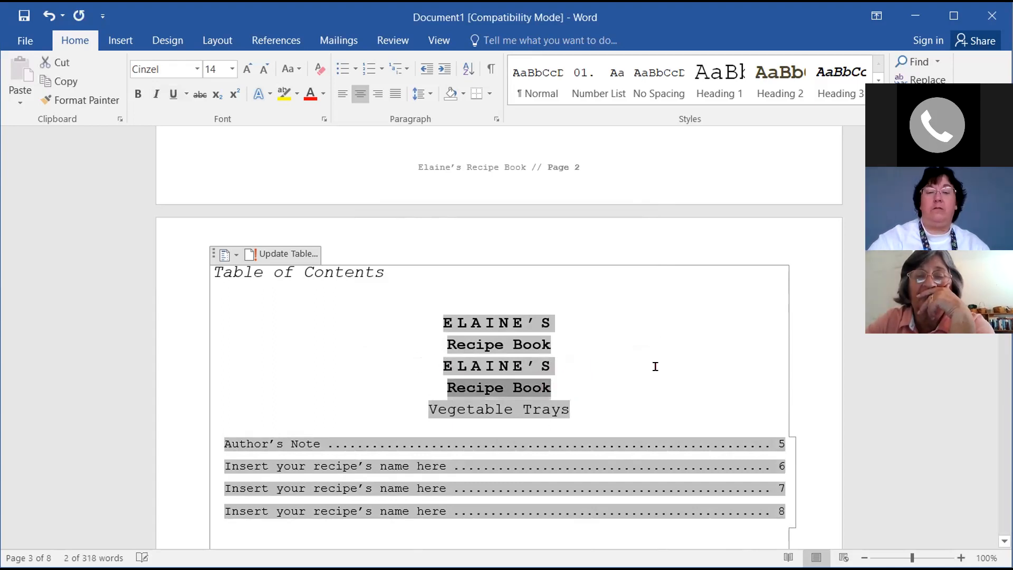
key("Delete")
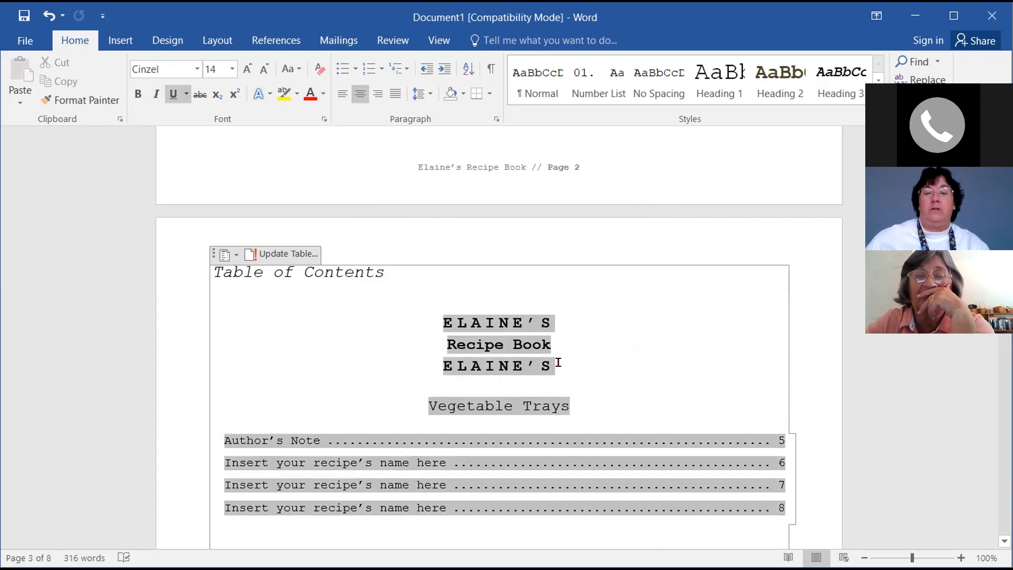
key("BackSpace")
key("BackSpace")
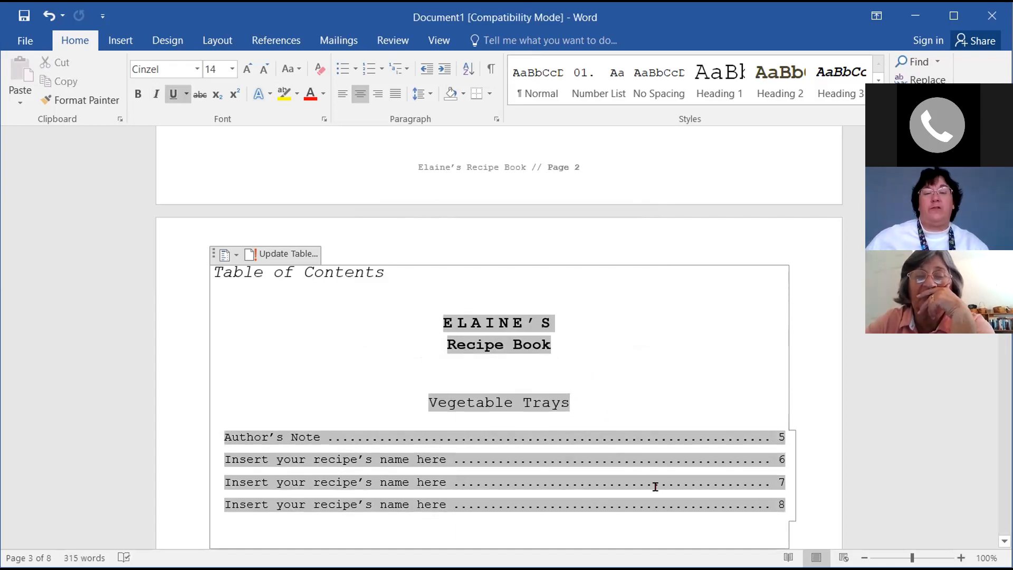
scroll(655, 486, "down", 1)
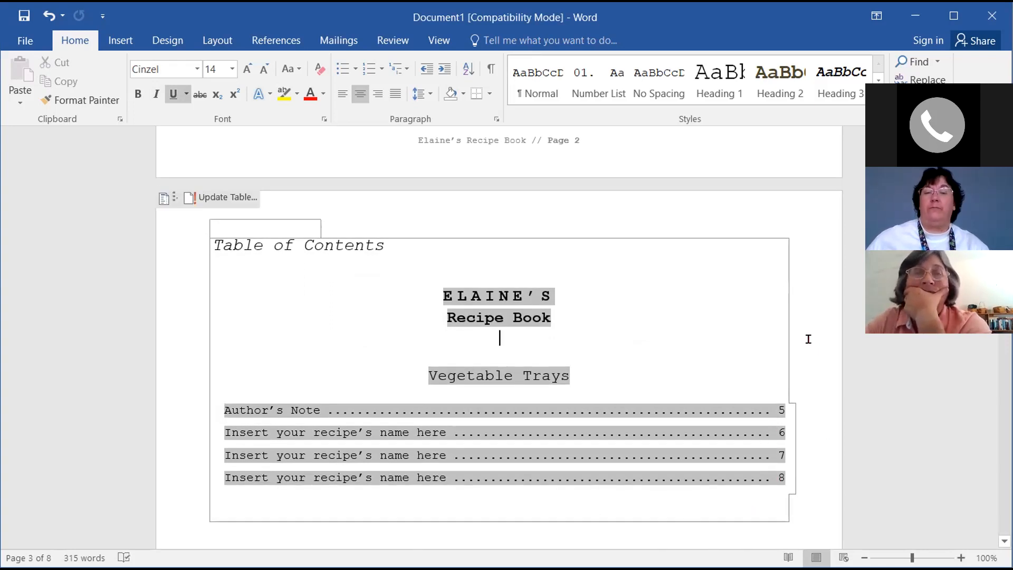
Move from the contents page past the Author's Note to the placeholder recipe page
left_click(603, 292)
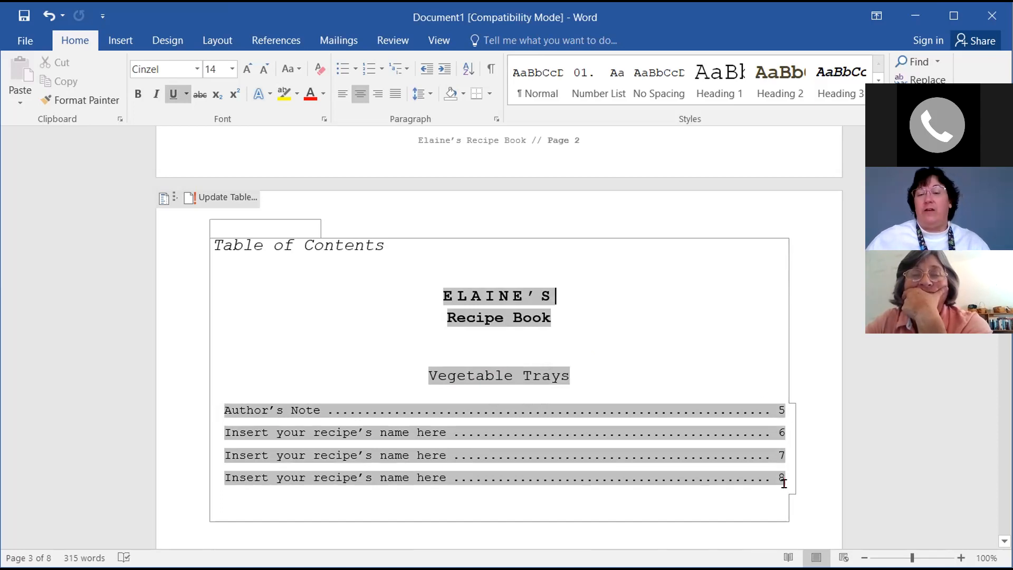
scroll(626, 504, "down", 1)
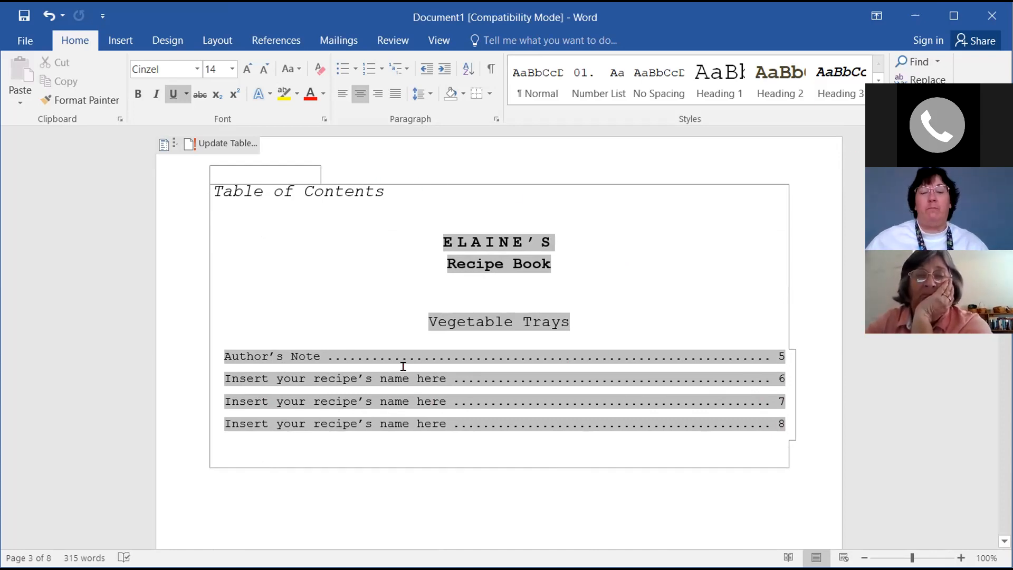
left_click_drag(1004, 222, 1005, 396)
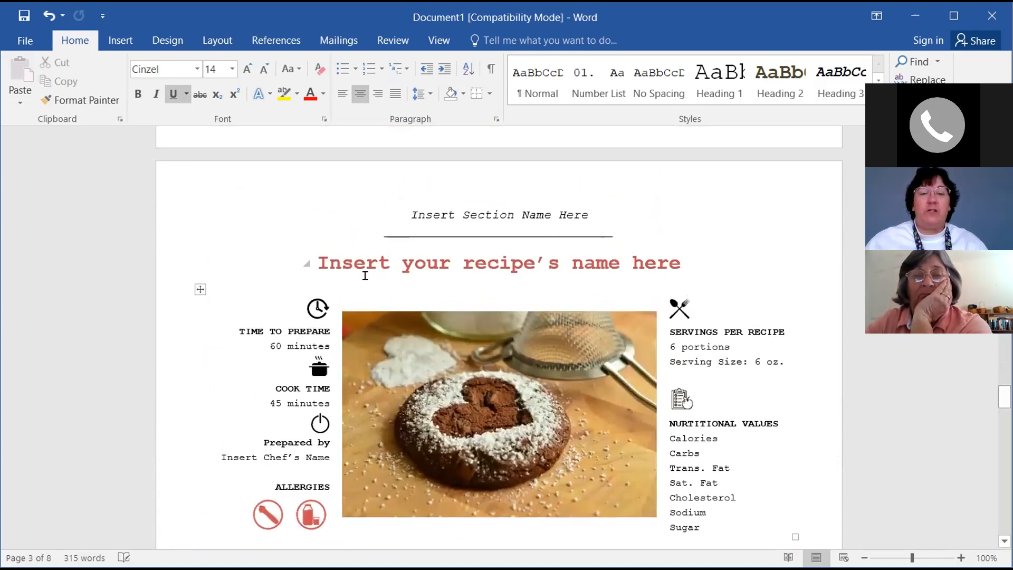
Replace the page 6 placeholder recipe title with Kabob
left_click(319, 264)
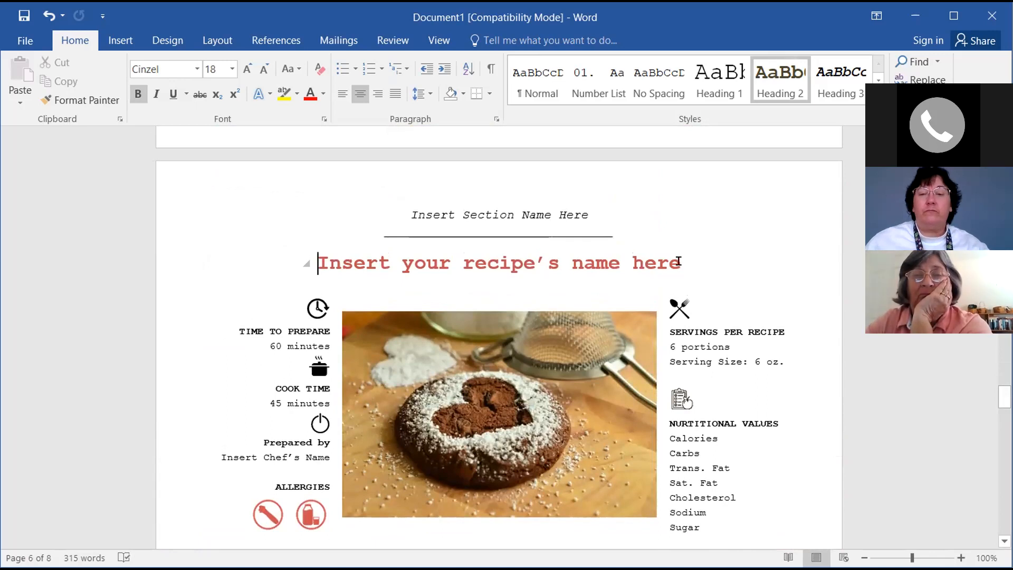
triple_click(693, 269)
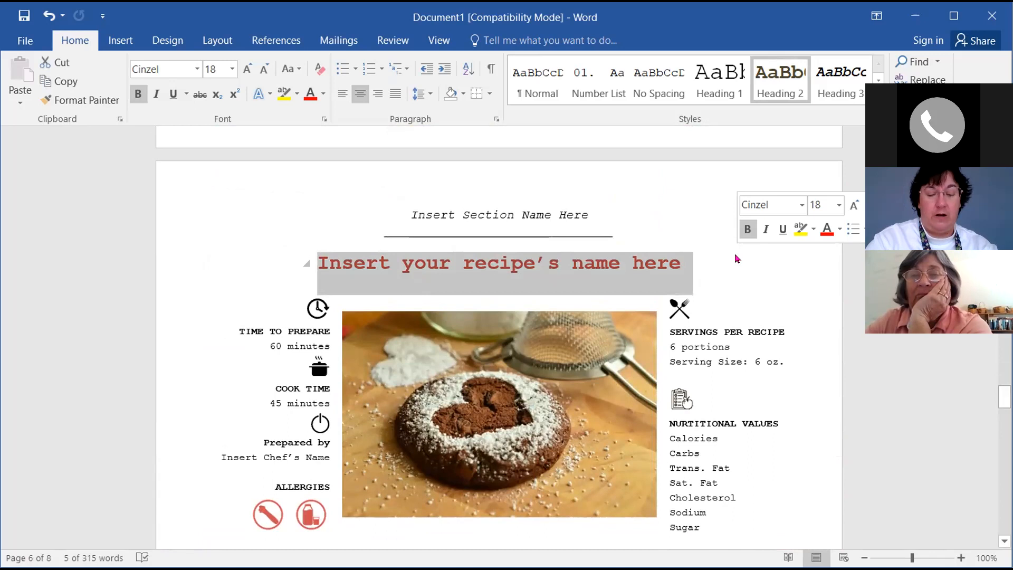
type("Kabob")
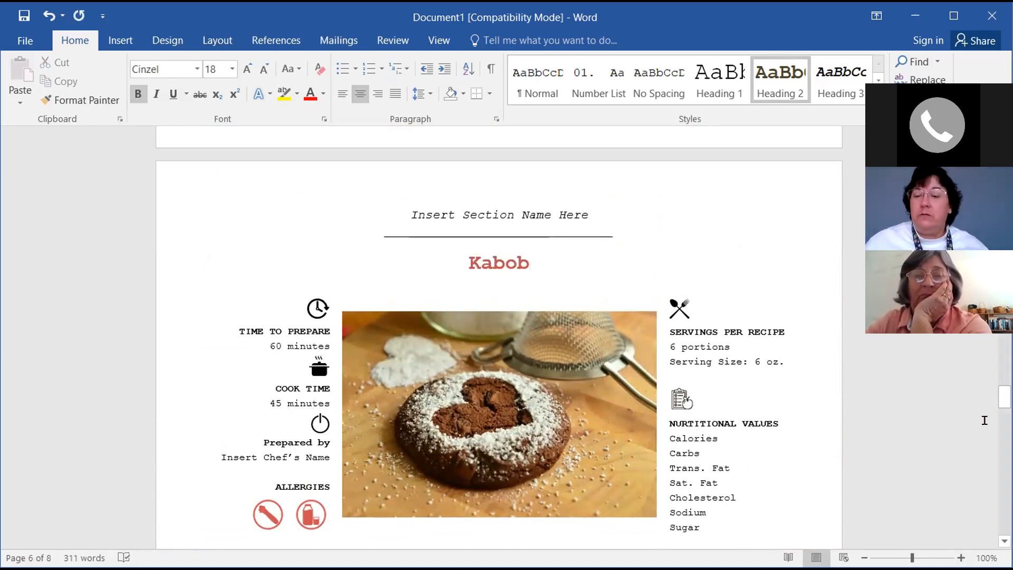
Title the page 7 recipe Vegetable Dip
scroll(989, 414, "down", 4)
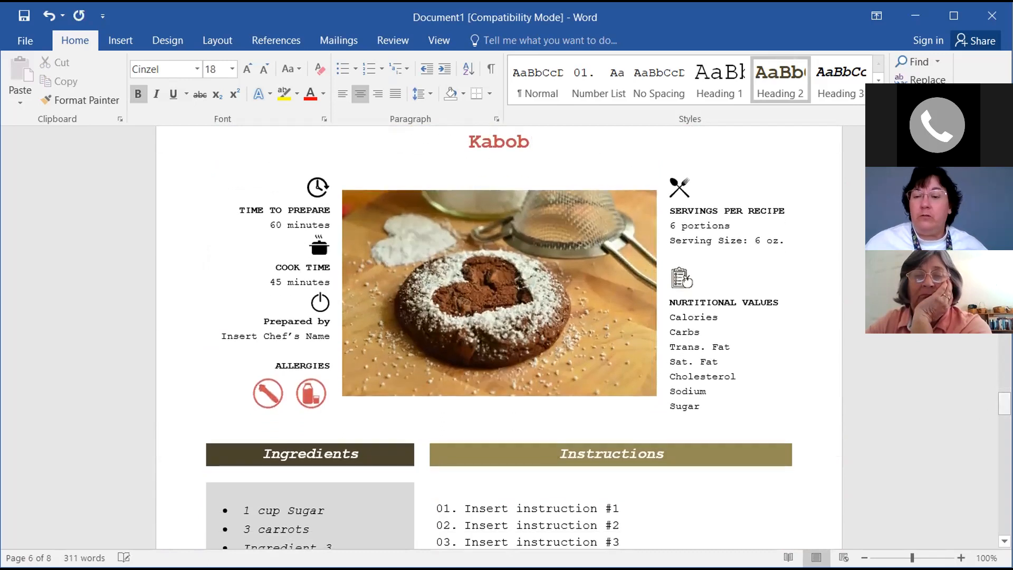
left_click_drag(1004, 404, 1004, 450)
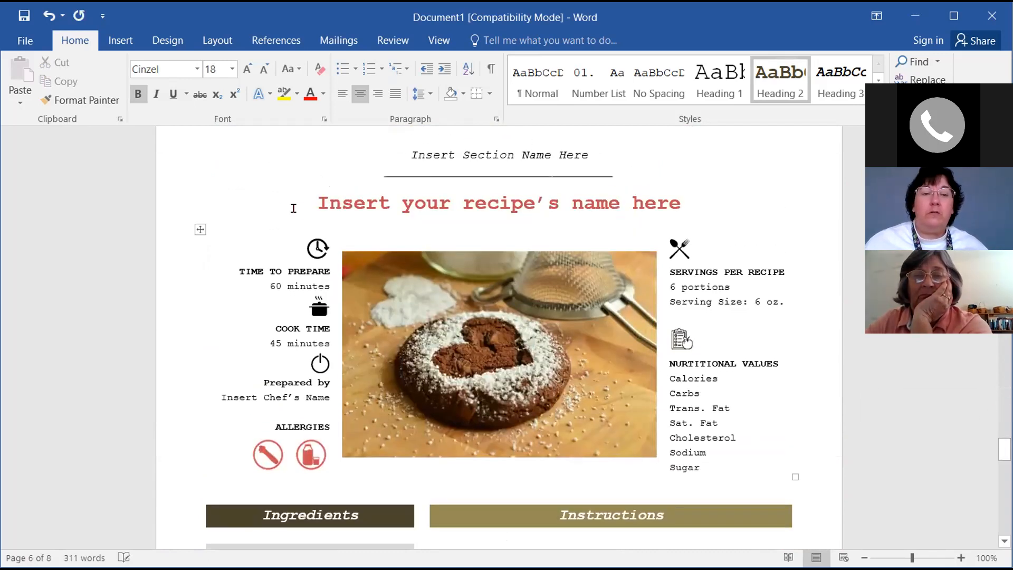
left_click(315, 199)
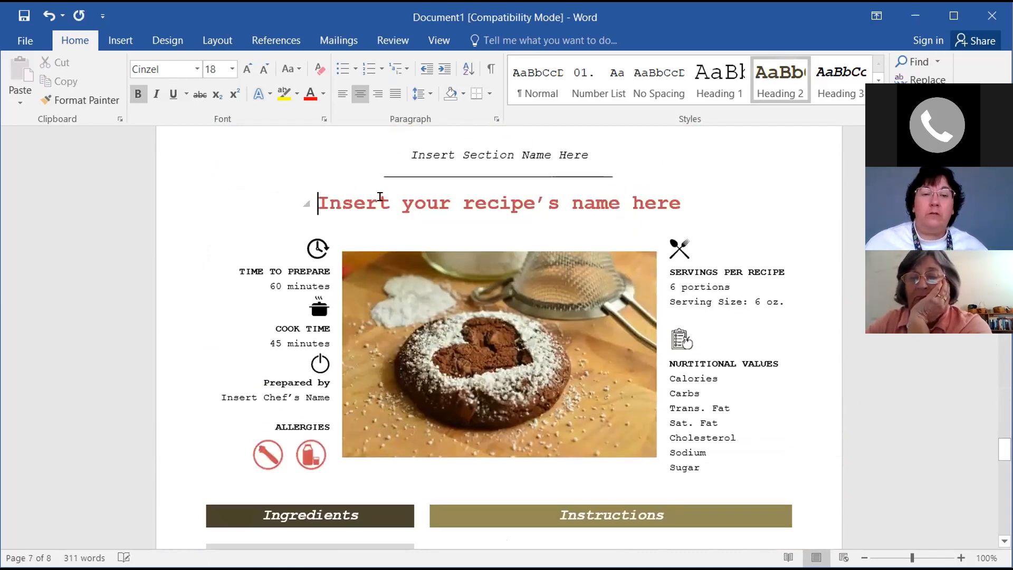
left_click(678, 201, "shift")
type("Veg")
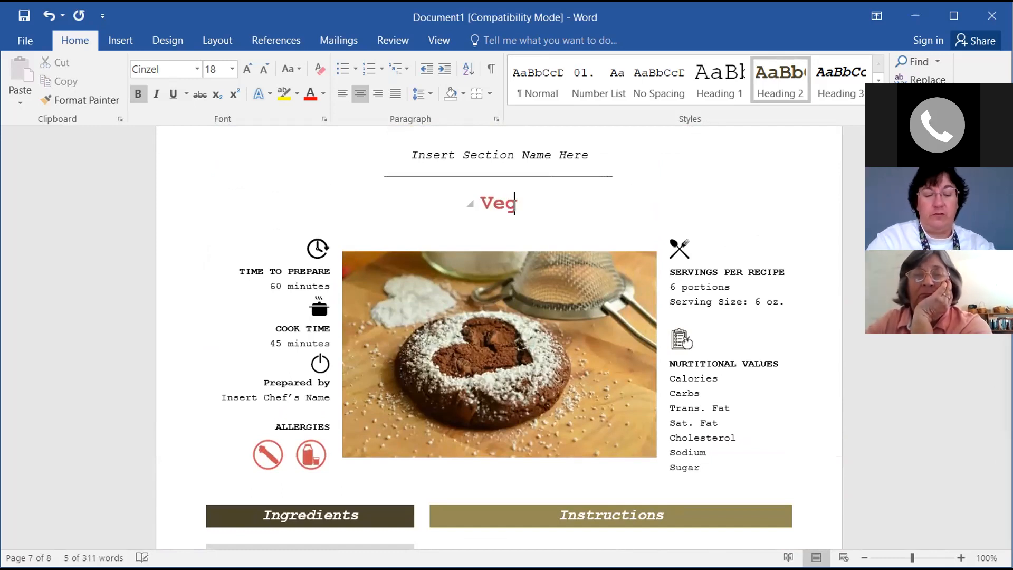
type("etable Dip")
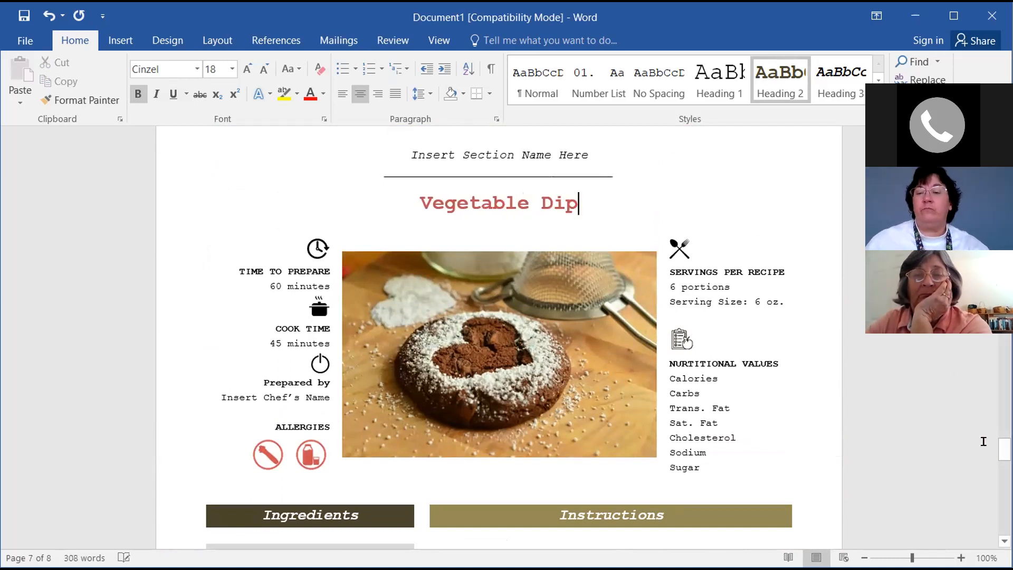
Replace the page 8 placeholder heading with Carrots and celery
left_click_drag(1004, 449, 1004, 493)
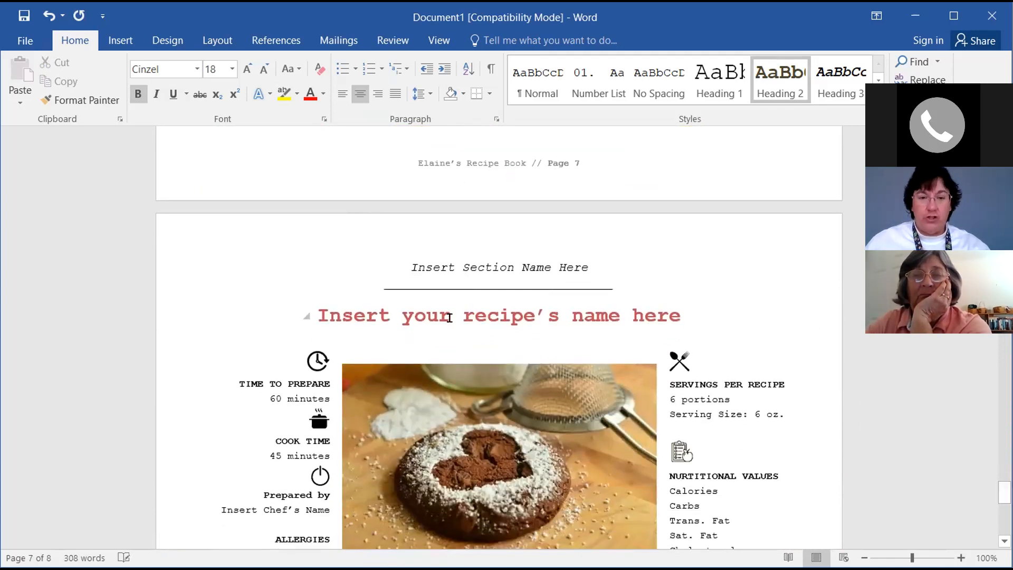
left_click(321, 311)
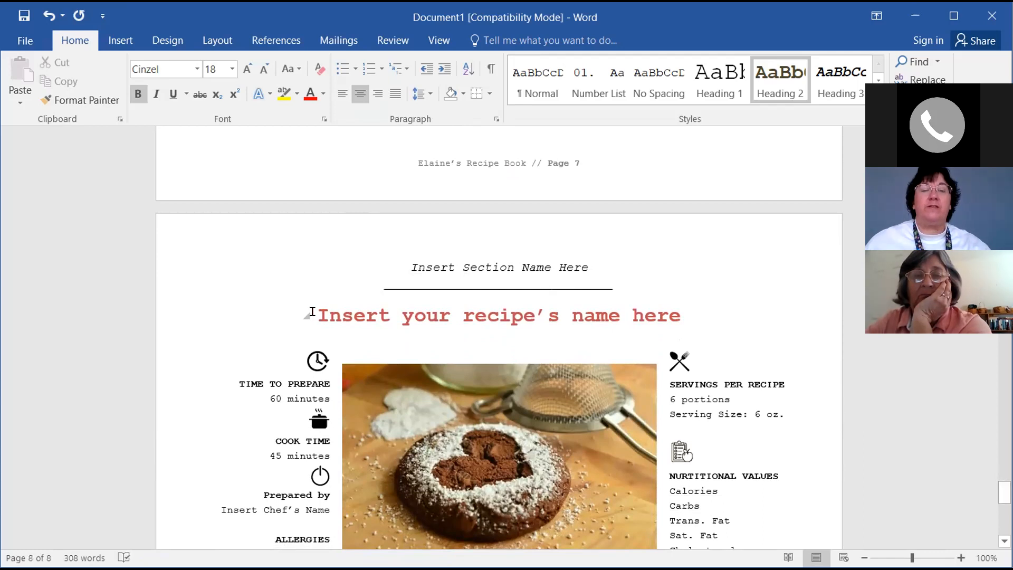
left_click_drag(311, 313, 572, 317)
left_click_drag(319, 315, 583, 314)
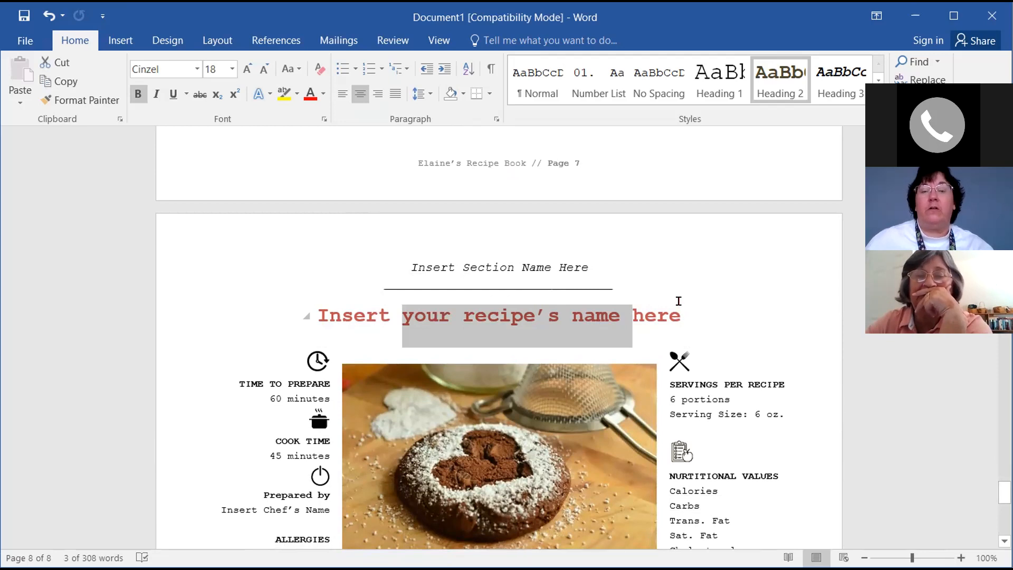
key("Delete")
left_click(564, 316)
key("BackSpace")
key("BackSpace")
key("BackSpace")
key("BackSpace")
key("BackSpace")
key("BackSpace")
key("BackSpace")
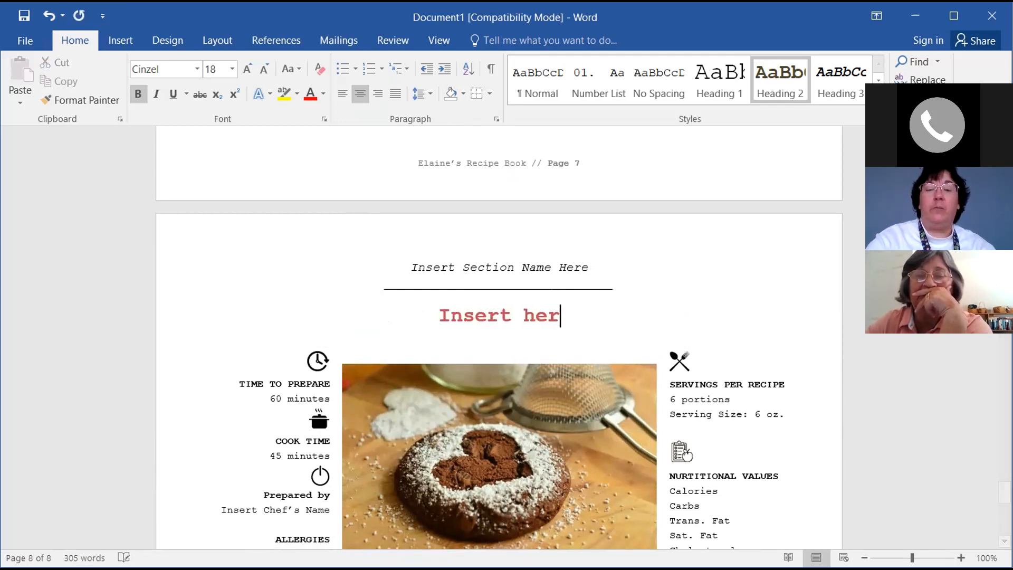
key("BackSpace")
key("BackSpace")
key("BackSpace")
key("BackSpace")
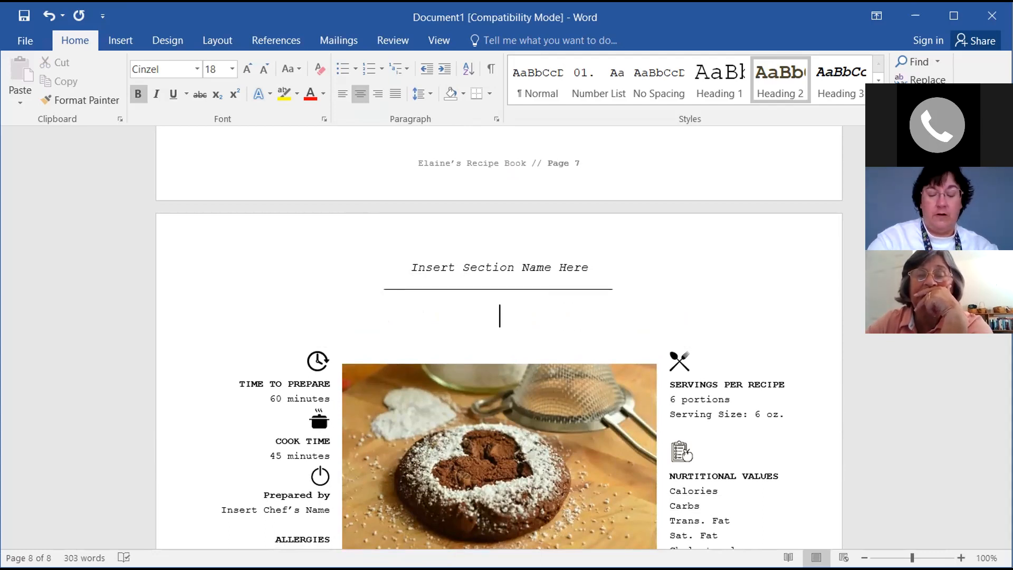
type("Carrot")
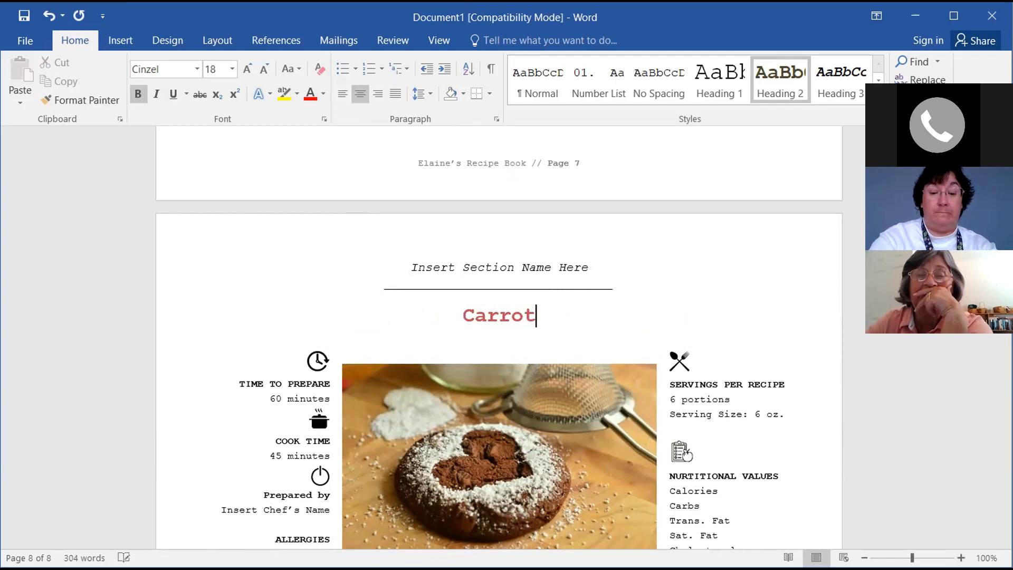
type("s and celery")
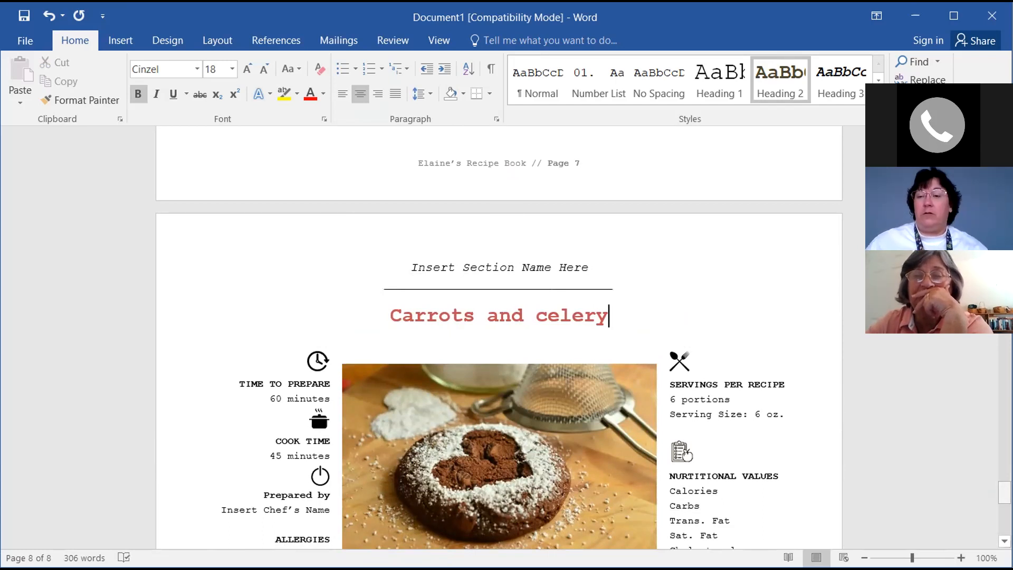
left_click_drag(1004, 493, 1004, 253)
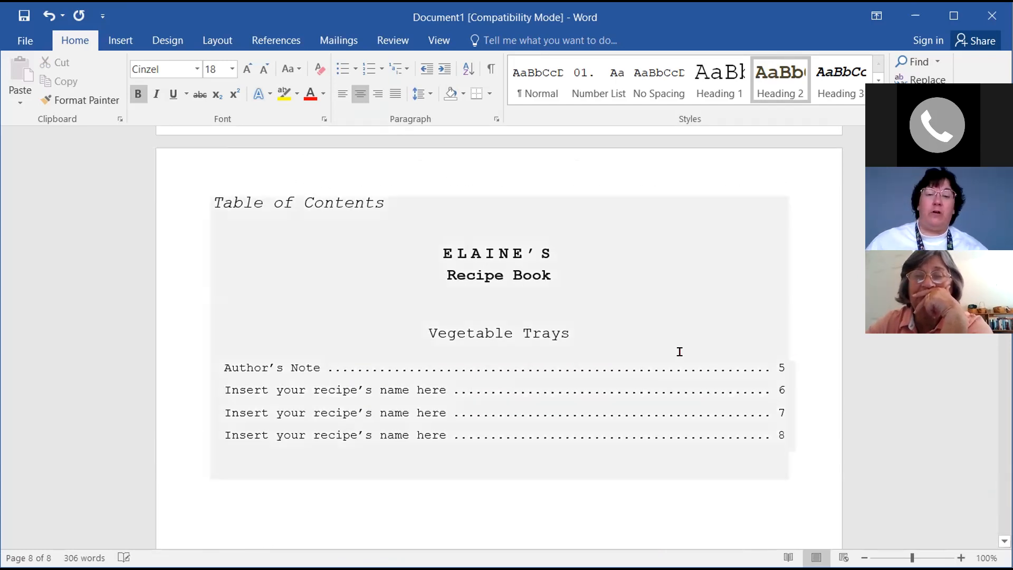
Update the table of contents and delete the stray INSERTELAINE'S and duplicate Recipe Book lines
left_click(584, 330)
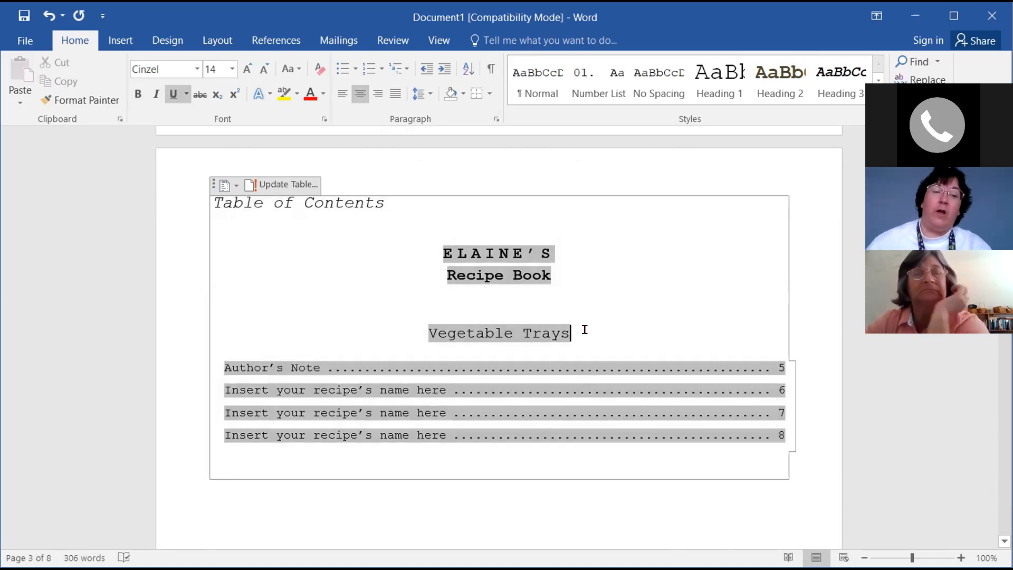
left_click(282, 186)
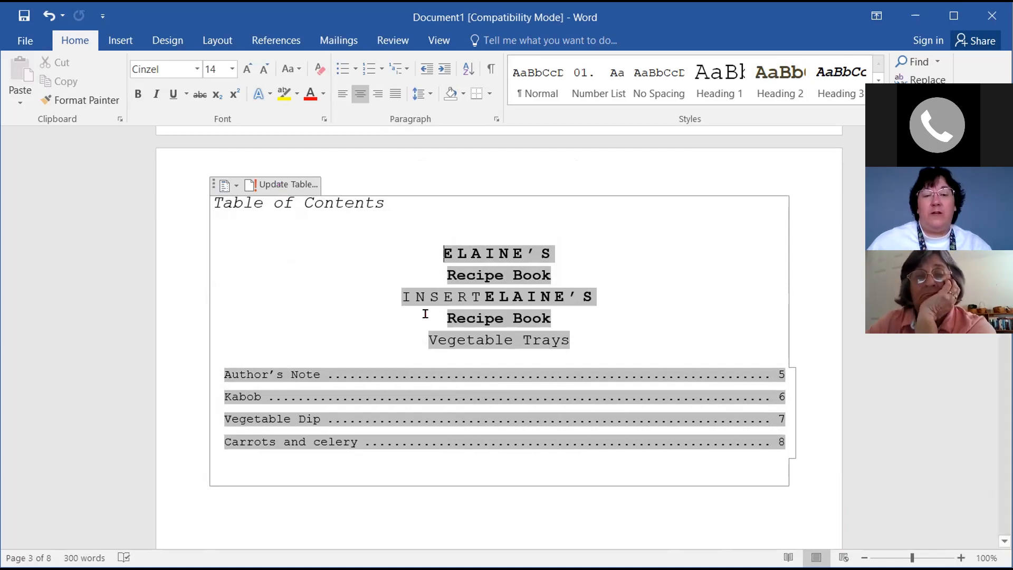
left_click_drag(402, 294, 549, 313)
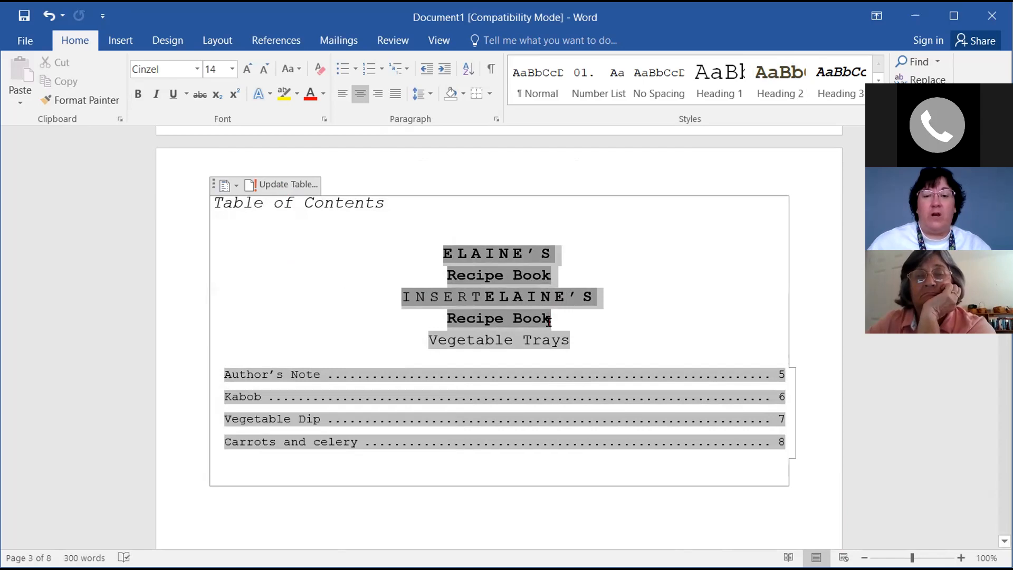
left_click(438, 296)
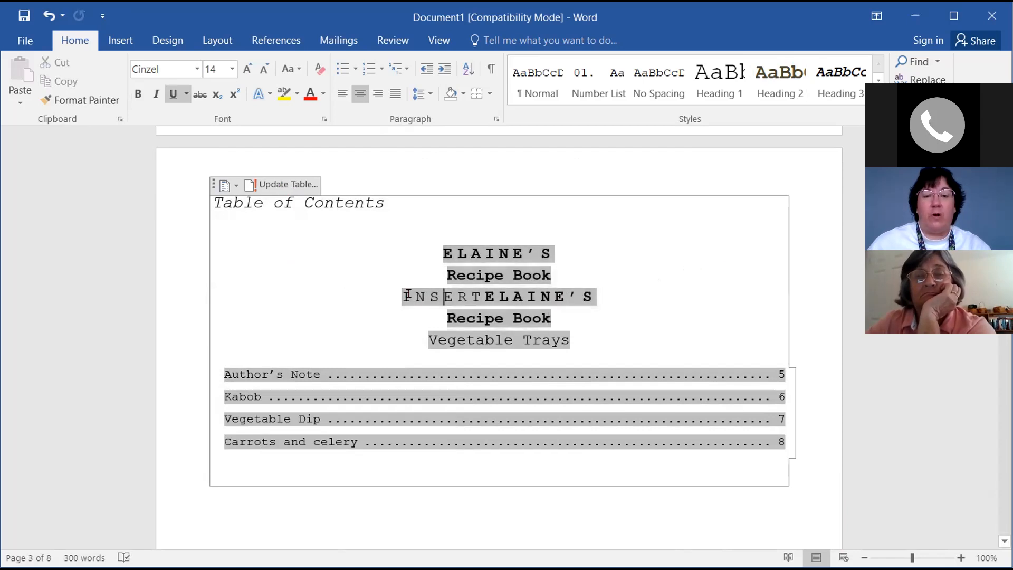
triple_click(496, 307)
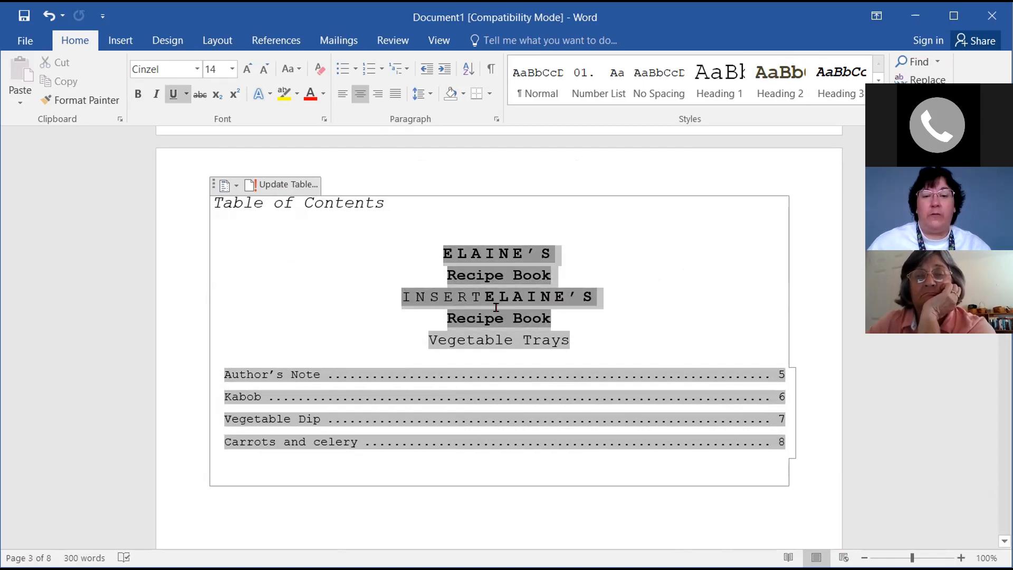
left_click(560, 309)
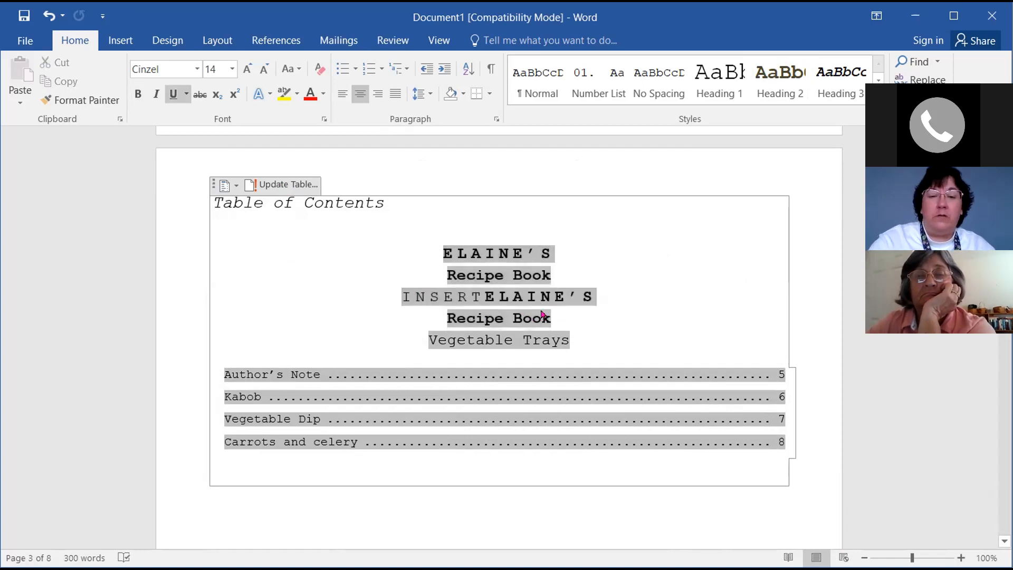
key("ctrl+BackSpace")
key("ctrl+BackSpace")
left_click(599, 297)
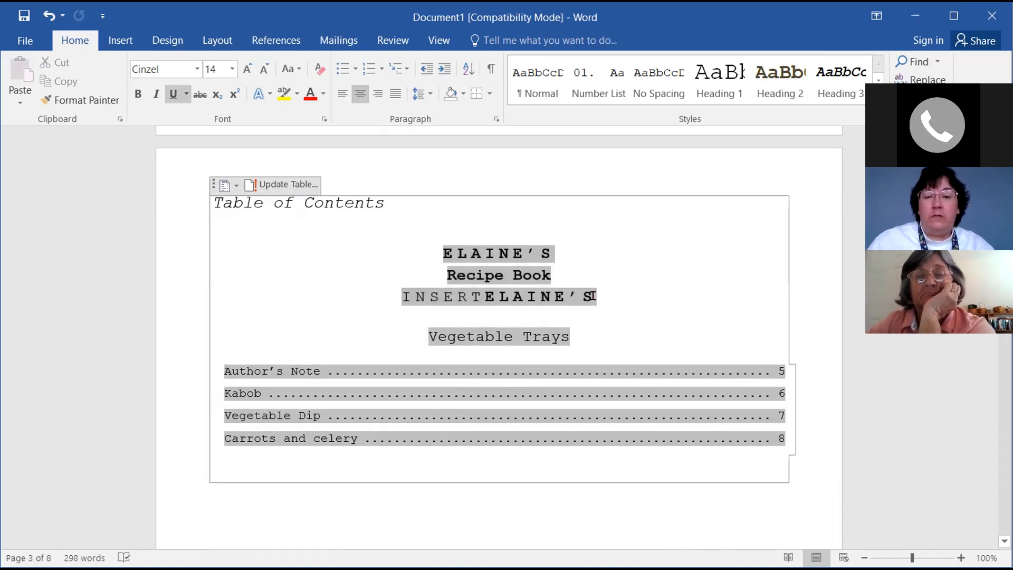
key("ctrl+BackSpace")
key("ctrl+BackSpace")
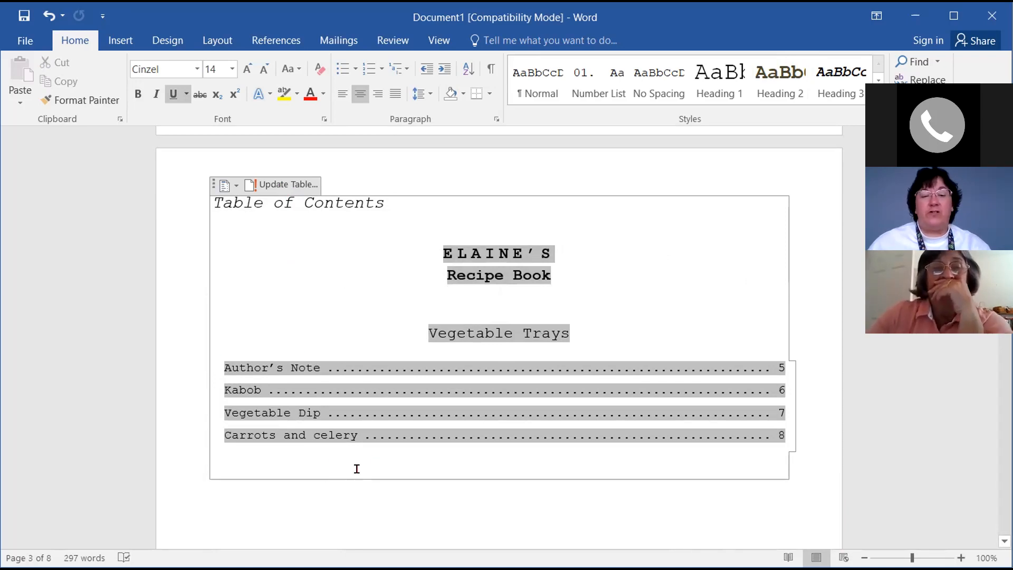
scroll(240, 470, "down", 1)
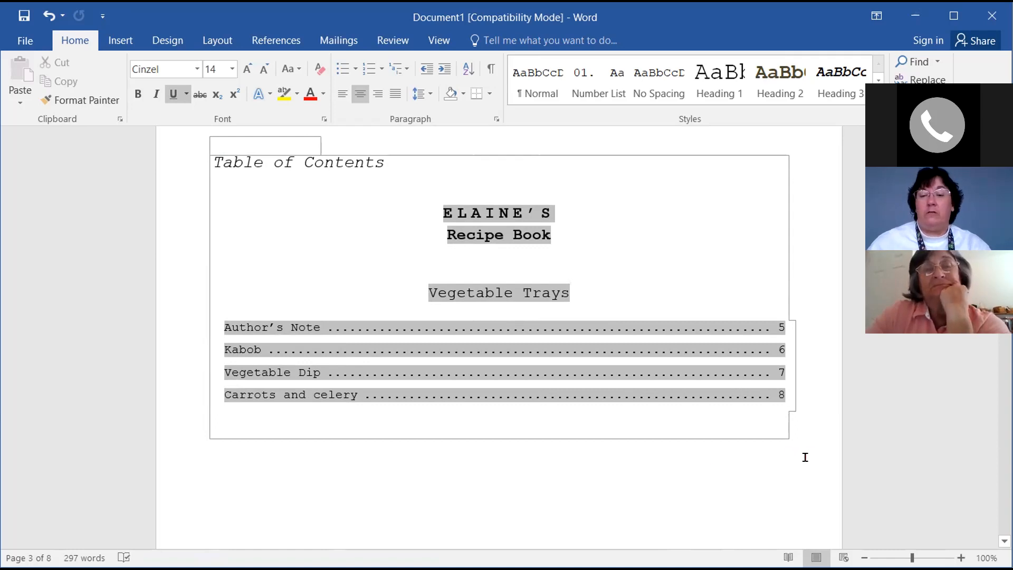
left_click(374, 444)
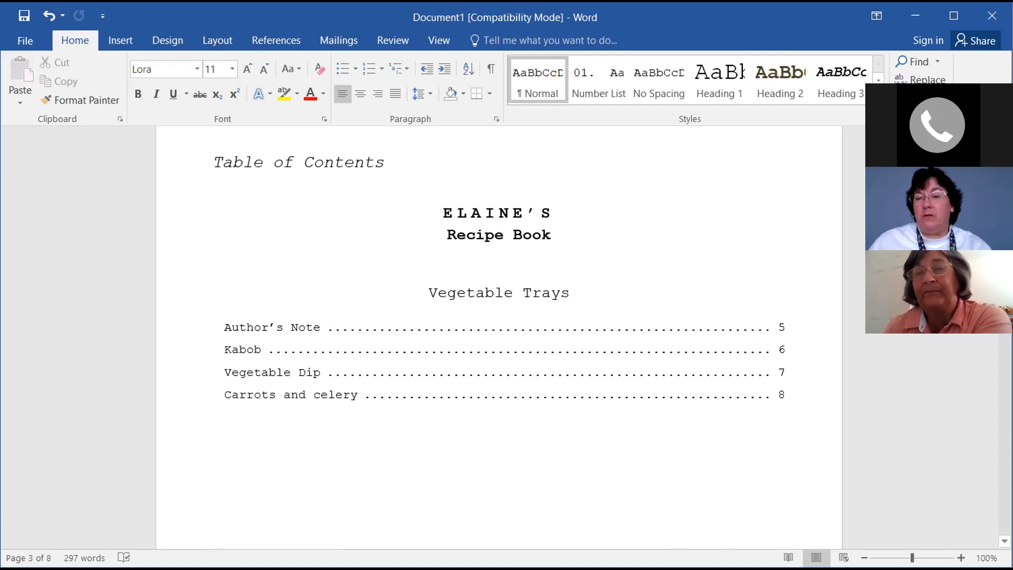
Restart the page 8 instruction numbering at 01
scroll(500, 338, "down", 20)
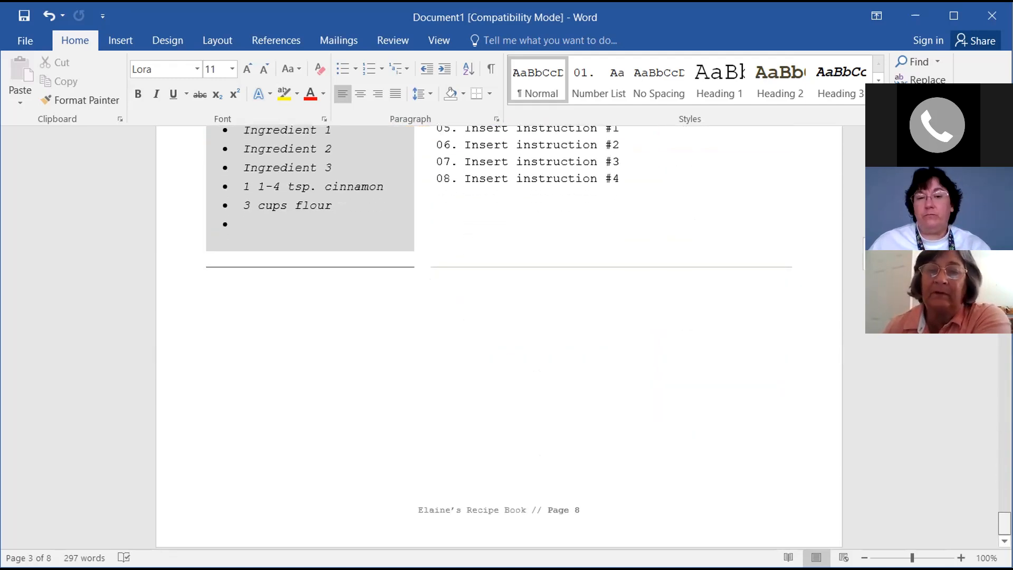
scroll(789, 346, "down", 1)
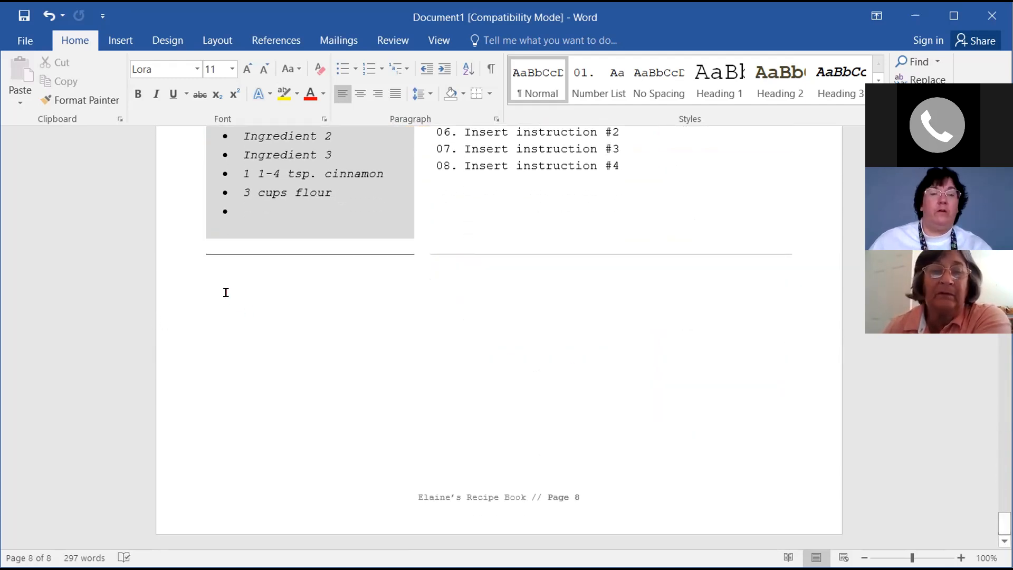
scroll(213, 344, "up", 3)
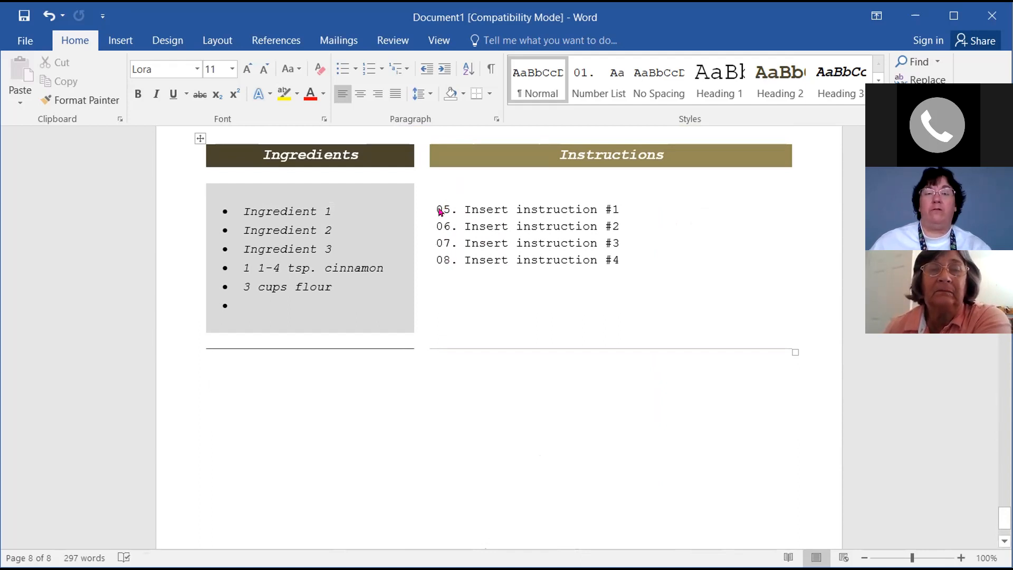
left_click(440, 212)
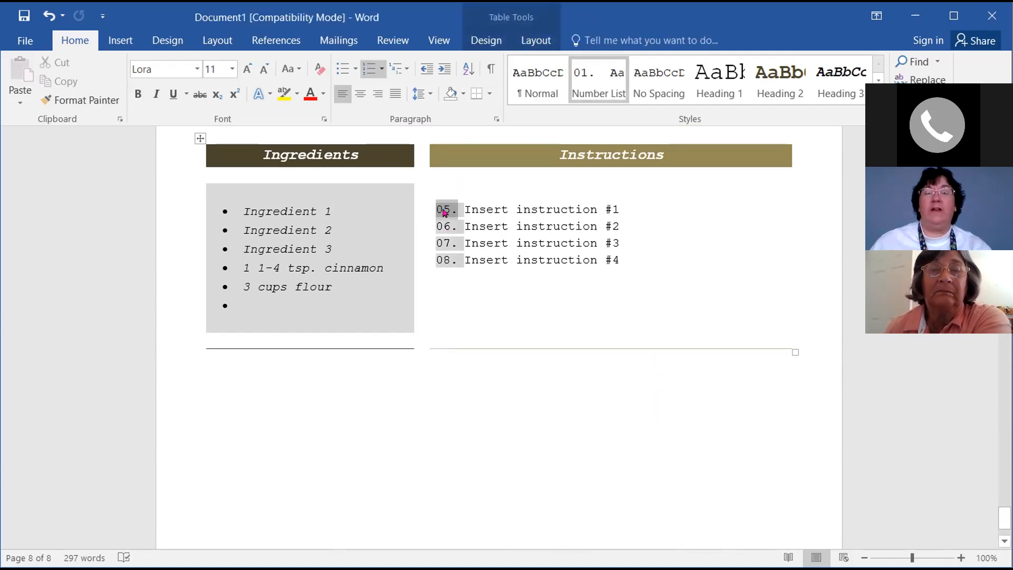
right_click(444, 212)
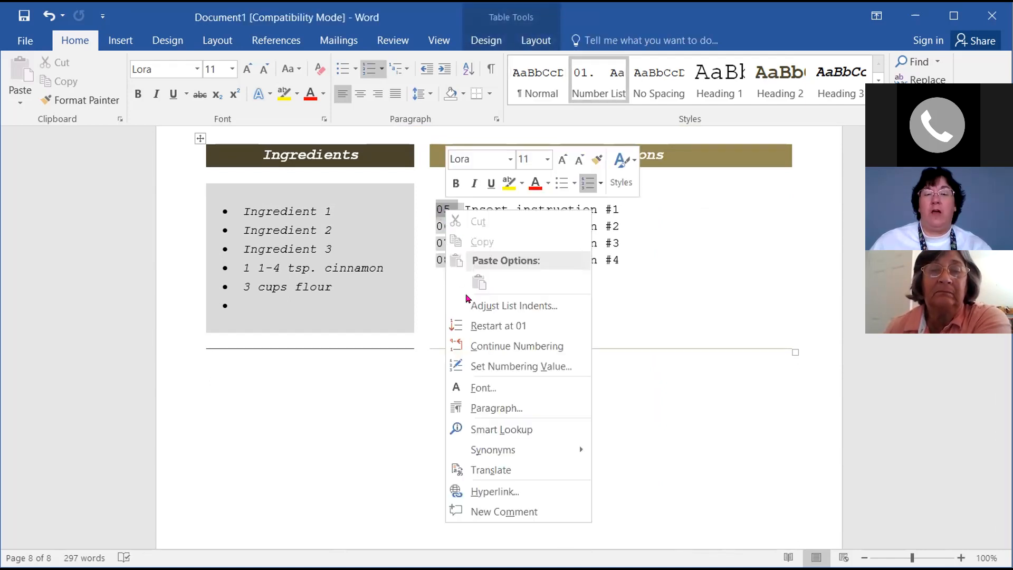
left_click(484, 328)
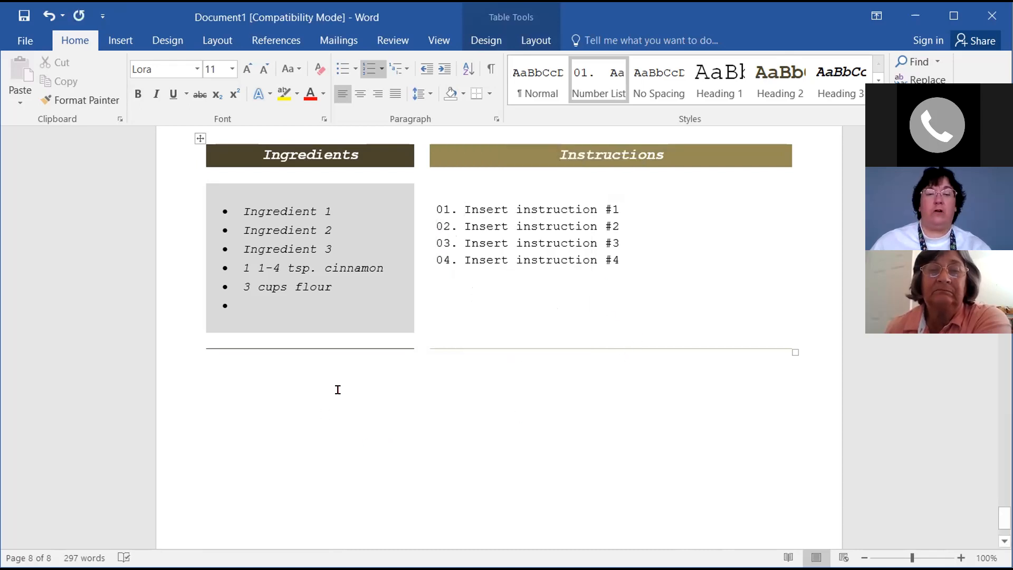
Insert a page break after the Carrots and celery recipe to create blank page 9
double_click(246, 389)
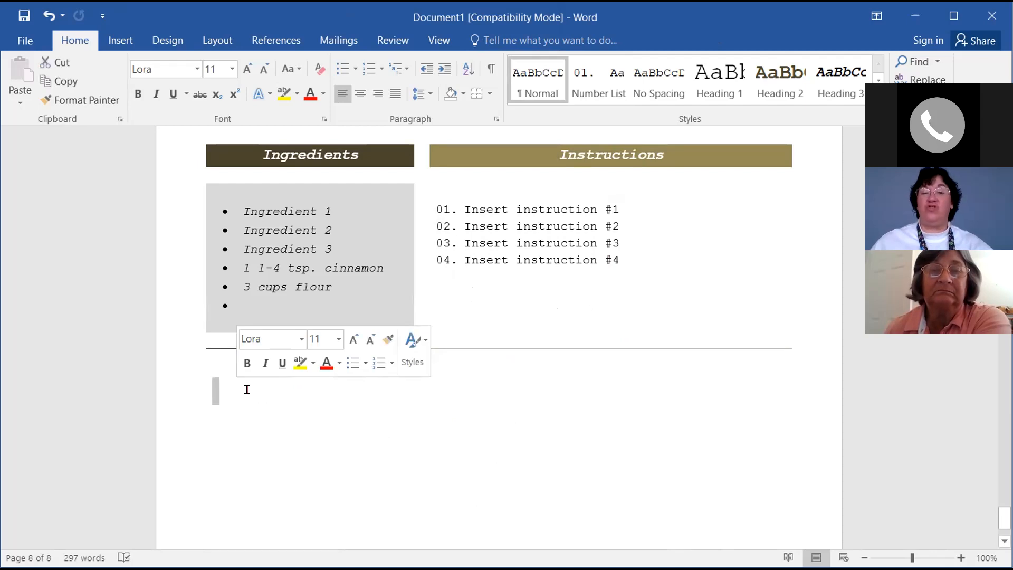
key("Delete")
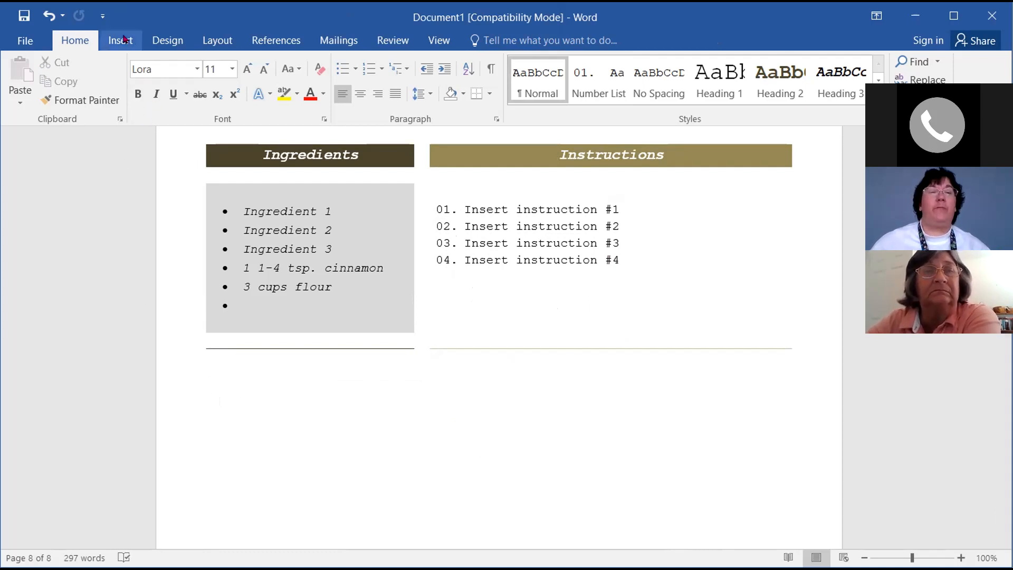
left_click(124, 38)
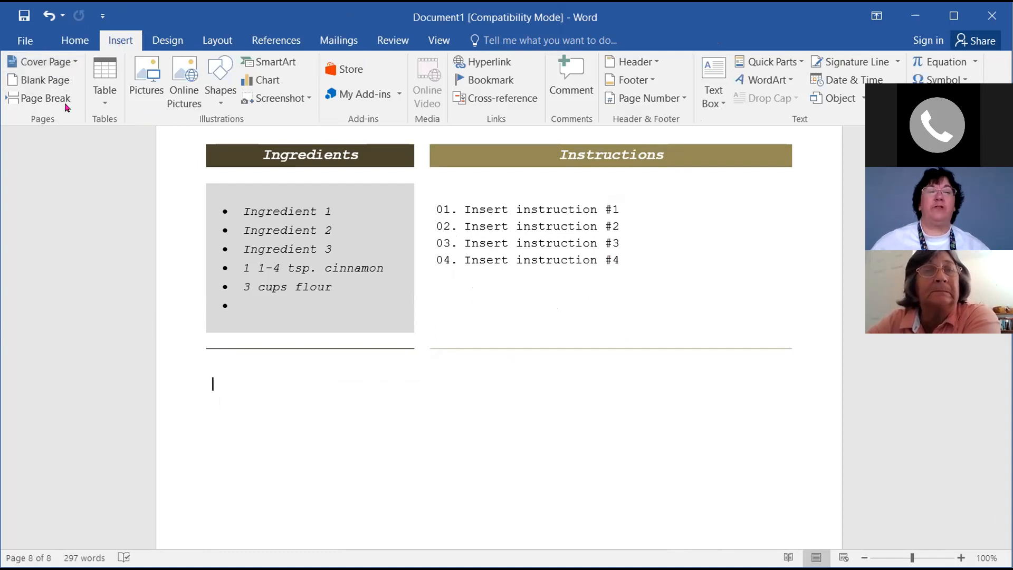
left_click(38, 99)
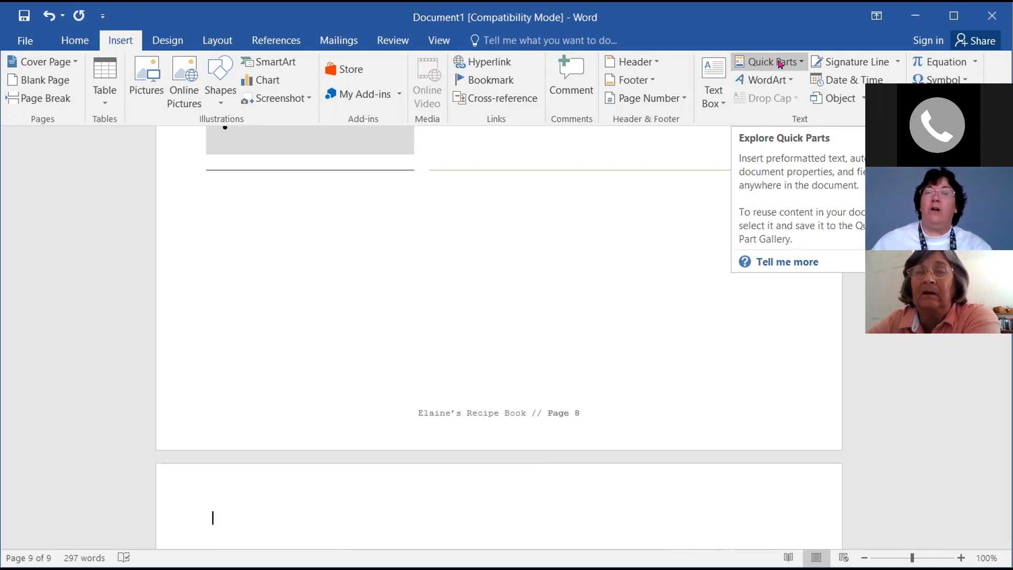
Insert the Cookbook - Section Page Quick Part onto page 9
left_click(780, 64)
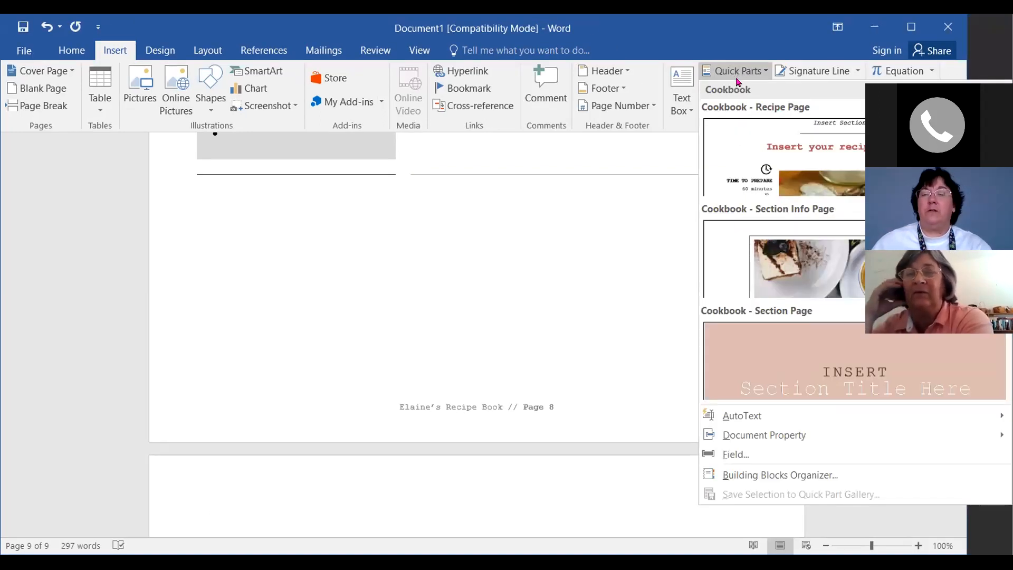
left_click(805, 362)
scroll(864, 376, "up", 6)
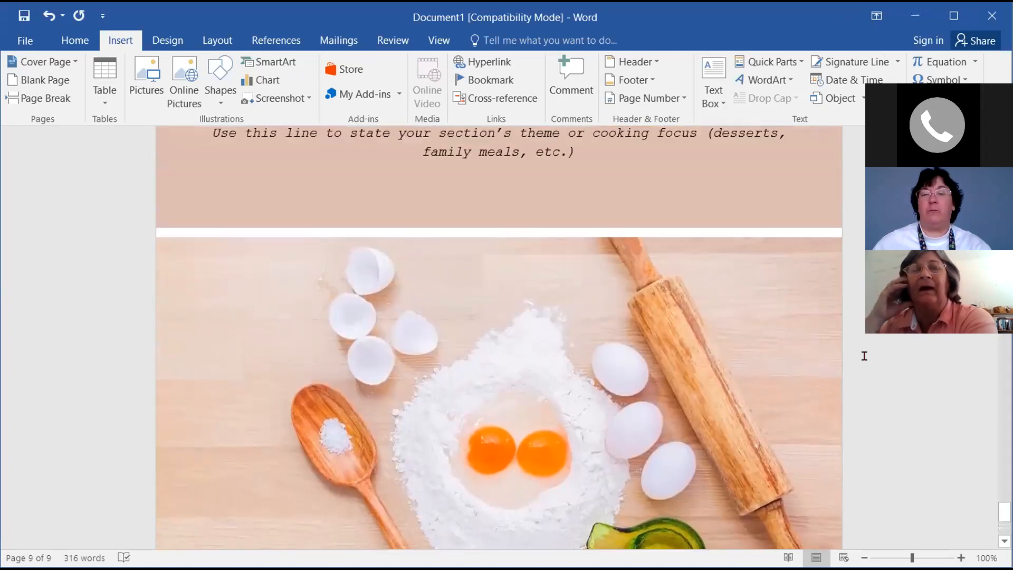
scroll(864, 356, "up", 4)
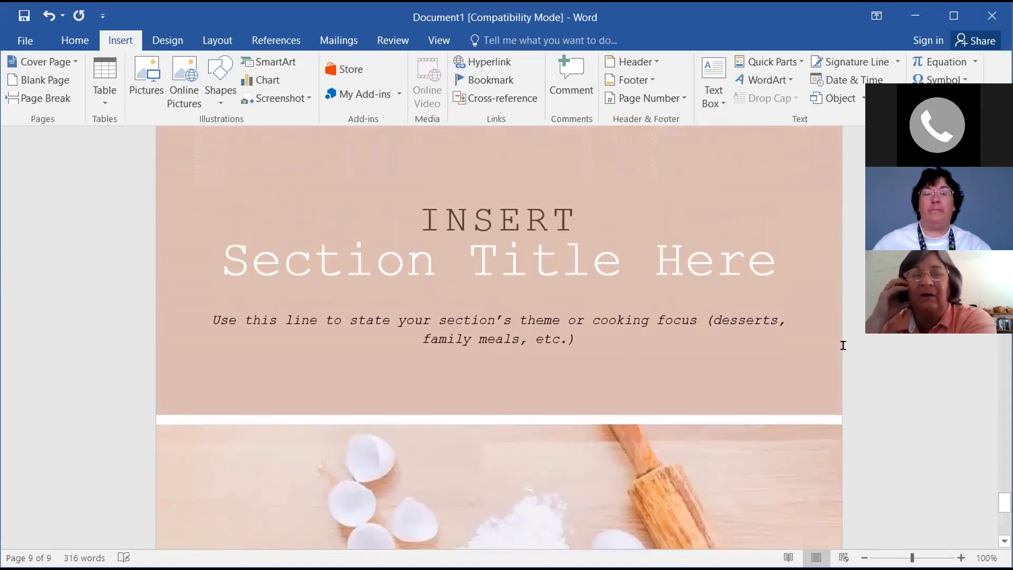
Replace the section title placeholder with Cookies
left_click(227, 272)
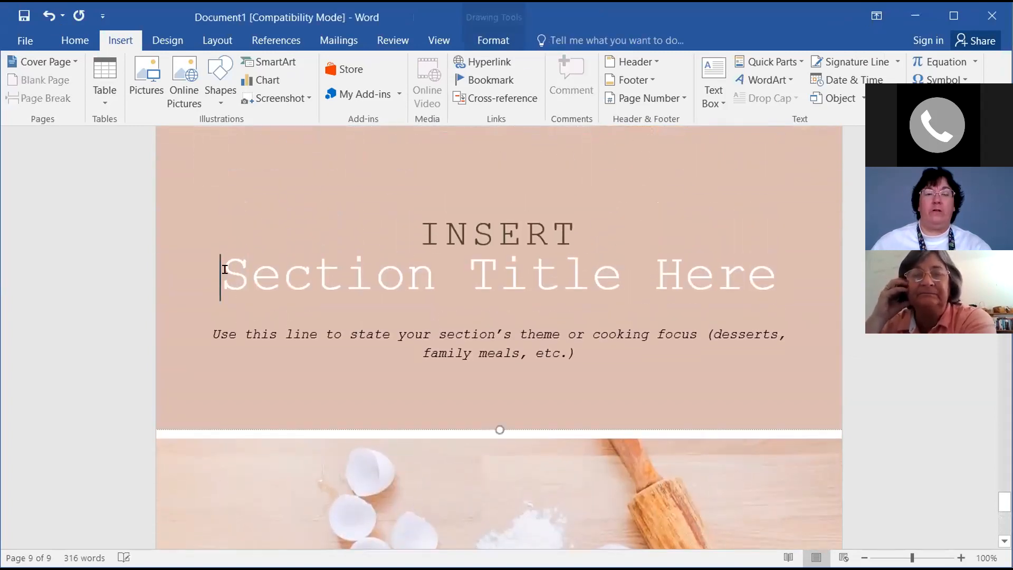
mouse_move(288, 272)
left_mouse_down()
mouse_move(787, 281)
mouse_move(713, 290)
left_mouse_up()
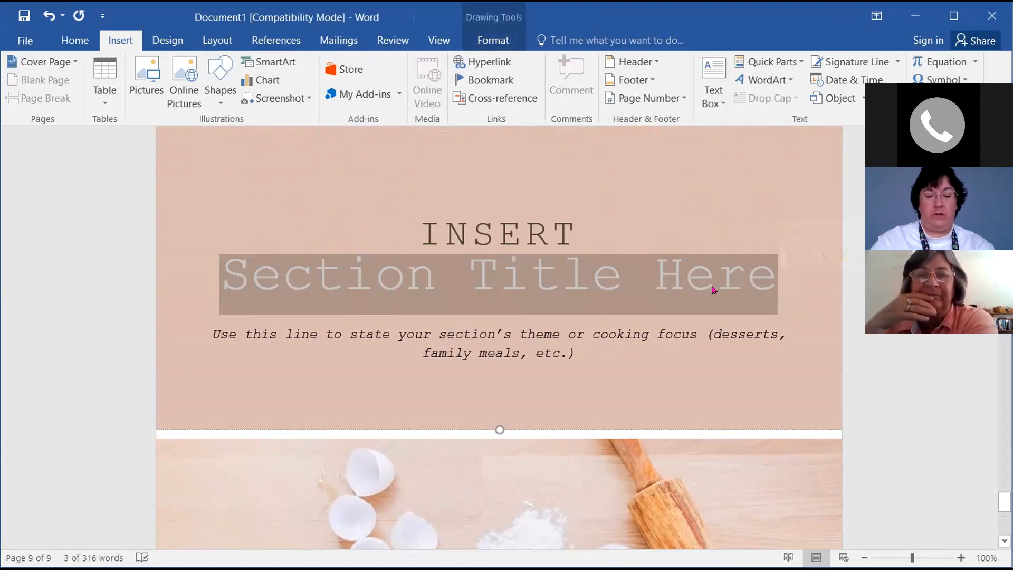
type("Cookies")
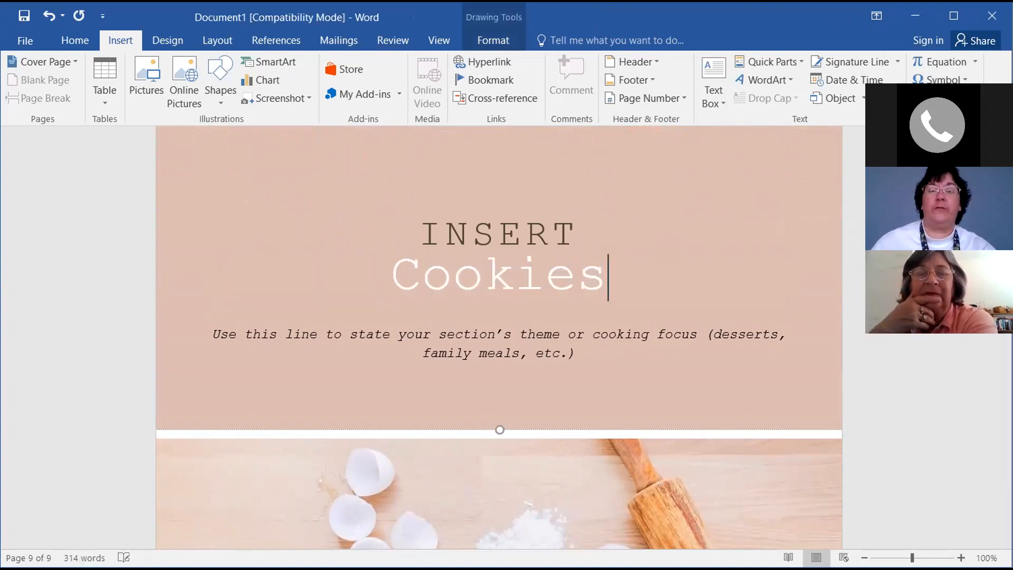
Delete the INSERT label and the placeholder subtitle line from the section page
left_click(424, 226)
left_click_drag(424, 226, 581, 238)
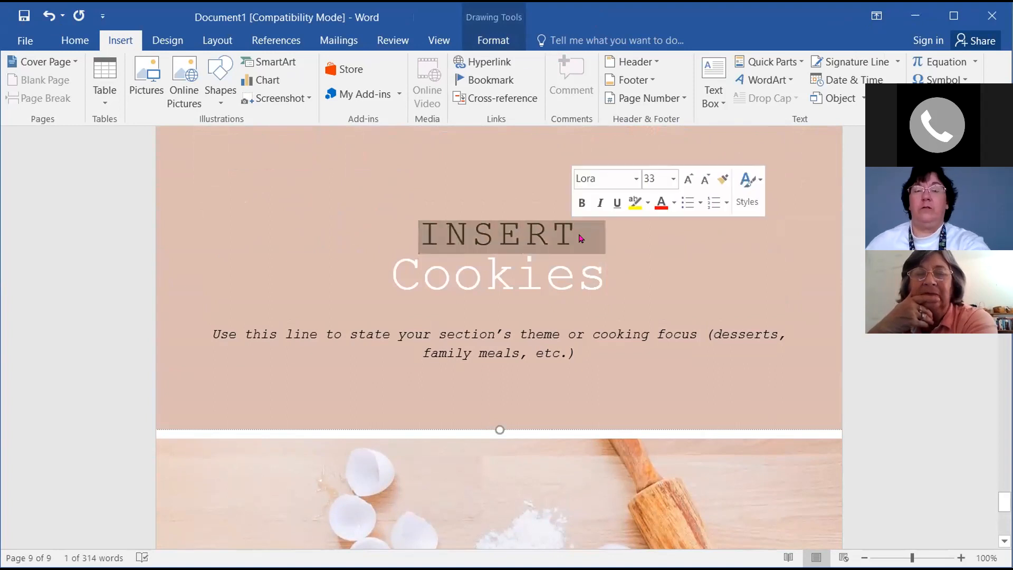
key("BackSpace")
left_click_drag(213, 319, 570, 335)
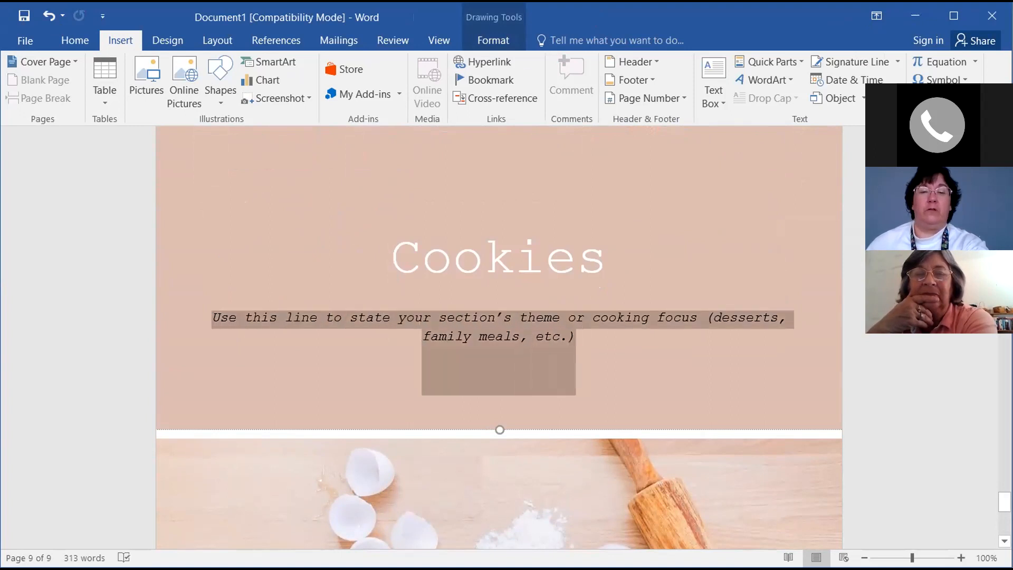
key("BackSpace")
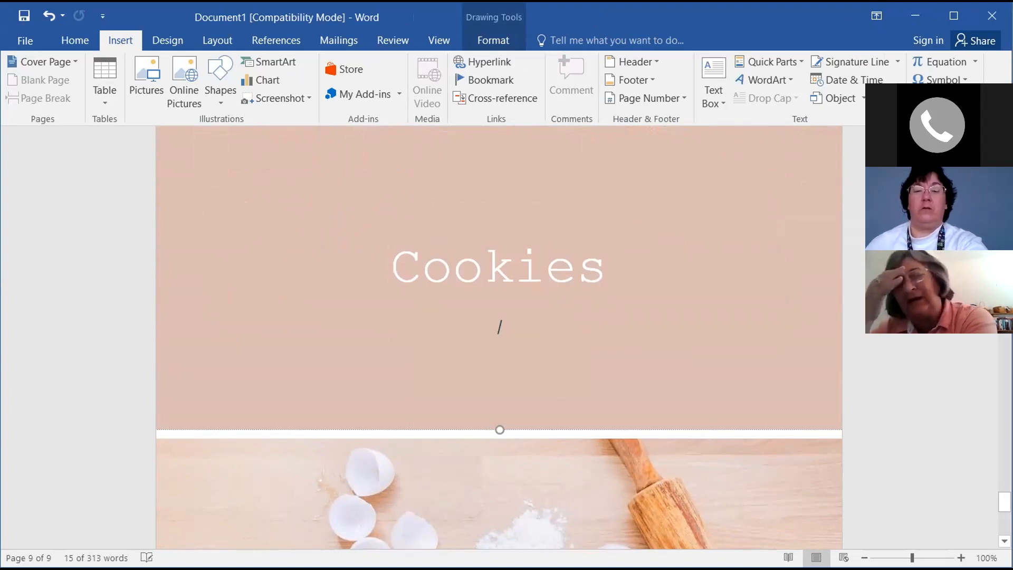
scroll(602, 373, "down", 5)
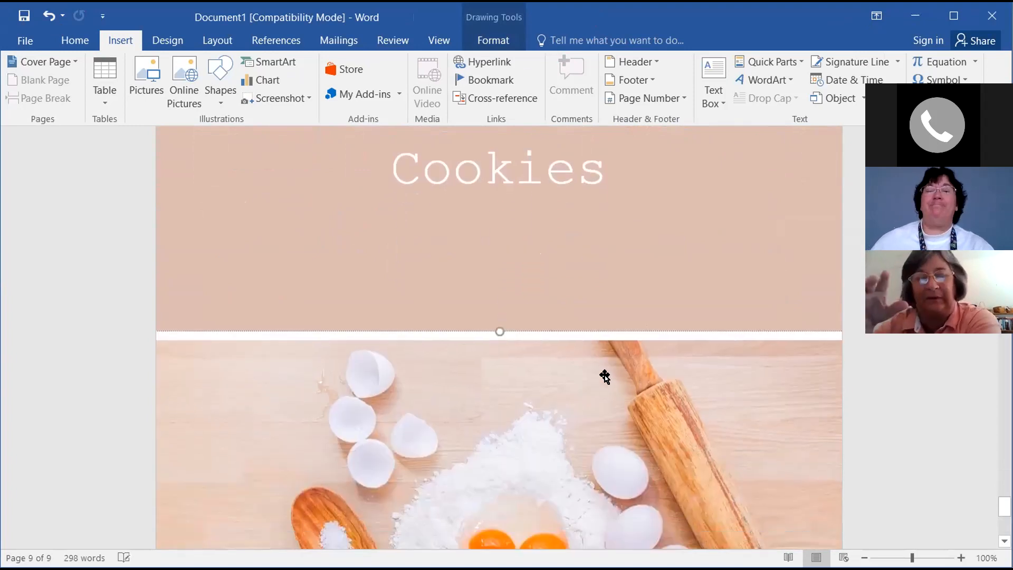
scroll(580, 447, "down", 3)
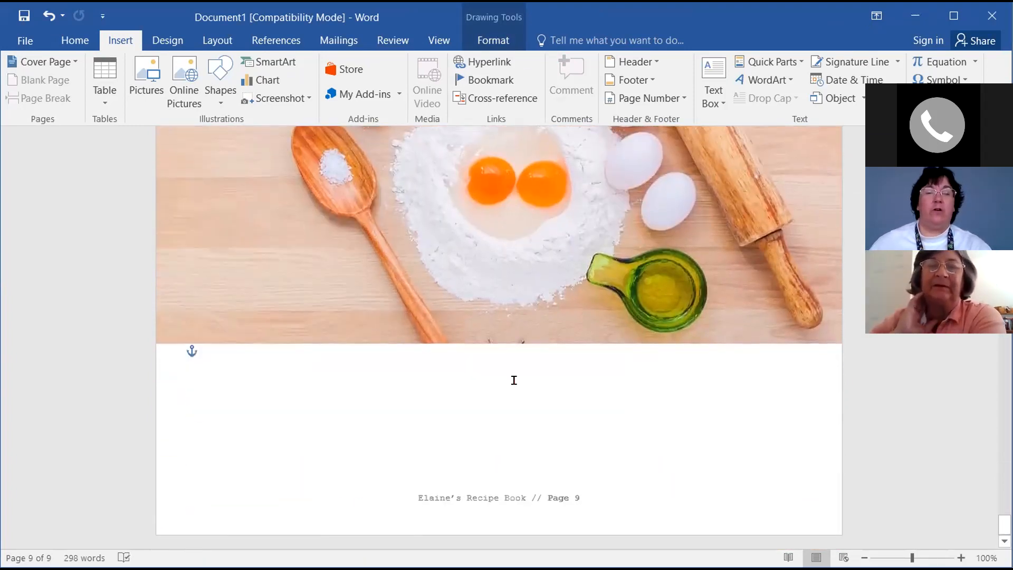
left_click(212, 377)
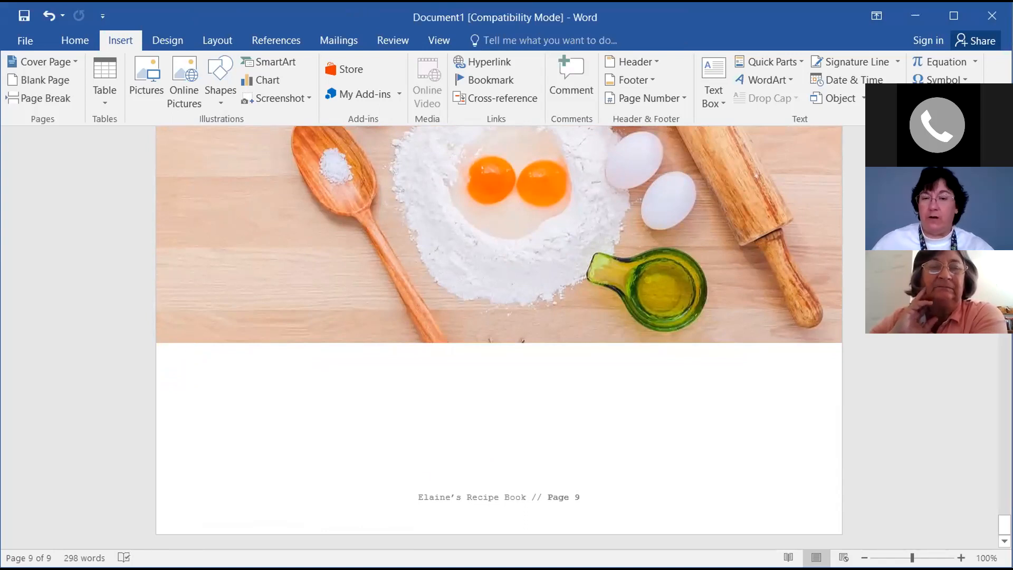
Add a page break and insert the Cookbook - Recipe Page Quick Part on page 10
left_click(38, 100)
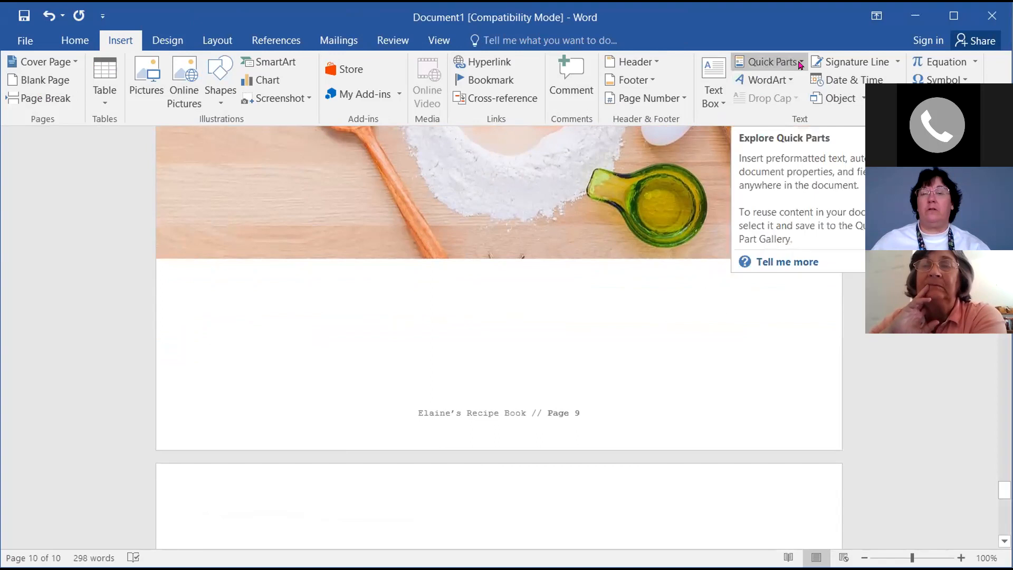
left_click(760, 63)
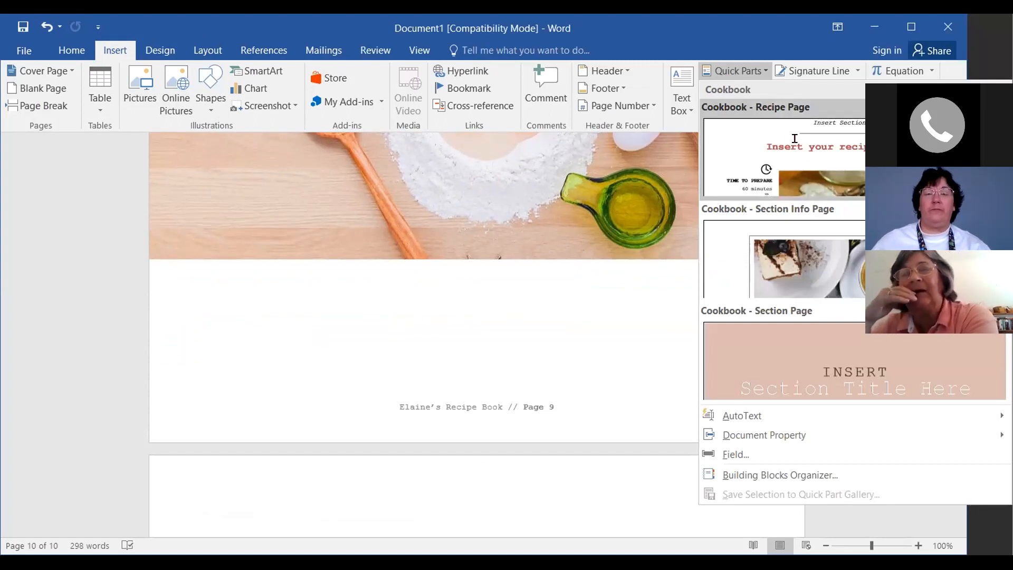
left_click(798, 145)
scroll(765, 368, "up", 7)
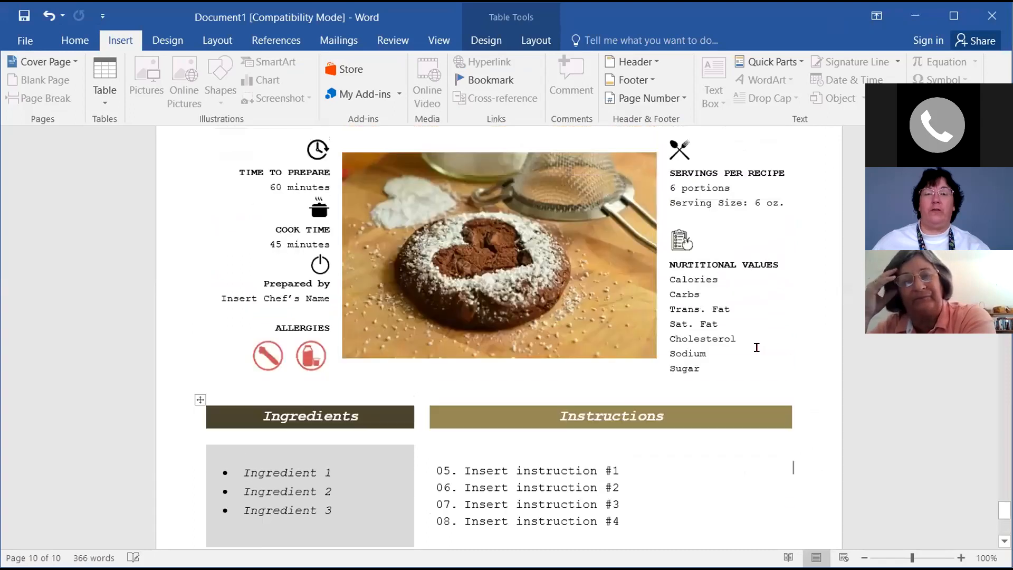
Title the page 10 recipe 'Chocolate Chip Cookies' and scroll back to the table of contents
left_click(385, 285)
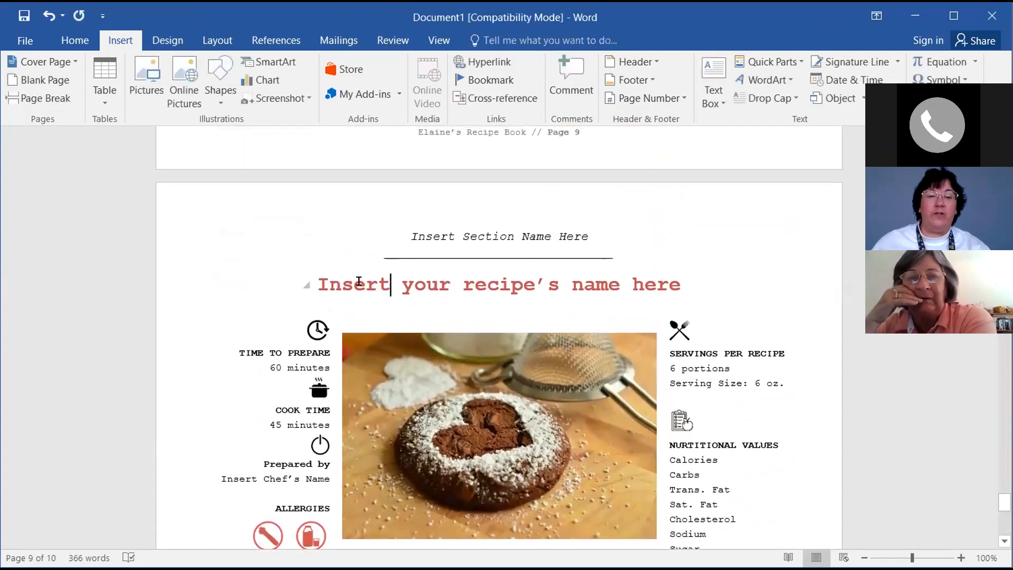
left_click_drag(324, 284, 656, 304)
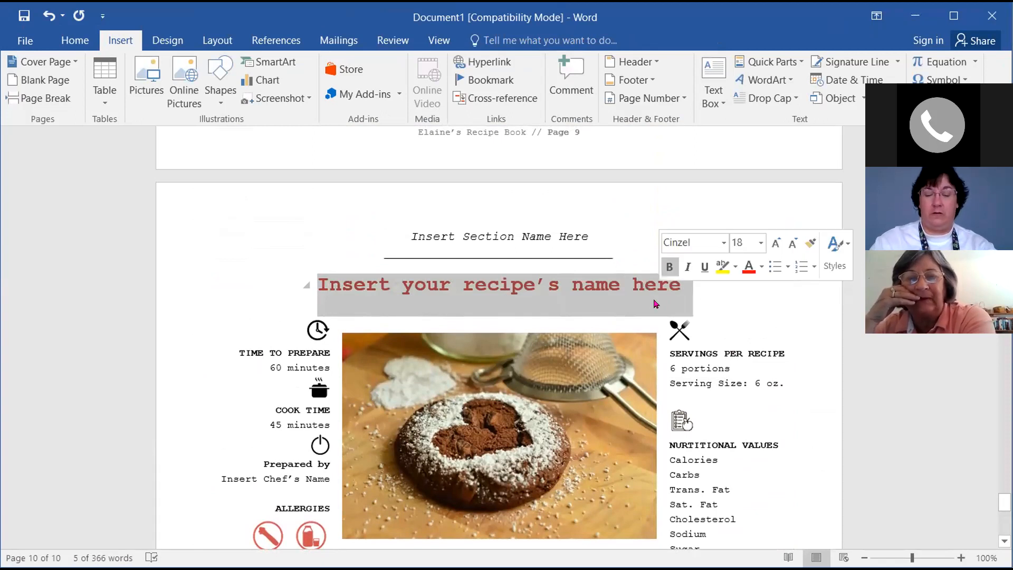
type("Chocolate Chip Cookies")
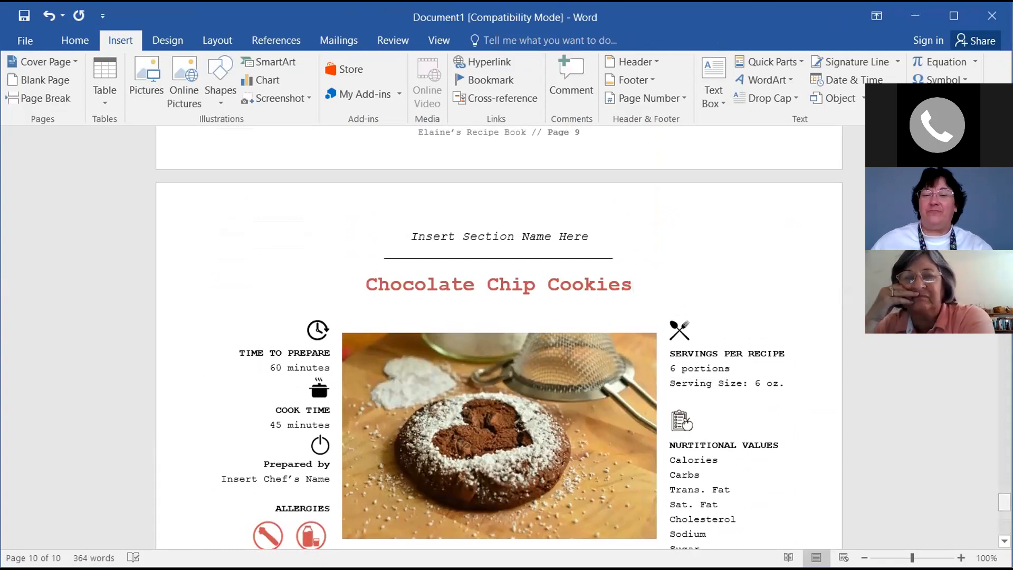
left_click_drag(1004, 502, 1004, 210)
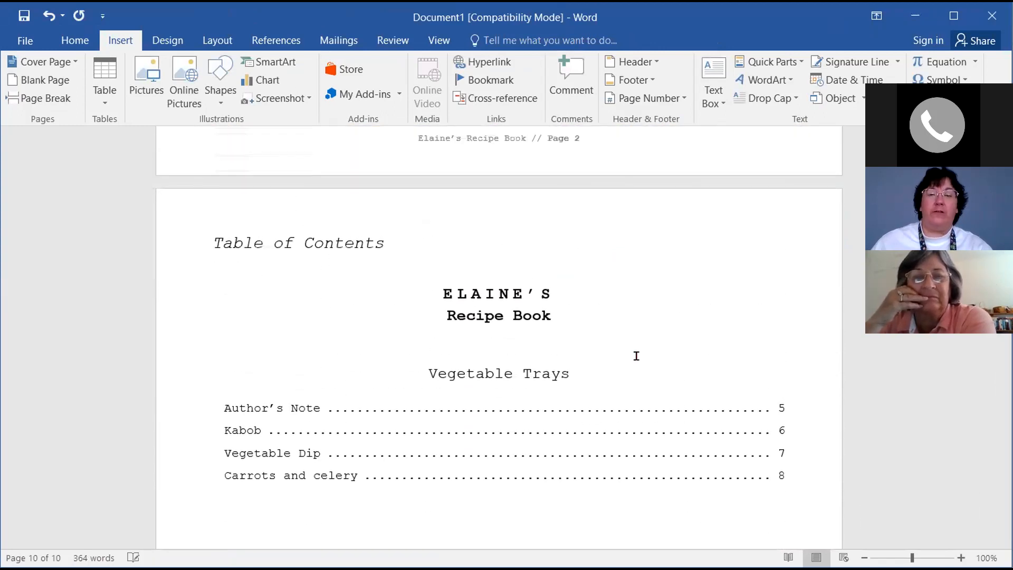
Update the entire table of contents so it picks up Cookies and Chocolate Chip Cookies
left_click(495, 409)
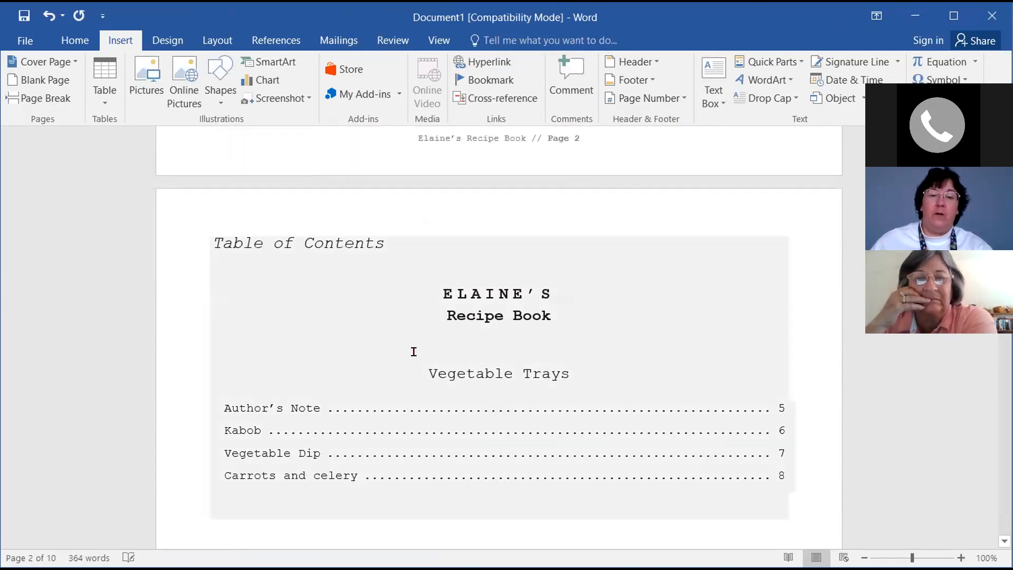
left_click(423, 370)
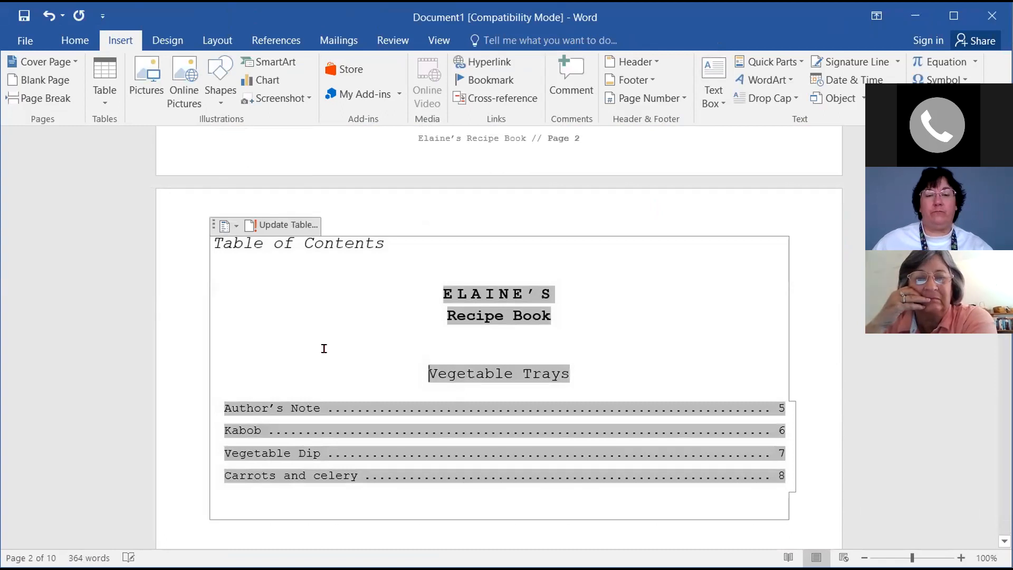
left_click(274, 226)
left_click(435, 294)
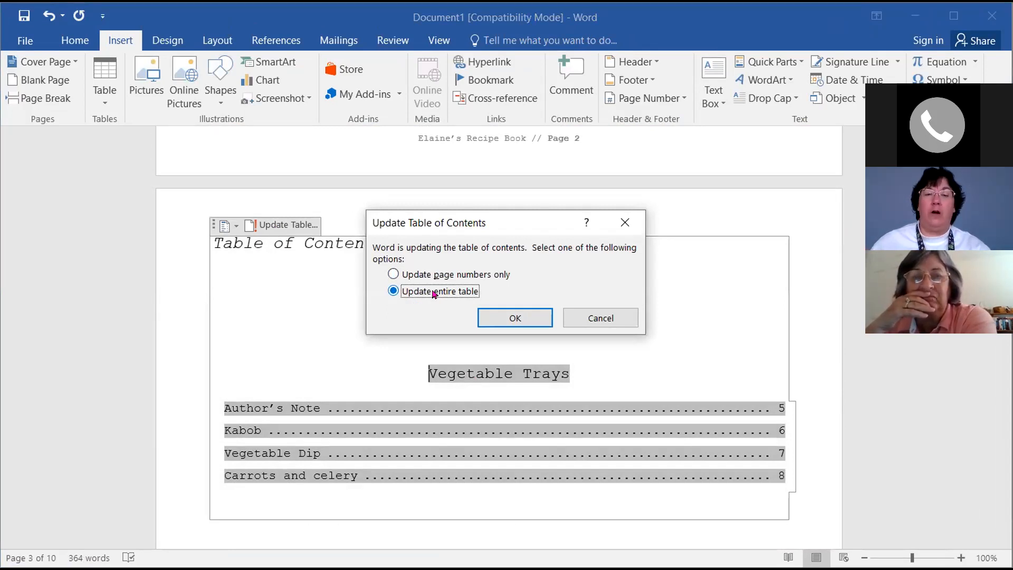
left_click(522, 318)
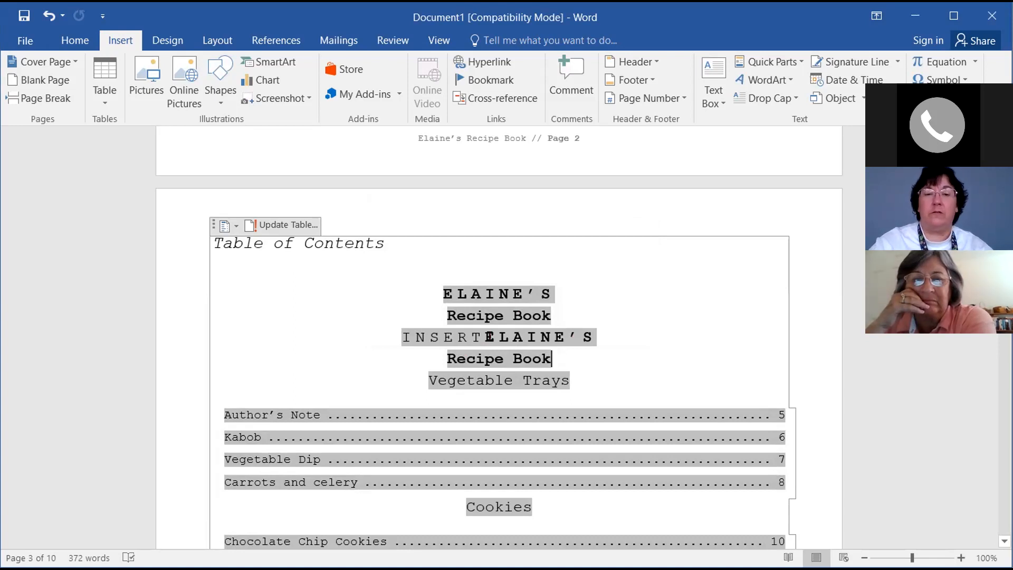
Delete the duplicate Recipe Book line and the stray INSERTELAINE’S line from the contents
key("ctrl+BackSpace")
key("ctrl+BackSpace")
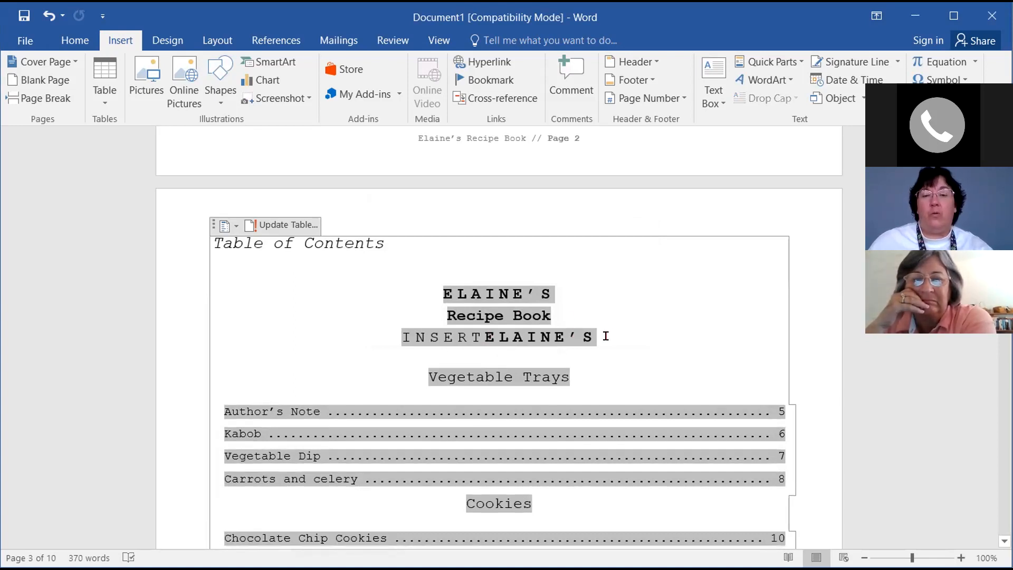
key("shift+Home")
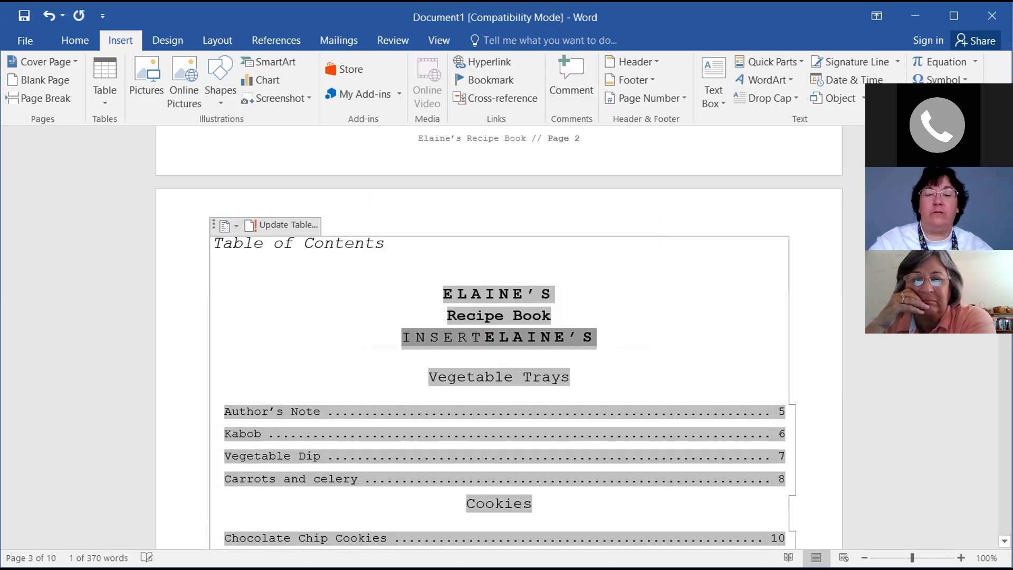
key("BackSpace")
scroll(897, 396, "down", 3)
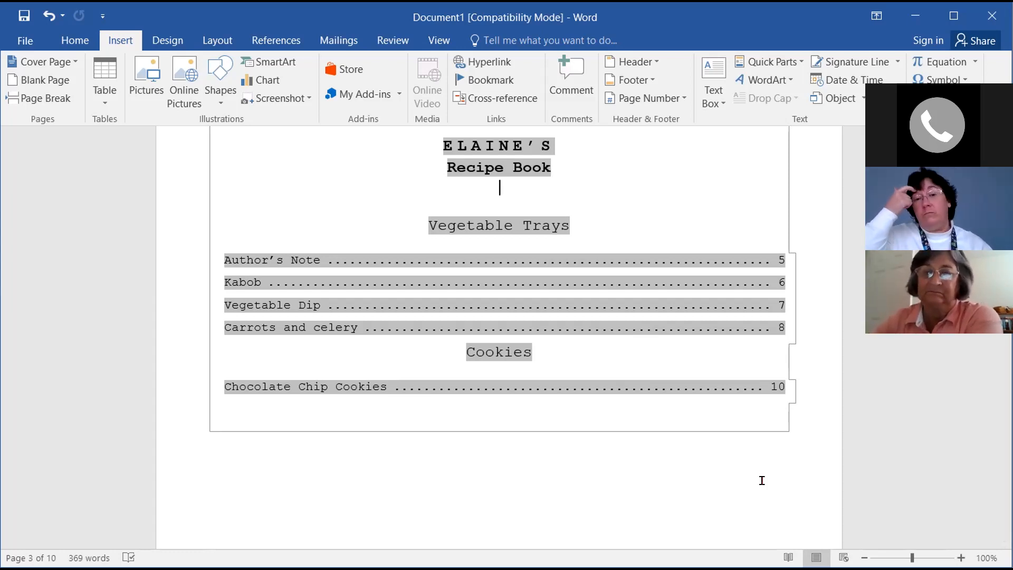
Stop sharing Word and bring up the 16-slide 'Create a Cookbook with Microsoft Word' PowerPoint deck
scroll(668, 478, "up", 1)
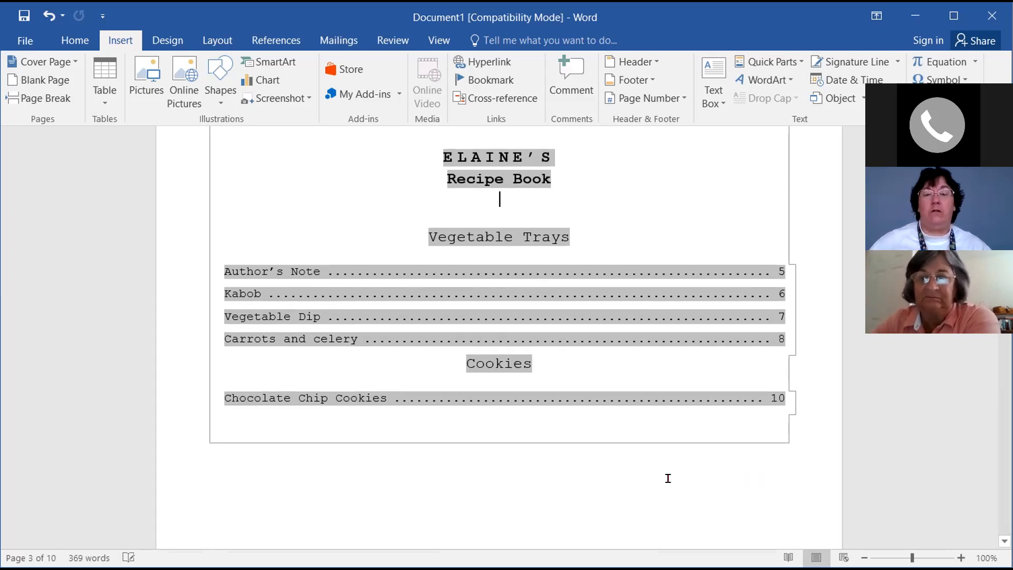
key("ctrl+z")
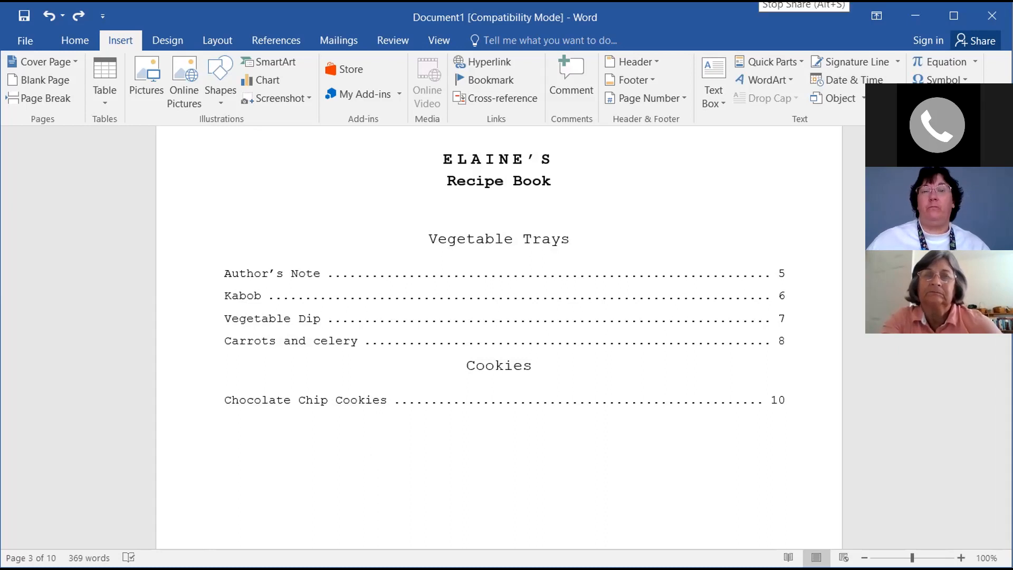
key("alt+s")
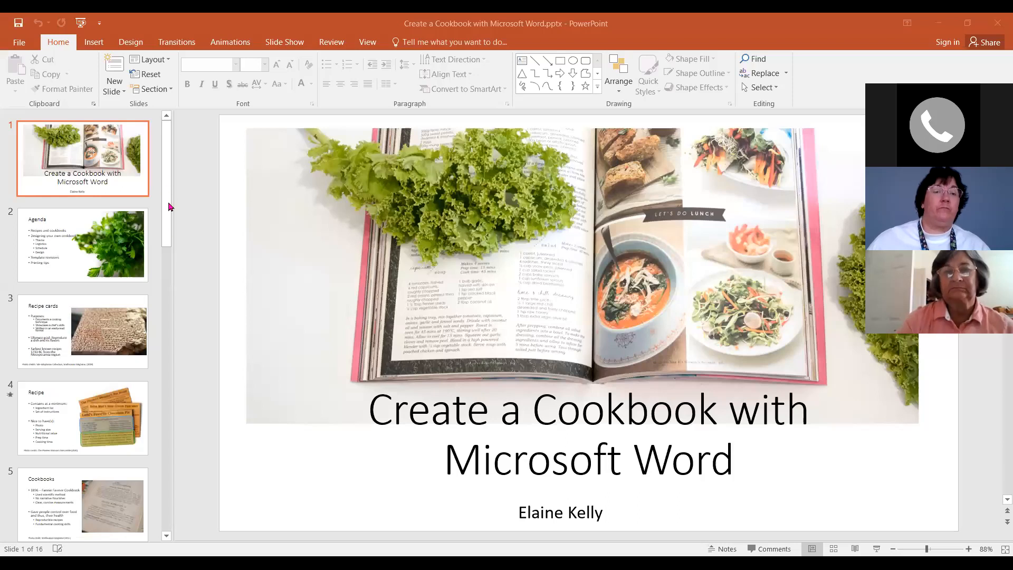
left_click(169, 208)
left_click(162, 380)
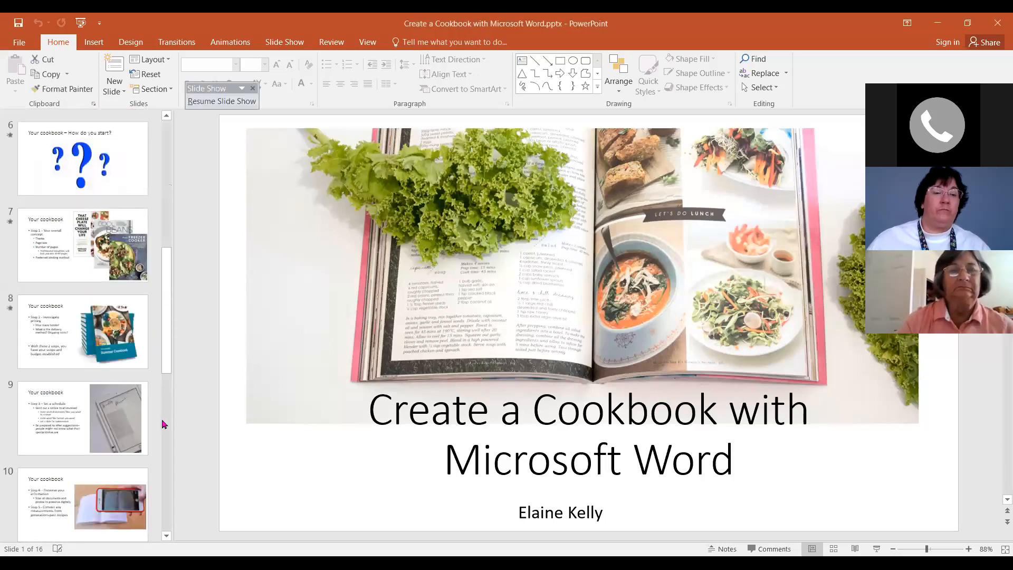